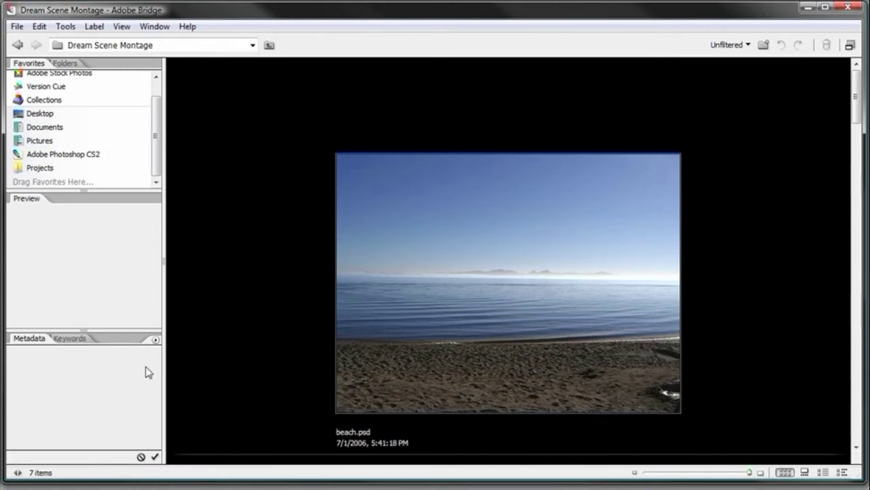
# Step: Look through the source images in the Dream Scene Montage folder
pyautogui.moveTo(855, 106); pyautogui.dragTo(840, 303)
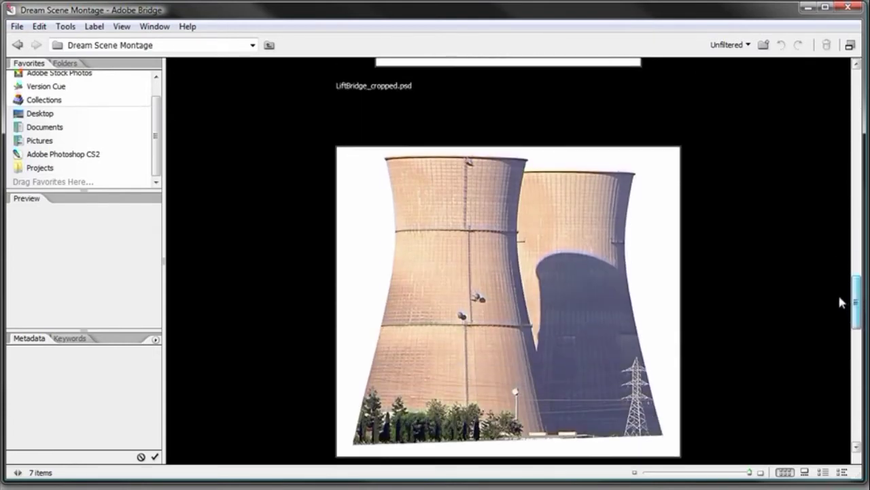
pyautogui.moveTo(840, 298); pyautogui.dragTo(837, 355)
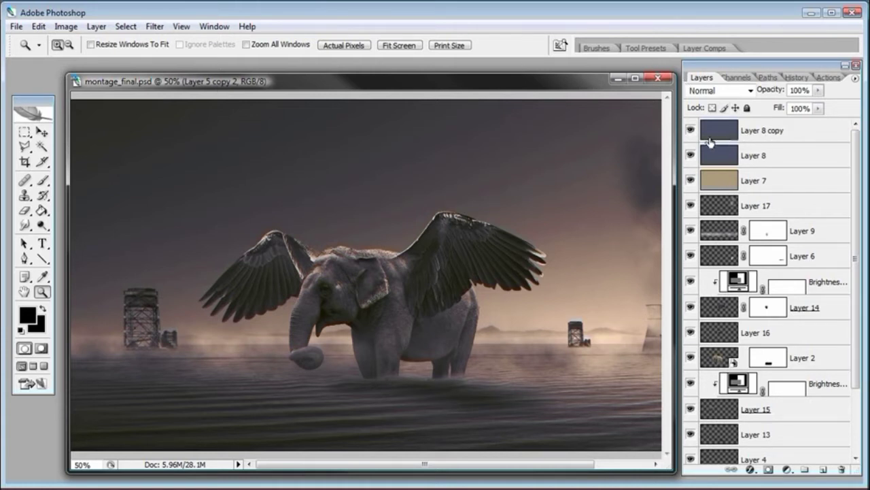
# Step: View montage_final.psd in Photoshop with Layer 8 copy, Layer 8 and Layer 7 hidden, and close the document
pyautogui.moveTo(691, 130); pyautogui.dragTo(693, 185)
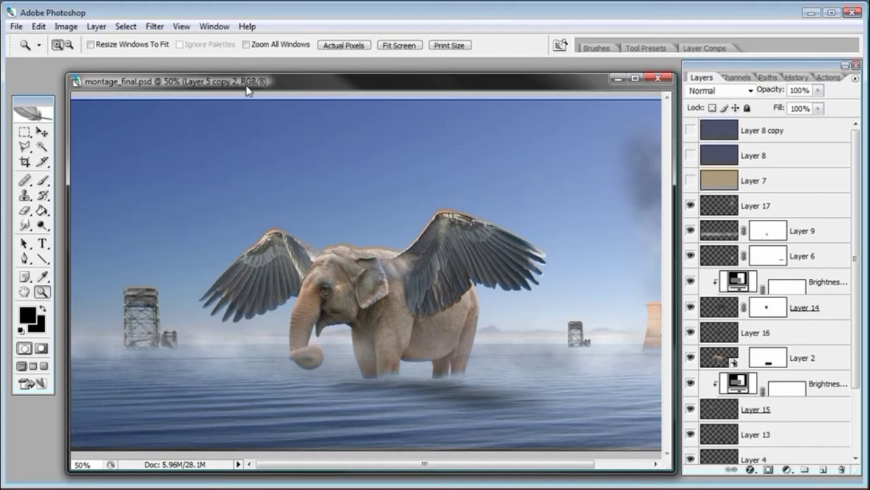
pyautogui.hotkey('ctrl', 'w')
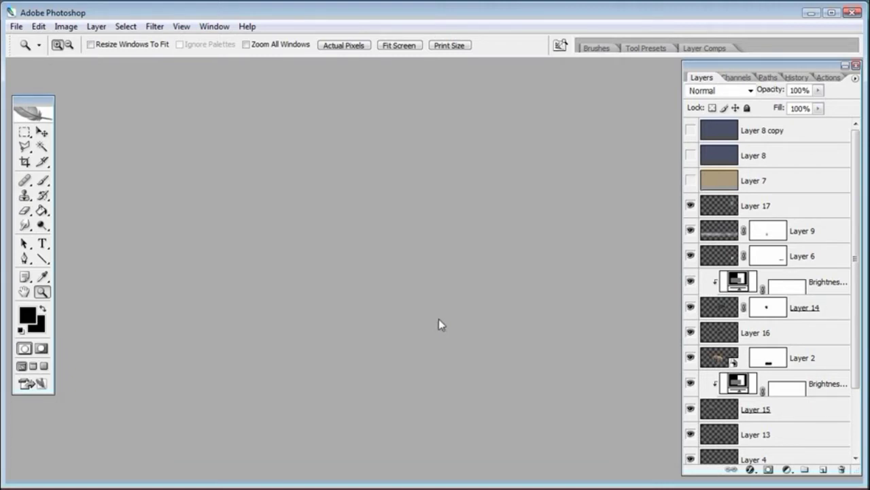
# Step: Create a new document 2020 pixels wide and 1032 pixels high at a resolution of 300 pixels/inch
pyautogui.click(16, 26)
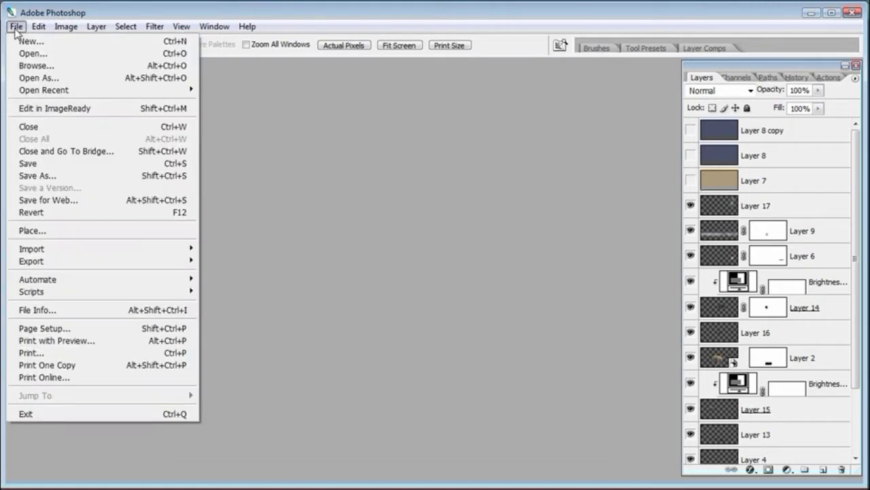
pyautogui.click(21, 41)
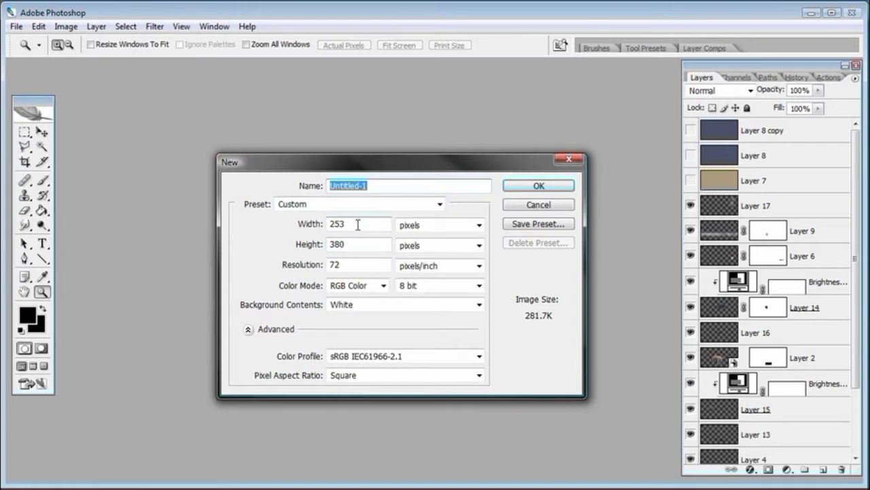
pyautogui.doubleClick(359, 224)
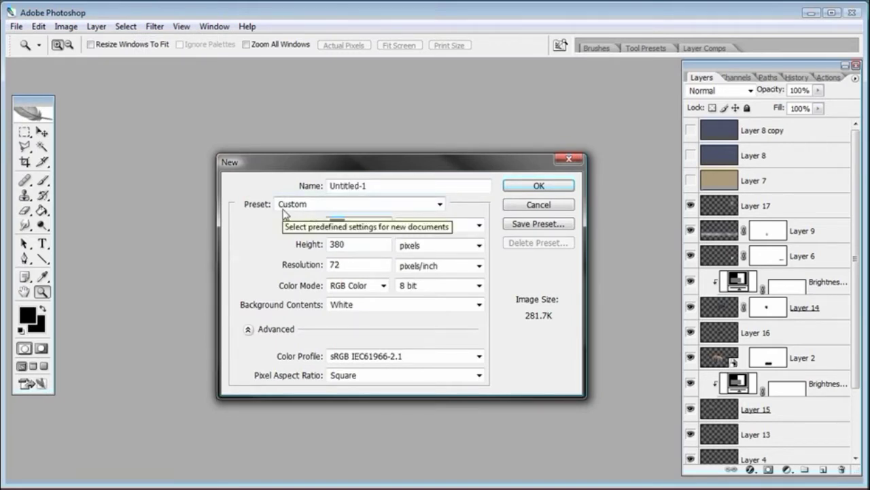
pyautogui.write('2020')
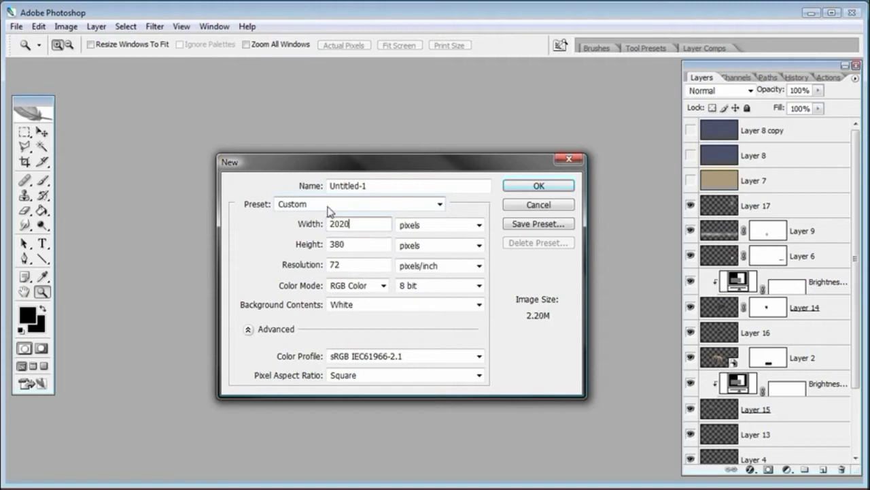
pyautogui.doubleClick(369, 245)
pyautogui.write('1032')
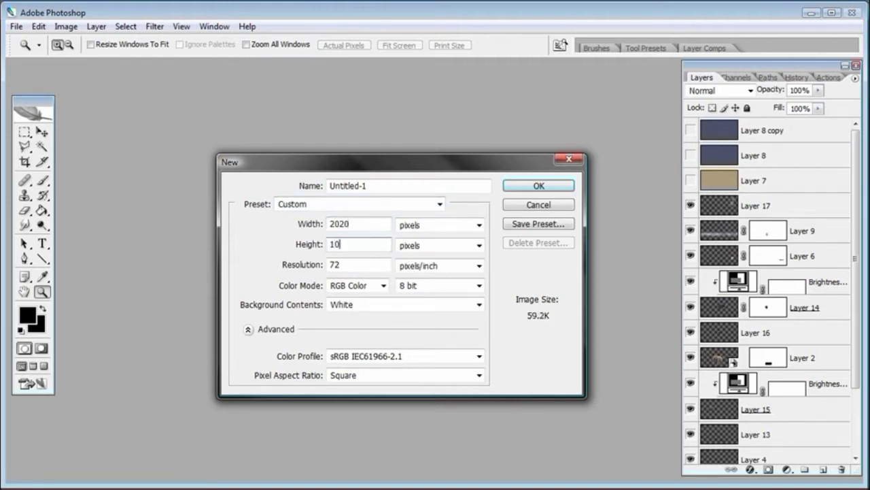
pyautogui.click(477, 246)
pyautogui.click(476, 257)
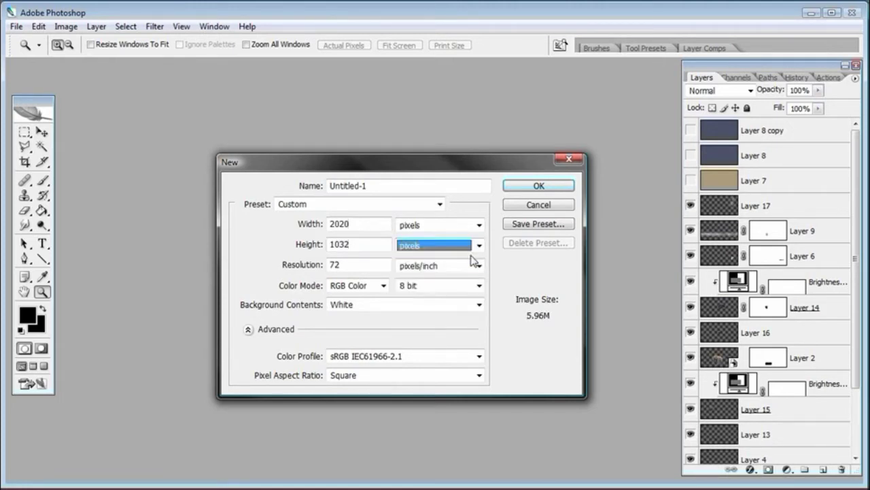
pyautogui.doubleClick(357, 262)
pyautogui.write('300')
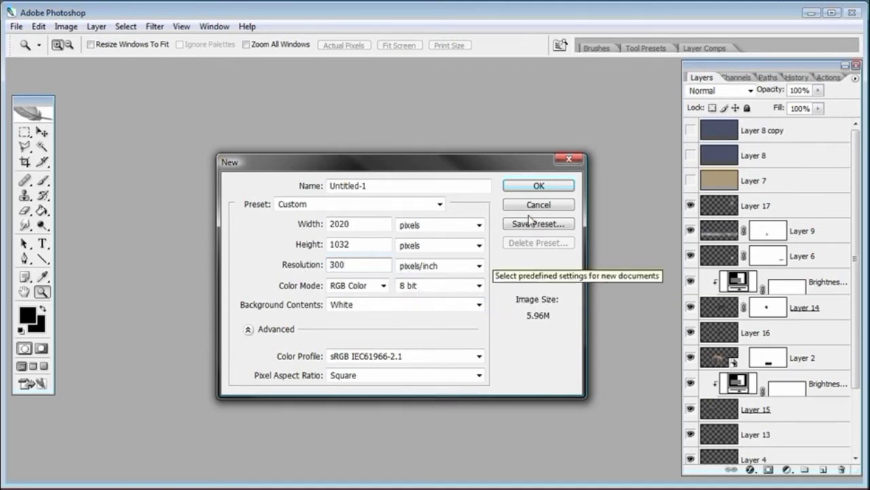
pyautogui.click(538, 185)
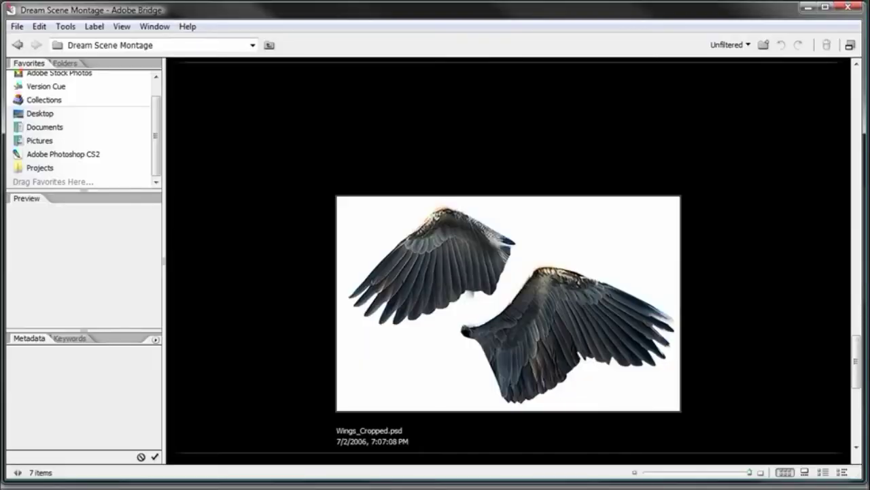
# Step: Open beach.psd from the thumbnails in Adobe Bridge and copy its layer into the new Photoshop document
pyautogui.moveTo(751, 474); pyautogui.dragTo(686, 475)
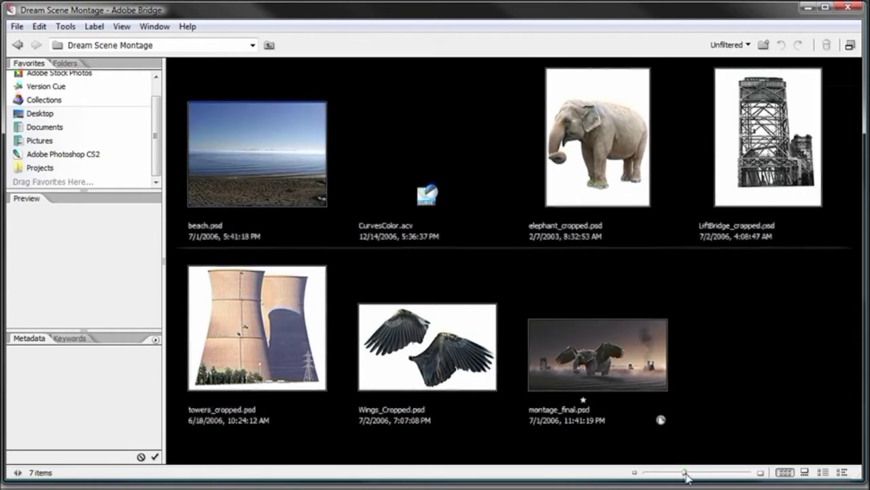
pyautogui.moveTo(191, 141)
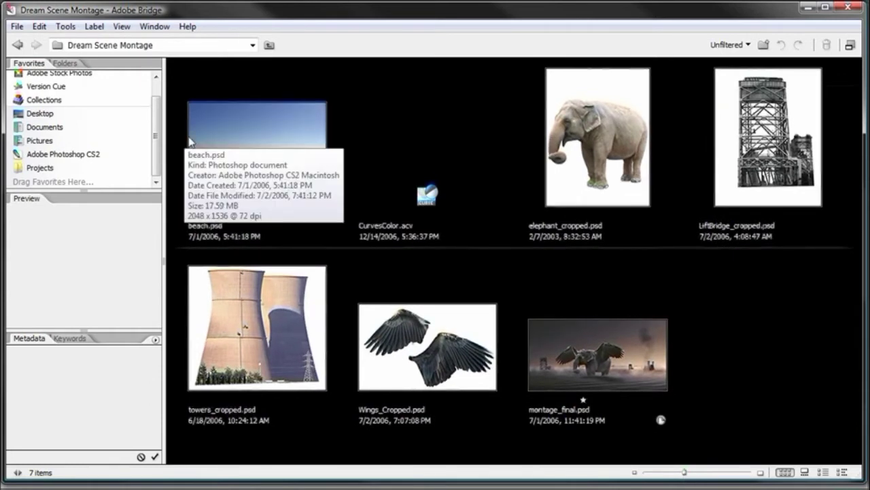
pyautogui.doubleClick(219, 134)
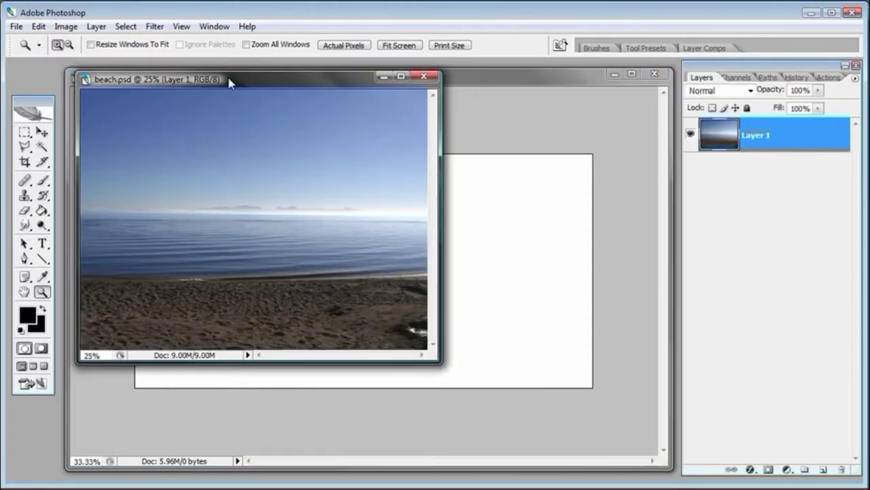
pyautogui.click(42, 131)
pyautogui.moveTo(376, 233); pyautogui.dragTo(517, 255)
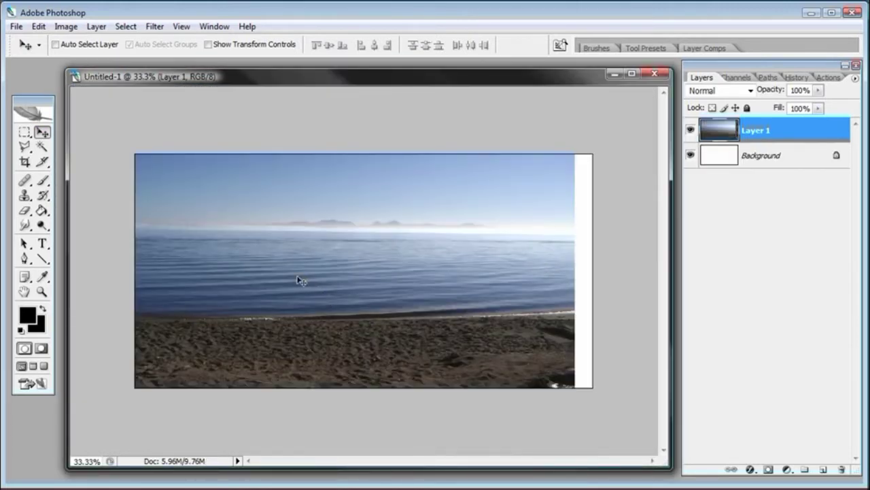
# Step: Position the beach layer to span the full canvas width, with the horizon lowered and the sand pushed off the canvas
pyautogui.moveTo(298, 280); pyautogui.dragTo(320, 280)
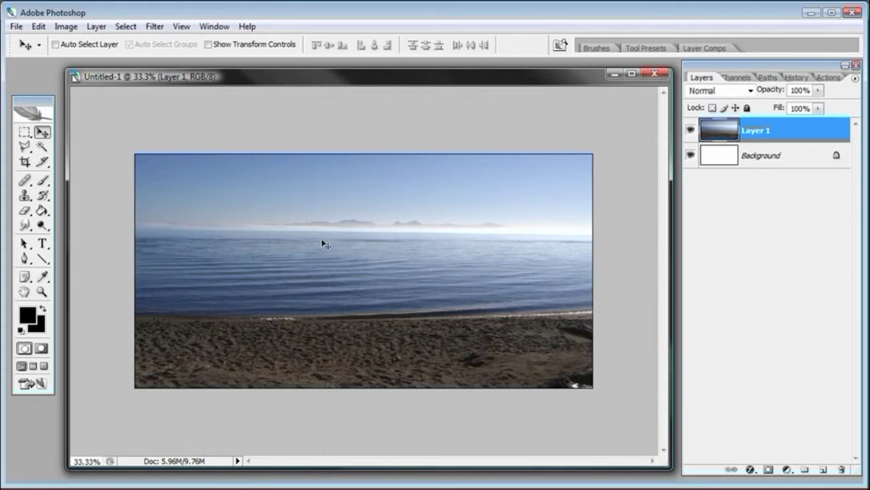
pyautogui.moveTo(322, 243); pyautogui.dragTo(321, 312)
pyautogui.moveTo(320, 315); pyautogui.dragTo(321, 318)
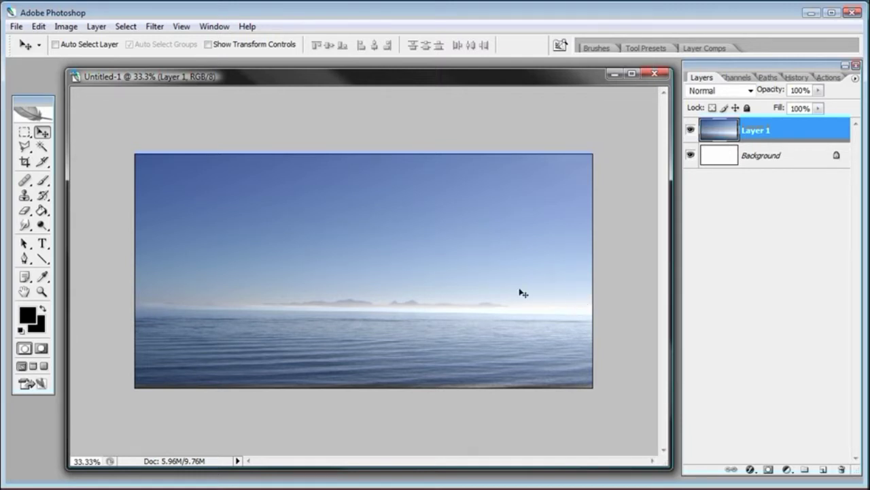
# Step: Trace the tilted horizon line across the full canvas width with the Measure tool
pyautogui.click(42, 277)
pyautogui.click(42, 277)
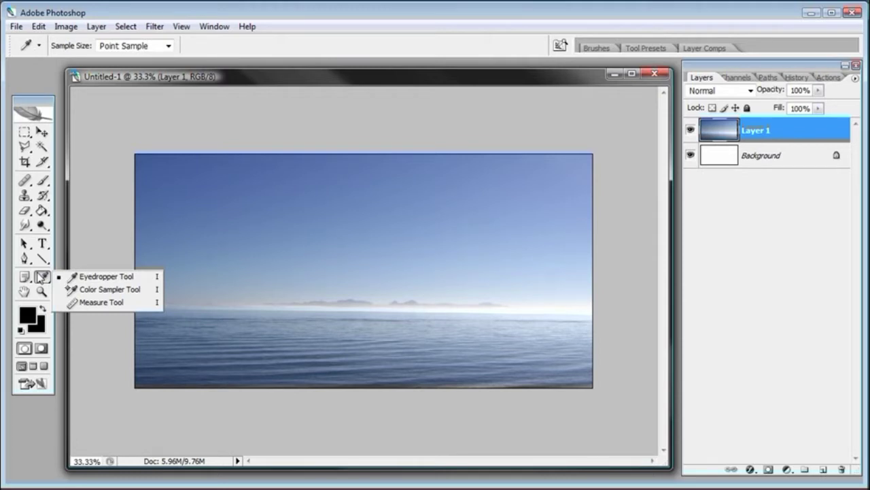
pyautogui.click(91, 303)
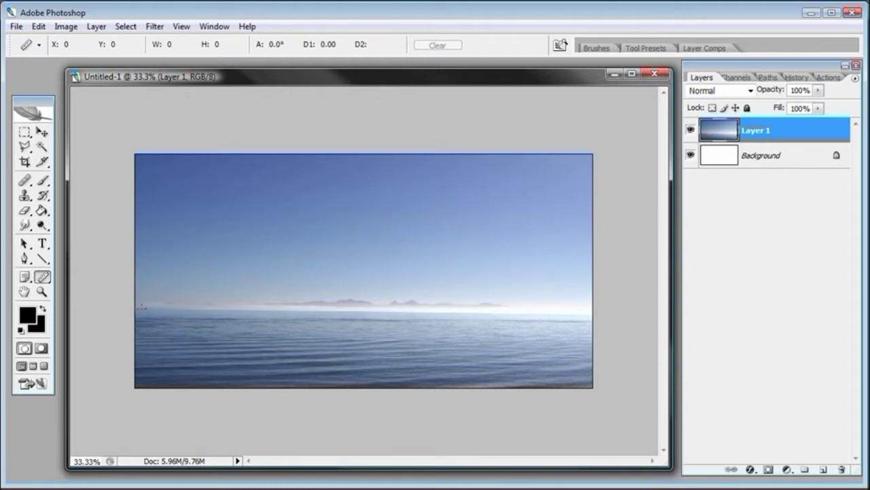
pyautogui.moveTo(128, 306); pyautogui.dragTo(594, 316)
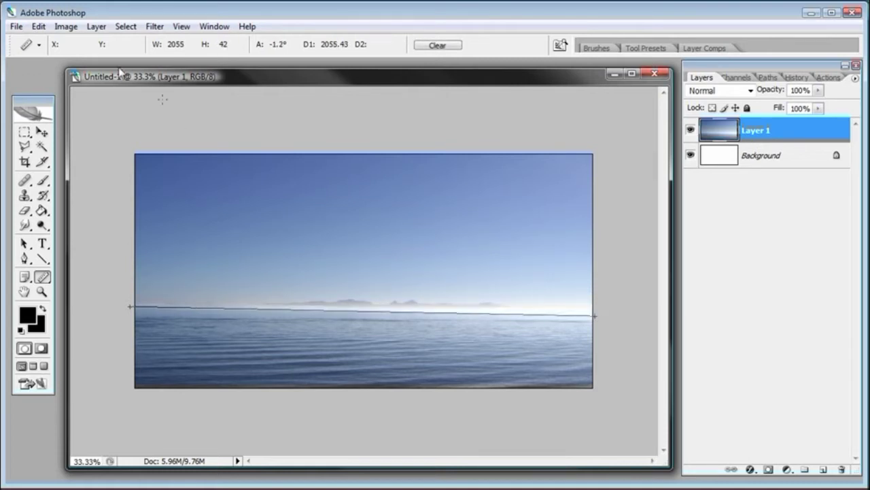
# Step: Straighten the horizon by rotating the canvas 1.17° counterclockwise, using the measured angle
pyautogui.click(66, 26)
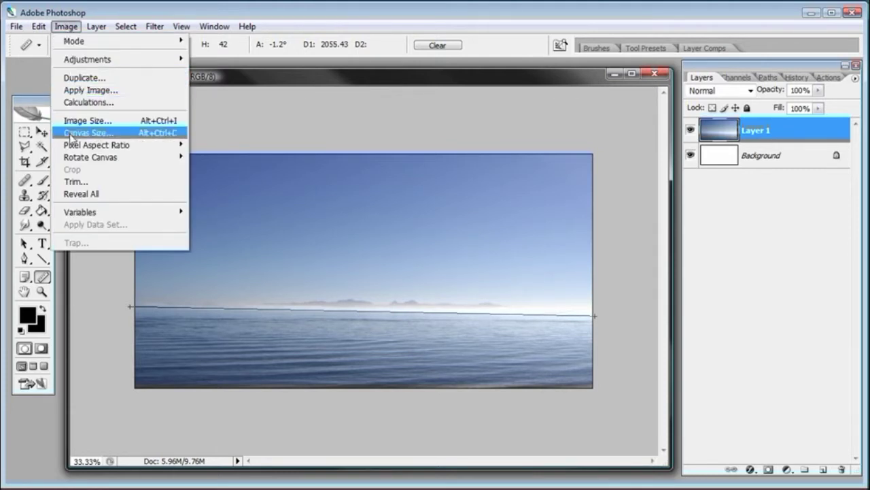
pyautogui.moveTo(71, 162)
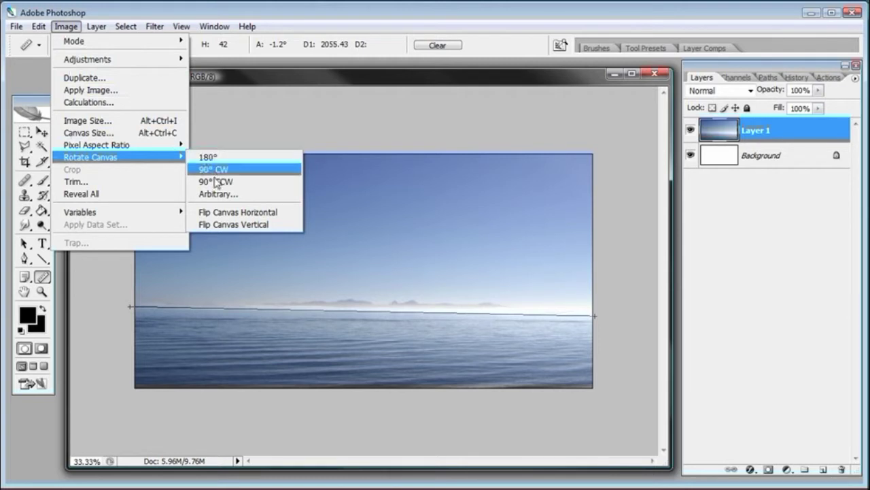
pyautogui.click(245, 196)
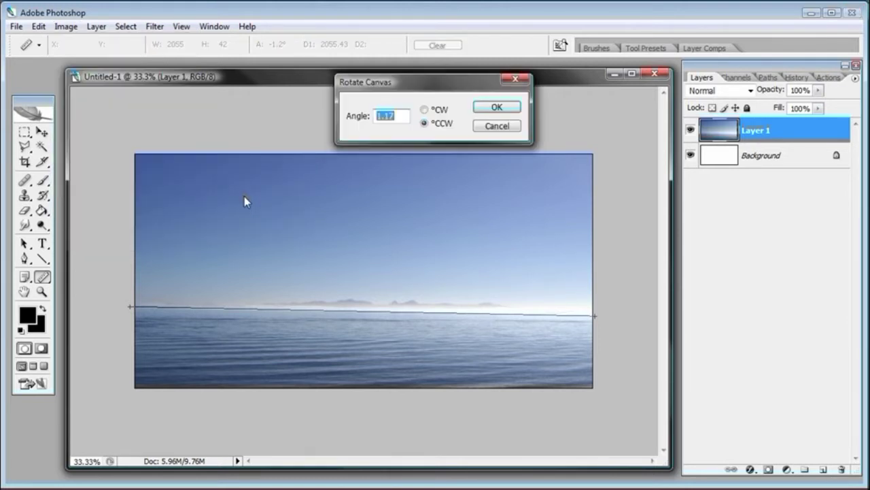
pyautogui.moveTo(417, 87); pyautogui.dragTo(378, 85)
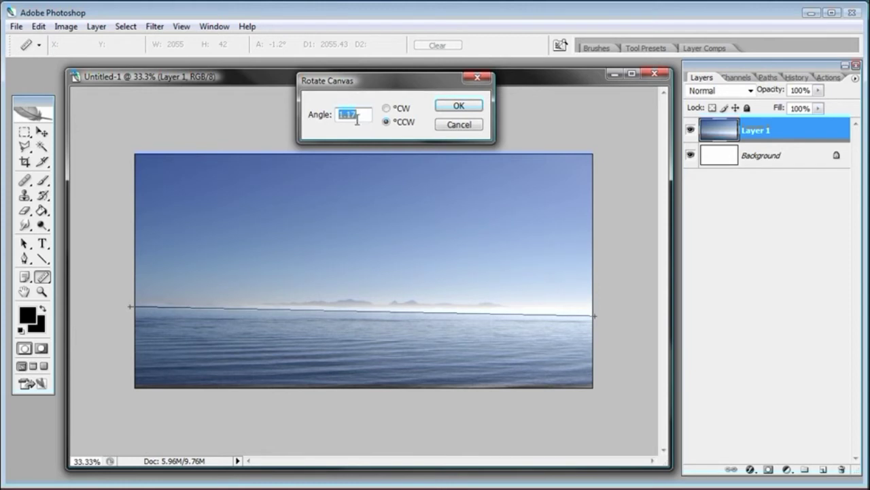
pyautogui.moveTo(360, 115); pyautogui.dragTo(335, 114)
pyautogui.click(361, 113)
pyautogui.doubleClick(362, 113)
pyautogui.click(461, 107)
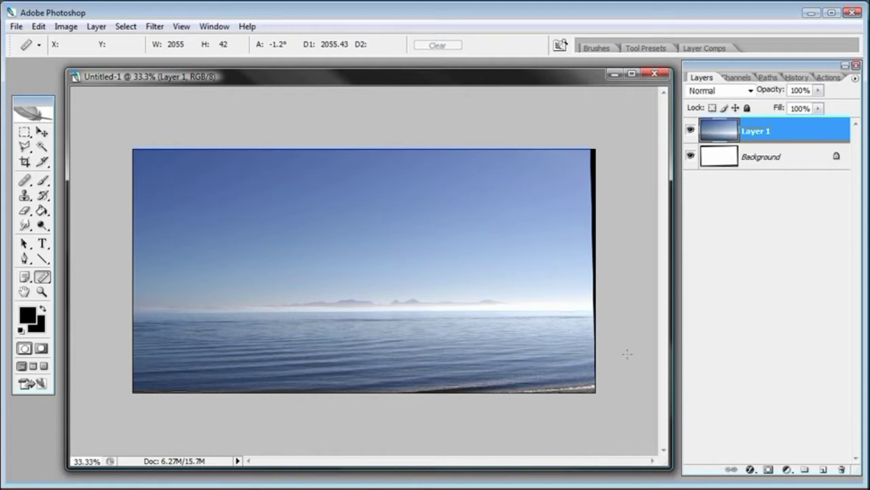
# Step: Scale the beach layer up proportionally to 109.9% to cover the canvas edges, and shift it slightly down to lower the horizon
pyautogui.click(41, 132)
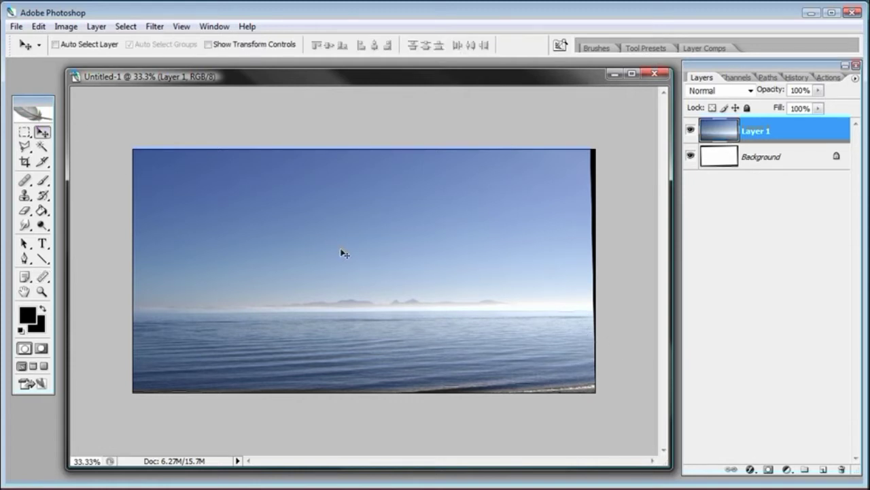
pyautogui.moveTo(345, 252); pyautogui.dragTo(338, 251)
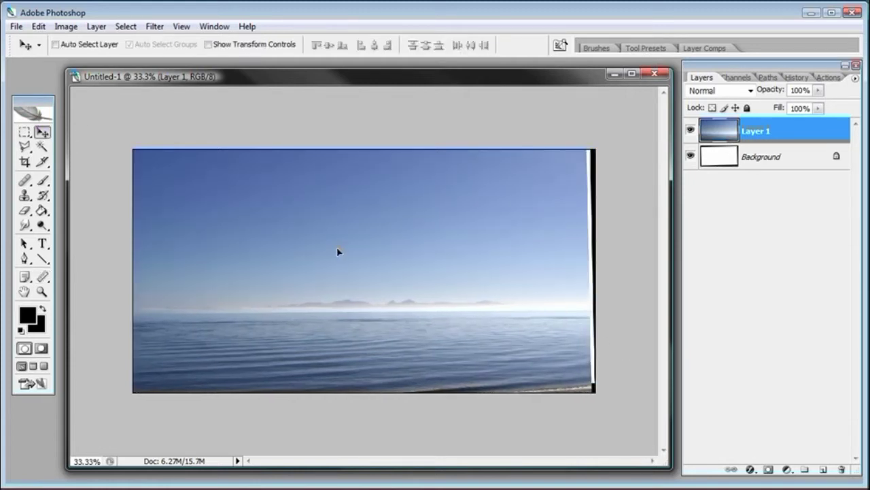
pyautogui.click(39, 26)
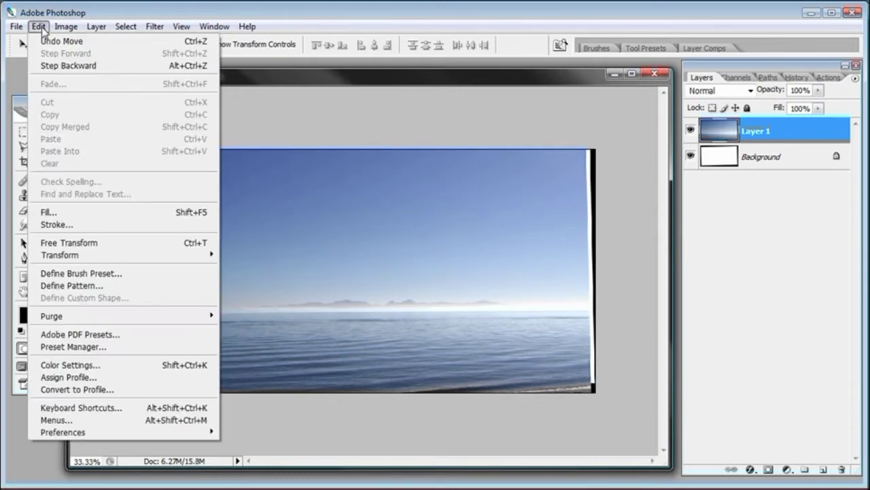
pyautogui.click(54, 241)
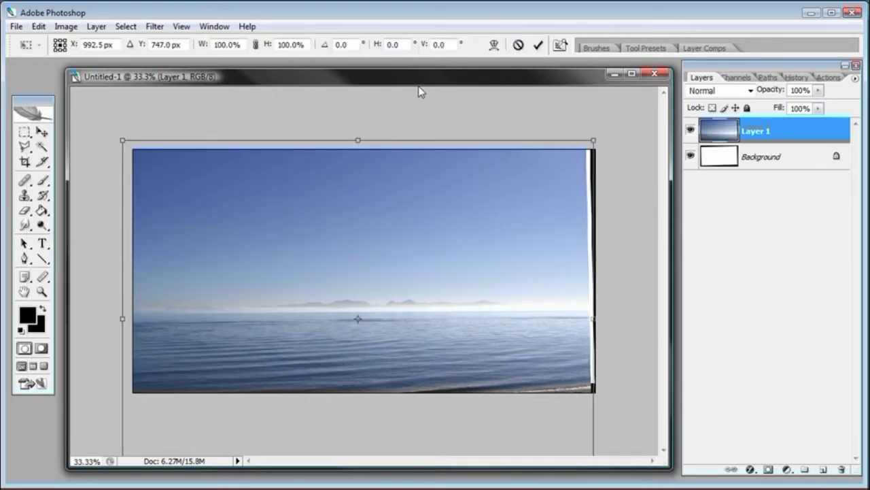
pyautogui.hotkey('ctrl', '-')
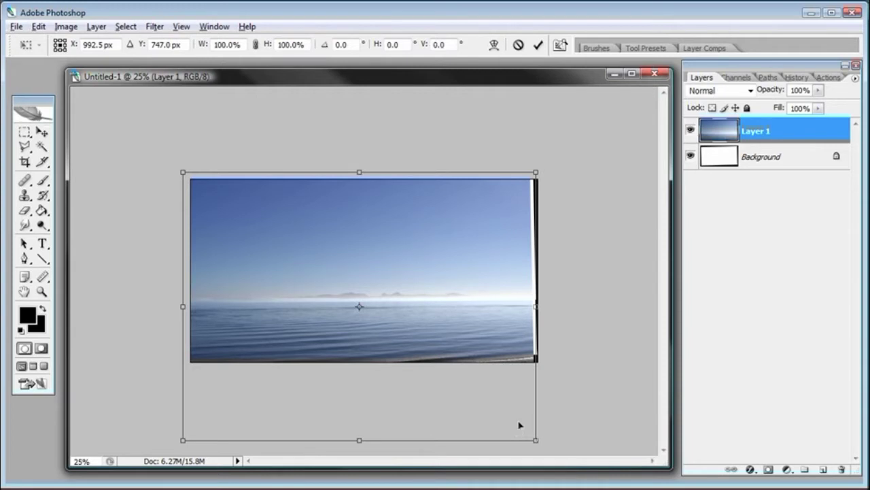
pyautogui.moveTo(536, 440); pyautogui.dragTo(551, 460)
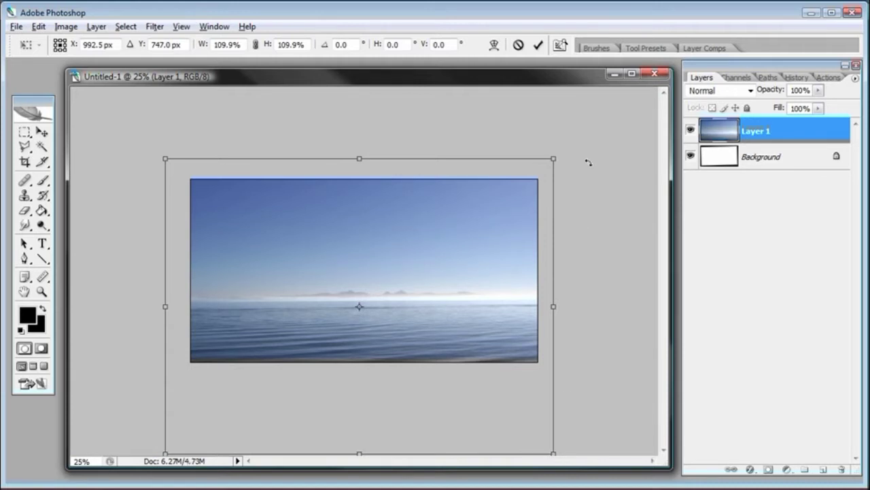
pyautogui.click(537, 44)
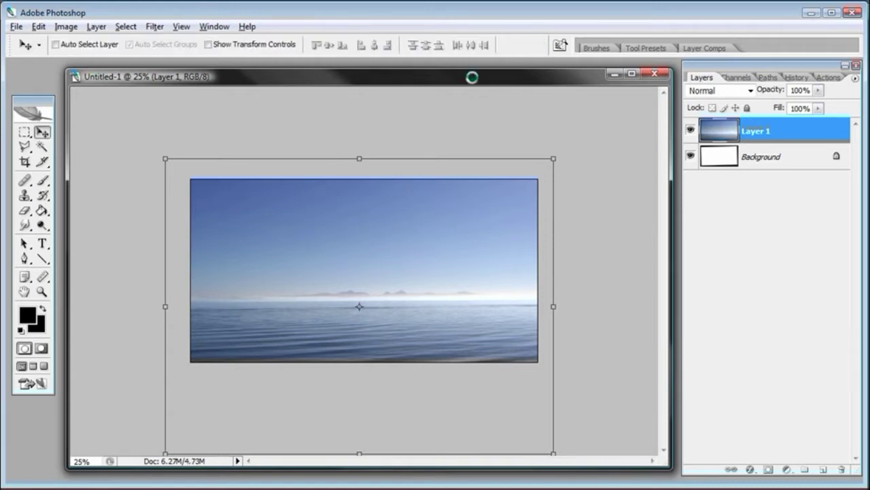
pyautogui.moveTo(365, 206); pyautogui.dragTo(364, 214)
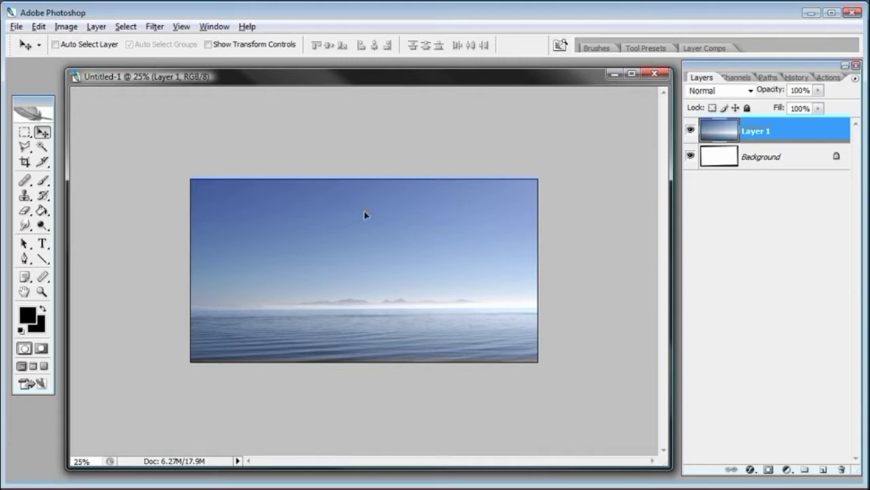
pyautogui.moveTo(365, 215); pyautogui.dragTo(365, 215)
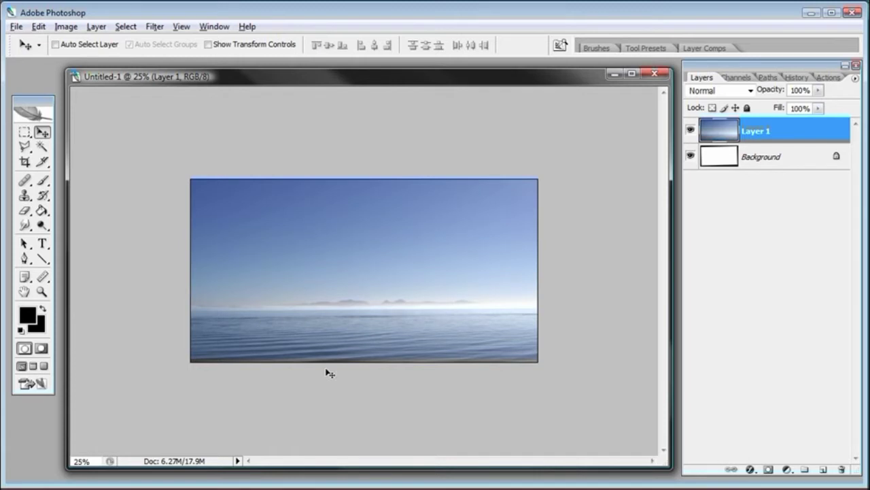
# Step: Switch to Adobe Bridge and open LiftBridge_cropped.psd from the Dream Scene Montage folder
pyautogui.press('z')
pyautogui.click(370, 291)
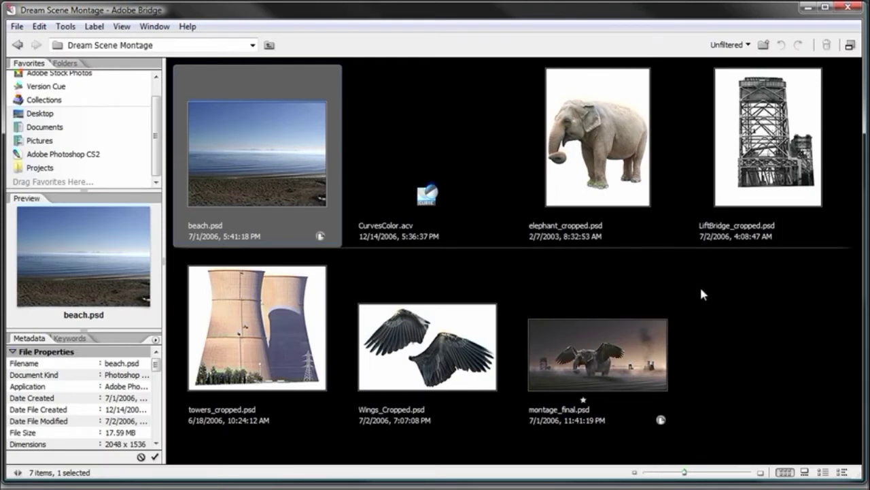
pyautogui.moveTo(771, 133)
pyautogui.moveTo(759, 116)
pyautogui.doubleClick(768, 133)
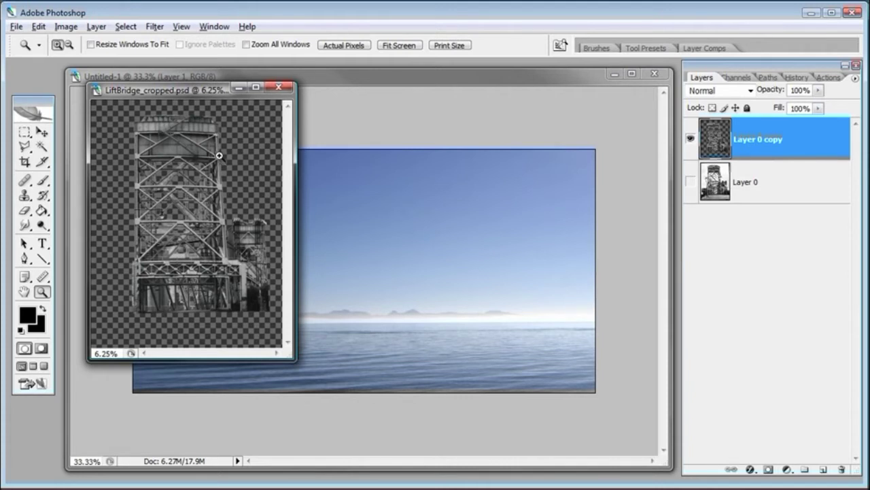
# Step: Compare the original bridge photo with its cropped copy by toggling the visibility of both layers
pyautogui.click(691, 140)
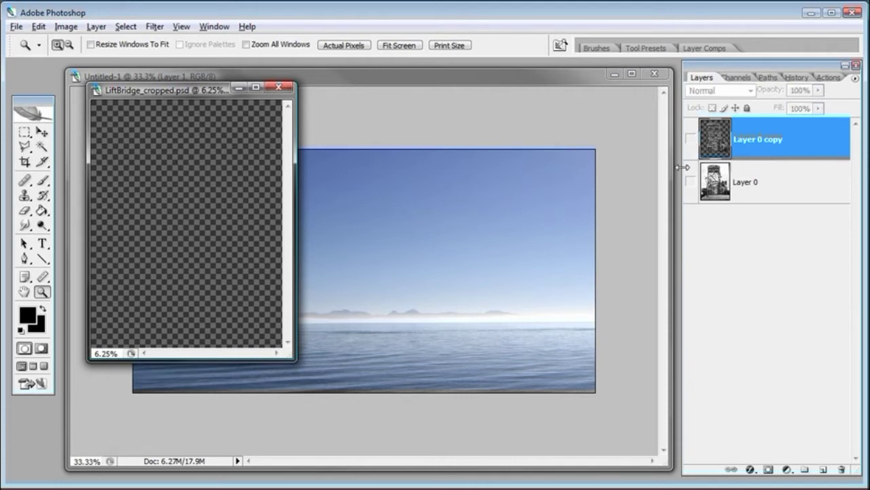
pyautogui.click(690, 183)
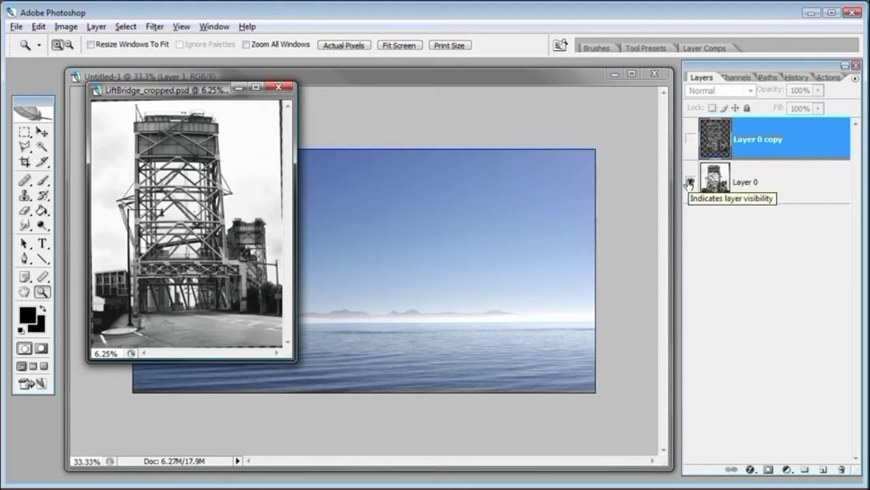
pyautogui.click(690, 182)
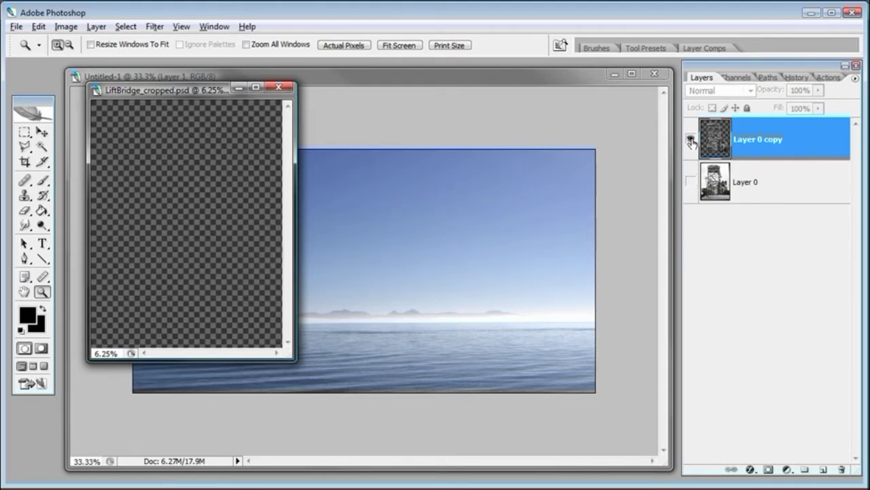
pyautogui.click(691, 139)
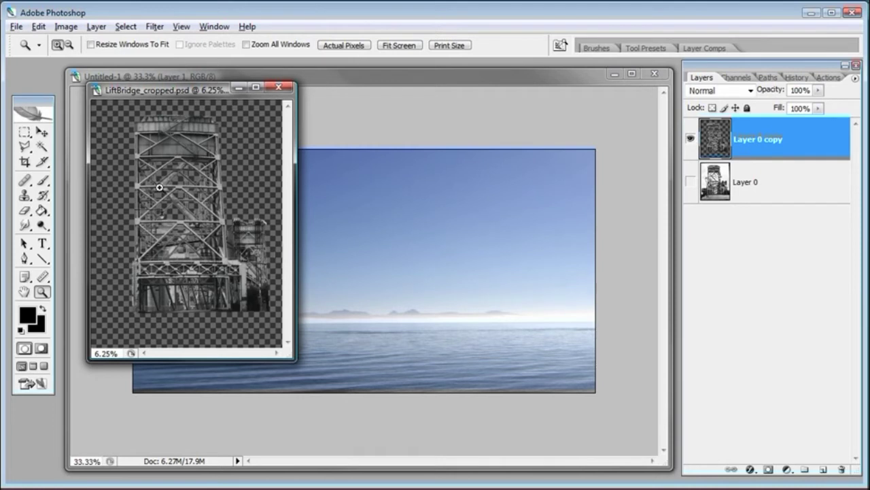
# Step: Copy the cropped bridge layer into the montage document and group it into a new smart object
pyautogui.press('v')
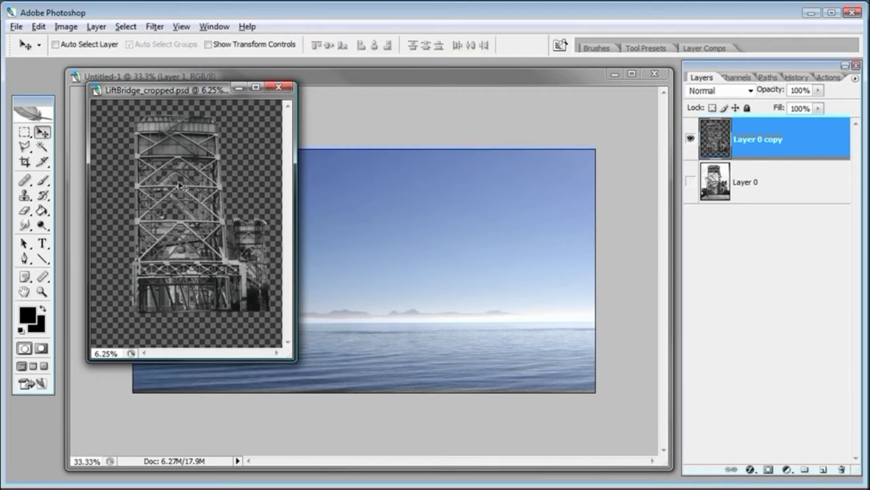
pyautogui.moveTo(188, 202); pyautogui.dragTo(366, 212)
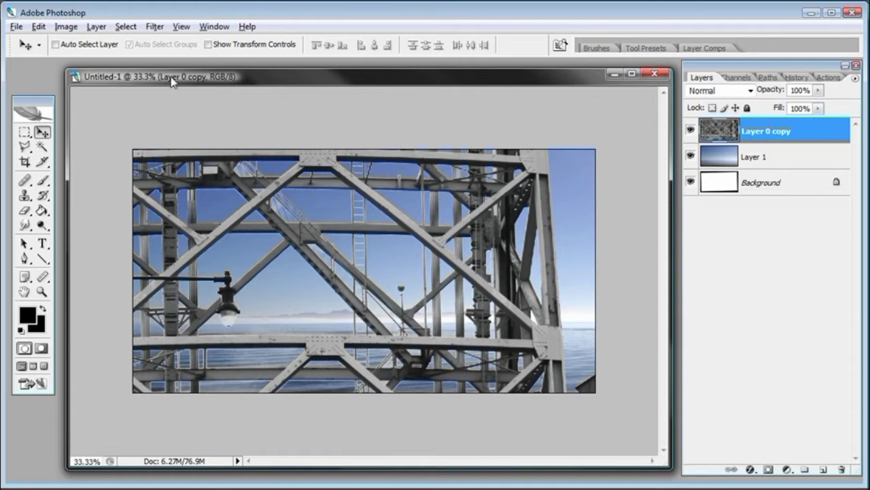
pyautogui.click(66, 27)
pyautogui.moveTo(96, 26)
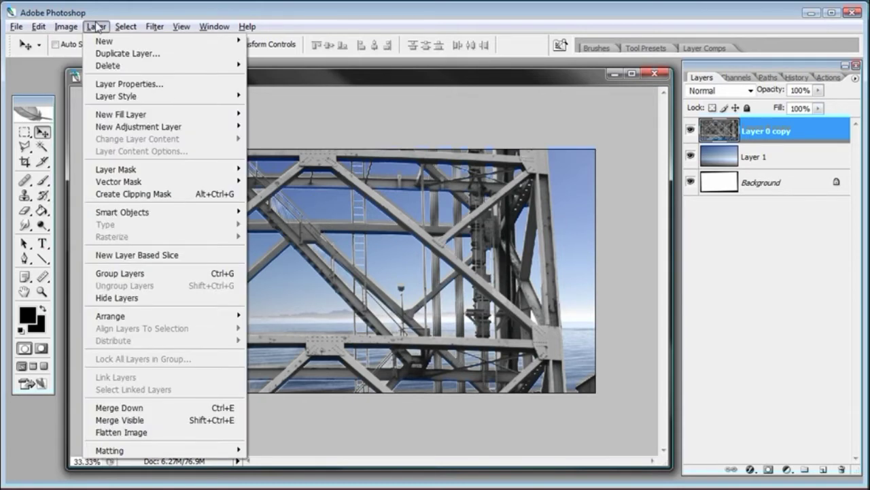
pyautogui.moveTo(129, 214)
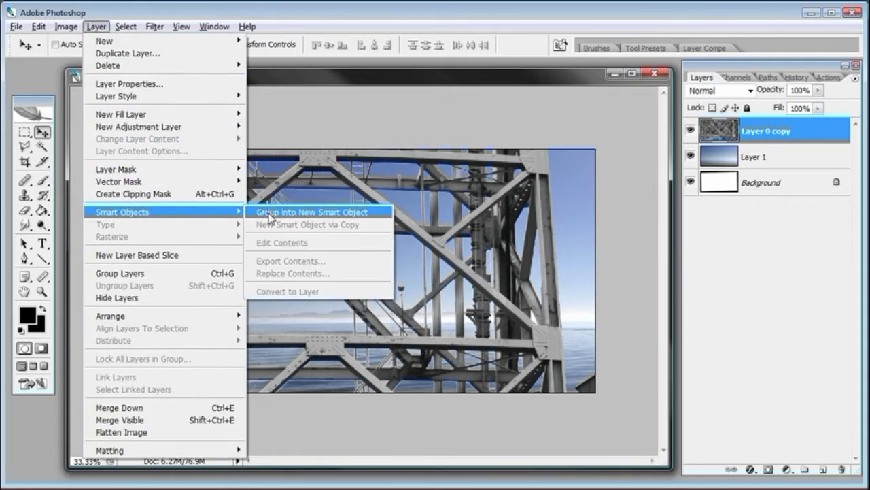
pyautogui.click(270, 214)
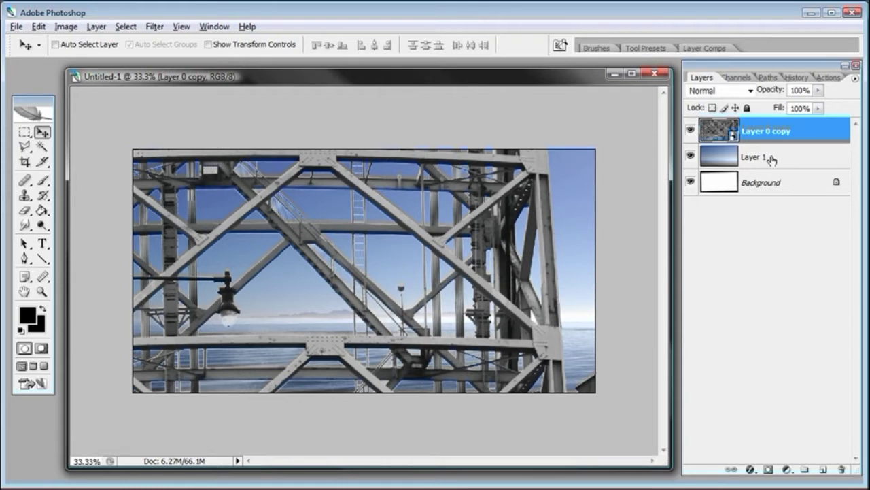
# Step: Rename the bridge smart object layer as Oil Tower
pyautogui.doubleClick(777, 131)
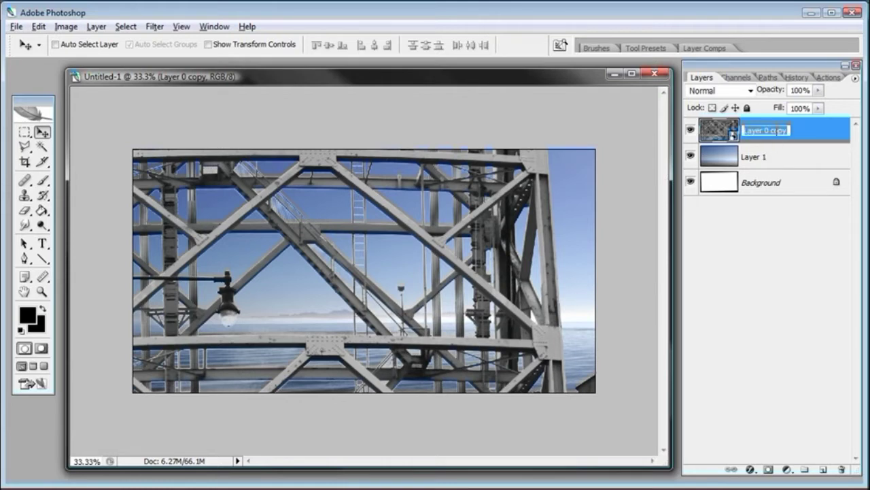
pyautogui.press('BackSpace')
pyautogui.write('Oil Tower')
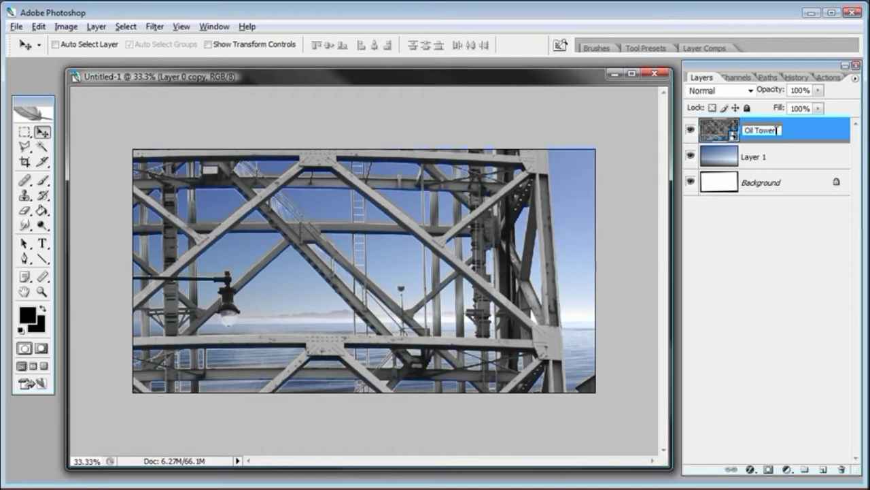
pyautogui.press('Return')
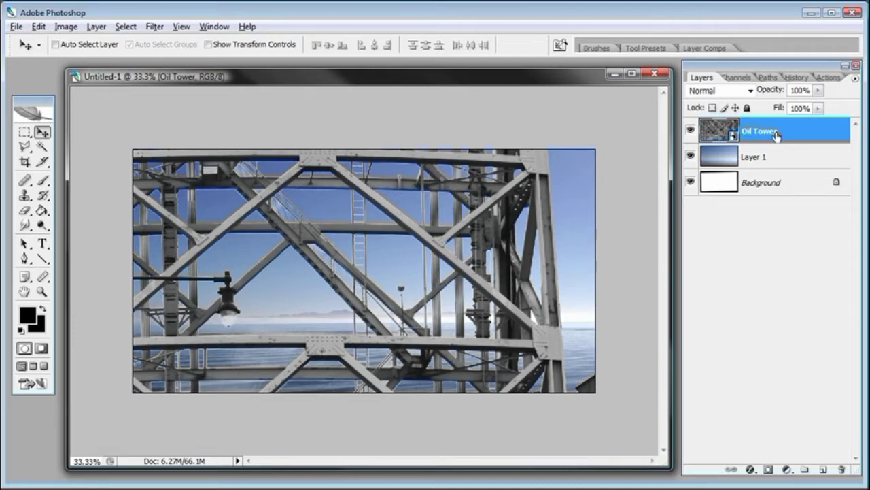
# Step: Start a free transform on the Oil Tower layer and scale it proportionally to 25%
pyautogui.click(40, 28)
pyautogui.click(61, 243)
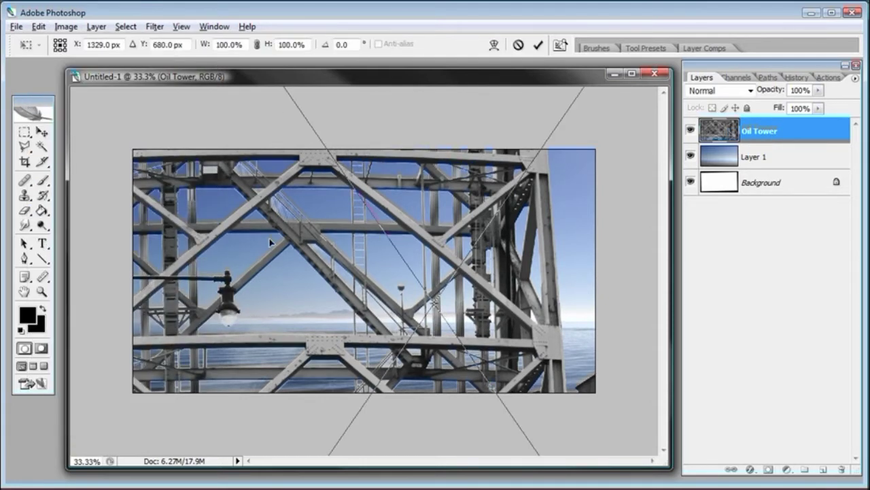
pyautogui.click(257, 44)
pyautogui.click(257, 44)
pyautogui.doubleClick(224, 44)
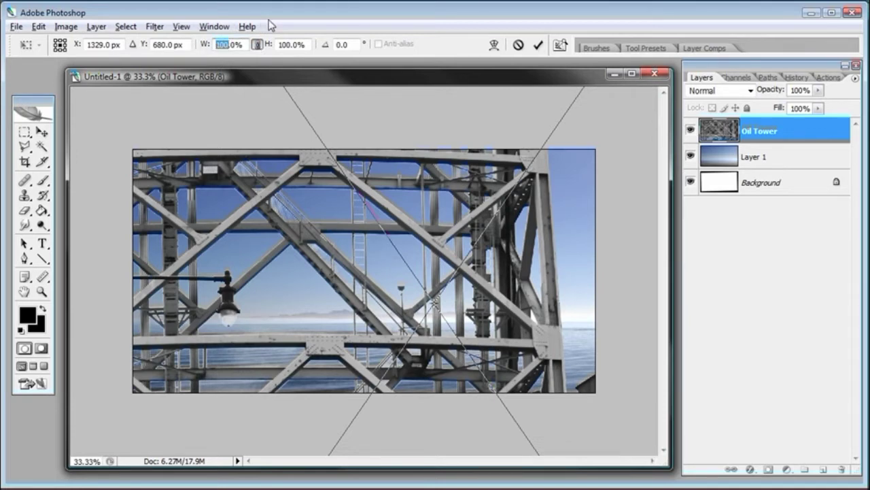
pyautogui.write('25')
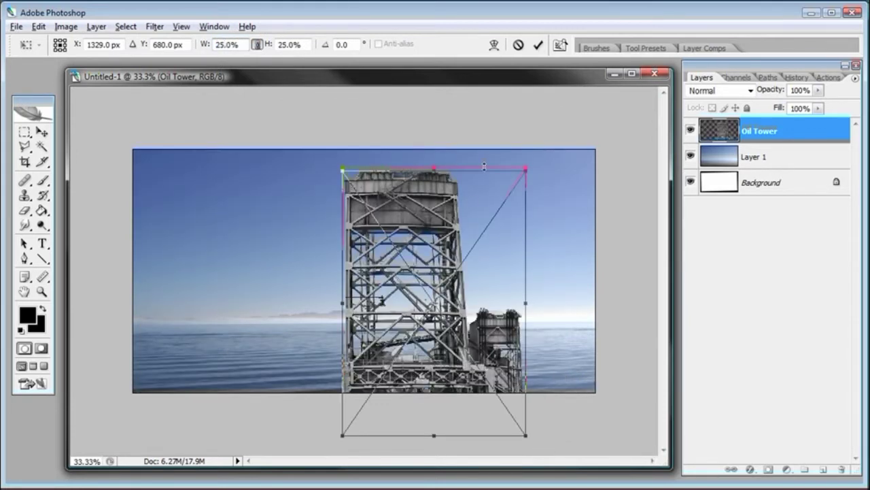
# Step: Shrink the oil tower proportionally to about 4.7% and place it at the horizon near the canvas's left edge
pyautogui.moveTo(431, 224); pyautogui.dragTo(297, 207)
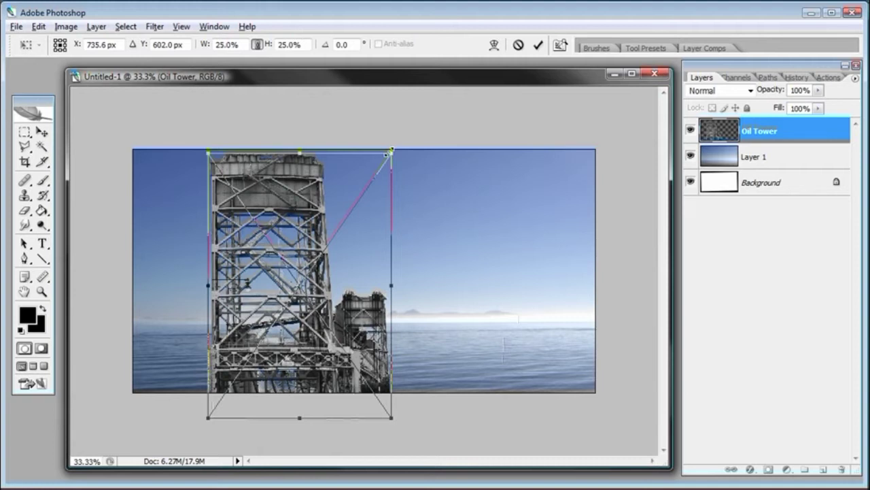
pyautogui.moveTo(388, 154); pyautogui.dragTo(330, 239)
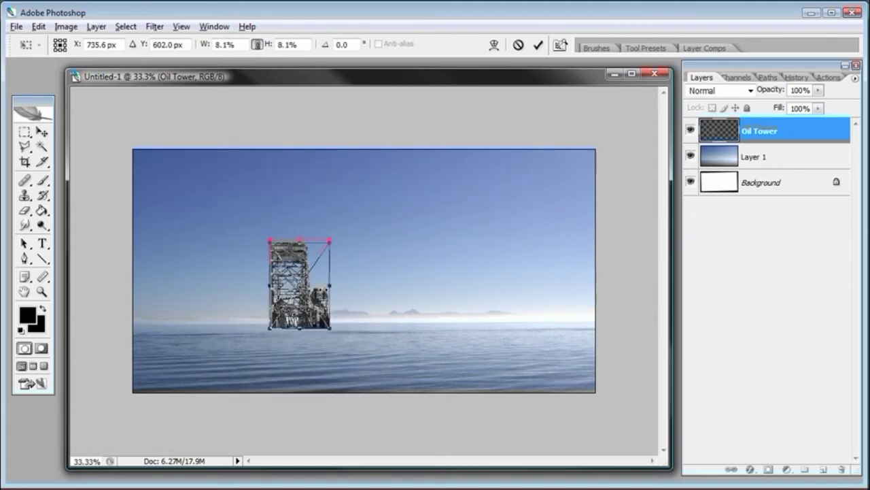
pyautogui.moveTo(313, 272); pyautogui.dragTo(229, 281)
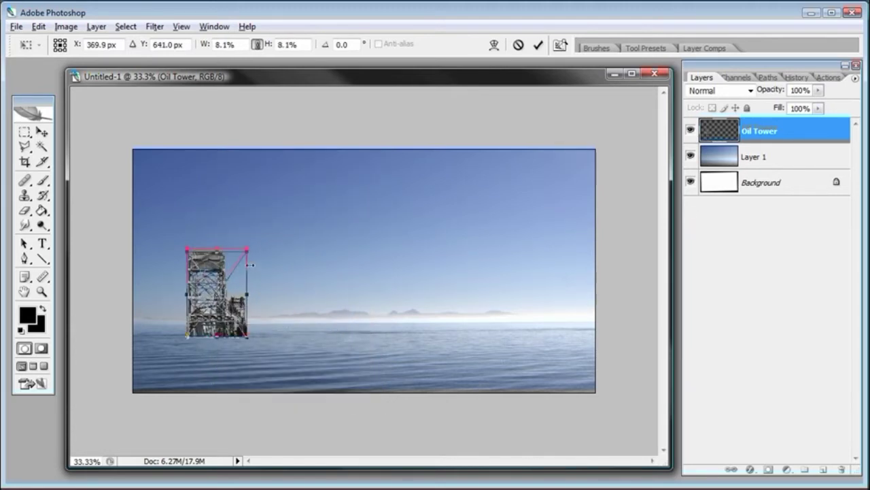
pyautogui.moveTo(255, 243); pyautogui.dragTo(196, 284)
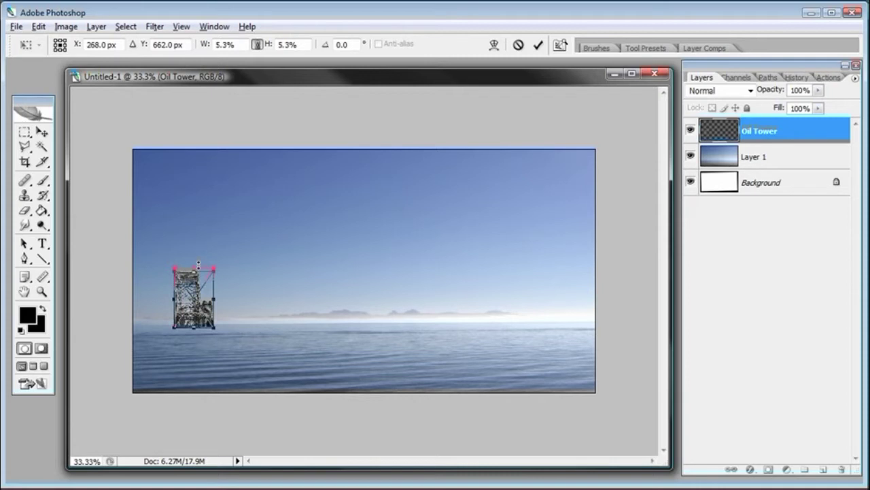
pyautogui.moveTo(198, 284)
pyautogui.mouseDown()
pyautogui.moveTo(183, 287)
pyautogui.moveTo(197, 274)
pyautogui.moveTo(185, 283)
pyautogui.mouseUp()
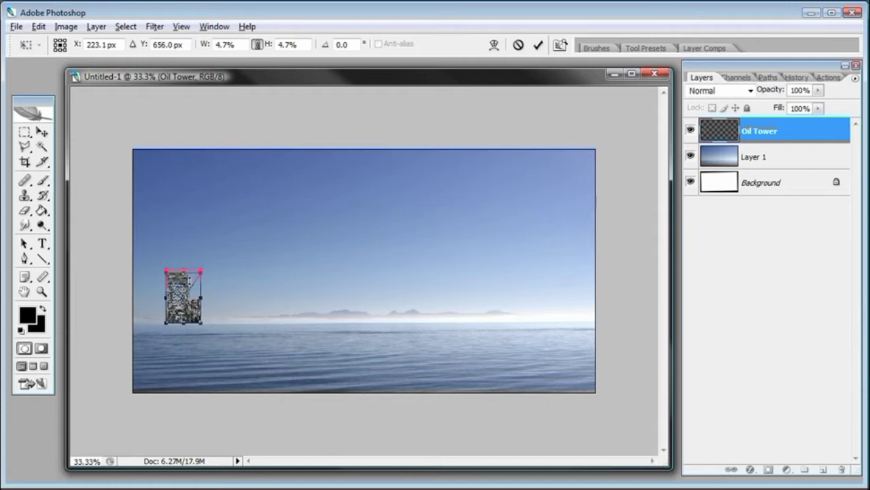
pyautogui.press('Return')
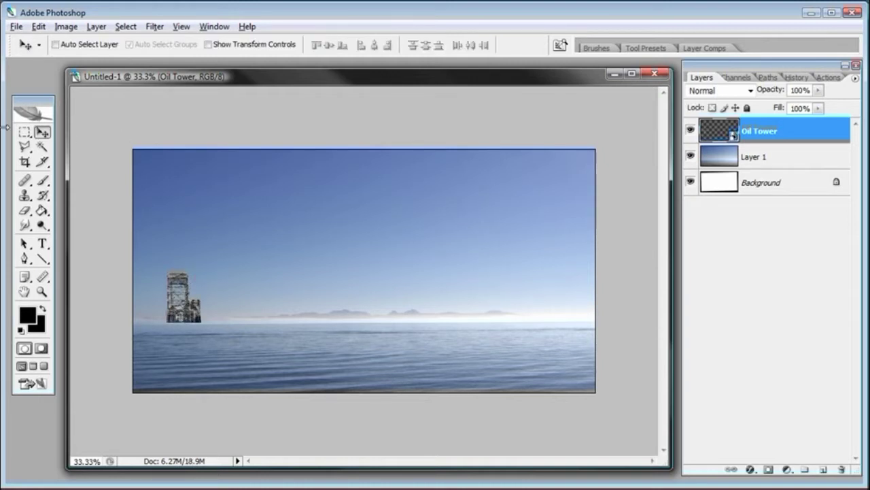
# Step: Move the oil tower slightly down so its base stands in the water just below the horizon
pyautogui.click(28, 132)
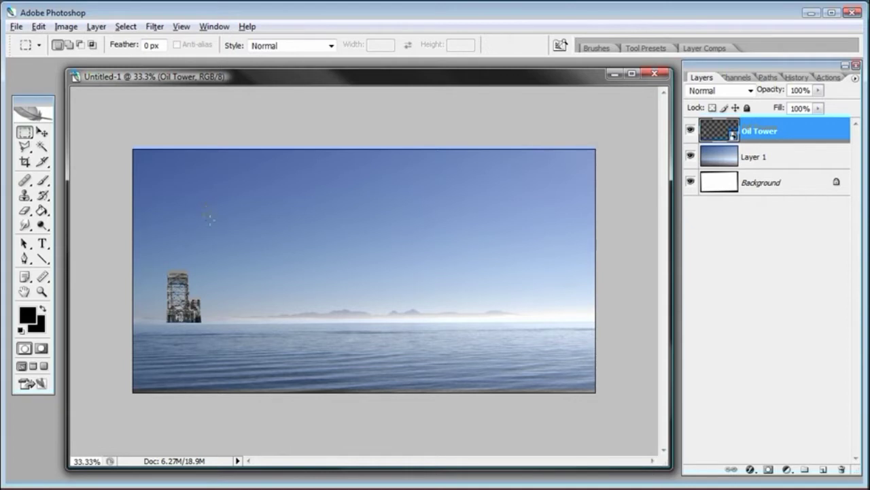
pyautogui.click(42, 134)
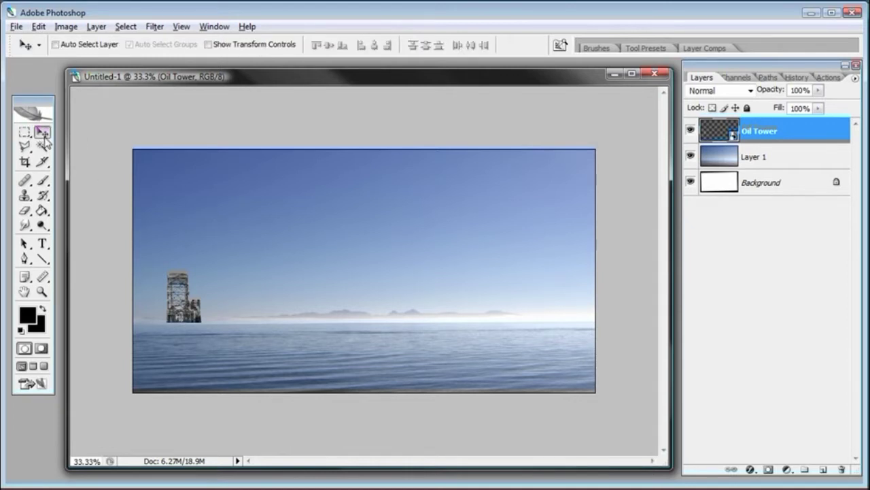
pyautogui.moveTo(156, 205); pyautogui.dragTo(156, 214)
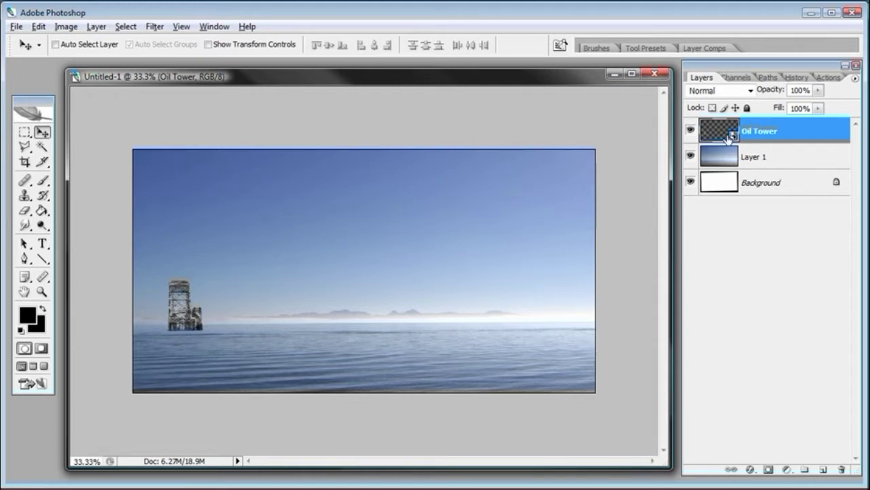
# Step: Duplicate the Oil Tower layer and name the duplicate Oil Tower Far
pyautogui.moveTo(795, 155); pyautogui.dragTo(823, 468)
pyautogui.doubleClick(794, 132)
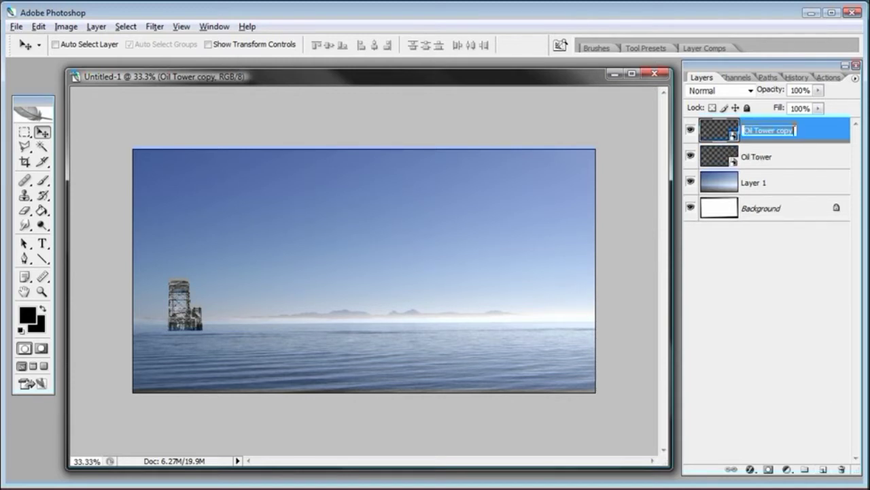
pyautogui.doubleClick(789, 130)
pyautogui.write('Far')
pyautogui.press('Return')
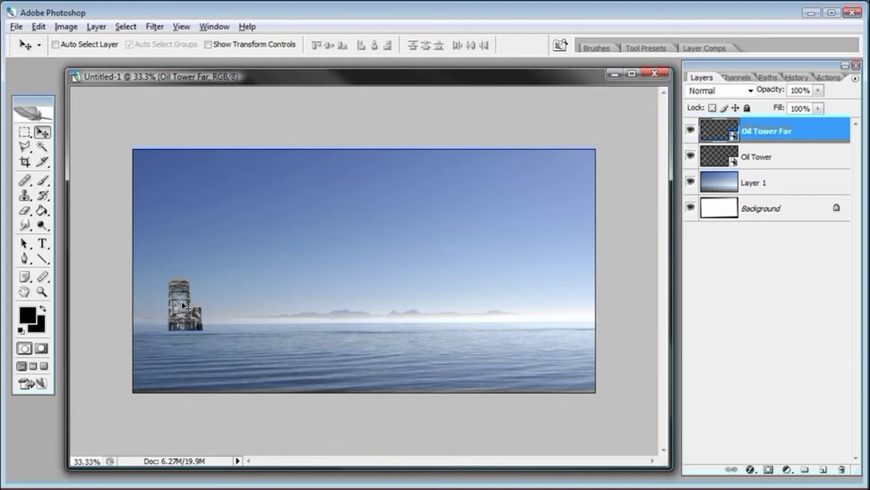
# Step: Move the Oil Tower Far layer to the right part of the scene, scaled to about 2.3% with its base on the horizon
pyautogui.moveTo(183, 305); pyautogui.dragTo(468, 305)
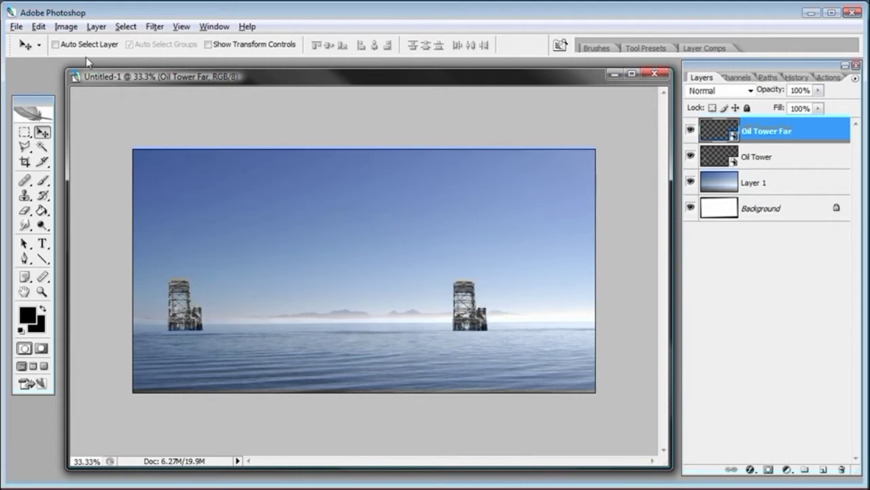
pyautogui.click(38, 26)
pyautogui.click(68, 240)
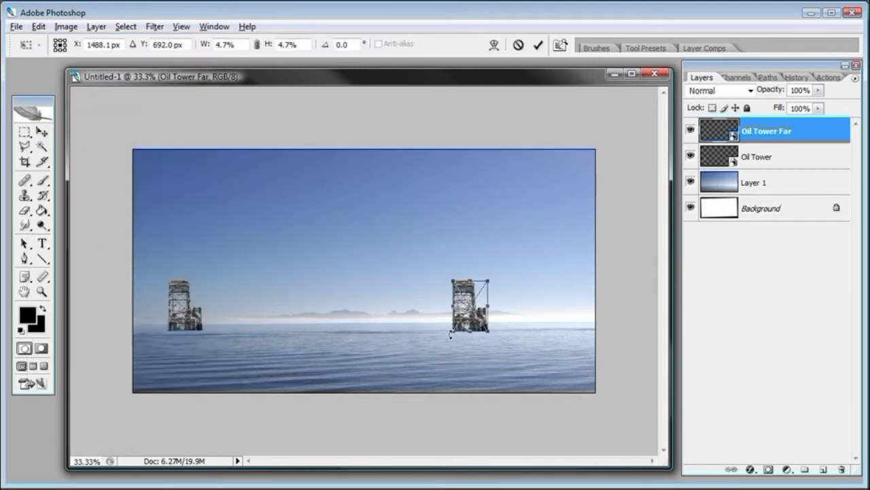
pyautogui.moveTo(491, 332); pyautogui.dragTo(483, 324)
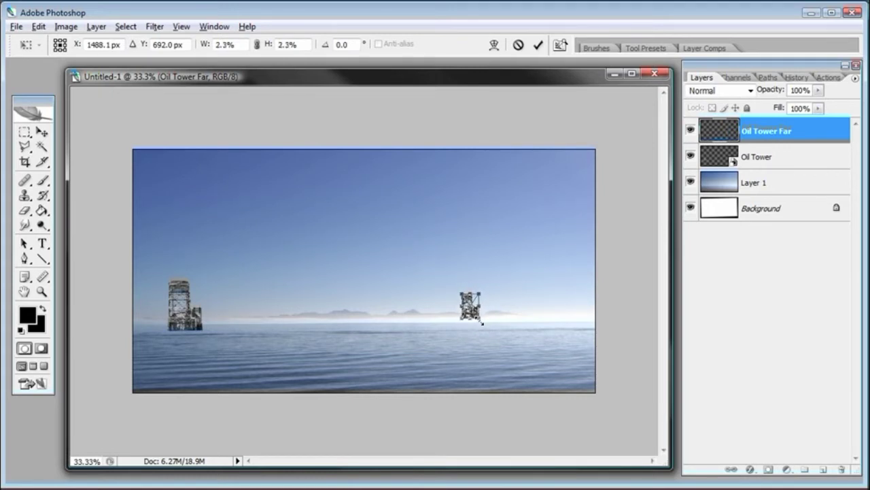
pyautogui.click(538, 45)
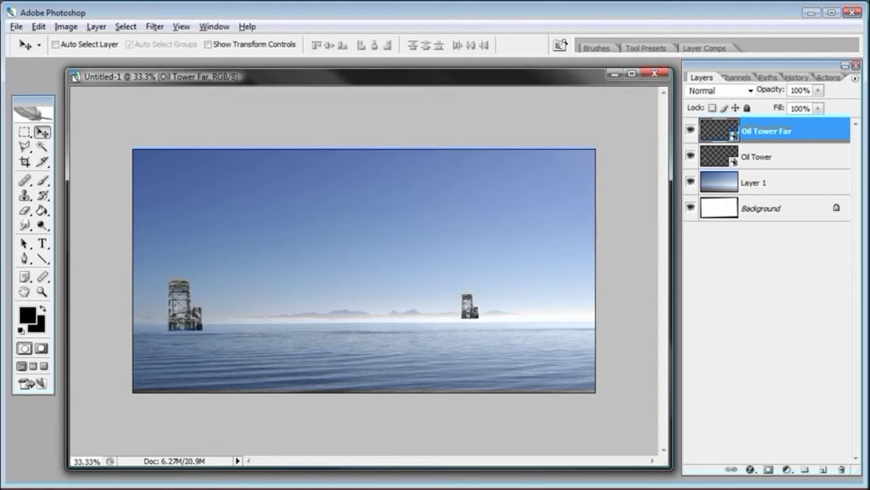
pyautogui.moveTo(464, 246)
pyautogui.mouseDown()
pyautogui.moveTo(485, 254)
pyautogui.moveTo(470, 255)
pyautogui.mouseUp()
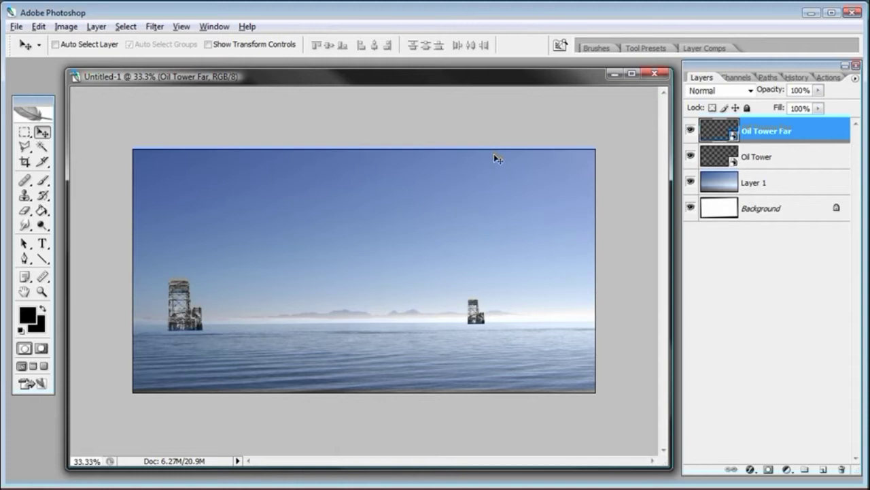
# Step: Open the contents of the Oil Tower smart object in their own document
pyautogui.click(758, 164)
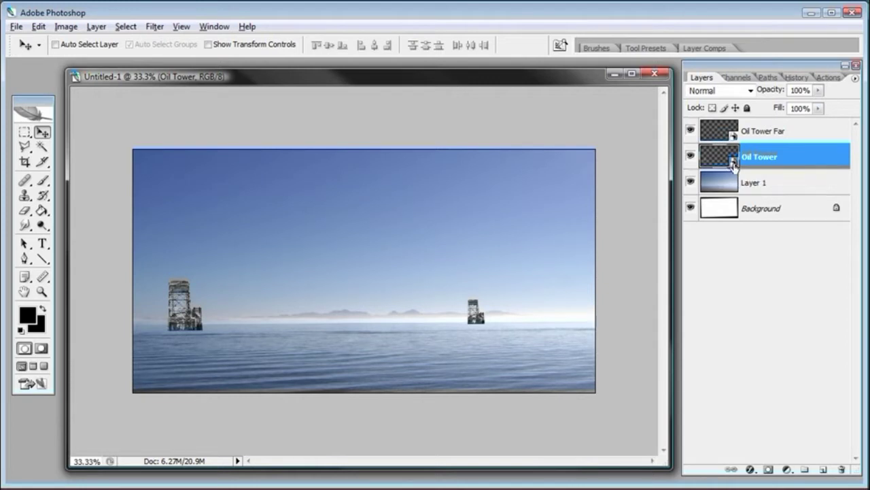
pyautogui.doubleClick(733, 163)
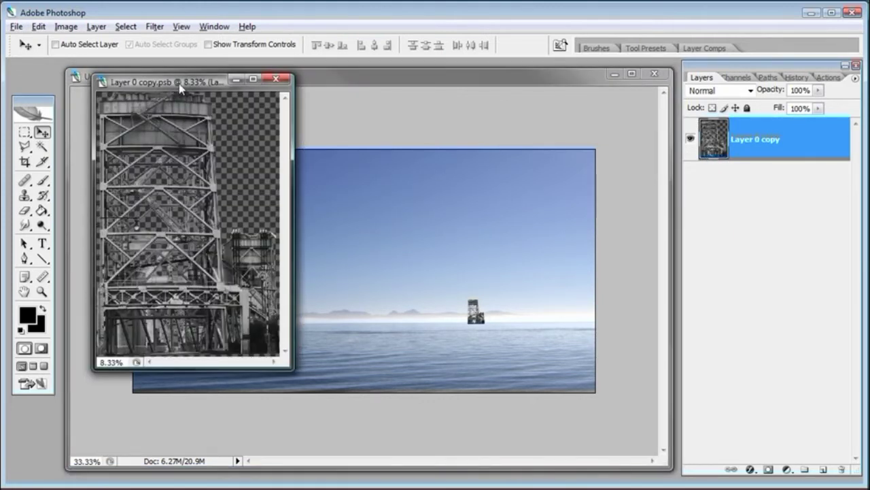
# Step: Duplicate the Layer 0 copy layer inside the smart object document and hide the original layer
pyautogui.moveTo(180, 88); pyautogui.dragTo(288, 103)
pyautogui.moveTo(397, 381); pyautogui.dragTo(504, 433)
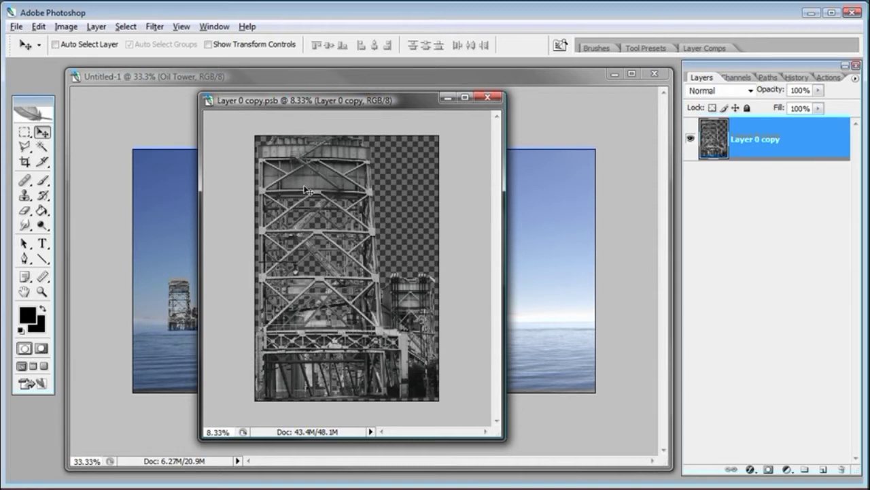
pyautogui.moveTo(726, 136); pyautogui.dragTo(821, 469)
pyautogui.click(691, 181)
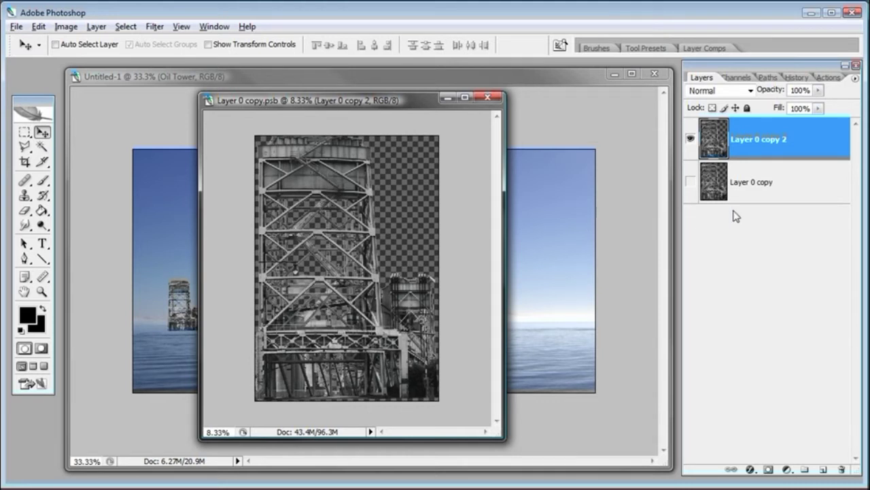
# Step: Select the hidden Layer 0 copy layer, keep it hidden, and save and close the smart object document
pyautogui.click(787, 193)
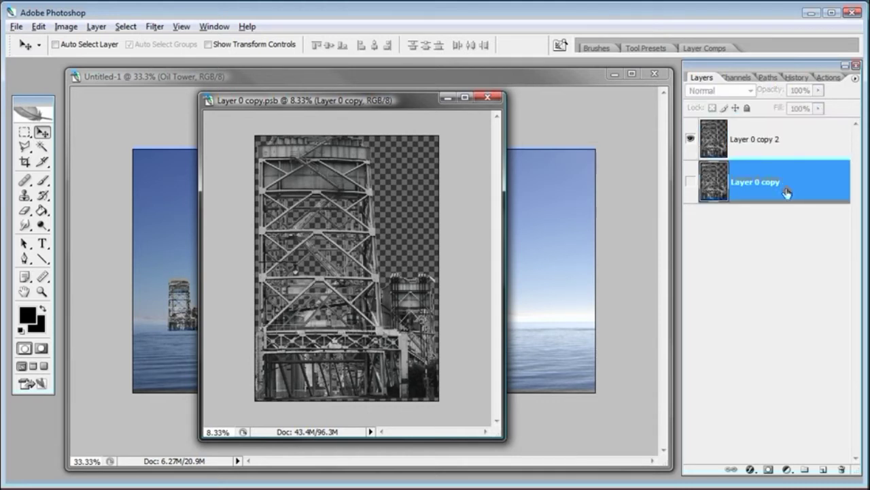
pyautogui.click(691, 185)
pyautogui.click(692, 185)
pyautogui.click(17, 27)
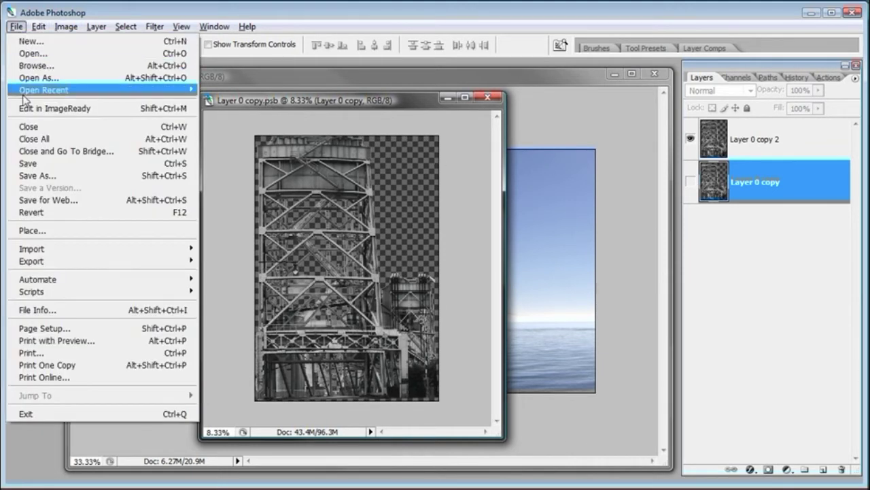
pyautogui.click(27, 150)
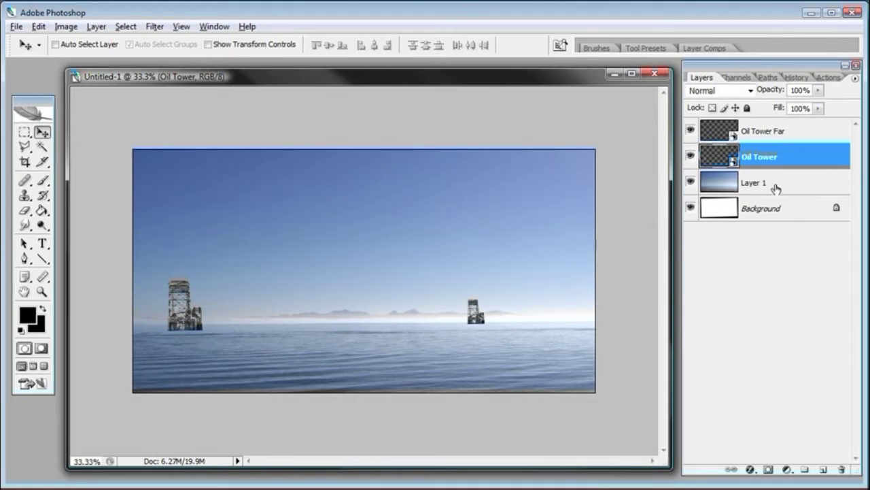
# Step: Reopen the Oil Tower smart object's contents and apply a 6.2-pixel Gaussian Blur to the Layer 0 copy 2 layer
pyautogui.doubleClick(733, 163)
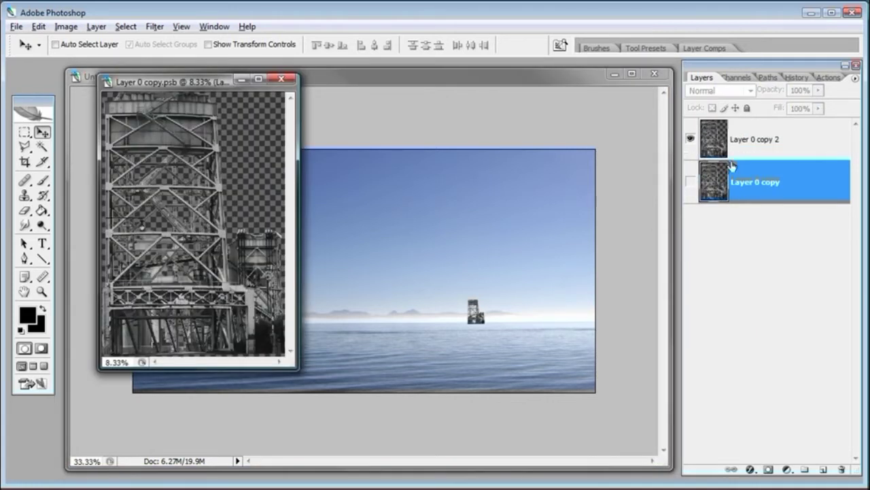
pyautogui.click(773, 138)
pyautogui.click(762, 182)
pyautogui.click(761, 141)
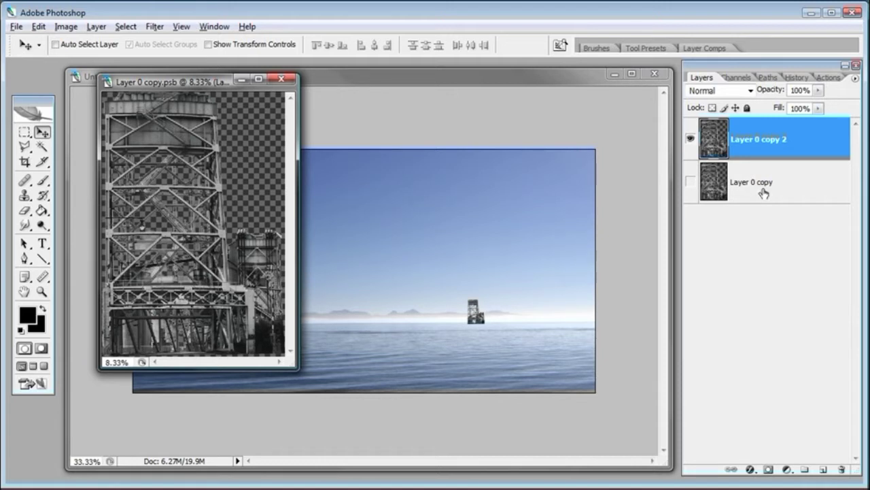
pyautogui.click(152, 28)
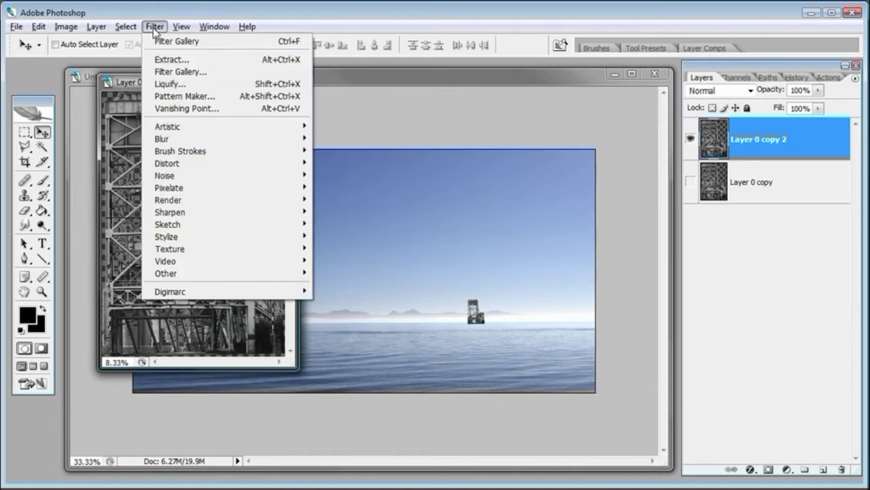
pyautogui.moveTo(267, 141)
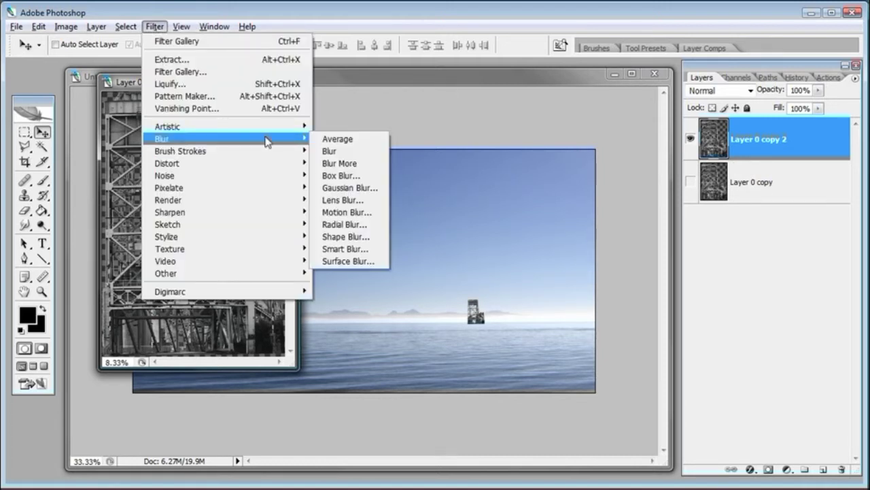
pyautogui.click(350, 187)
pyautogui.moveTo(720, 393); pyautogui.dragTo(707, 389)
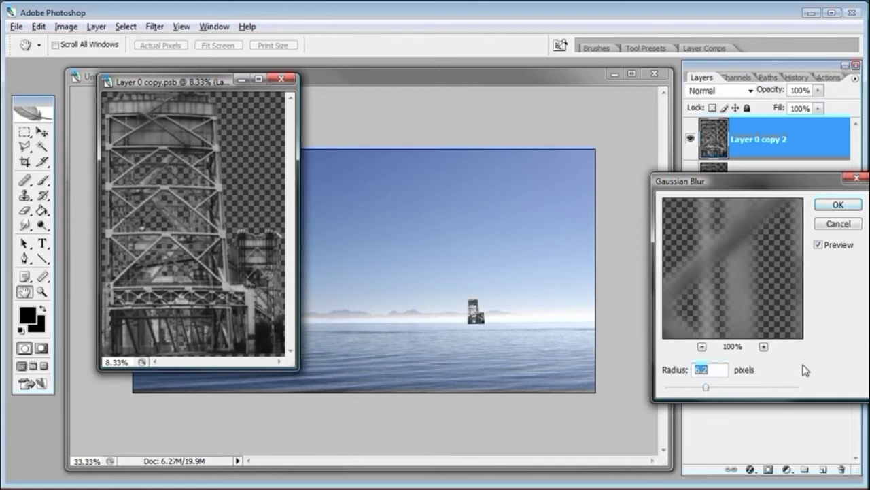
pyautogui.click(838, 205)
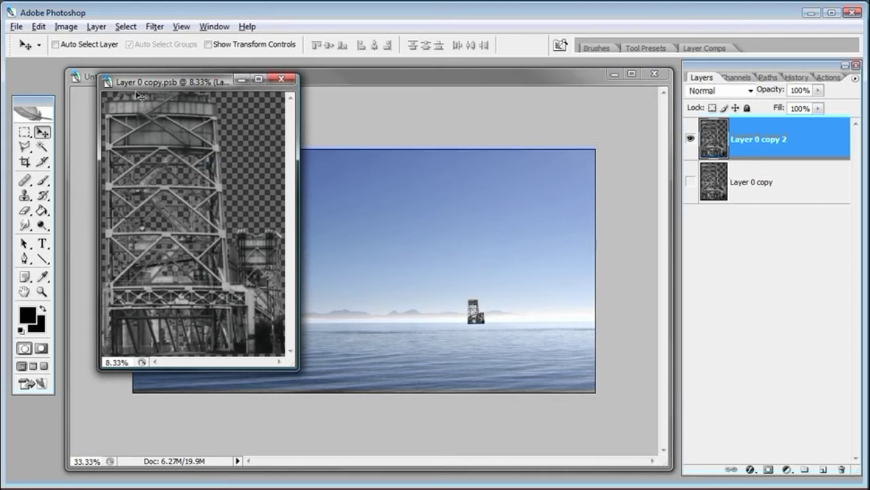
# Step: Save the blurred smart object contents and return to the Untitled-1 montage document
pyautogui.click(15, 27)
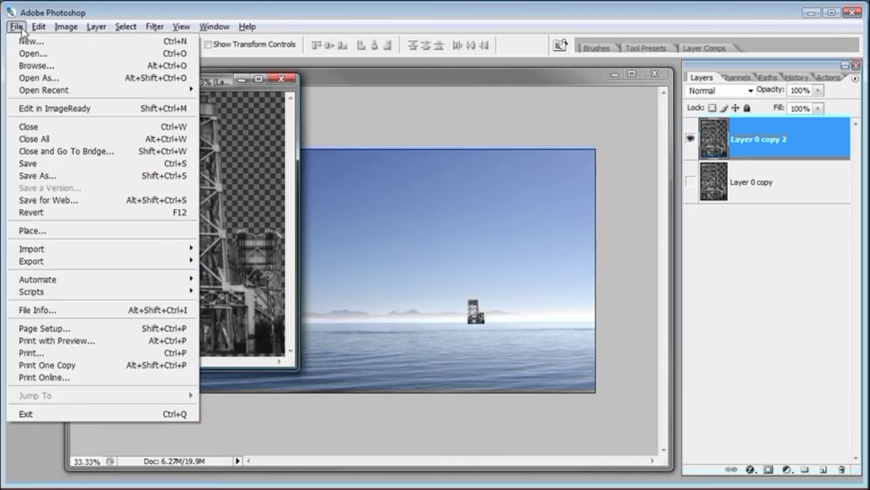
pyautogui.click(37, 163)
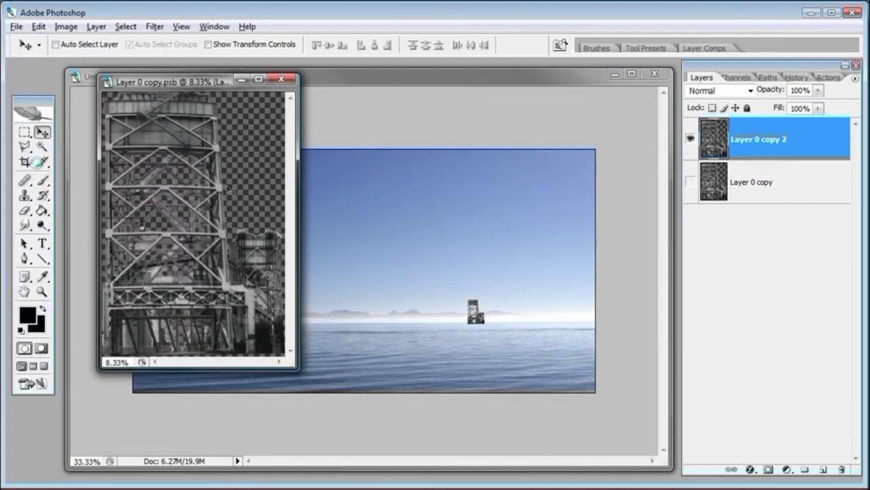
pyautogui.click(333, 86)
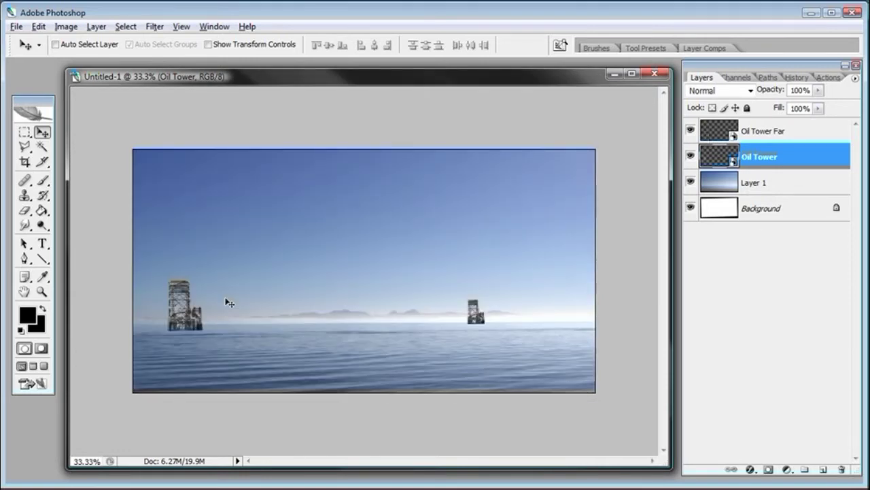
# Step: Compare the near oil tower up close before and after the last smart object update
pyautogui.click(42, 291)
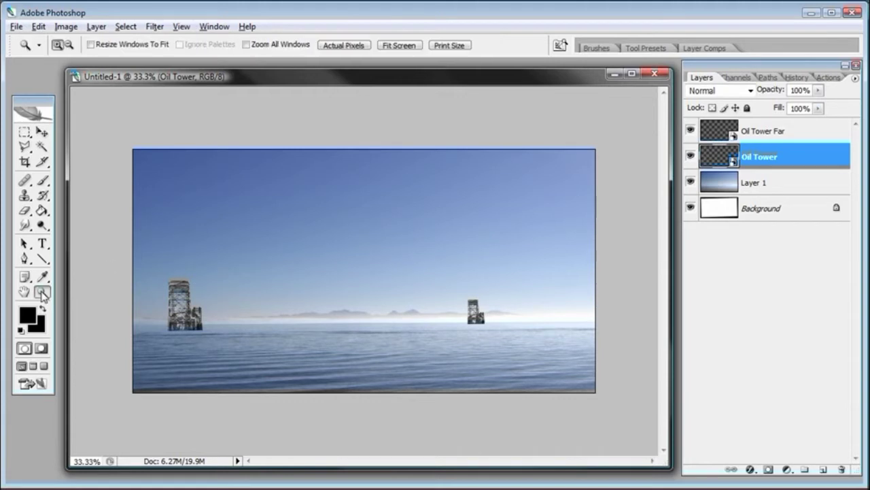
pyautogui.moveTo(146, 264); pyautogui.dragTo(233, 352)
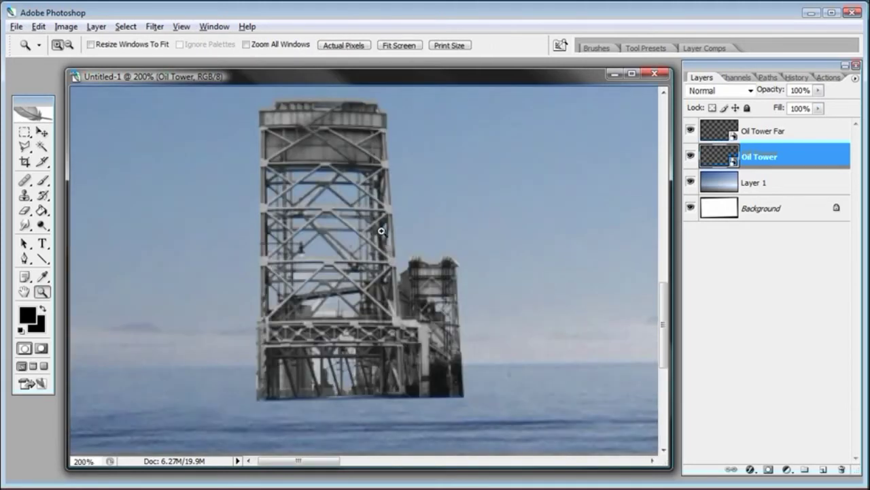
pyautogui.click(385, 225)
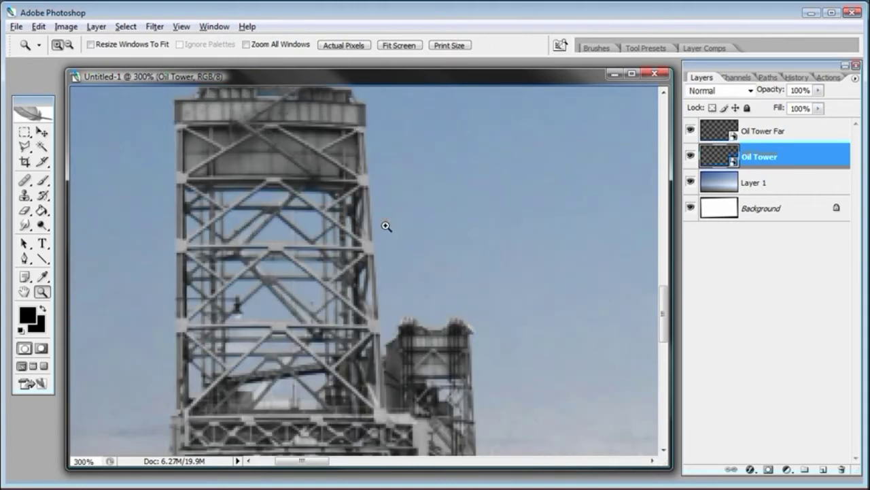
pyautogui.click(803, 79)
pyautogui.click(765, 379)
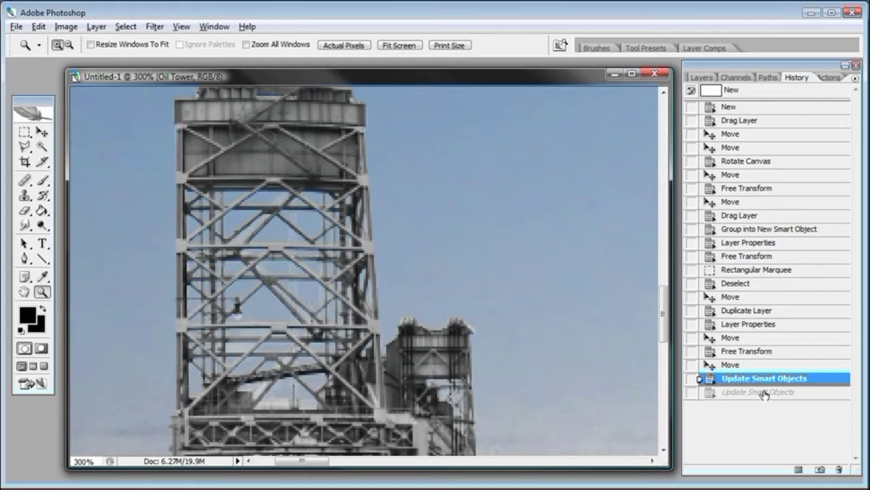
pyautogui.click(765, 392)
pyautogui.hotkey('ctrl', '-')
pyautogui.hotkey('ctrl', '-')
pyautogui.hotkey('ctrl', '-')
pyautogui.hotkey('ctrl', '-')
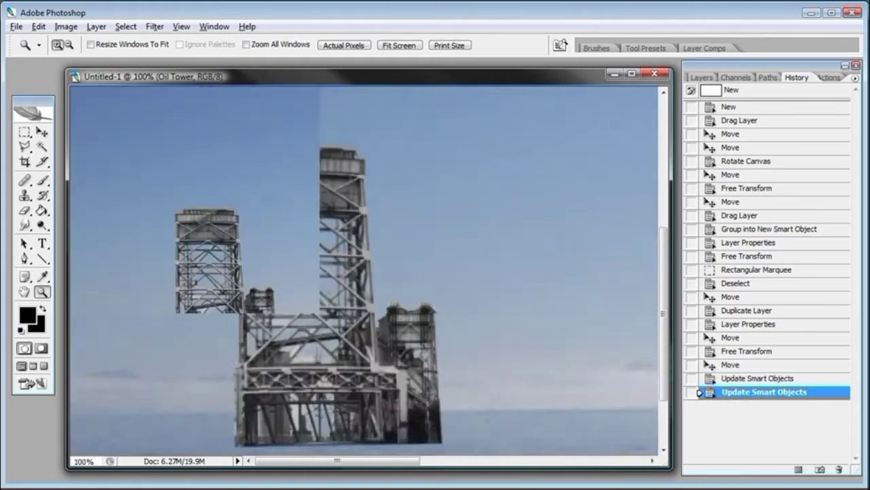
pyautogui.hotkey('ctrl', '-')
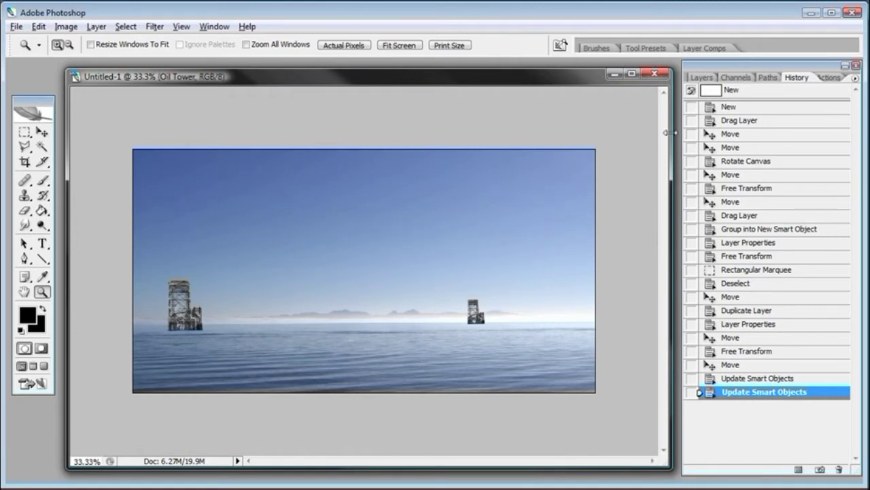
# Step: Open the Oil Tower Far smart object's contents and apply a stronger Gaussian Blur to the Layer 0 copy 2 layer
pyautogui.click(702, 76)
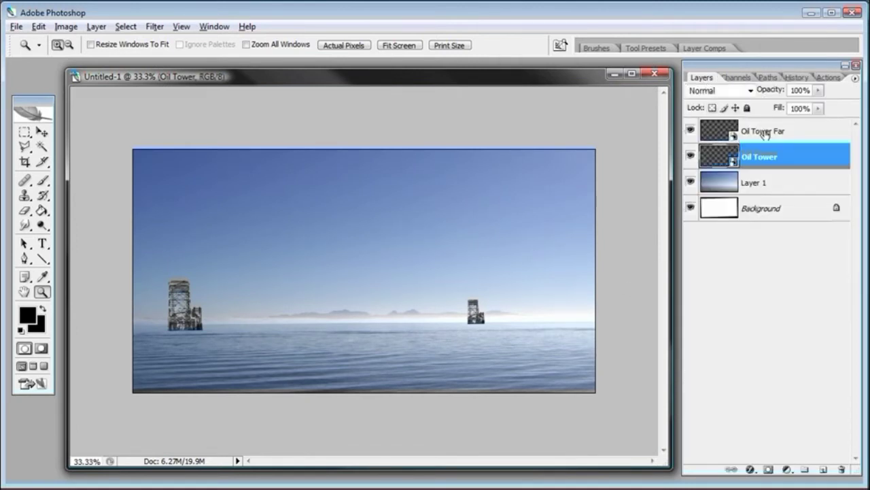
pyautogui.click(740, 136)
pyautogui.doubleClick(735, 137)
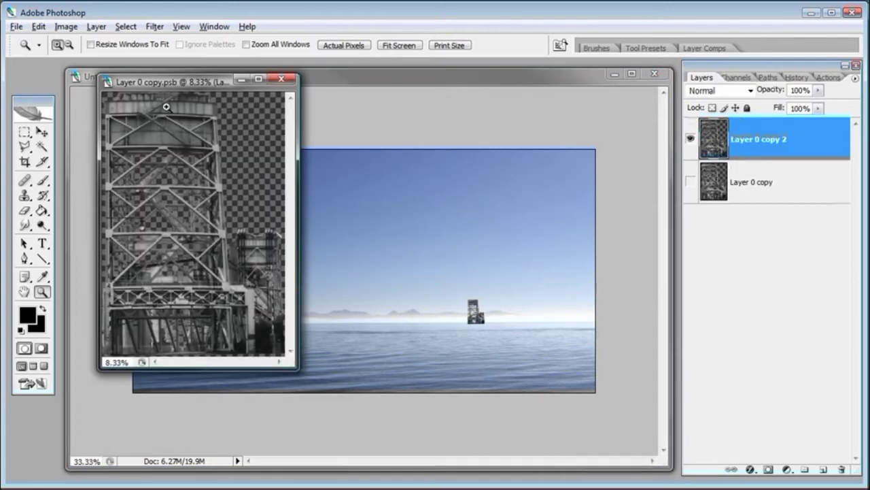
pyautogui.click(155, 26)
pyautogui.moveTo(161, 139)
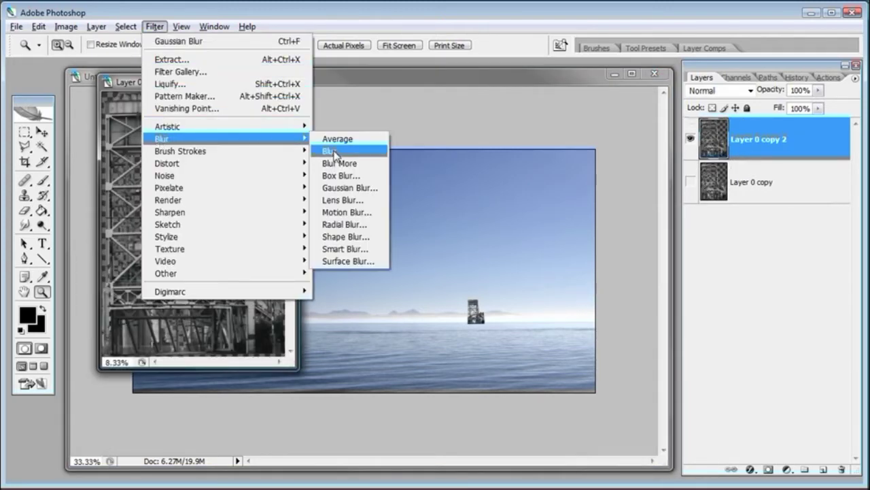
pyautogui.click(367, 189)
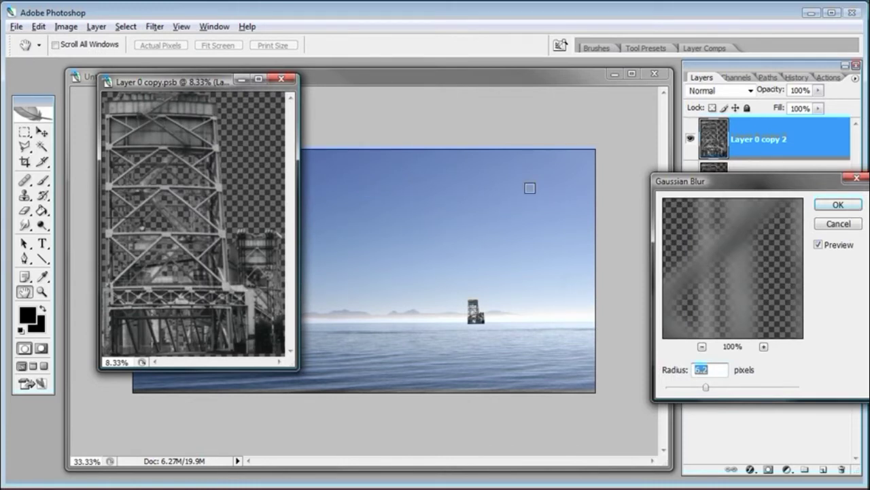
pyautogui.moveTo(707, 388); pyautogui.dragTo(727, 389)
pyautogui.click(839, 205)
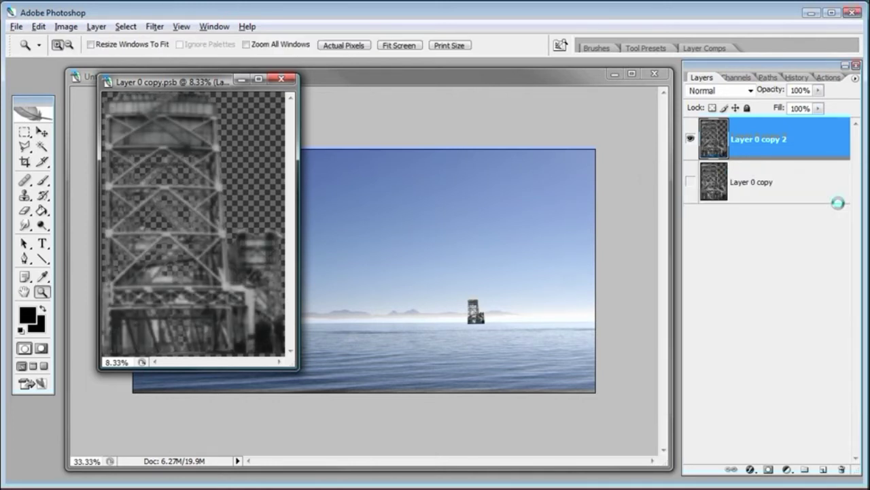
# Step: Save the more strongly blurred smart object contents and go back to the Untitled-1 montage
pyautogui.click(16, 26)
pyautogui.click(31, 163)
pyautogui.click(337, 76)
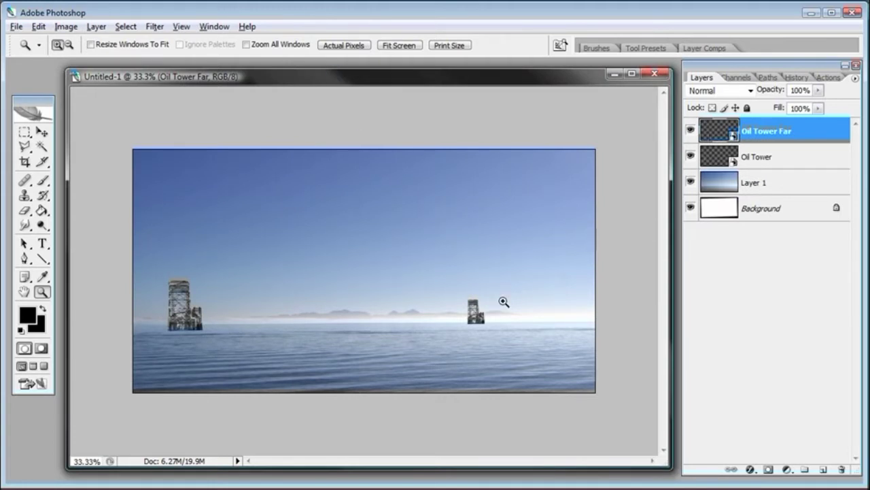
# Step: Compare the far oil tower before and after its smart object update, and check both towers in the whole scene
pyautogui.moveTo(442, 277); pyautogui.dragTo(509, 347)
pyautogui.click(379, 283)
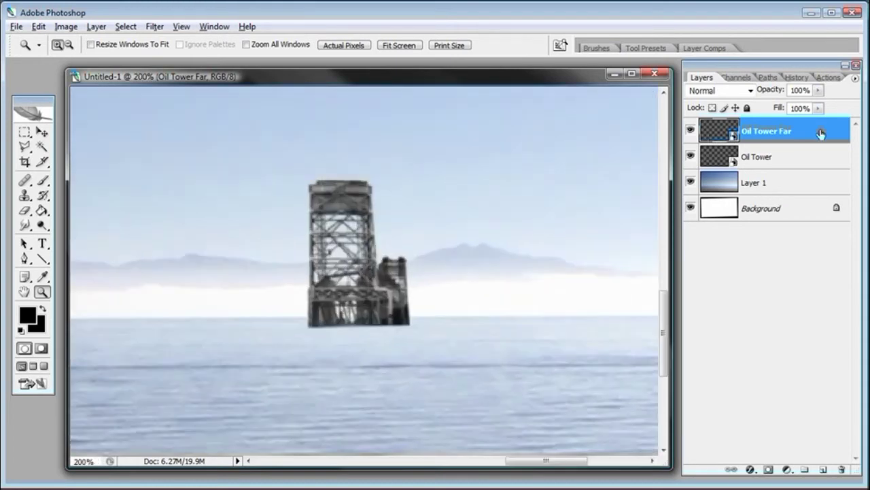
pyautogui.click(802, 79)
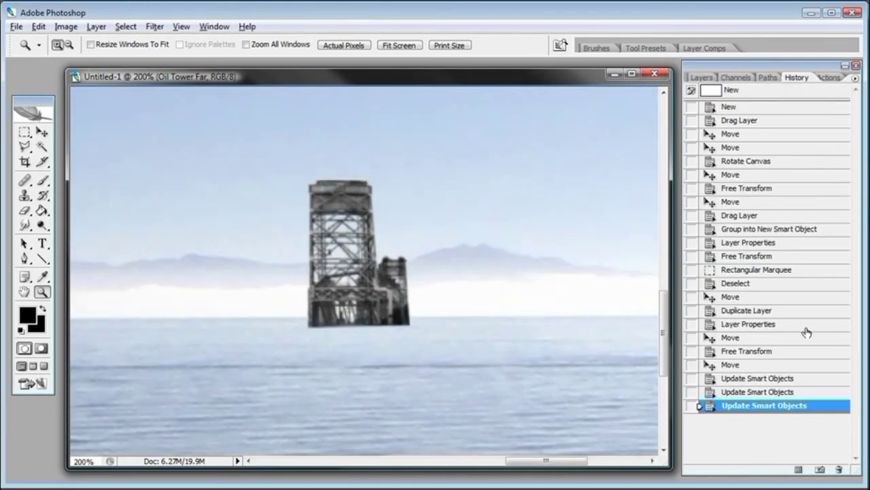
pyautogui.click(789, 394)
pyautogui.click(413, 280)
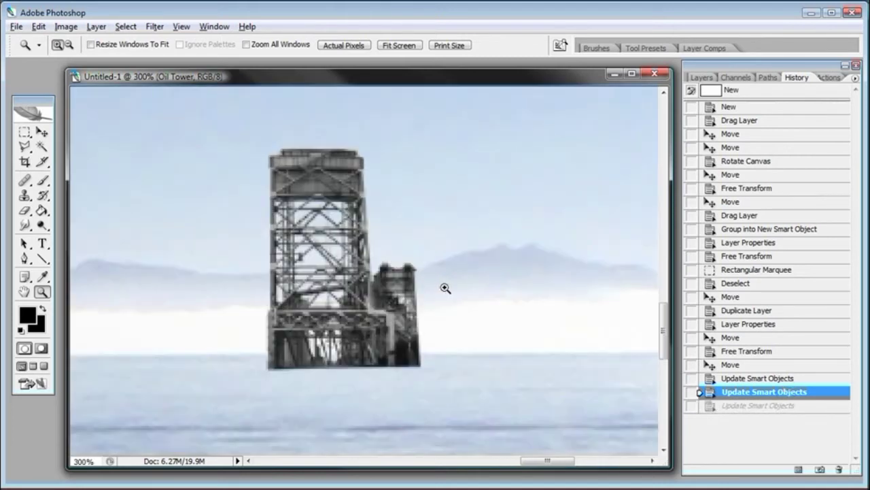
pyautogui.click(338, 266)
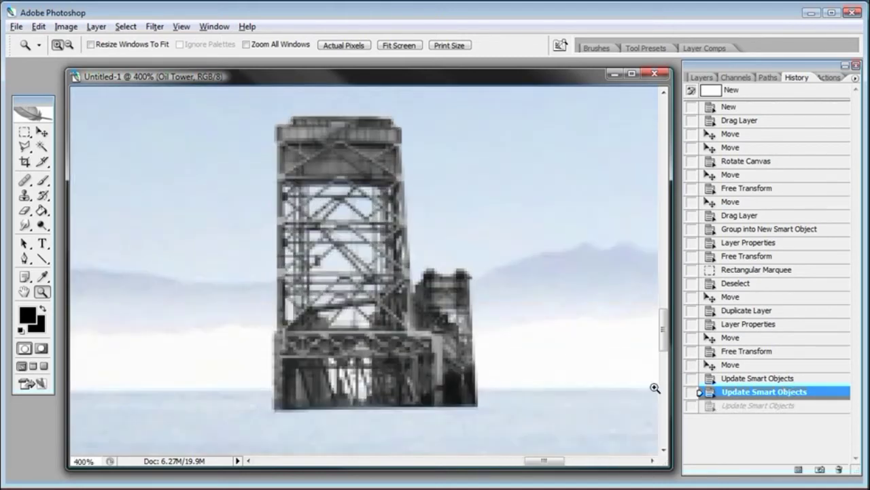
pyautogui.click(740, 406)
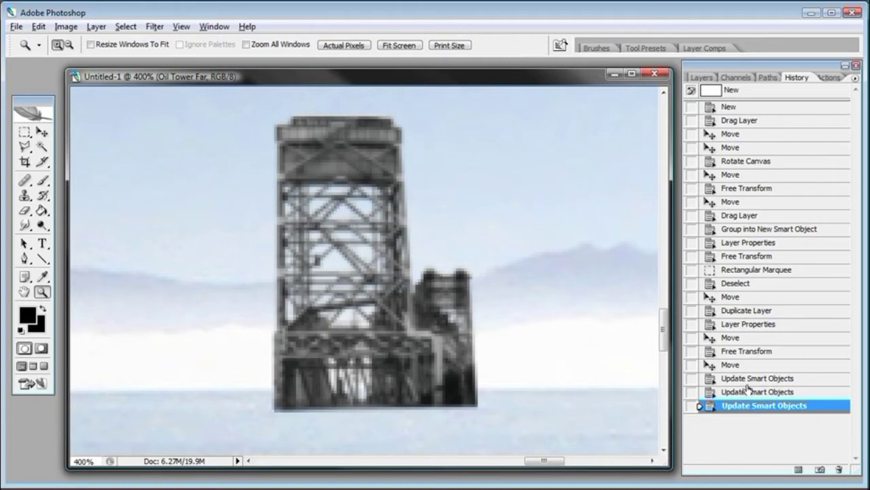
pyautogui.click(701, 77)
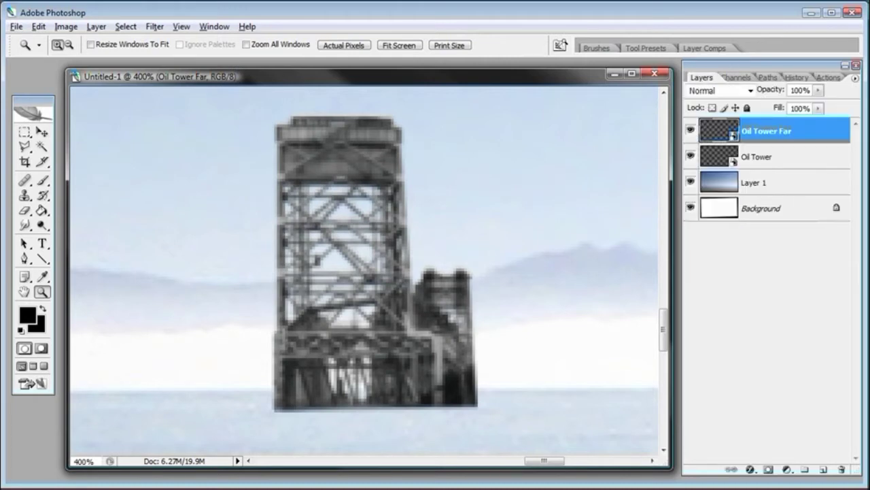
pyautogui.hotkey('ctrl', '-')
pyautogui.hotkey('ctrl', '-')
pyautogui.hotkey('ctrl', '-')
pyautogui.hotkey('ctrl', '-')
pyautogui.hotkey('ctrl', '-')
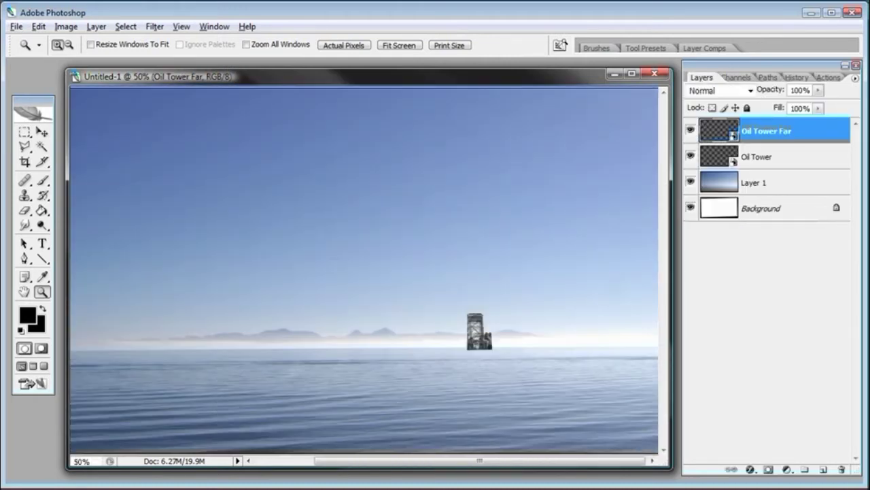
pyautogui.hotkey('ctrl', '-')
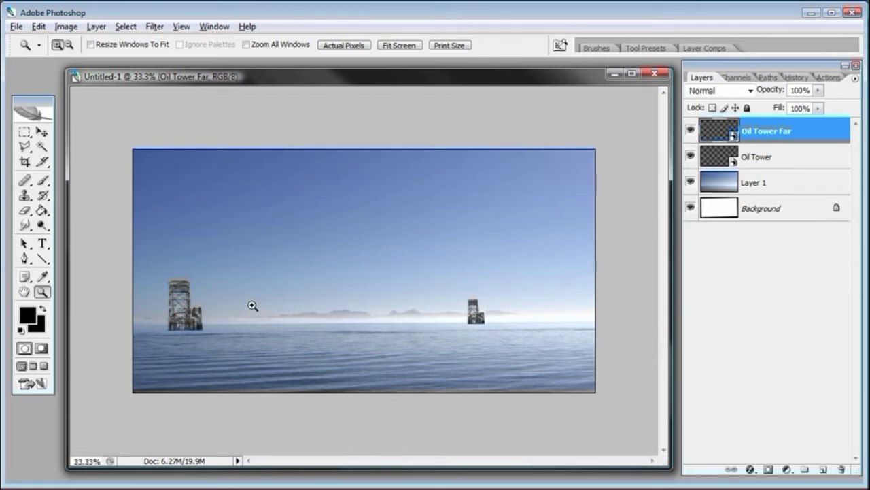
pyautogui.click(187, 321)
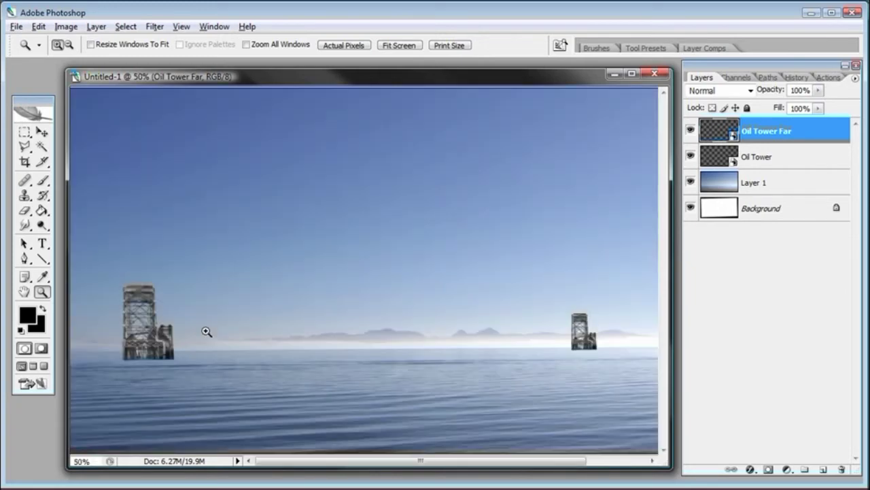
# Step: Add a layer mask to the Oil Tower layer
pyautogui.click(164, 348)
pyautogui.click(164, 341)
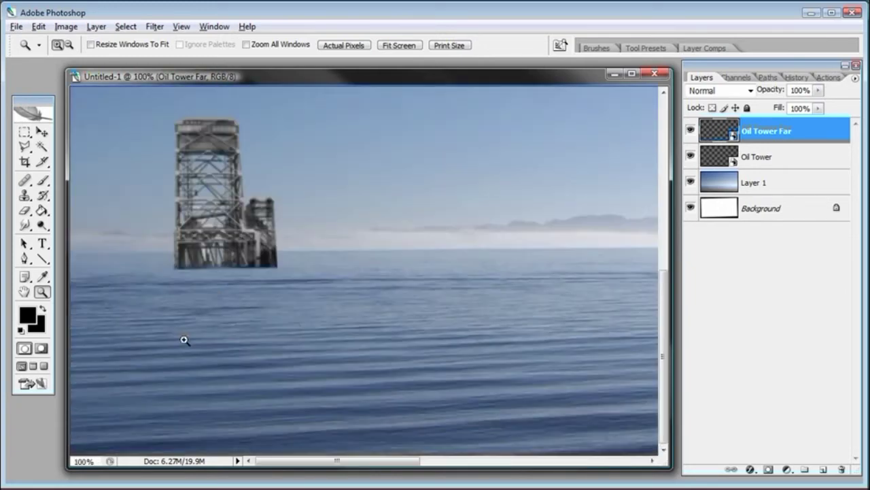
pyautogui.click(224, 271)
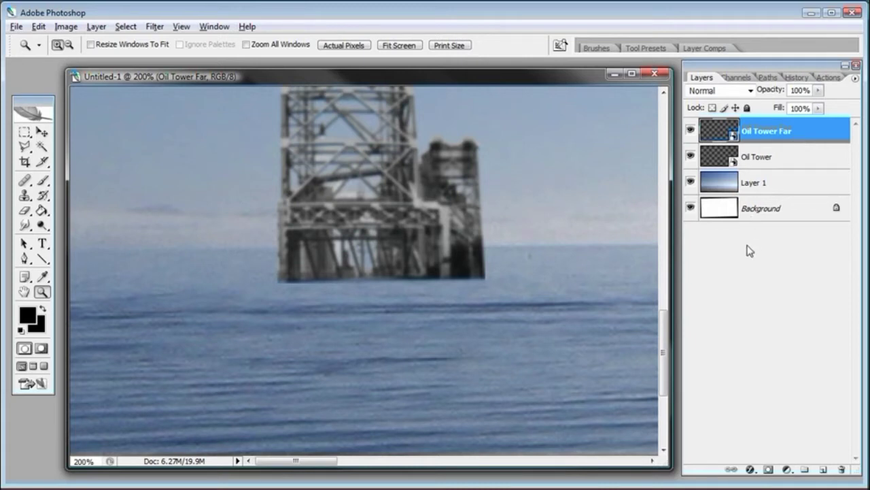
pyautogui.click(775, 158)
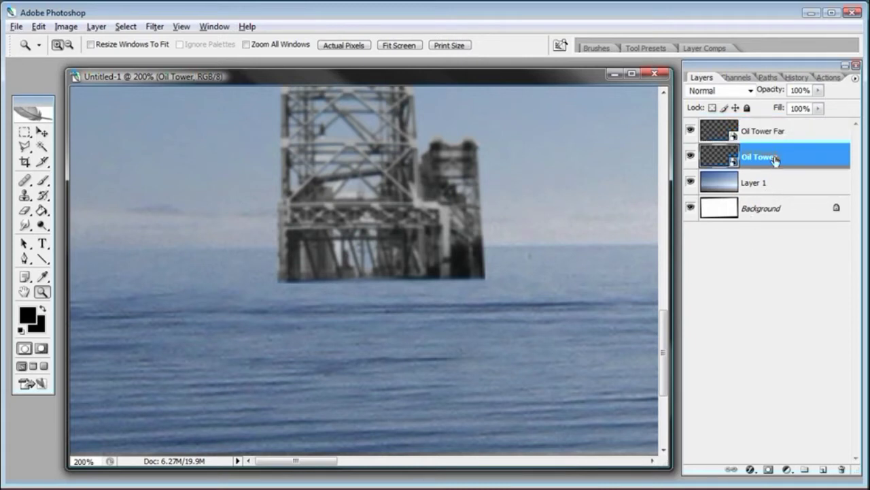
pyautogui.click(768, 470)
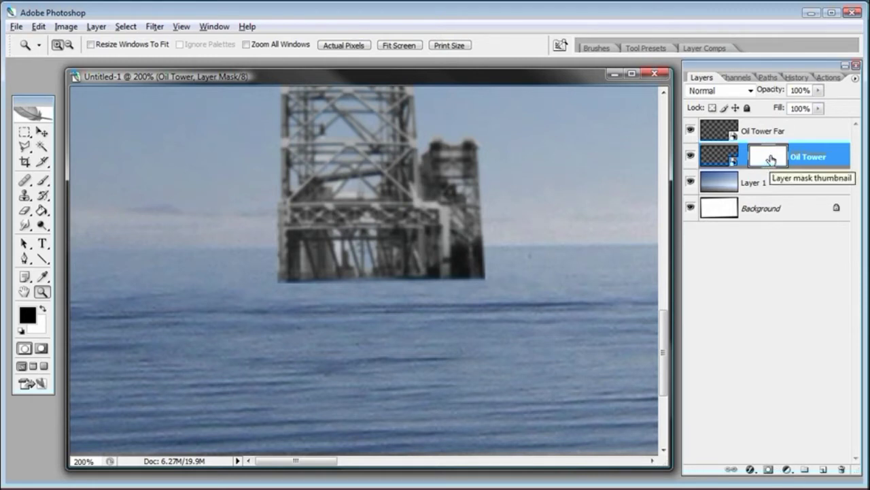
pyautogui.click(719, 156)
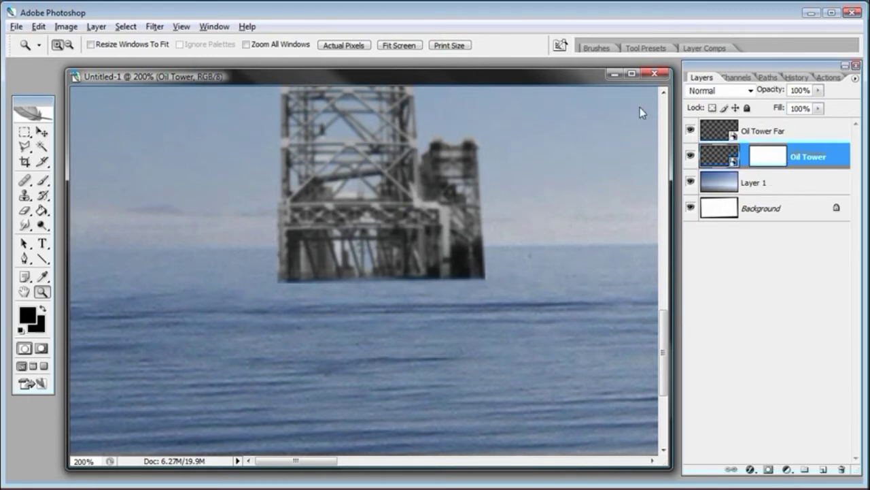
# Step: Target the Oil Tower layer mask and set up a black Brush with a 23 px diameter and 0% hardness
pyautogui.click(43, 181)
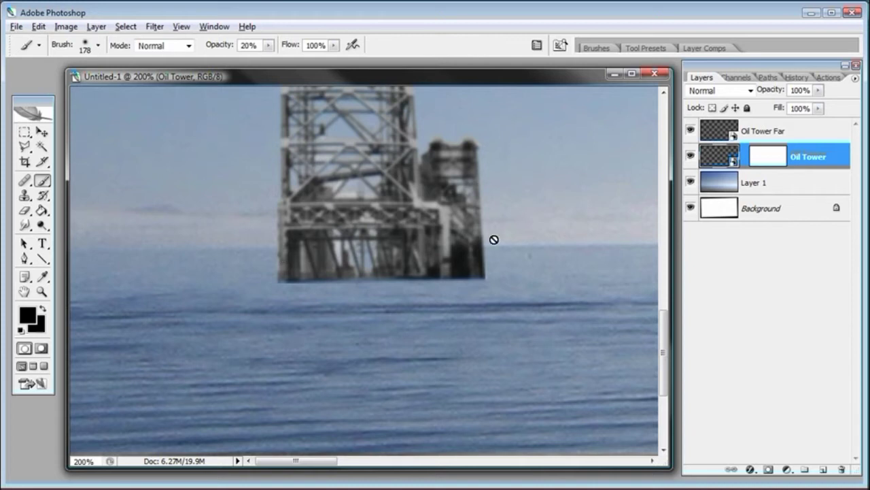
pyautogui.click(768, 160)
pyautogui.press('d')
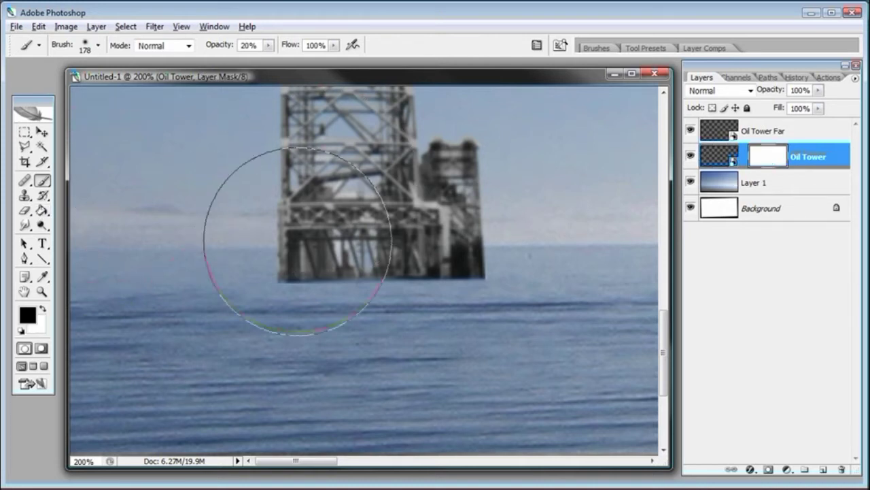
pyautogui.rightClick(308, 241)
pyautogui.moveTo(373, 270); pyautogui.dragTo(334, 270)
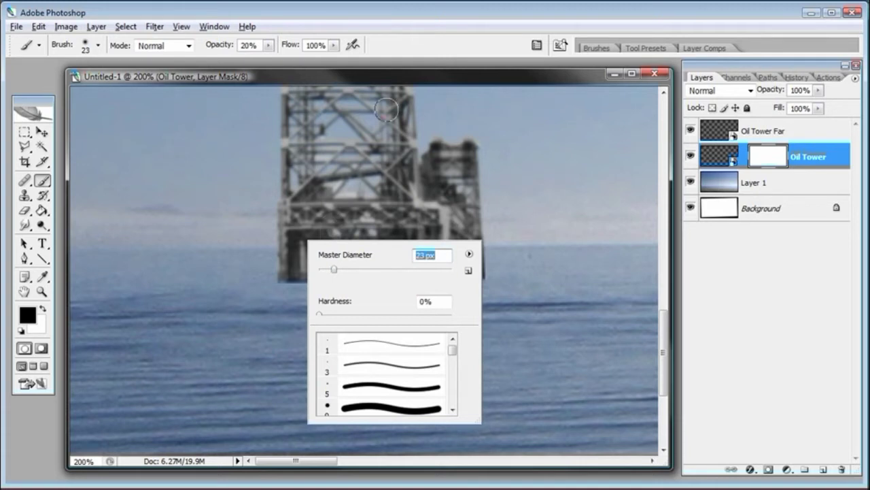
pyautogui.click(390, 89)
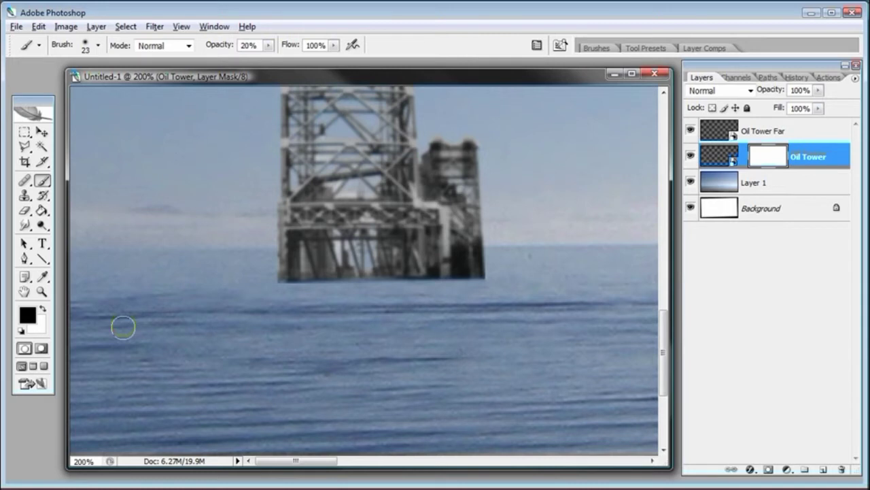
# Step: Raise the brush opacity to 100% and mask out the hard bottom edge of the near tower along the waterline
pyautogui.moveTo(493, 284)
pyautogui.mouseDown()
pyautogui.moveTo(267, 287)
pyautogui.moveTo(292, 293)
pyautogui.mouseUp()
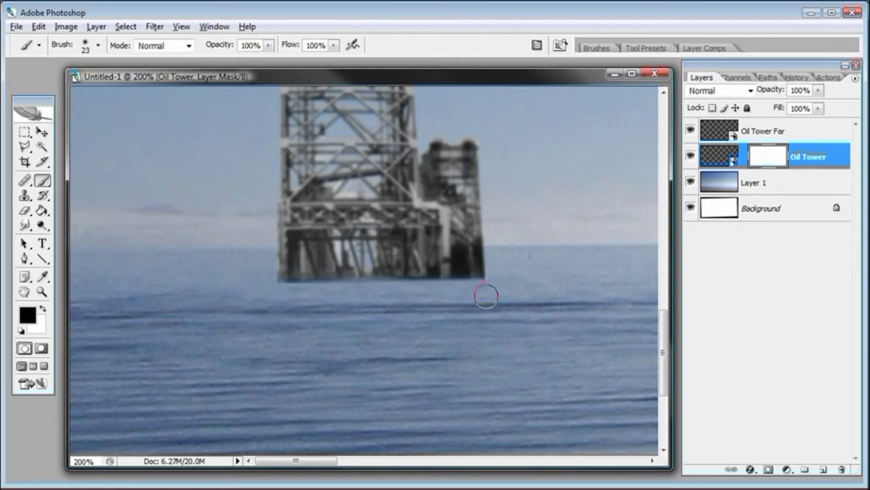
pyautogui.moveTo(495, 286); pyautogui.dragTo(268, 284)
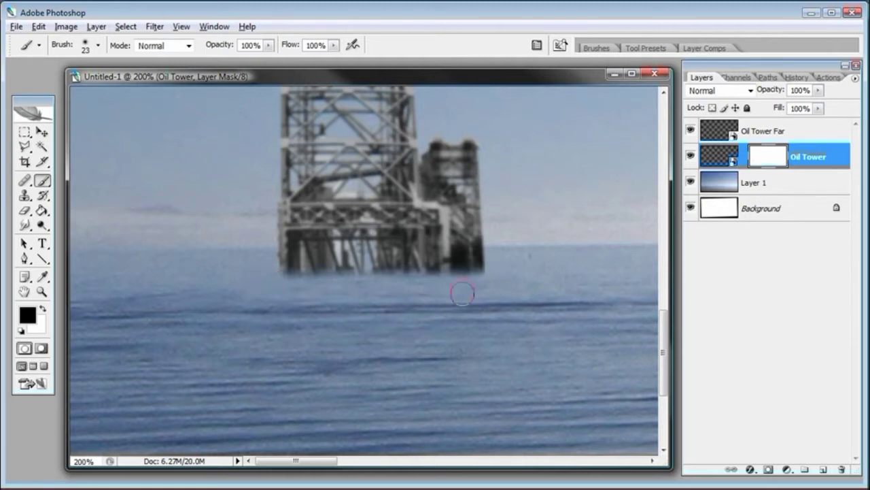
pyautogui.moveTo(427, 302)
pyautogui.mouseDown()
pyautogui.moveTo(435, 283)
pyautogui.moveTo(276, 287)
pyautogui.mouseUp()
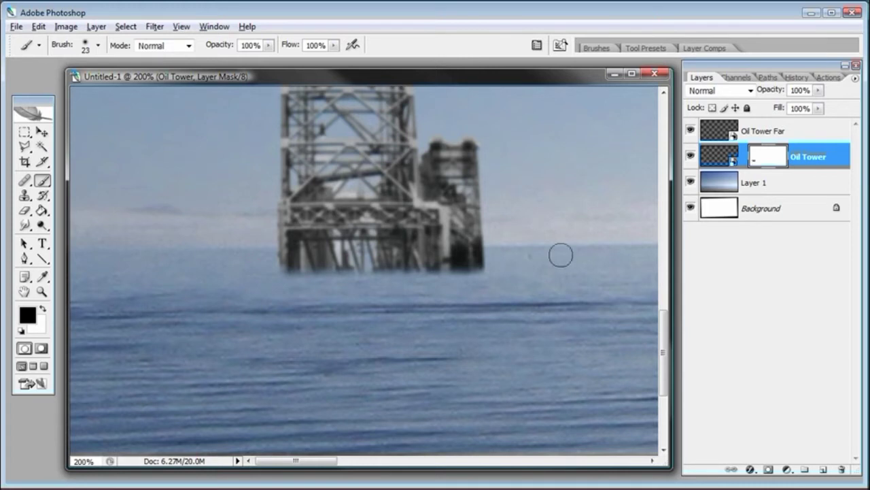
# Step: Add a layer mask to the Oil Tower Far layer, with the base of the far tower in close-up
pyautogui.moveTo(608, 231); pyautogui.dragTo(602, 231)
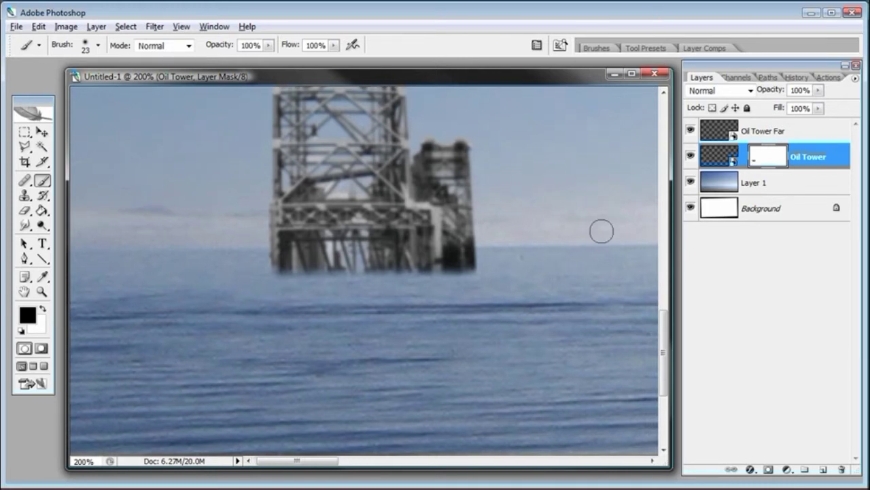
pyautogui.moveTo(628, 207); pyautogui.dragTo(17, 284)
pyautogui.moveTo(392, 300); pyautogui.dragTo(261, 305)
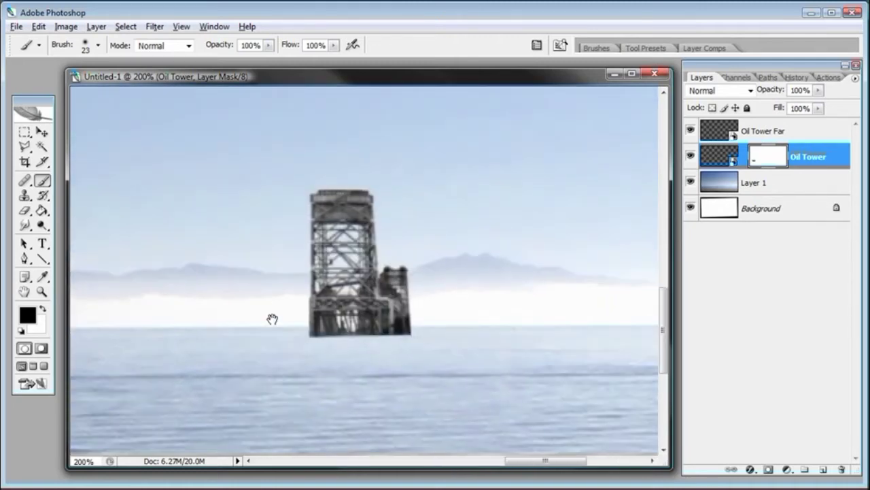
pyautogui.click(41, 291)
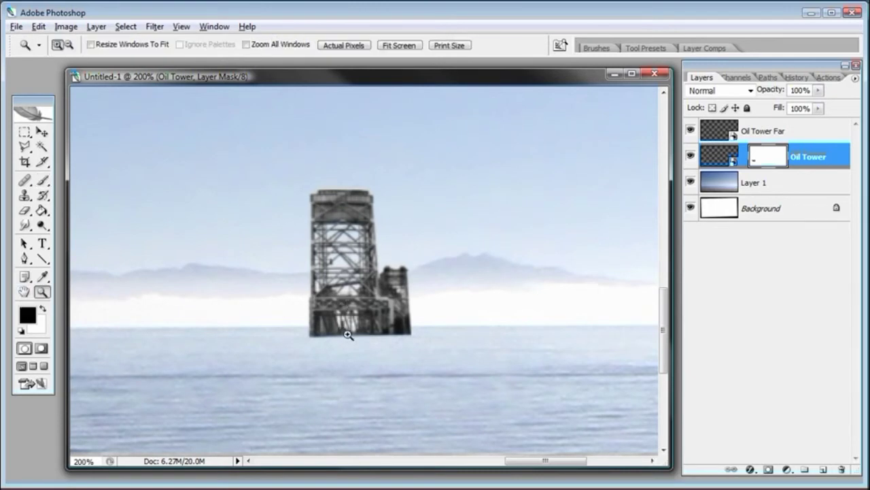
pyautogui.scroll(-2, 351, 334)
pyautogui.click(378, 267)
pyautogui.click(376, 281)
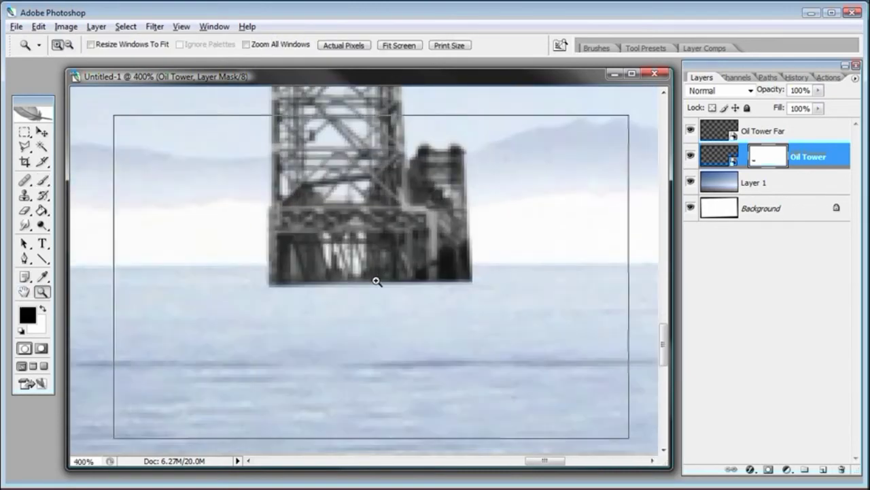
pyautogui.click(377, 281)
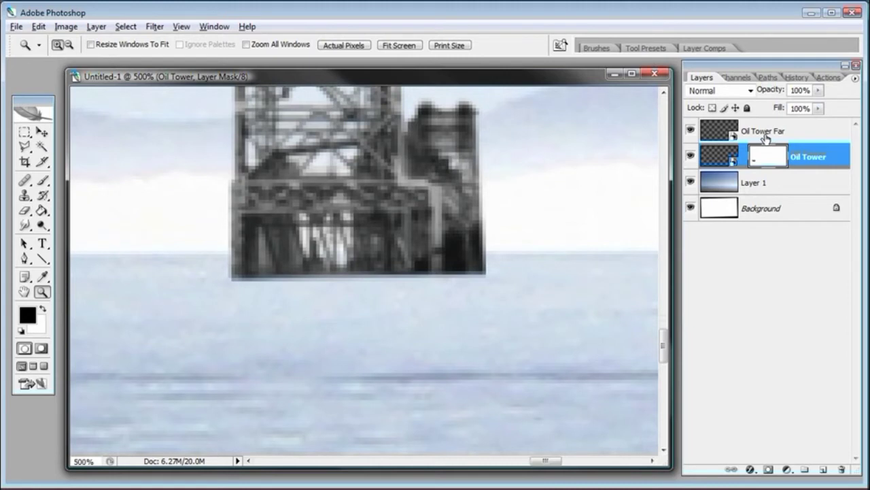
pyautogui.click(730, 131)
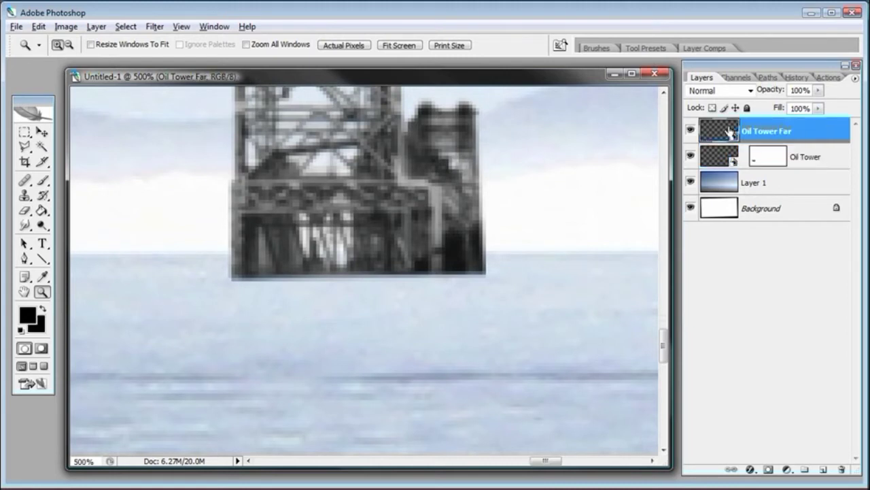
pyautogui.click(769, 470)
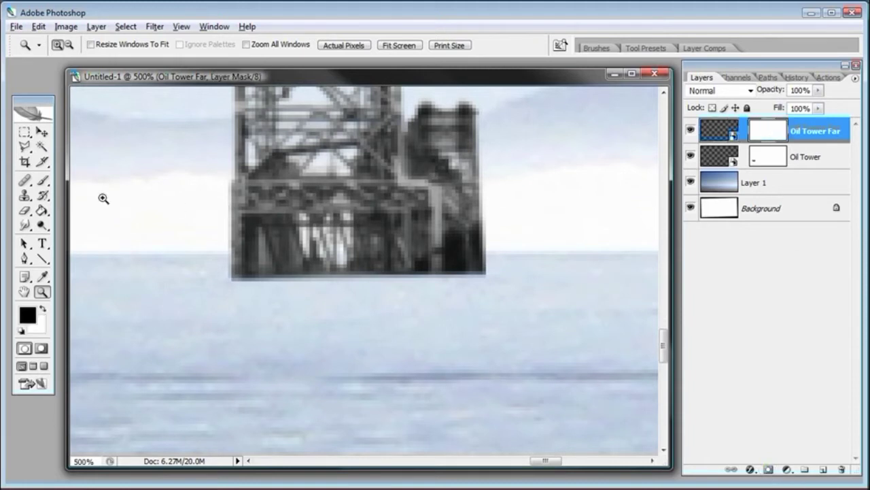
# Step: Paint the far tower's bottom edge out of its layer mask with a soft 14 px black Brush
pyautogui.click(42, 180)
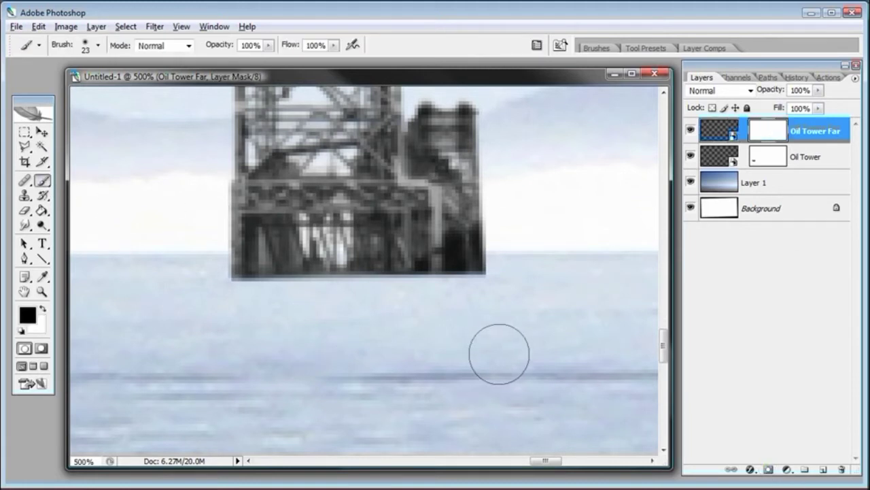
pyautogui.rightClick(478, 324)
pyautogui.moveTo(507, 358); pyautogui.dragTo(502, 359)
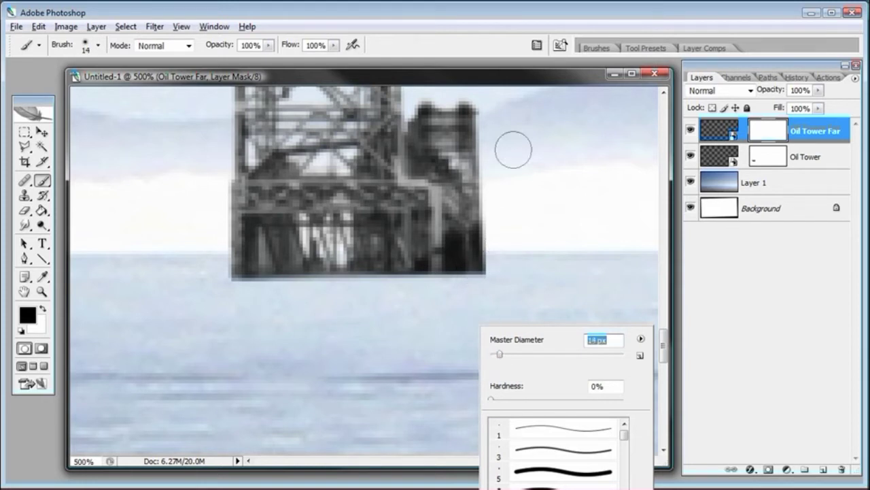
pyautogui.click(513, 74)
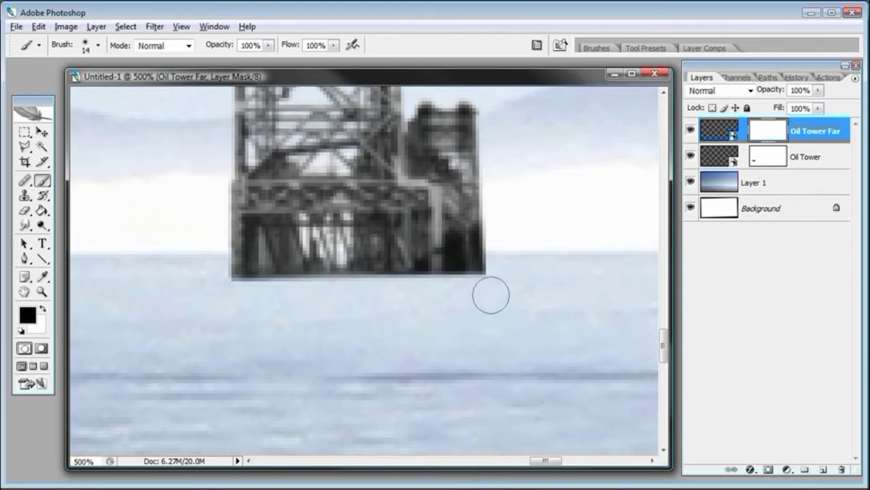
pyautogui.moveTo(424, 290); pyautogui.dragTo(231, 298)
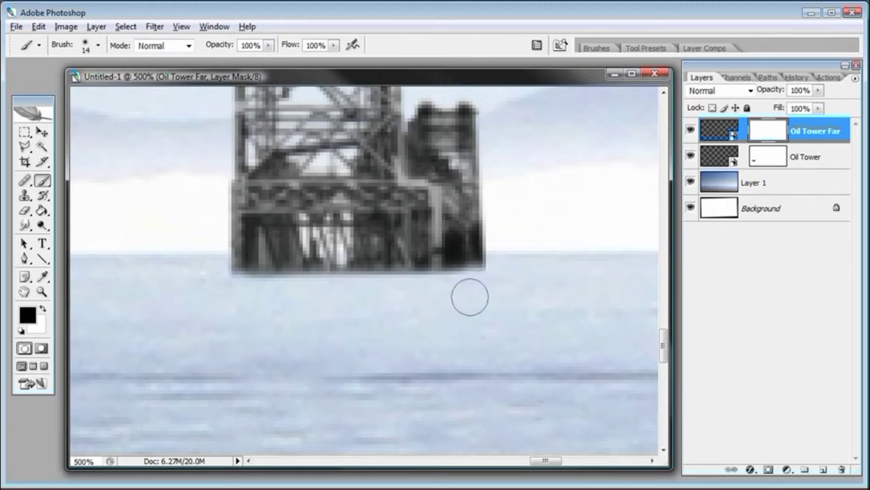
pyautogui.moveTo(368, 293)
pyautogui.mouseDown()
pyautogui.moveTo(224, 290)
pyautogui.moveTo(481, 287)
pyautogui.moveTo(230, 290)
pyautogui.moveTo(374, 297)
pyautogui.moveTo(457, 290)
pyautogui.moveTo(325, 297)
pyautogui.mouseUp()
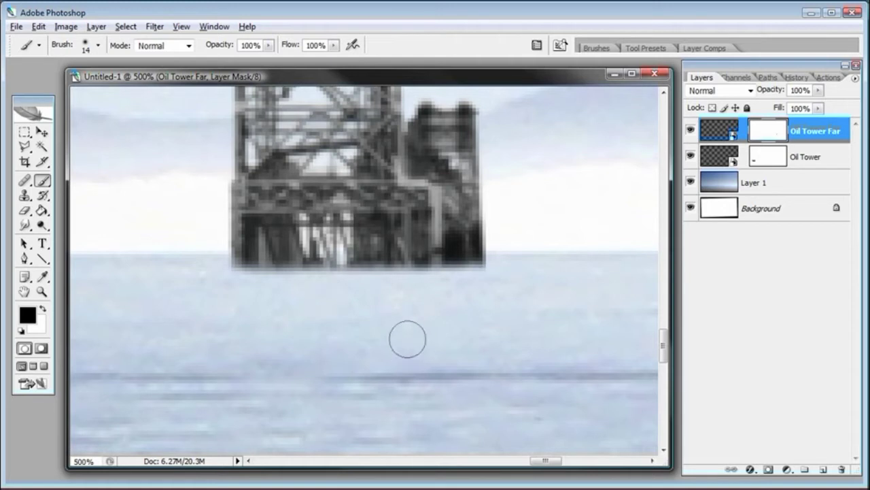
# Step: Enlarge the brush to 23 px and fade the far tower's base further into the water on its mask
pyautogui.rightClick(484, 332)
pyautogui.click(521, 359)
pyautogui.moveTo(519, 366); pyautogui.dragTo(516, 364)
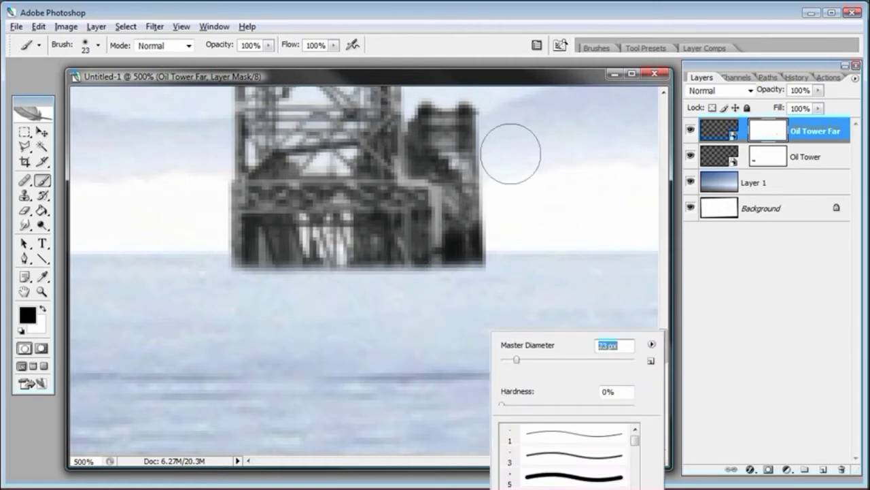
pyautogui.click(500, 80)
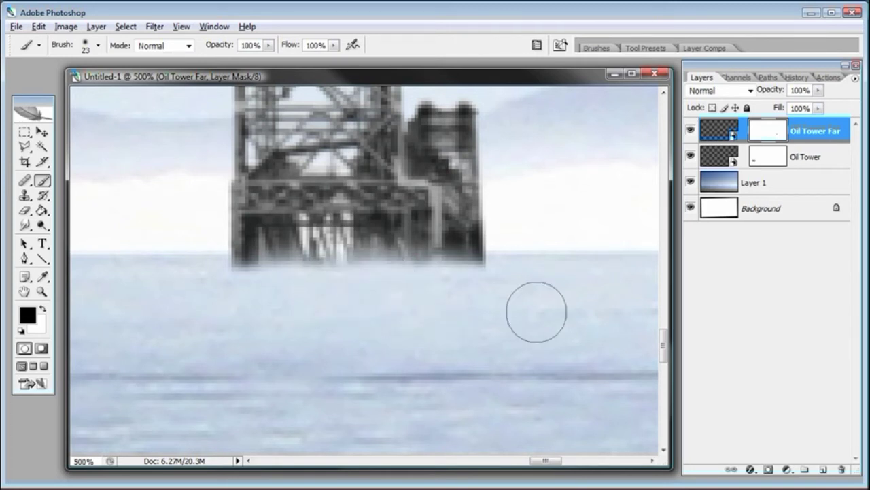
# Step: Check how the masked bases of both towers sit on the water in the whole scene
pyautogui.hotkey('ctrl', 'alt', '0')
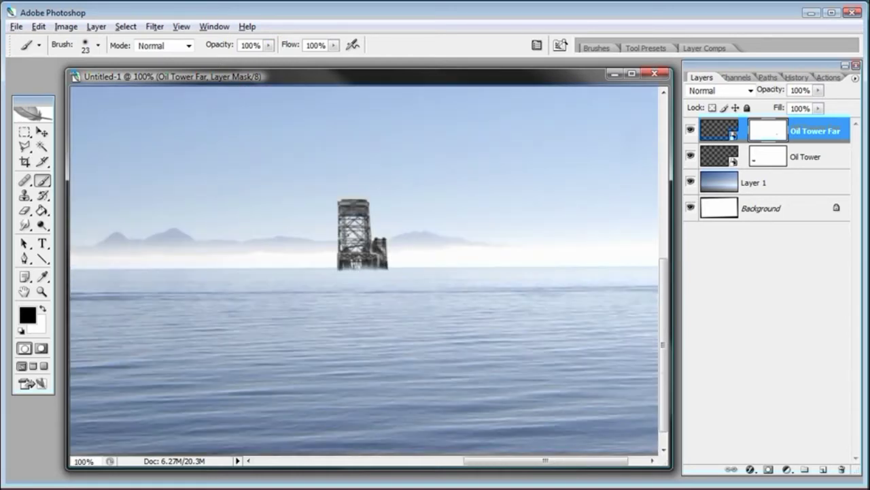
pyautogui.hotkey('ctrl', '-')
pyautogui.hotkey('ctrl', '-')
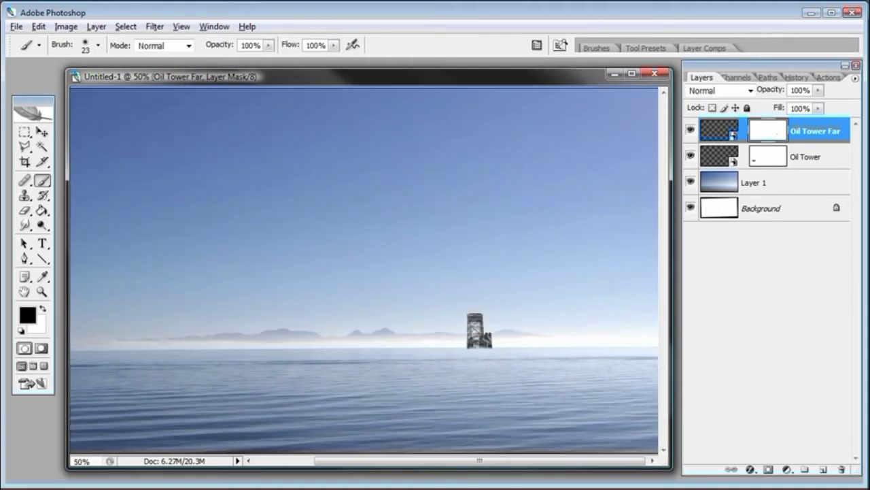
pyautogui.hotkey('ctrl', '-')
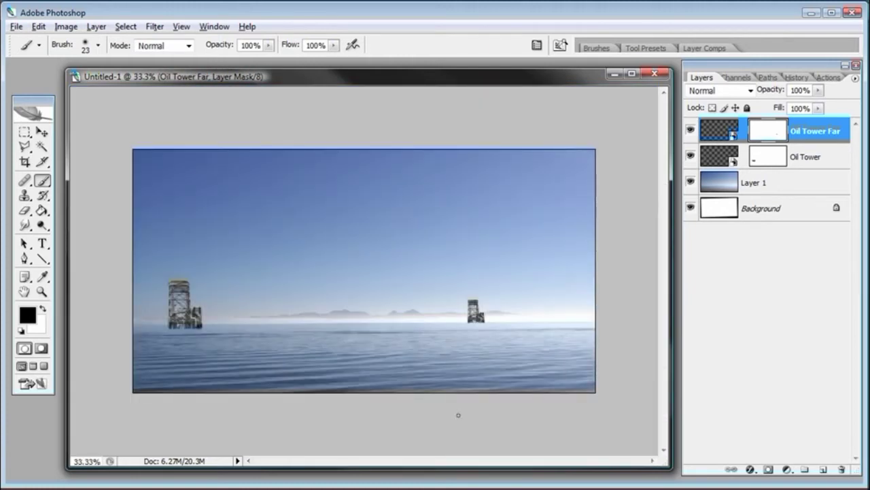
# Step: Enlarge the soft black Brush to 49 px and fade the near tower's base further into the water on the Oil Tower layer mask
pyautogui.click(40, 293)
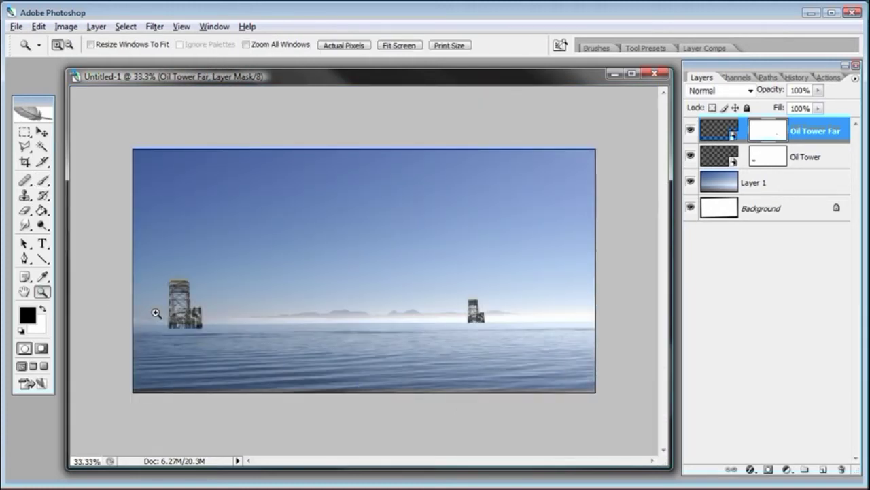
pyautogui.moveTo(156, 313); pyautogui.dragTo(258, 360)
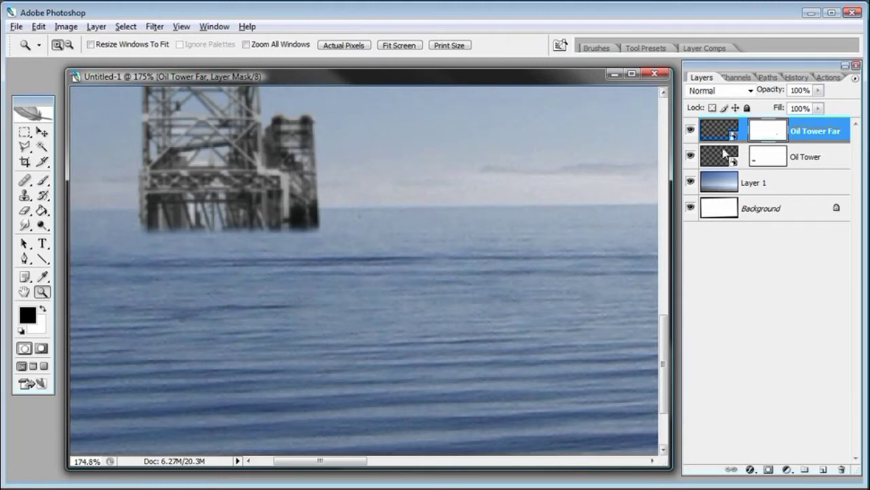
pyautogui.click(765, 157)
pyautogui.press('b')
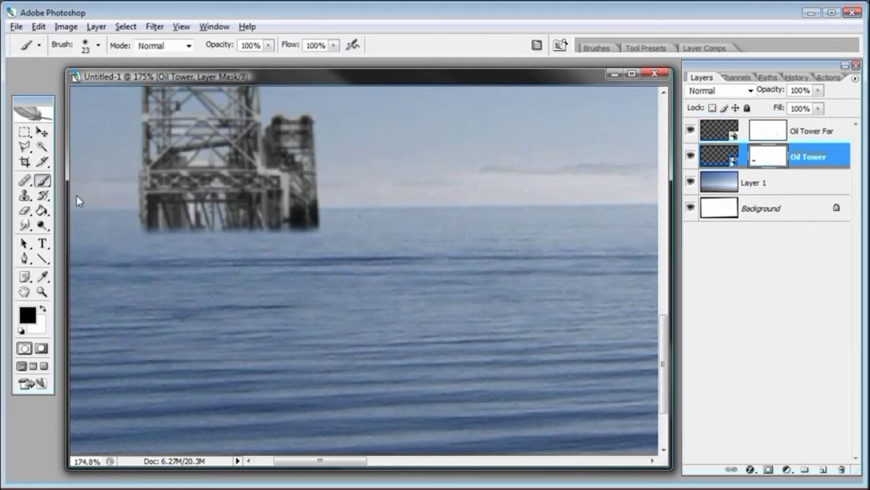
pyautogui.rightClick(286, 248)
pyautogui.moveTo(297, 272); pyautogui.dragTo(315, 272)
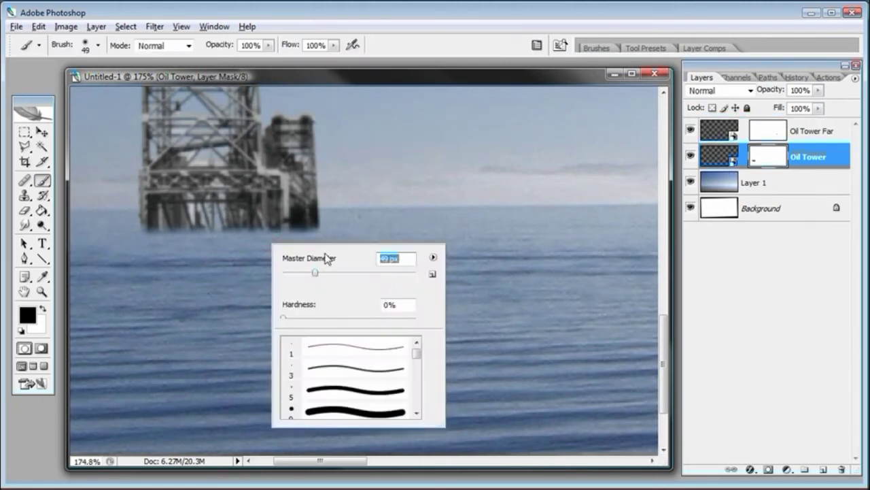
pyautogui.click(346, 79)
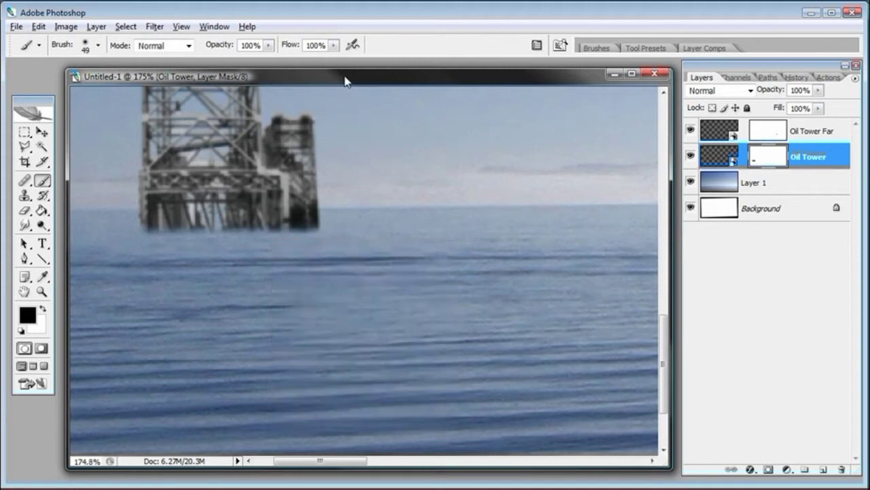
pyautogui.moveTo(321, 252)
pyautogui.mouseDown()
pyautogui.moveTo(167, 242)
pyautogui.moveTo(222, 244)
pyautogui.moveTo(250, 255)
pyautogui.moveTo(223, 244)
pyautogui.mouseUp()
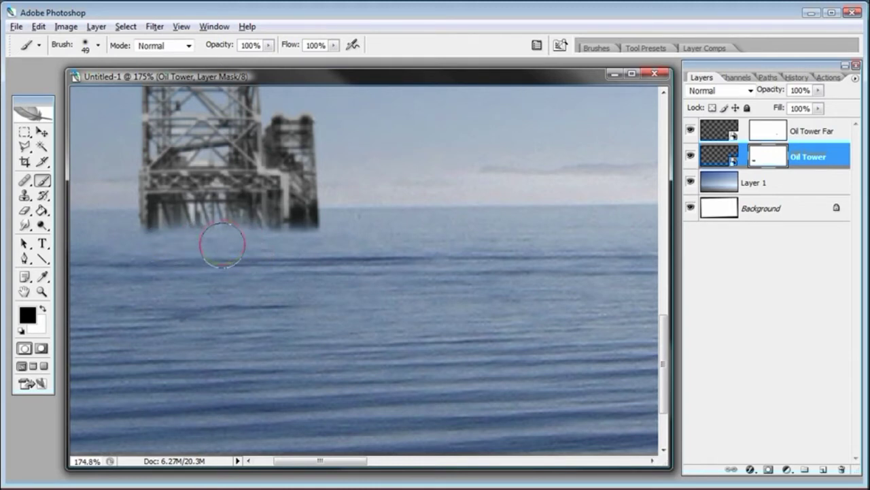
pyautogui.moveTo(222, 245)
pyautogui.mouseDown()
pyautogui.moveTo(175, 243)
pyautogui.moveTo(317, 251)
pyautogui.mouseUp()
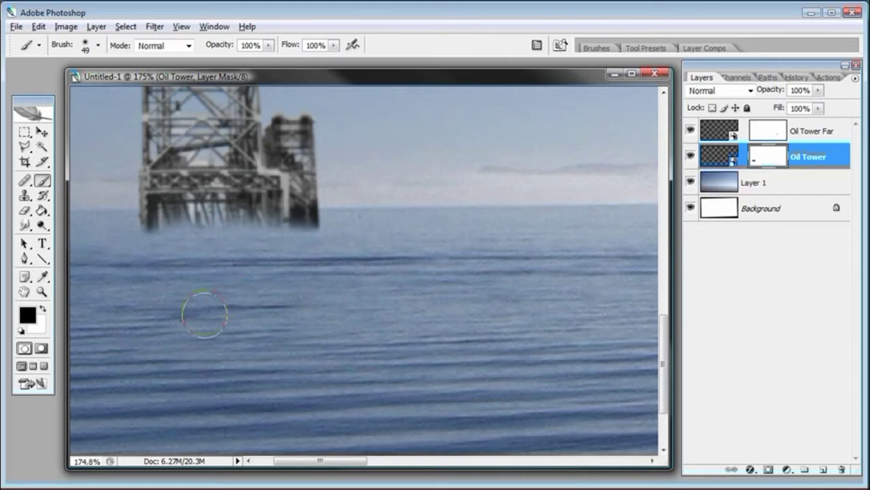
# Step: Touch up the near tower's base on the Oil Tower layer mask with white brush strokes
pyautogui.press('x')
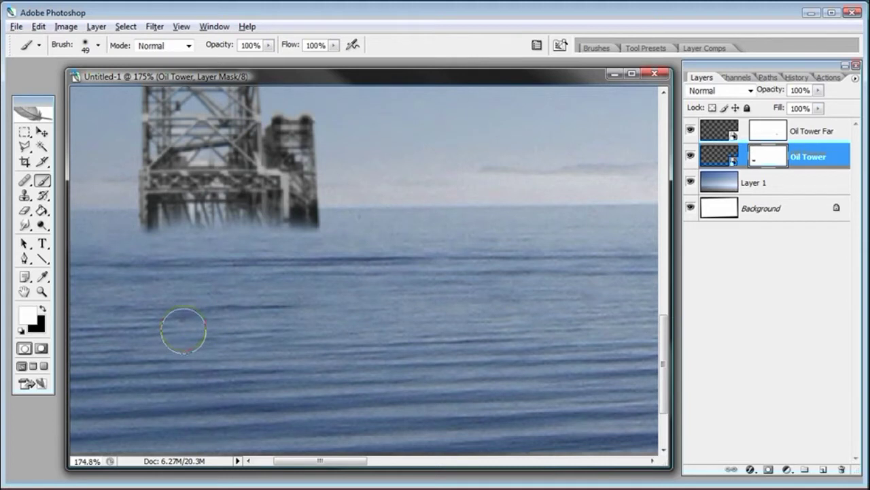
pyautogui.moveTo(276, 202)
pyautogui.mouseDown()
pyautogui.moveTo(169, 205)
pyautogui.moveTo(178, 216)
pyautogui.moveTo(233, 227)
pyautogui.mouseUp()
pyautogui.moveTo(227, 370)
pyautogui.mouseDown()
pyautogui.moveTo(198, 242)
pyautogui.moveTo(231, 225)
pyautogui.moveTo(208, 238)
pyautogui.moveTo(294, 236)
pyautogui.moveTo(165, 229)
pyautogui.moveTo(243, 233)
pyautogui.mouseUp()
# Step: Make Oil Tower Far the active layer, then switch to Adobe Bridge and open towers_cropped.psd
pyautogui.hotkey('alt', ']')
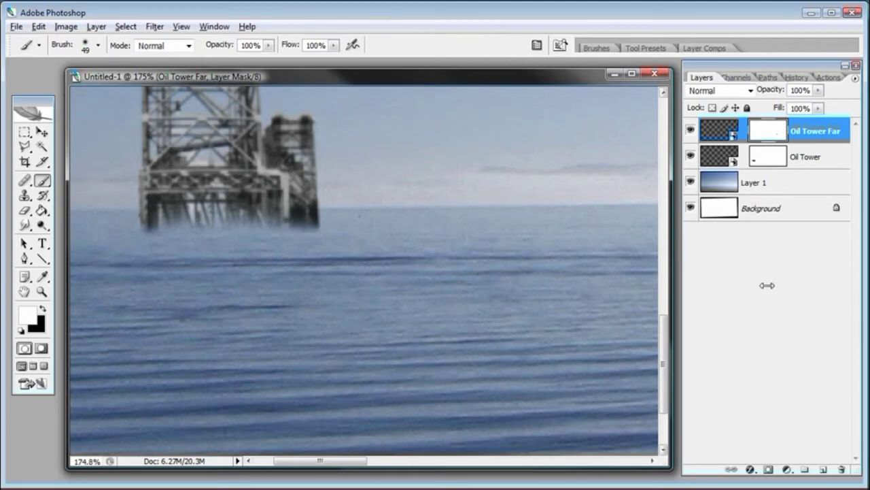
pyautogui.hotkey('ctrl', '-')
pyautogui.hotkey('ctrl', '-')
pyautogui.hotkey('ctrl', '-')
pyautogui.hotkey('ctrl', '-')
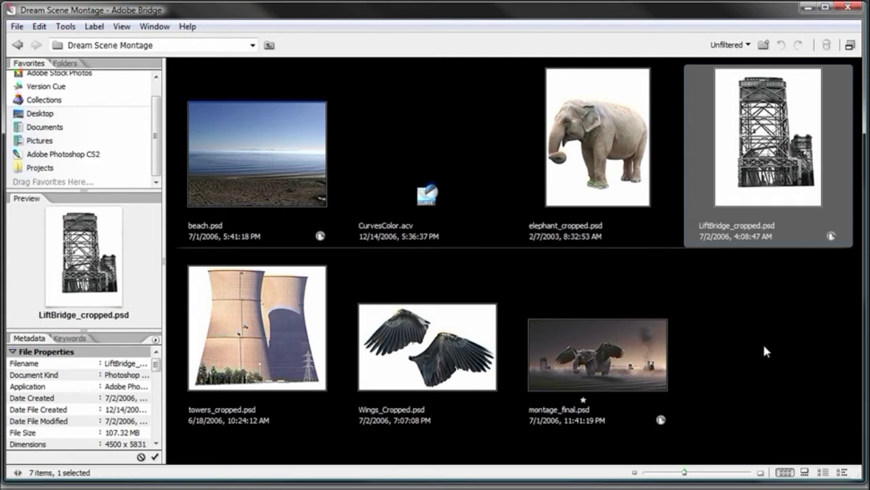
pyautogui.moveTo(227, 314)
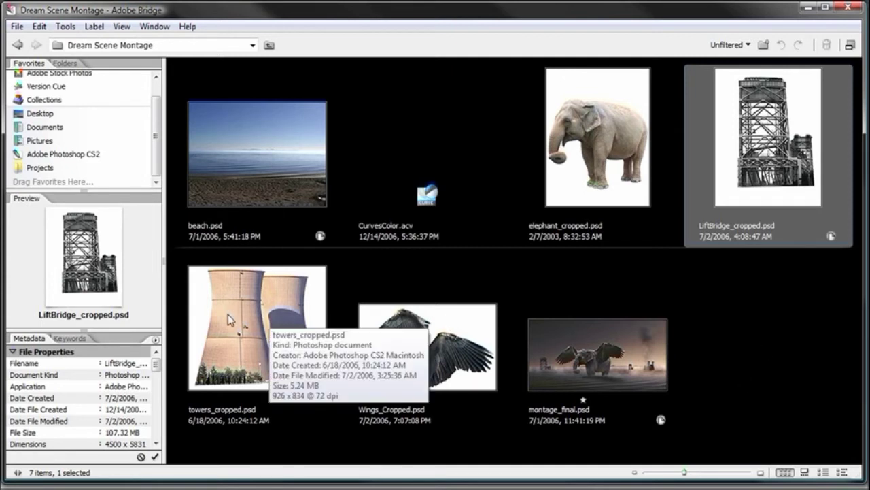
pyautogui.click(247, 346)
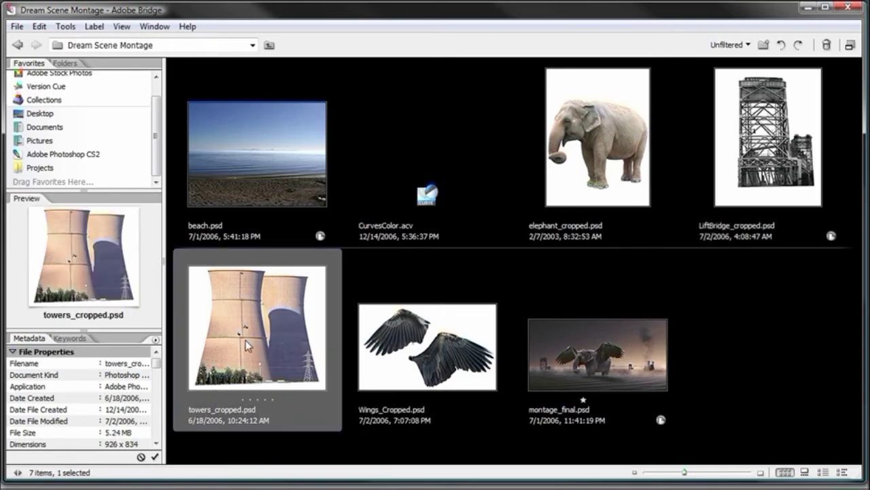
pyautogui.doubleClick(247, 346)
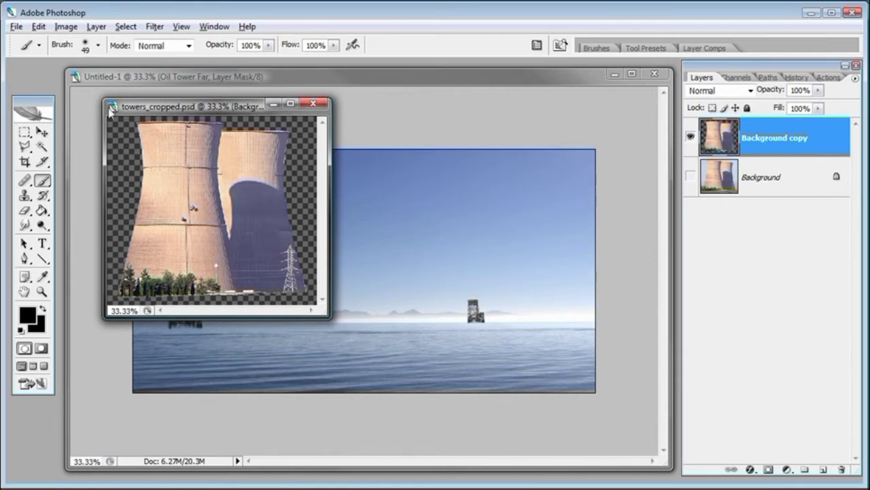
# Step: Copy the cooling towers into the right side of the montage with the Move tool and convert their layer to a Smart Object
pyautogui.click(41, 131)
pyautogui.moveTo(167, 180); pyautogui.dragTo(336, 214)
pyautogui.moveTo(480, 238); pyautogui.dragTo(490, 259)
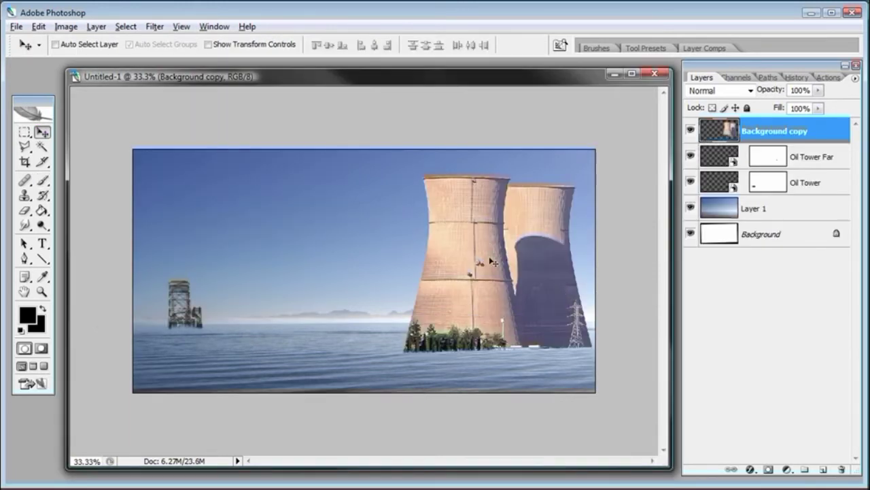
pyautogui.click(97, 28)
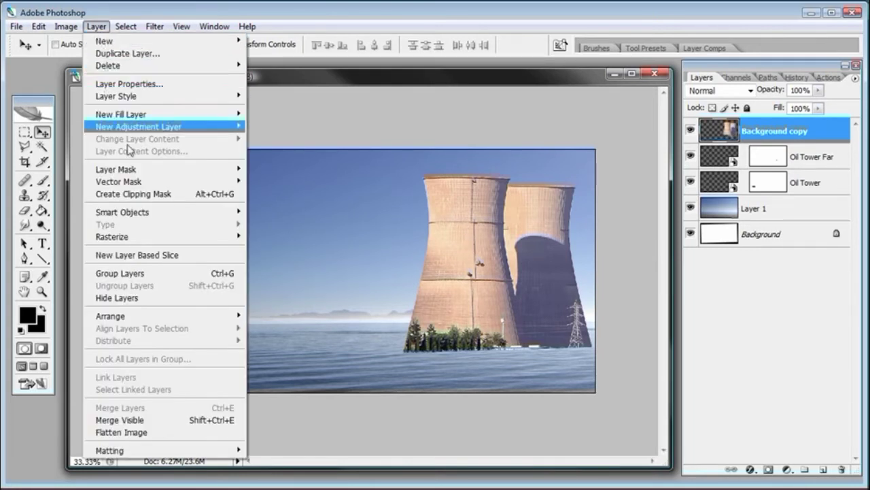
pyautogui.moveTo(155, 216)
pyautogui.click(268, 212)
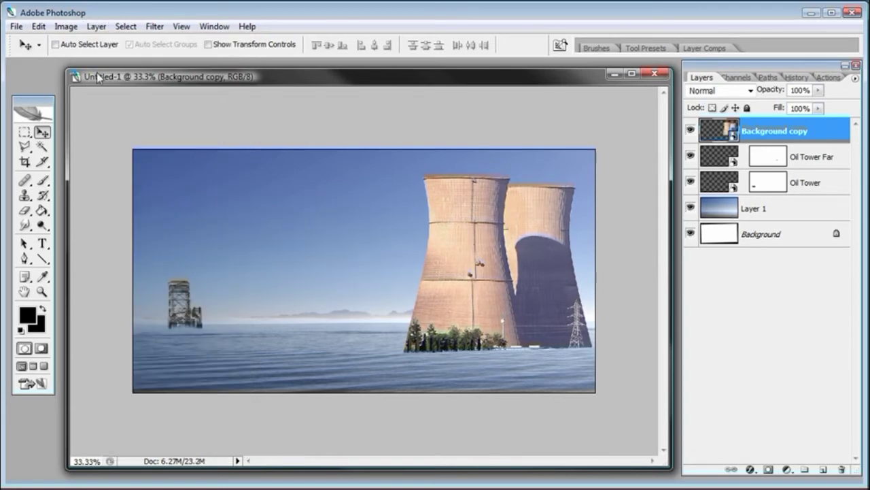
# Step: Scale the cooling towers proportionally to 24% and place them on the horizon to the right of the far oil tower
pyautogui.click(38, 26)
pyautogui.click(74, 243)
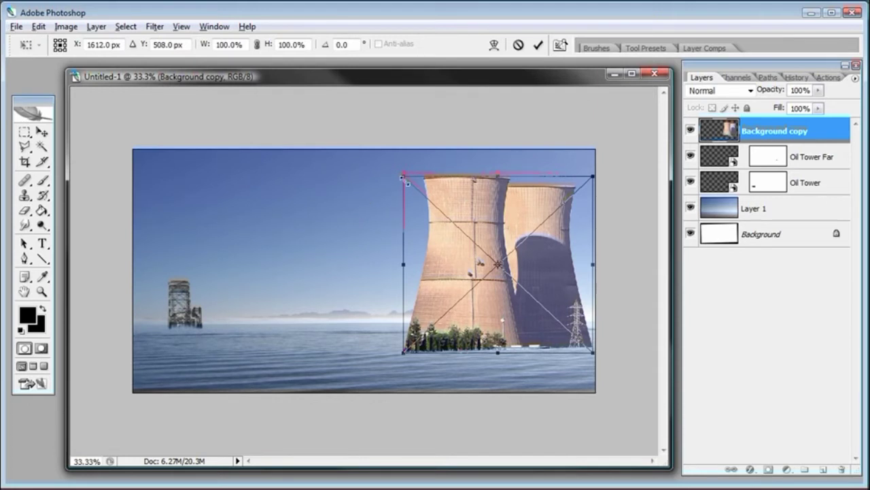
pyautogui.moveTo(403, 178); pyautogui.dragTo(536, 300)
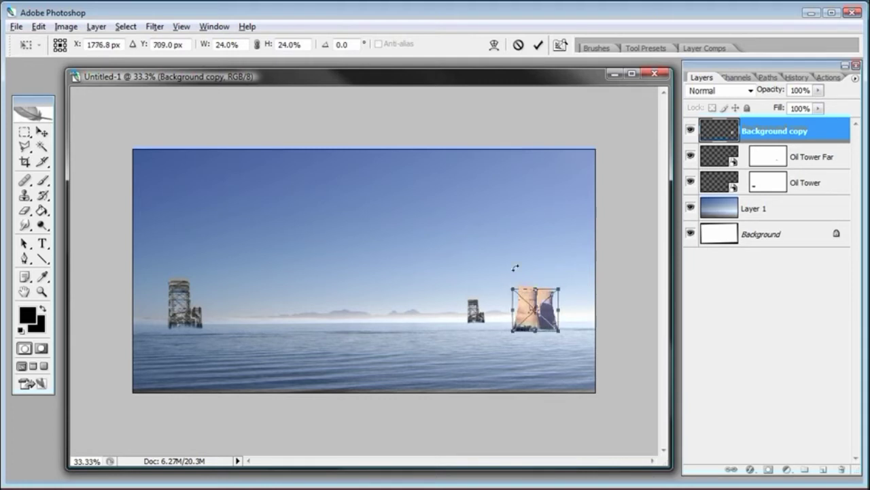
pyautogui.press('Return')
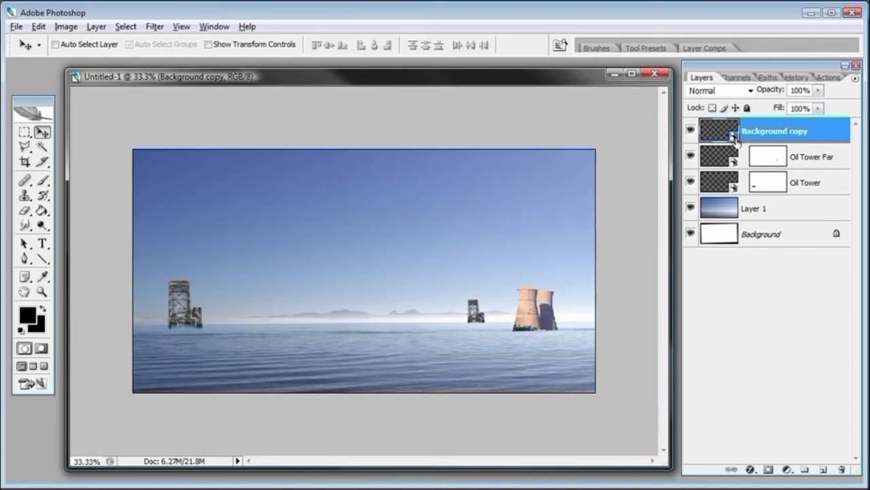
# Step: Rename the cooling towers' layer as 2 Towers
pyautogui.doubleClick(782, 131)
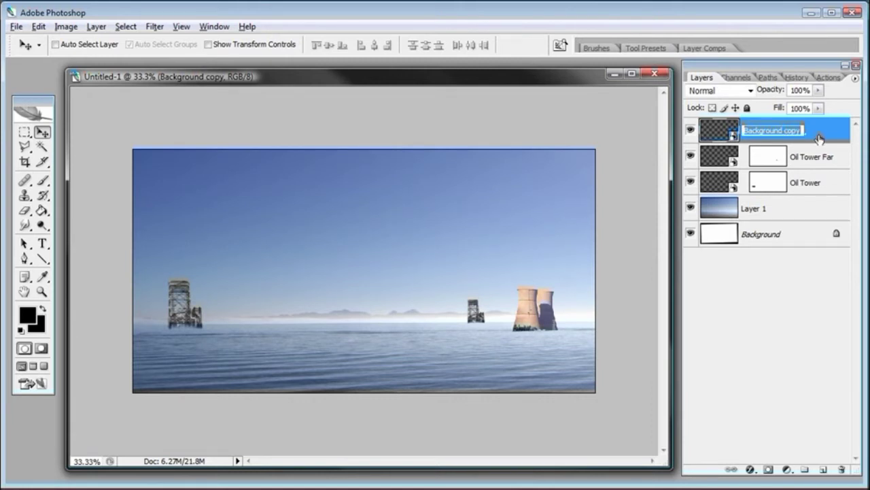
pyautogui.write('2 T')
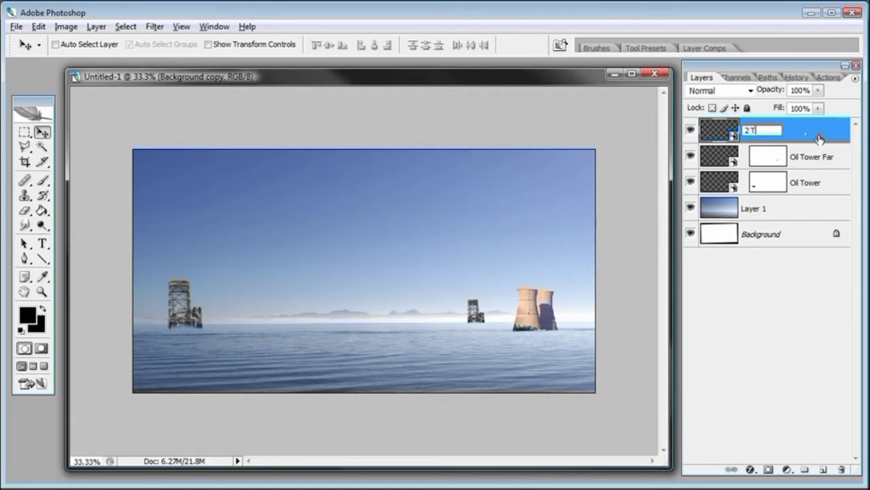
pyautogui.write('owers')
pyautogui.press('Return')
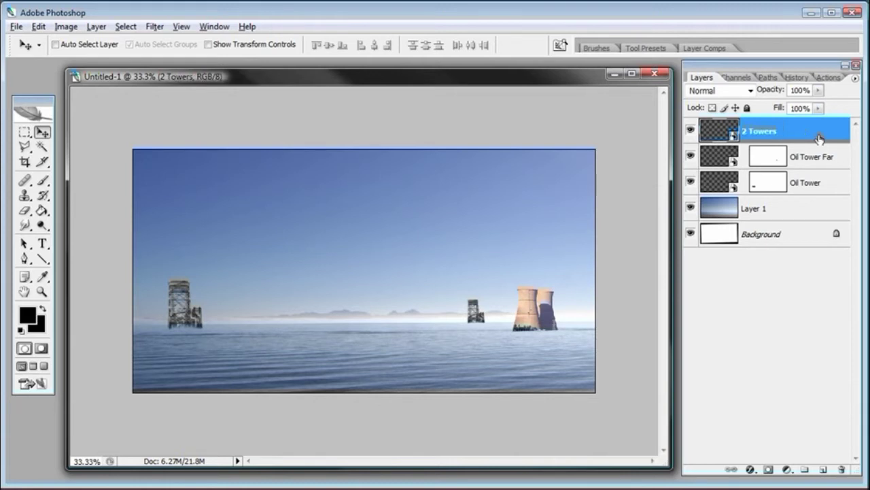
# Step: Open the 2 Towers Smart Object contents, duplicate the towers layer and hide the original
pyautogui.doubleClick(733, 136)
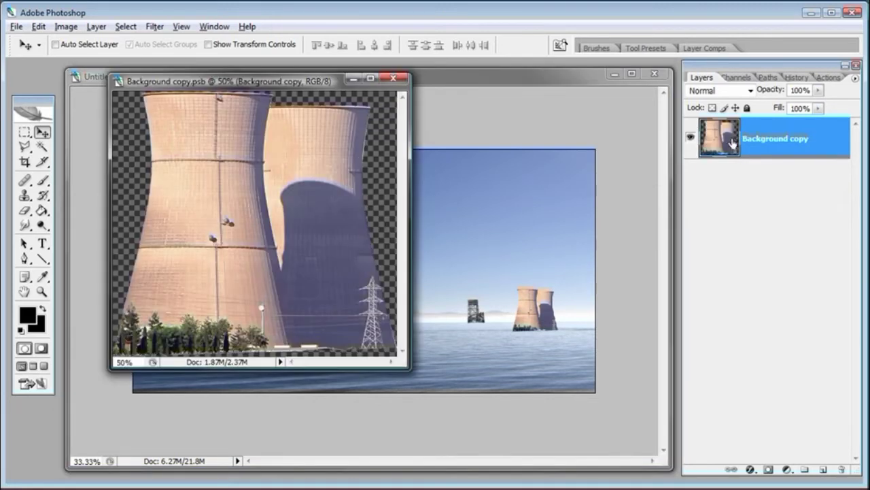
pyautogui.click(155, 26)
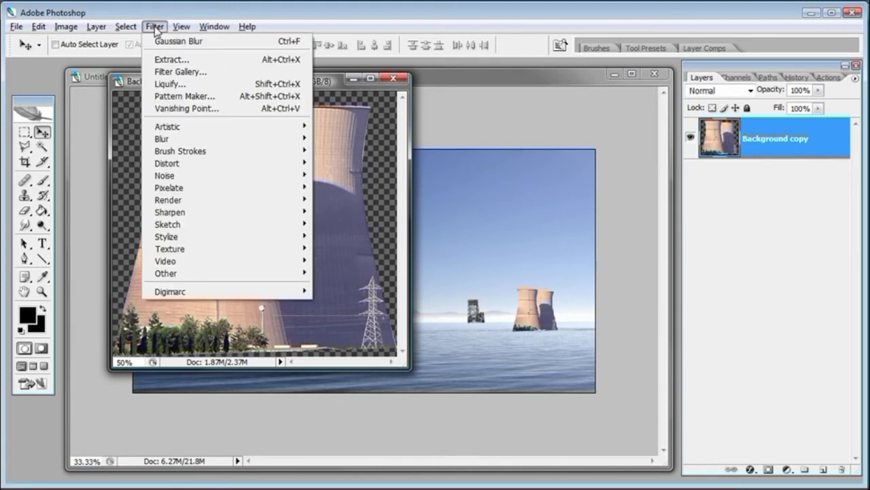
pyautogui.click(163, 26)
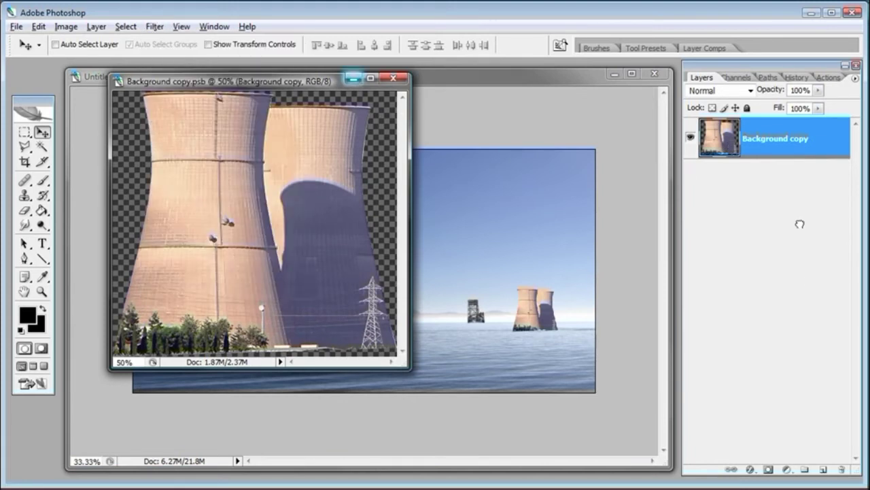
pyautogui.hotkey('ctrl', 'j')
pyautogui.click(691, 178)
# Step: Apply a Gaussian Blur with a 1.8 pixel radius to the duplicated cooling towers layer
pyautogui.click(155, 27)
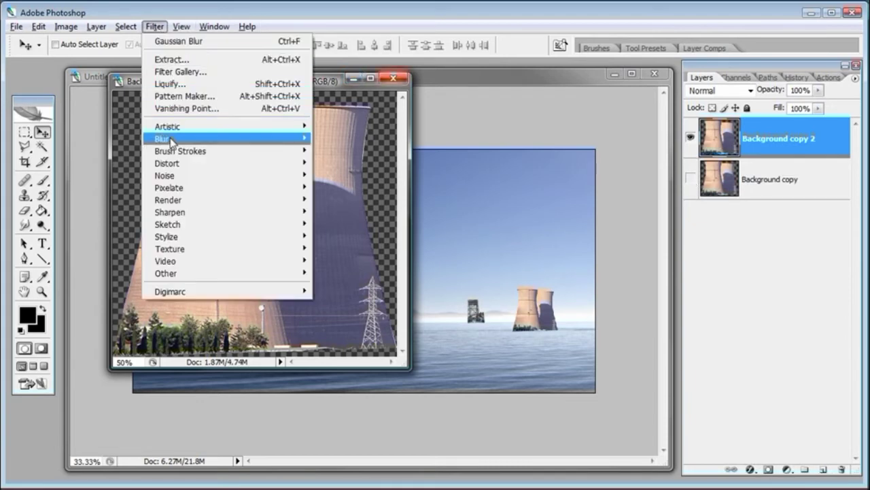
pyautogui.moveTo(256, 139)
pyautogui.click(348, 188)
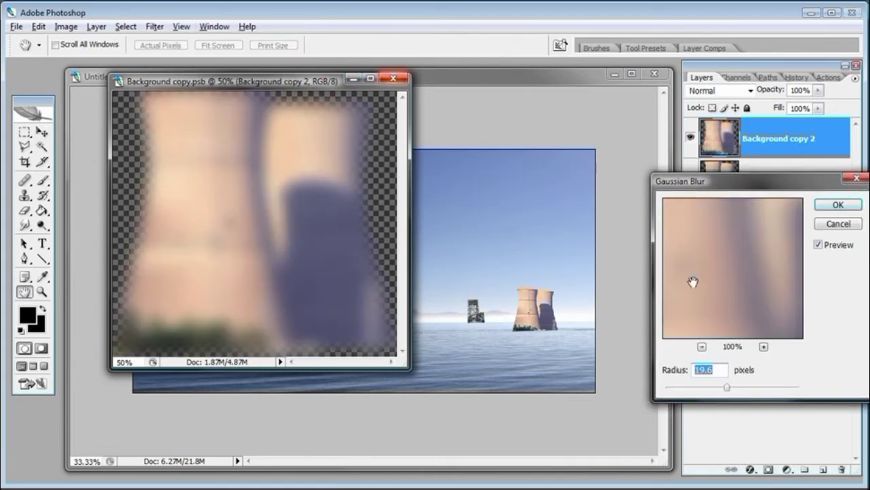
pyautogui.moveTo(687, 387)
pyautogui.mouseDown()
pyautogui.moveTo(669, 387)
pyautogui.moveTo(686, 390)
pyautogui.moveTo(679, 391)
pyautogui.mouseUp()
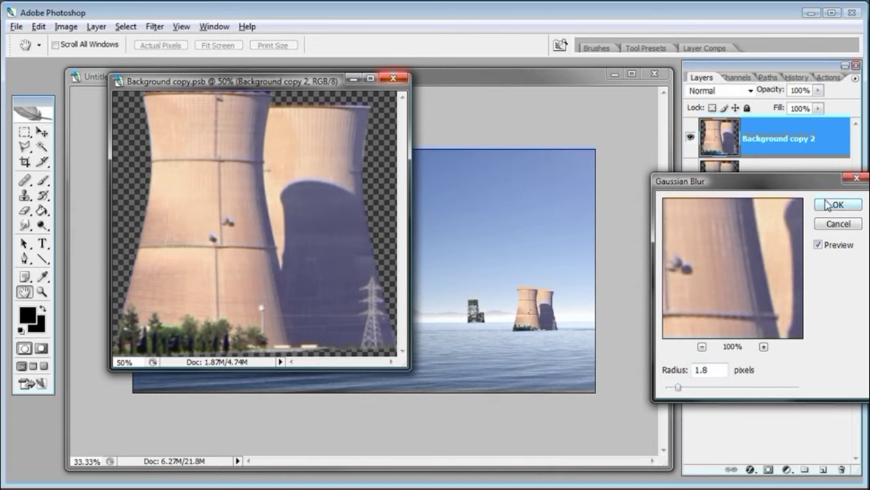
pyautogui.click(832, 204)
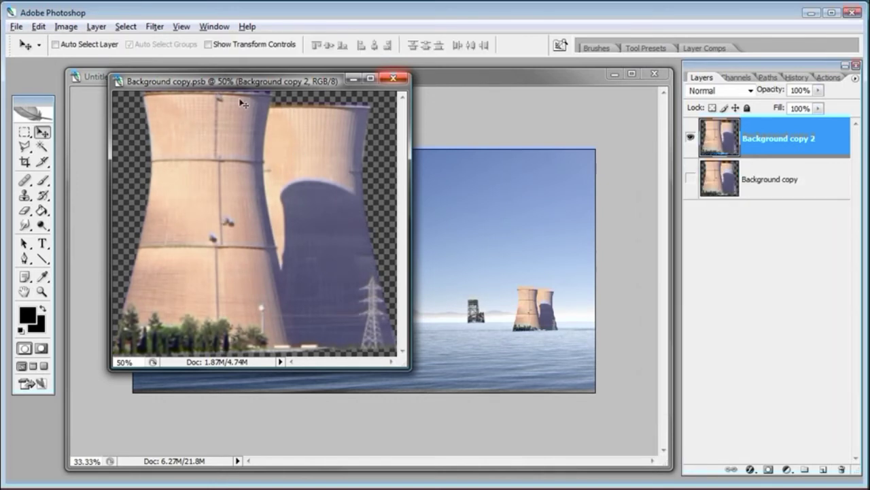
# Step: Save the edited Smart Object contents and close them to update the montage
pyautogui.click(15, 27)
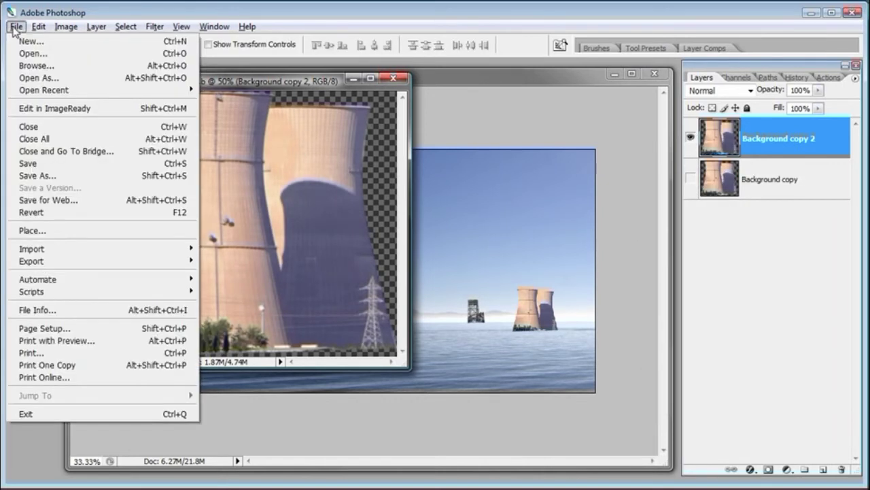
pyautogui.click(42, 166)
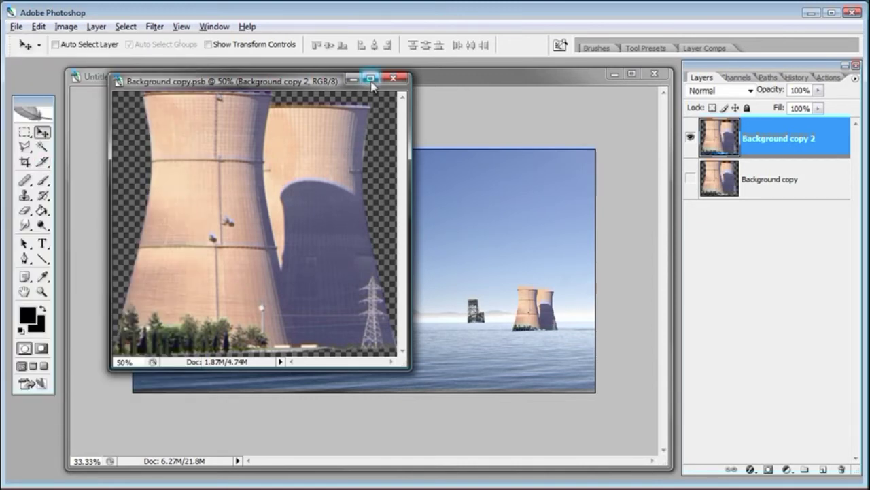
pyautogui.click(392, 79)
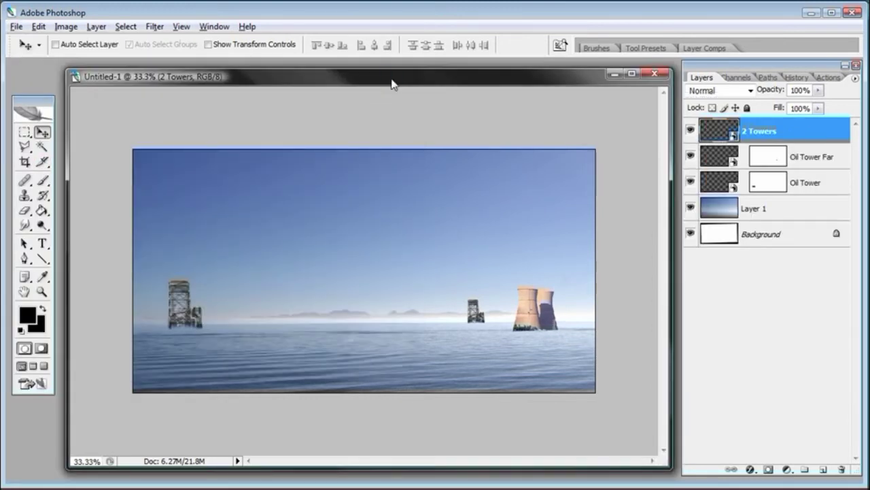
# Step: Add a layer mask to the 2 Towers layer, with the base of the cooling towers in close-up at 200%
pyautogui.press('z')
pyautogui.click(537, 327)
pyautogui.click(535, 327)
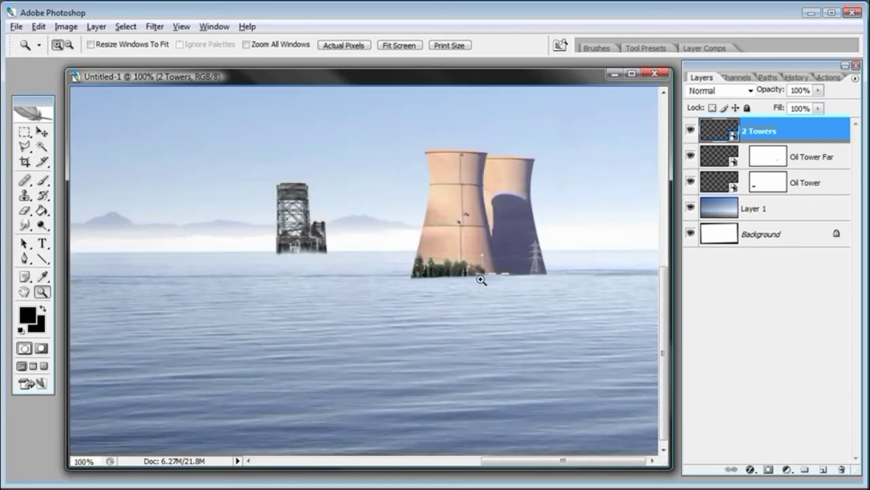
pyautogui.click(474, 257)
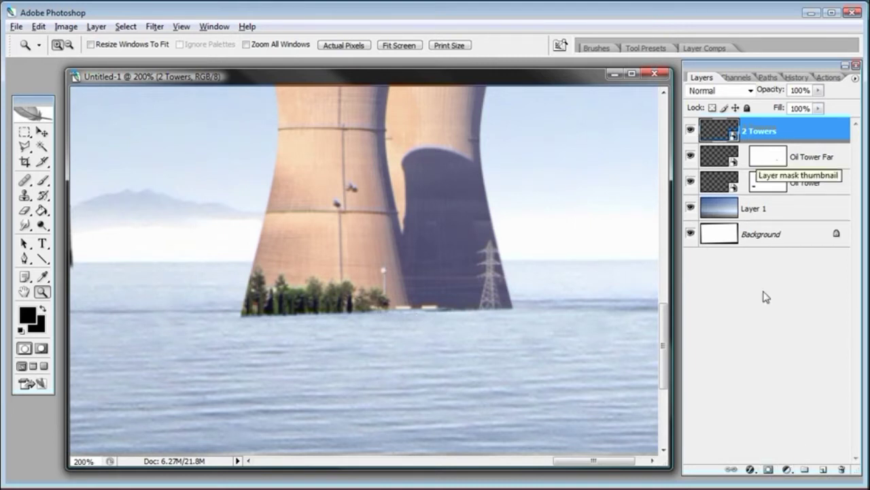
pyautogui.click(767, 469)
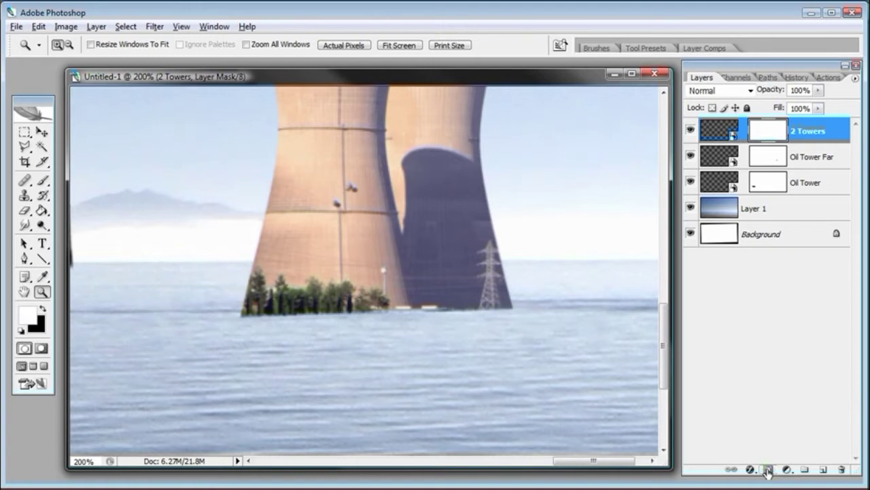
# Step: Paint black on the 2 Towers layer mask with the 49-pixel soft brush, hiding the trees and base of the cooling towers
pyautogui.click(42, 180)
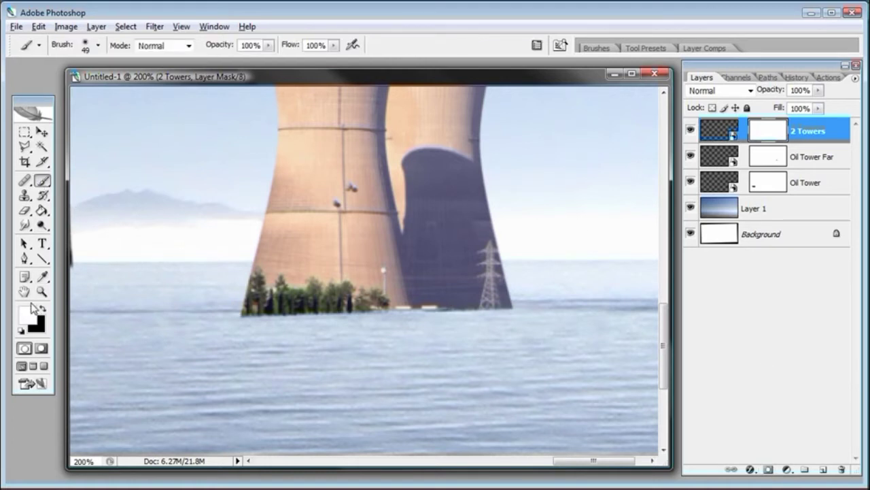
pyautogui.press('x')
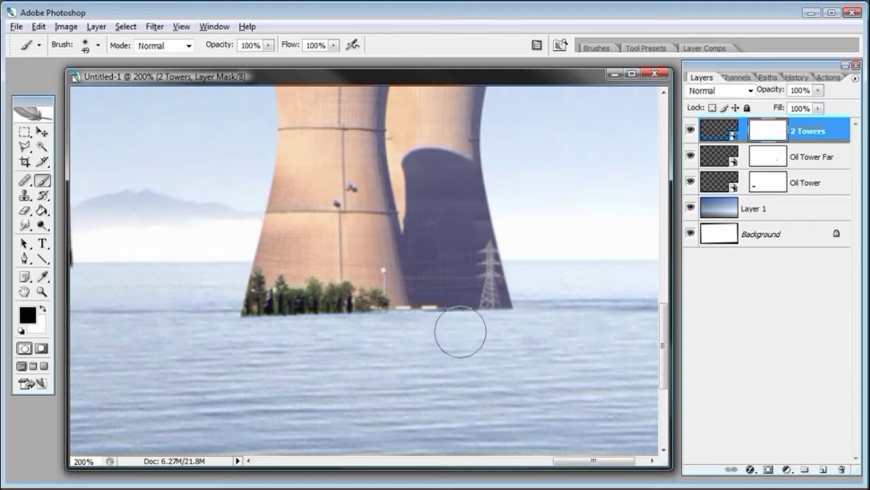
pyautogui.moveTo(521, 330); pyautogui.dragTo(240, 330)
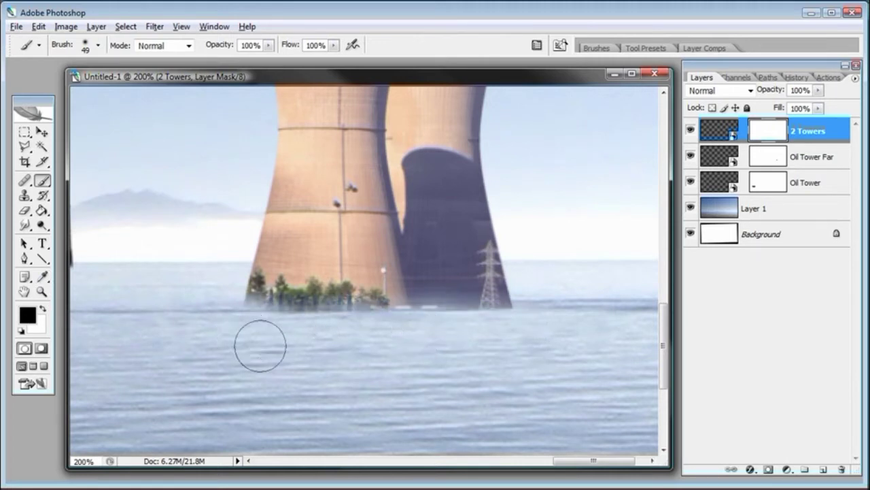
pyautogui.moveTo(239, 320)
pyautogui.mouseDown()
pyautogui.moveTo(509, 312)
pyautogui.moveTo(267, 309)
pyautogui.moveTo(278, 329)
pyautogui.moveTo(401, 315)
pyautogui.moveTo(323, 320)
pyautogui.moveTo(338, 310)
pyautogui.moveTo(311, 317)
pyautogui.moveTo(298, 306)
pyautogui.moveTo(508, 299)
pyautogui.moveTo(248, 302)
pyautogui.moveTo(535, 293)
pyautogui.moveTo(412, 311)
pyautogui.moveTo(263, 301)
pyautogui.moveTo(521, 304)
pyautogui.mouseUp()
# Step: Move the 2 Towers mask upward, and lower the cooling towers independently of the mask so they sit deeper in the sea
pyautogui.click(42, 131)
pyautogui.moveTo(446, 178); pyautogui.dragTo(495, 189)
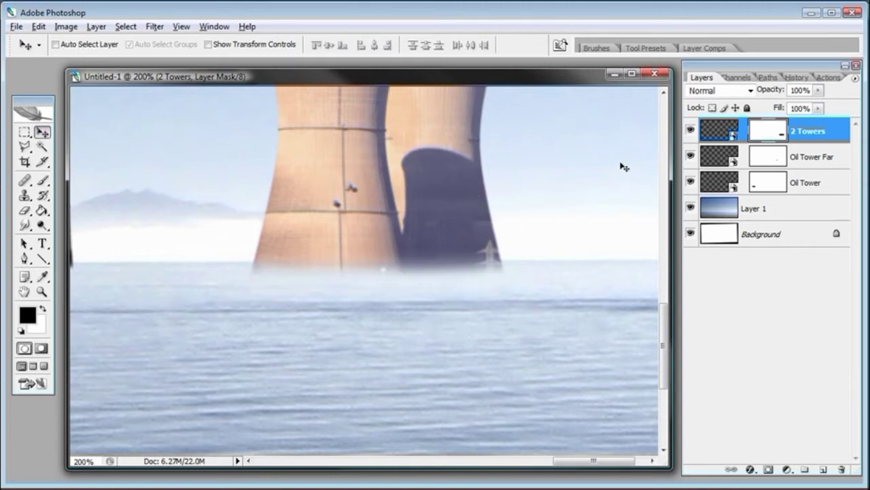
pyautogui.hotkey('ctrl', '`')
pyautogui.moveTo(399, 163); pyautogui.dragTo(387, 180)
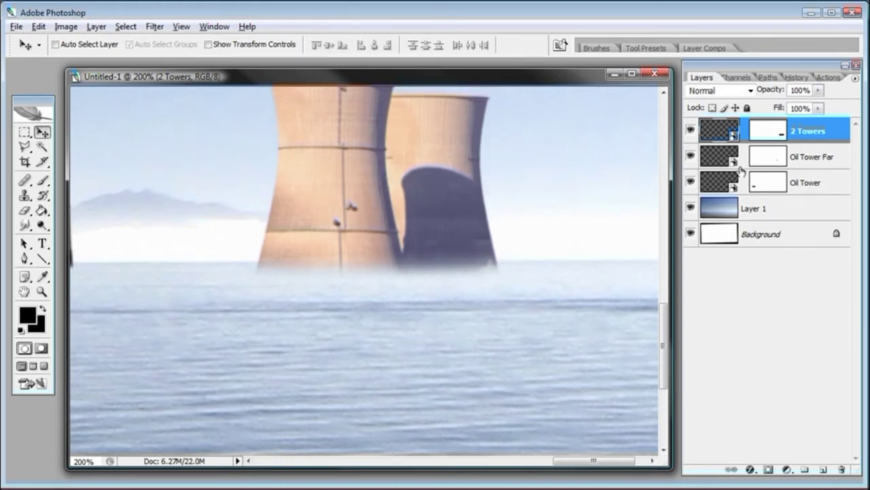
pyautogui.click(769, 132)
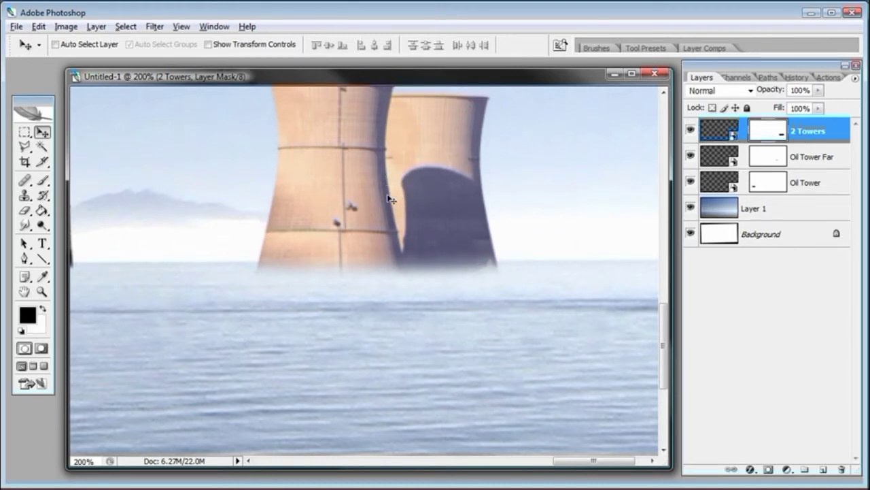
pyautogui.click(742, 133)
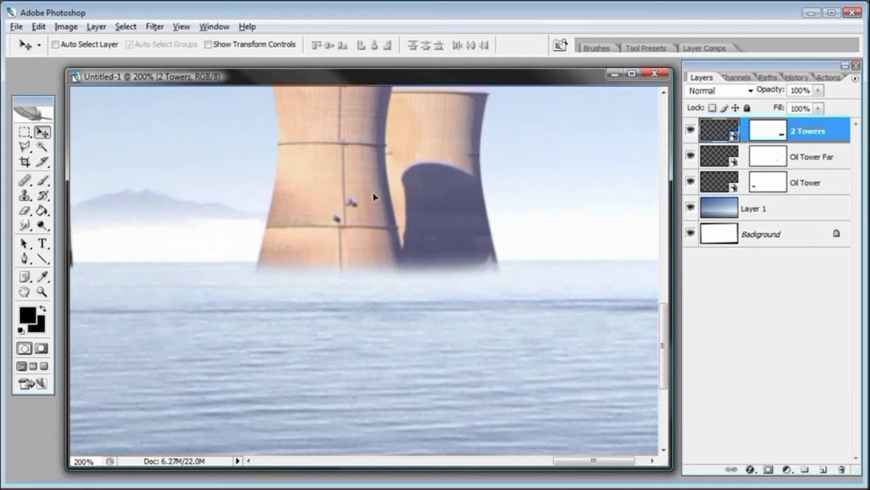
# Step: Move the 2 Towers layer mask down on its own and nudge it back up slightly to set the waterline
pyautogui.click(771, 132)
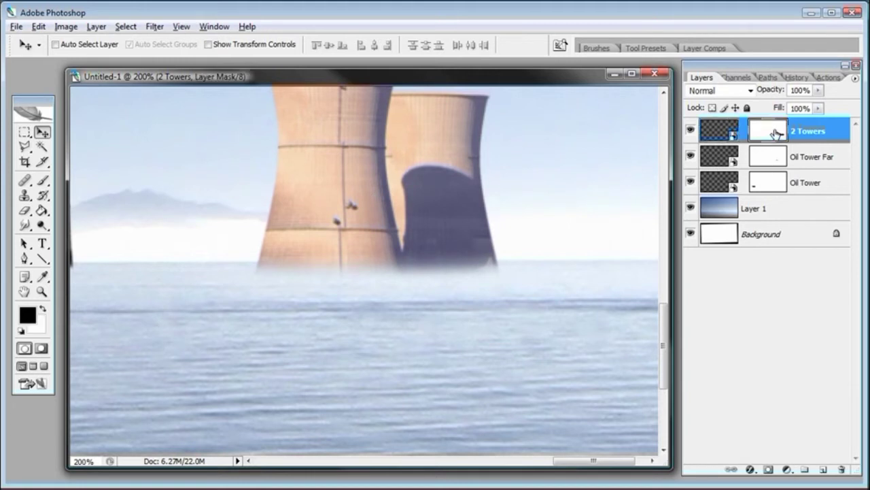
pyautogui.moveTo(383, 175); pyautogui.dragTo(380, 193)
pyautogui.press('Up')
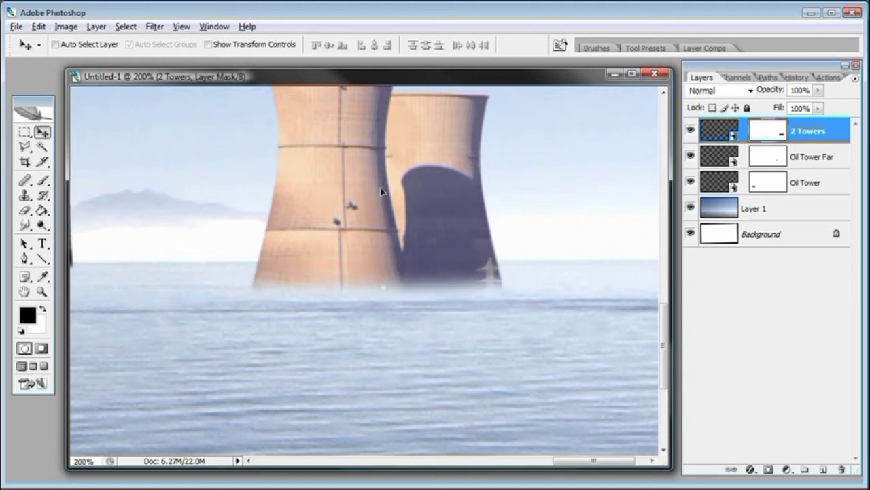
pyautogui.press('Up')
pyautogui.press('Up')
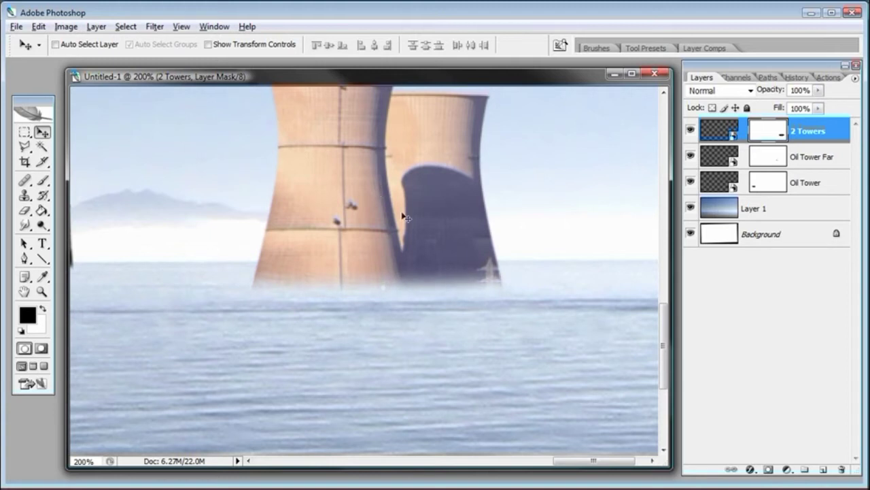
# Step: Lower the cooling towers a little further and fine-tune the position of their layer mask
pyautogui.click(718, 131)
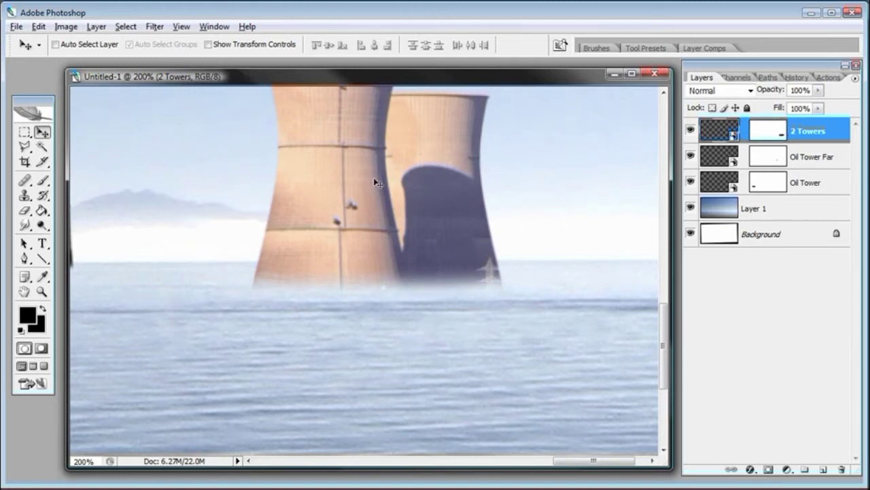
pyautogui.moveTo(363, 184); pyautogui.dragTo(362, 192)
pyautogui.click(767, 132)
pyautogui.moveTo(369, 229); pyautogui.dragTo(392, 229)
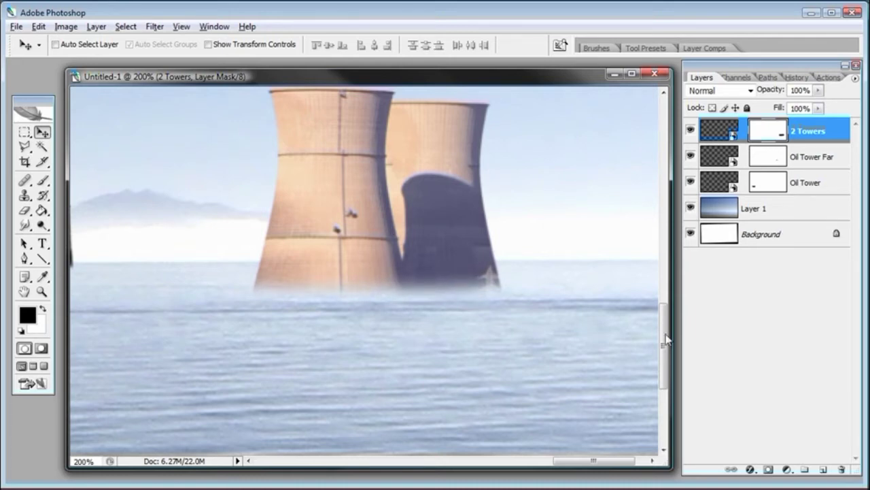
# Step: Shift the far oil tower slightly left along the horizon, away from the cooling towers, and select its layer mask
pyautogui.hotkey('ctrl', '-')
pyautogui.hotkey('ctrl', '-')
pyautogui.hotkey('ctrl', '-')
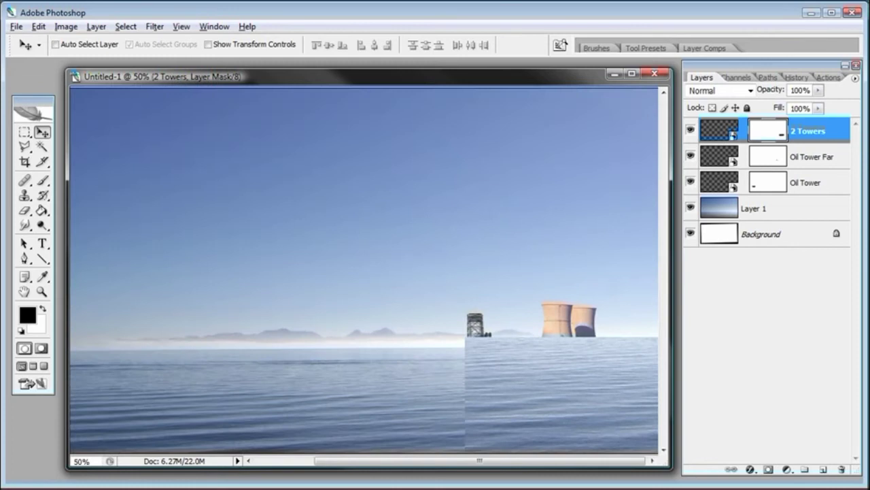
pyautogui.hotkey('ctrl', '-')
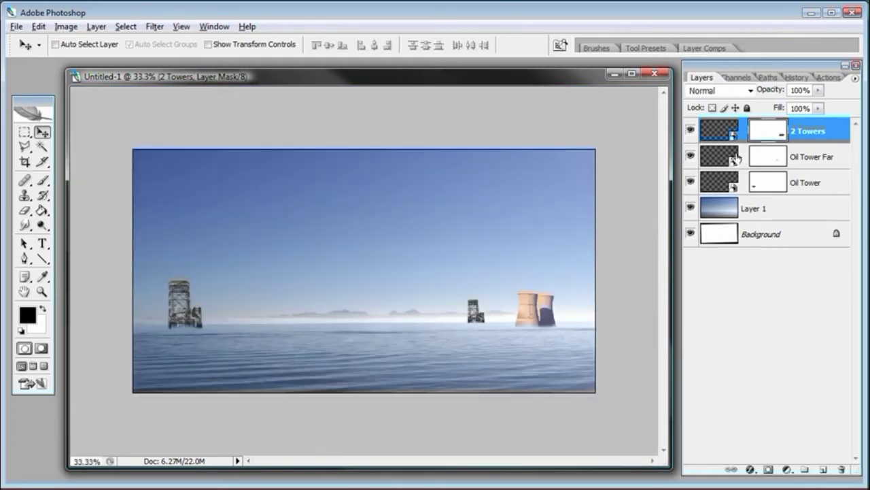
pyautogui.click(712, 165)
pyautogui.moveTo(465, 272); pyautogui.dragTo(454, 272)
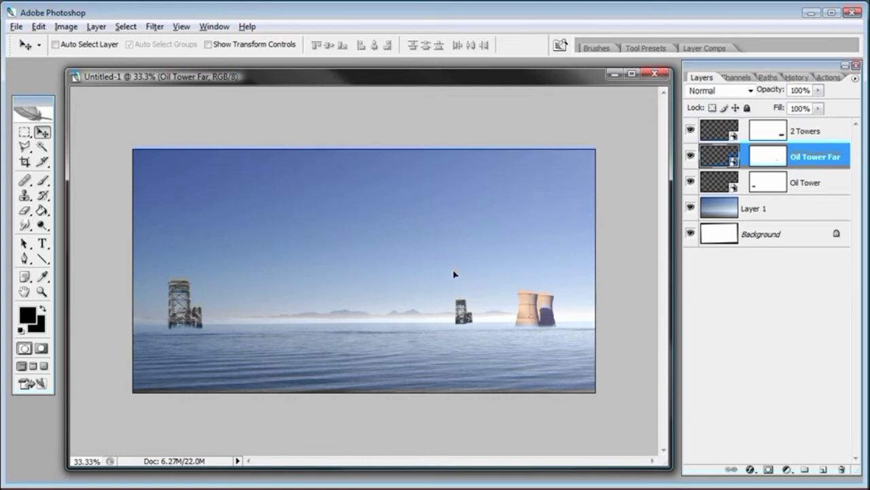
pyautogui.click(767, 163)
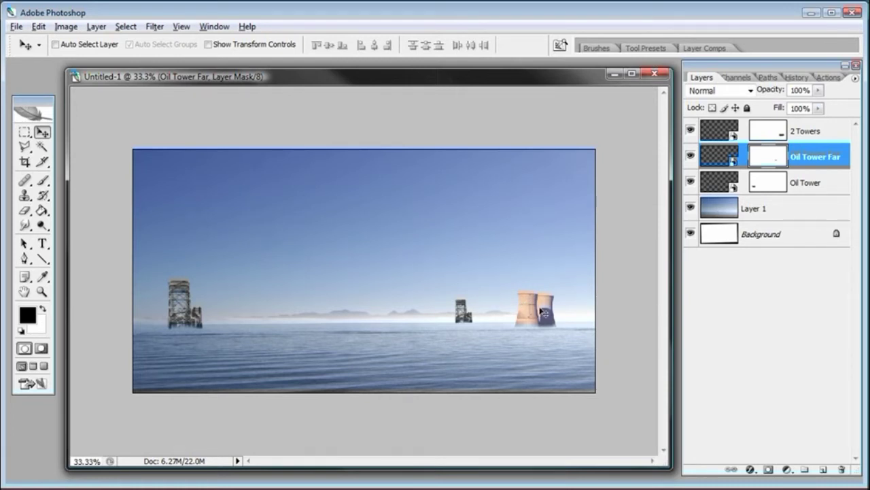
# Step: Create a new layer above 2 Towers and name it Smoke
pyautogui.click(710, 130)
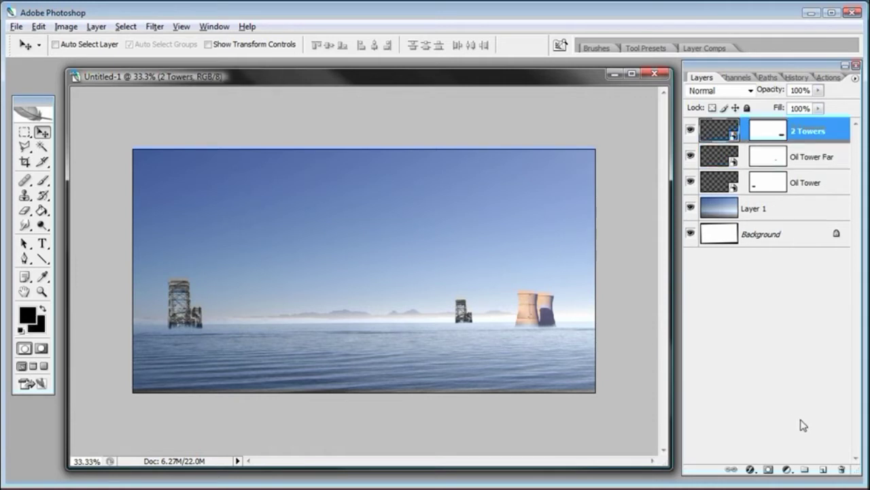
pyautogui.click(822, 469)
pyautogui.doubleClick(761, 130)
pyautogui.write('Smoke')
pyautogui.press('Return')
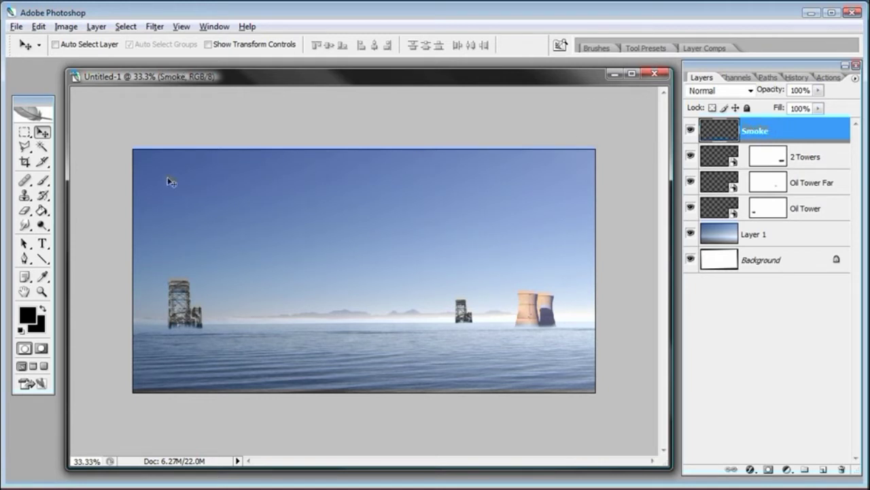
# Step: Draw a tall, tapered smoke-plume selection rising from the front cooling tower with the freehand Lasso tool, redrawing the first outline
pyautogui.click(25, 146)
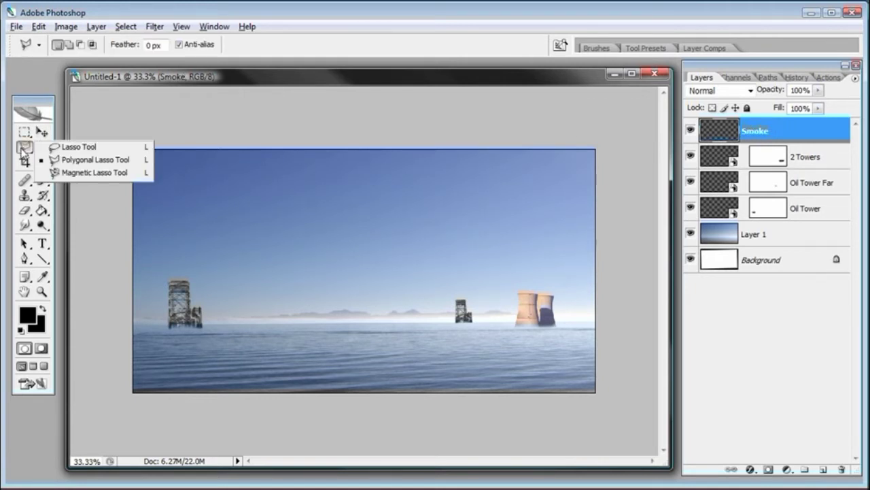
pyautogui.click(54, 147)
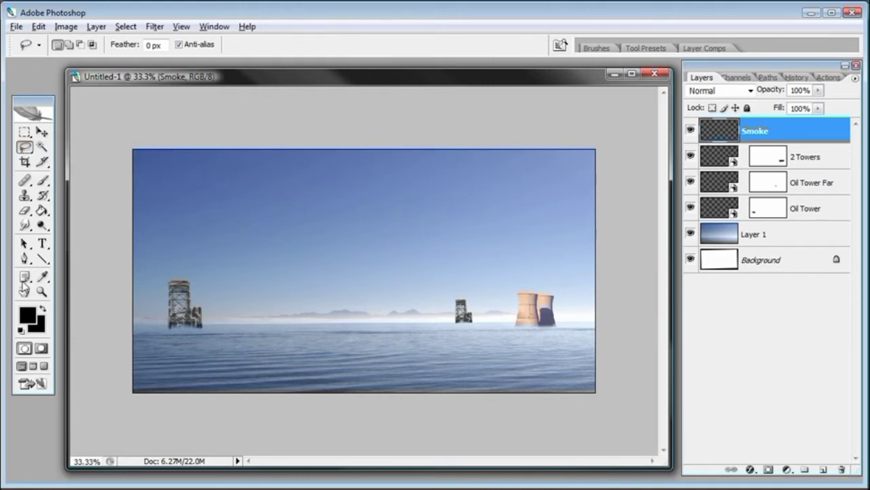
pyautogui.click(42, 291)
pyautogui.click(549, 294)
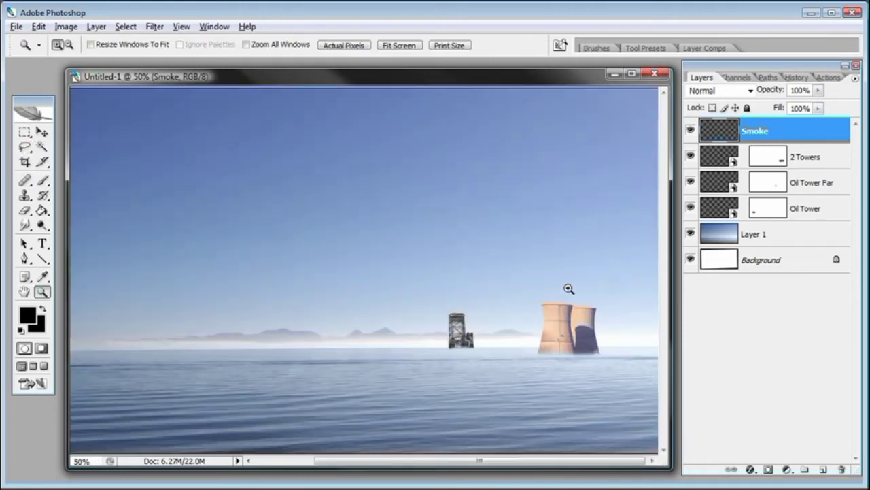
pyautogui.click(26, 147)
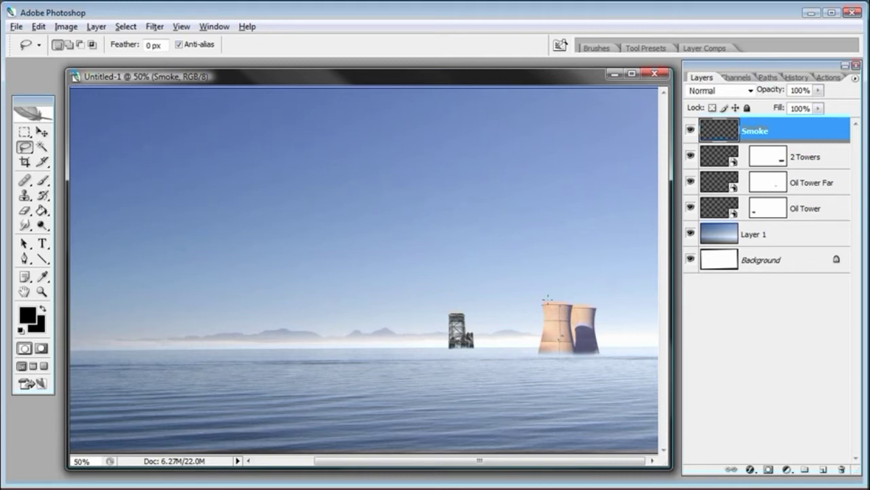
pyautogui.moveTo(547, 274)
pyautogui.mouseDown()
pyautogui.moveTo(535, 185)
pyautogui.moveTo(539, 122)
pyautogui.moveTo(578, 125)
pyautogui.moveTo(571, 193)
pyautogui.mouseUp()
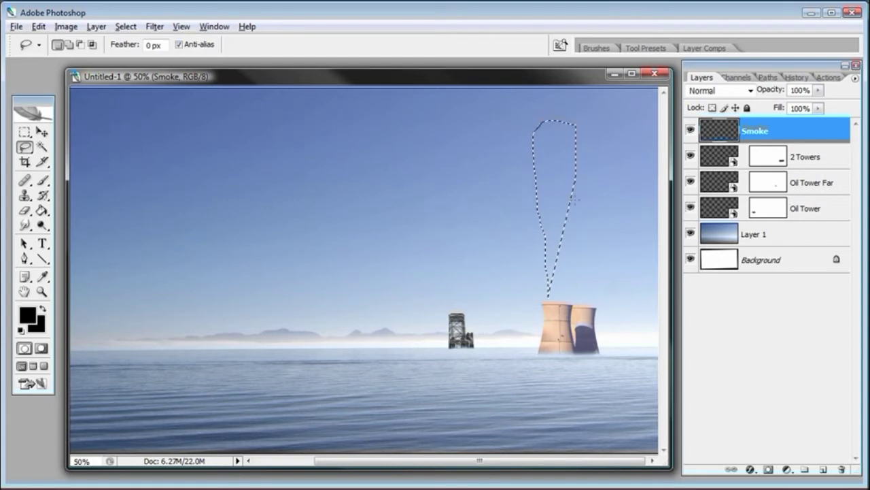
pyautogui.hotkey('ctrl', 'd')
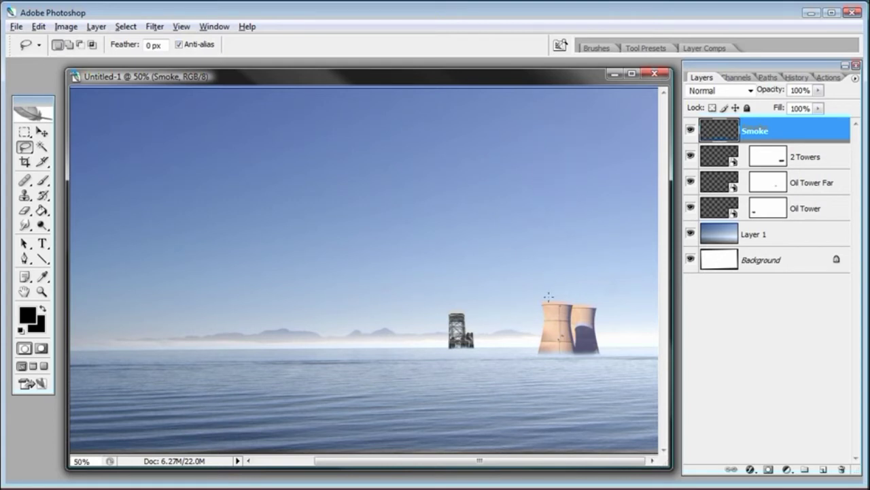
pyautogui.moveTo(548, 297)
pyautogui.mouseDown()
pyautogui.moveTo(536, 241)
pyautogui.moveTo(533, 135)
pyautogui.moveTo(540, 108)
pyautogui.moveTo(555, 105)
pyautogui.moveTo(574, 116)
pyautogui.moveTo(578, 165)
pyautogui.moveTo(550, 297)
pyautogui.mouseUp()
# Step: Feather the smoke-plume selection with a 10 pixel radius
pyautogui.click(124, 29)
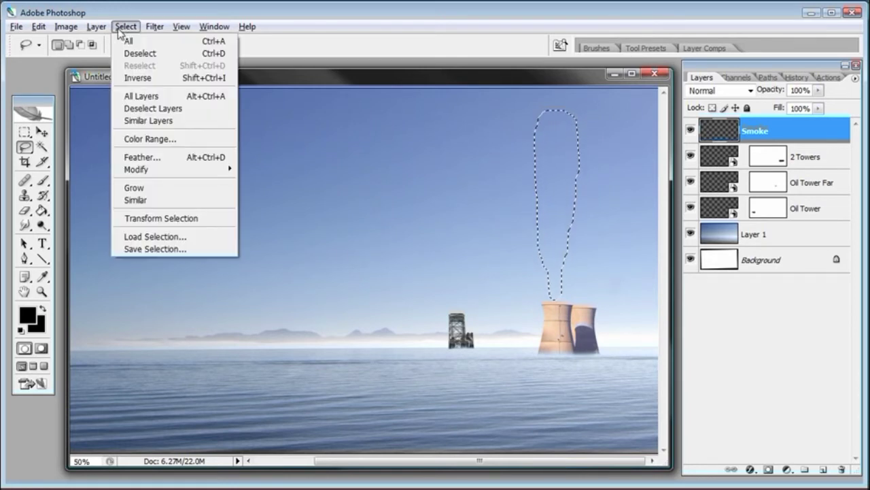
pyautogui.click(129, 157)
pyautogui.moveTo(501, 155); pyautogui.dragTo(300, 167)
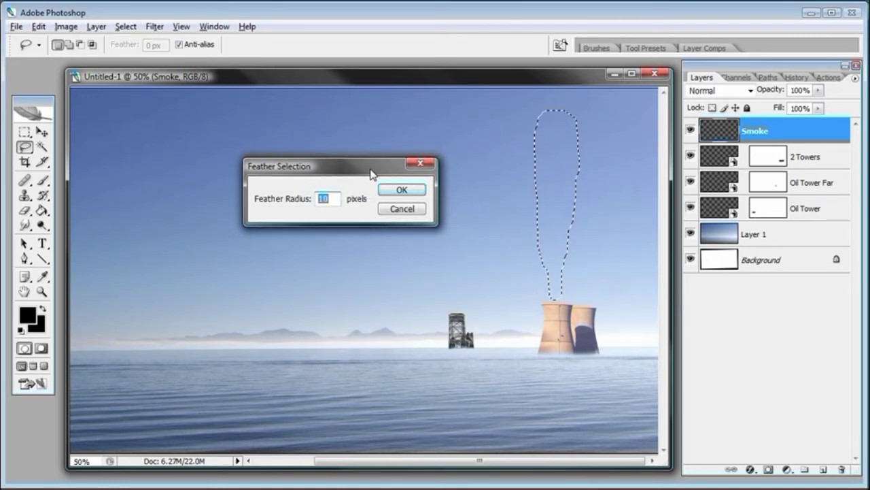
pyautogui.press('Return')
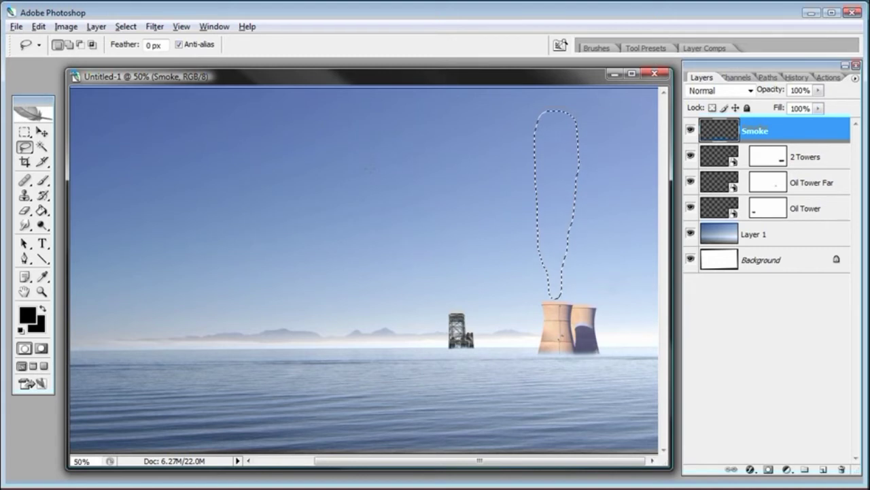
# Step: Apply Feather to the plume selection again, with the radius set to 20 pixels
pyautogui.click(102, 28)
pyautogui.click(146, 156)
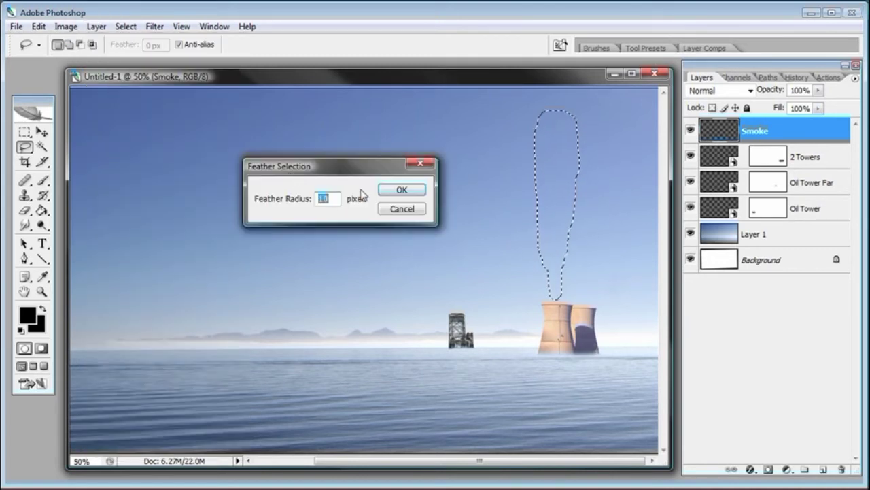
pyautogui.write('20')
pyautogui.press('Return')
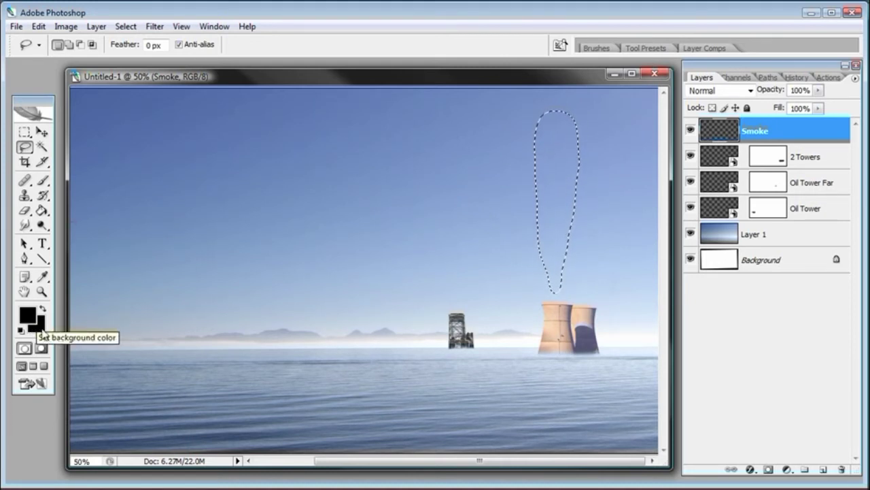
# Step: Reset the colors to default black and white and make white the foreground color
pyautogui.press('d')
pyautogui.press('x')
pyautogui.press('x')
pyautogui.press('x')
pyautogui.press('x')
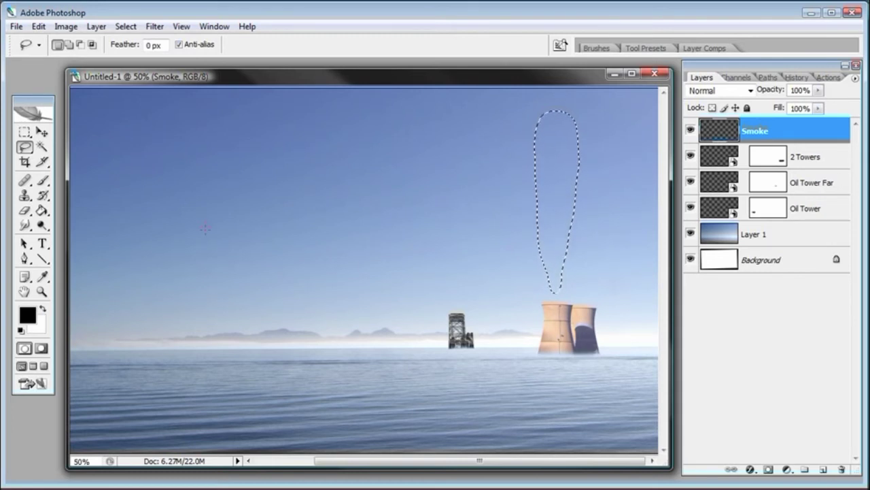
pyautogui.press('x')
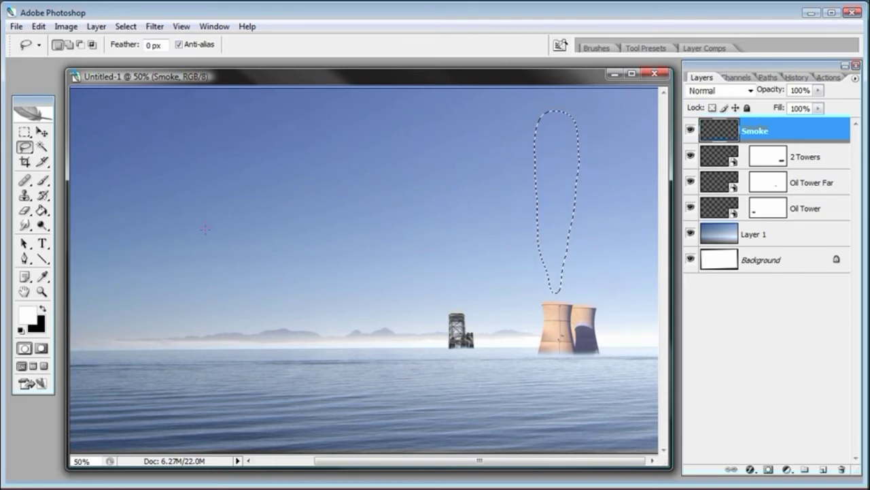
# Step: Render Clouds inside the feathered plume selection on the Smoke layer
pyautogui.click(153, 27)
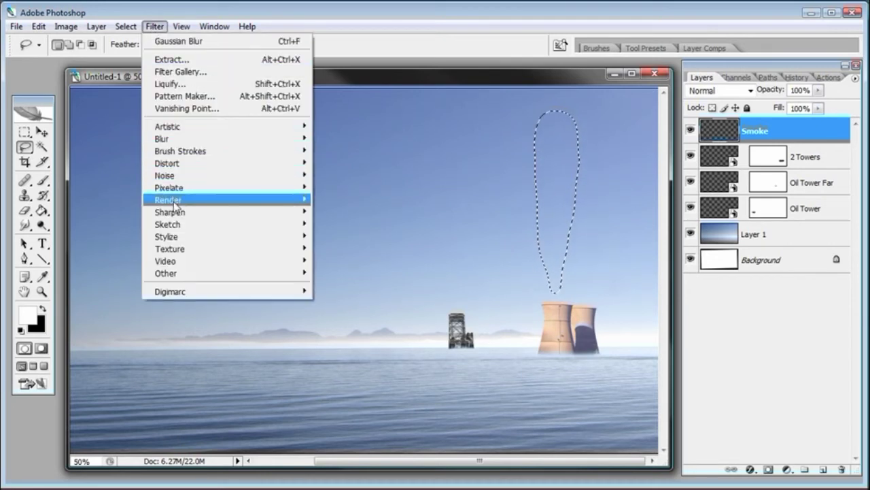
pyautogui.moveTo(299, 200)
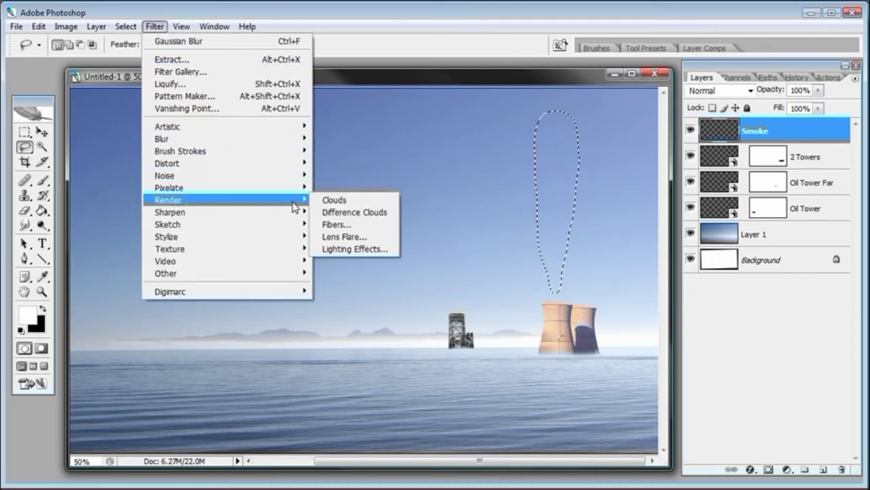
pyautogui.click(320, 199)
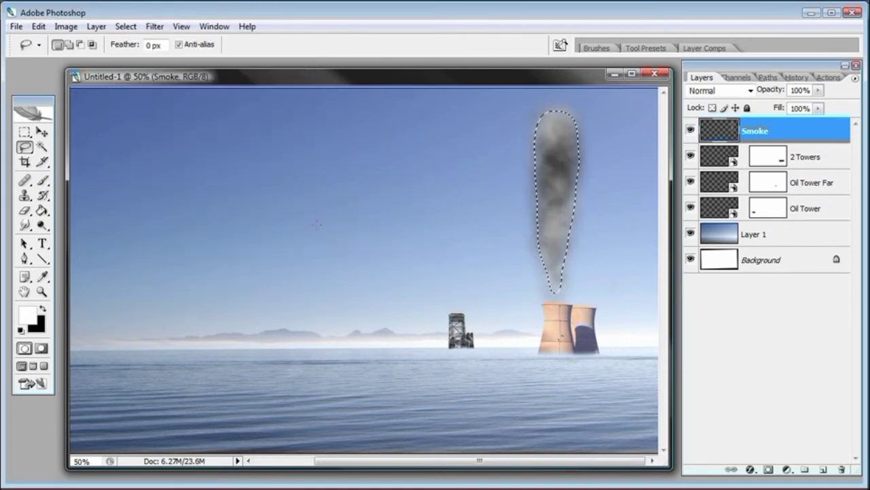
# Step: Deselect the plume and shift the smoke slightly to the right above the cooling towers
pyautogui.click(128, 28)
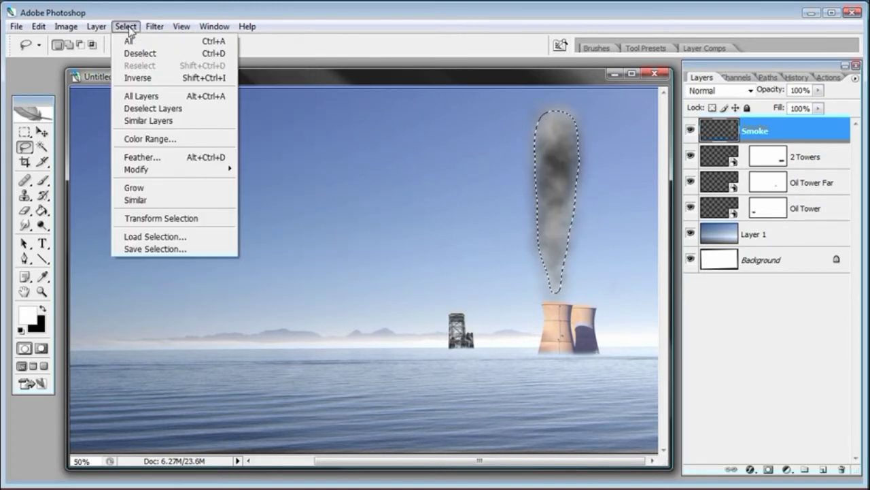
pyautogui.click(133, 53)
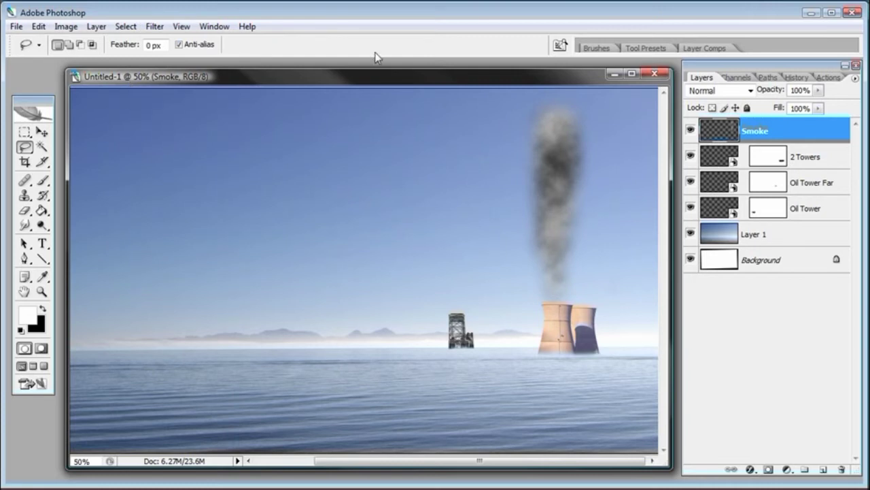
pyautogui.click(41, 132)
pyautogui.moveTo(560, 139); pyautogui.dragTo(567, 139)
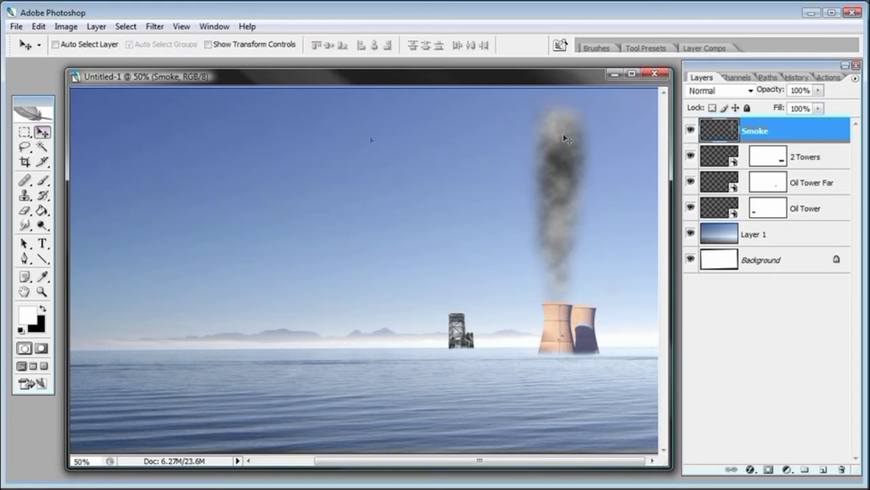
# Step: Lower the Smoke layer's opacity to 32%
pyautogui.click(818, 90)
pyautogui.moveTo(807, 105); pyautogui.dragTo(779, 106)
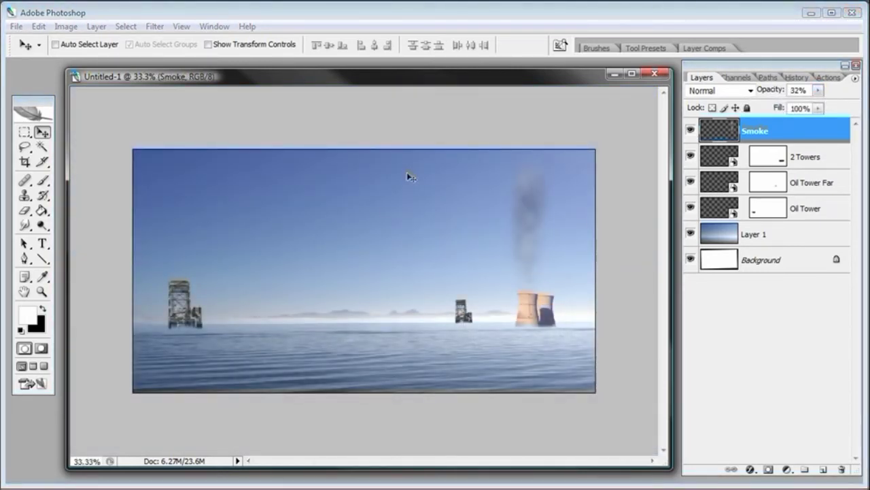
# Step: Open elephant_cropped.psd from Adobe Bridge and copy the cut-out elephant into the Untitled-1 montage
pyautogui.click(559, 45)
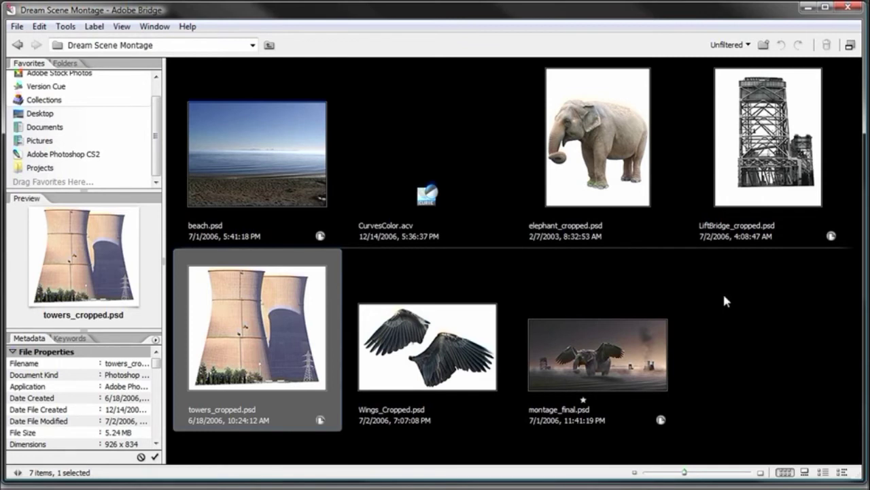
pyautogui.moveTo(597, 166)
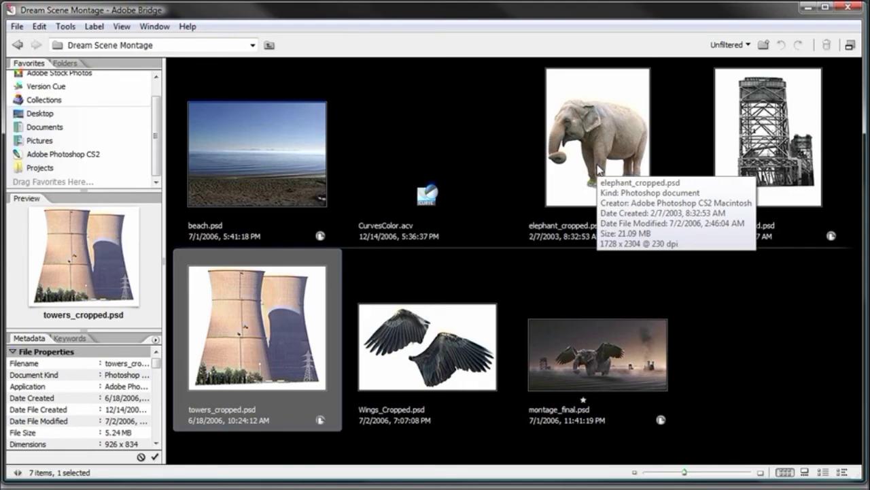
pyautogui.doubleClick(598, 167)
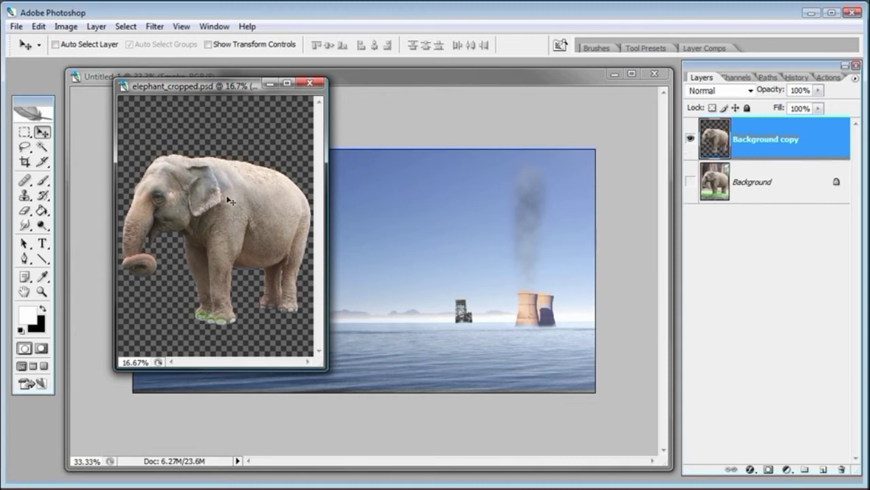
pyautogui.moveTo(247, 208); pyautogui.dragTo(350, 213)
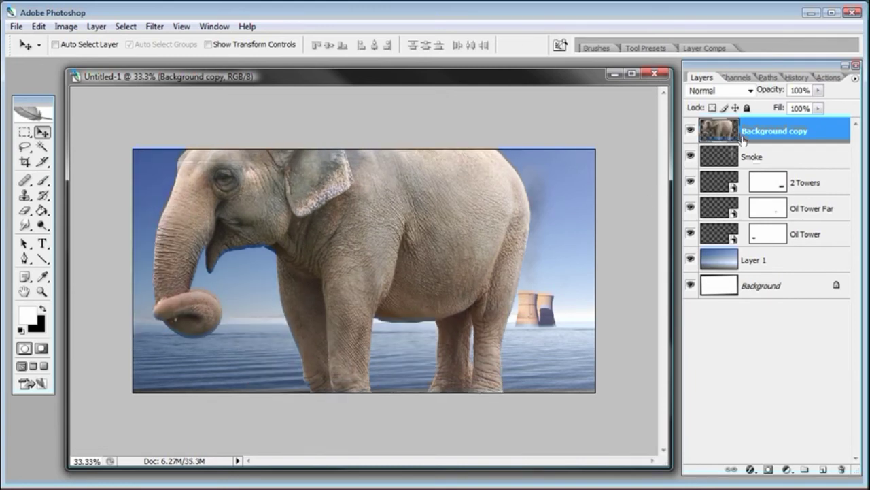
# Step: Rename the copied elephant layer as Elephant
pyautogui.doubleClick(786, 131)
pyautogui.write('El')
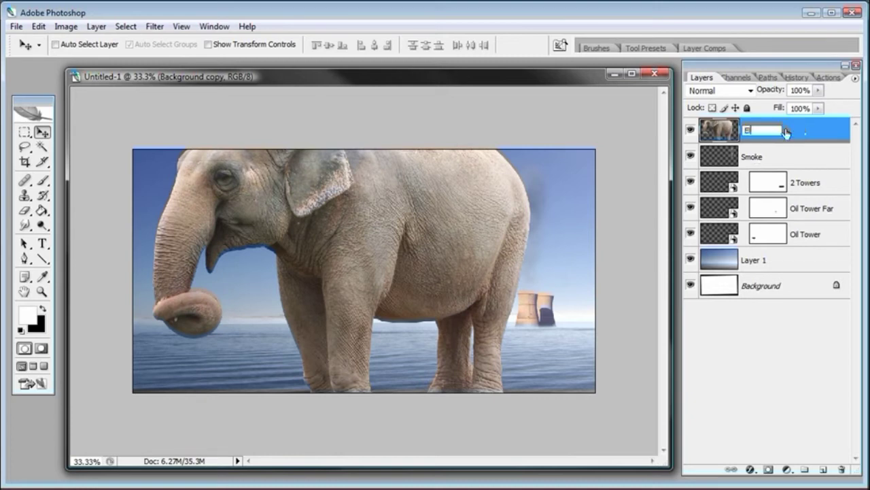
pyautogui.write('ephant')
pyautogui.press('Return')
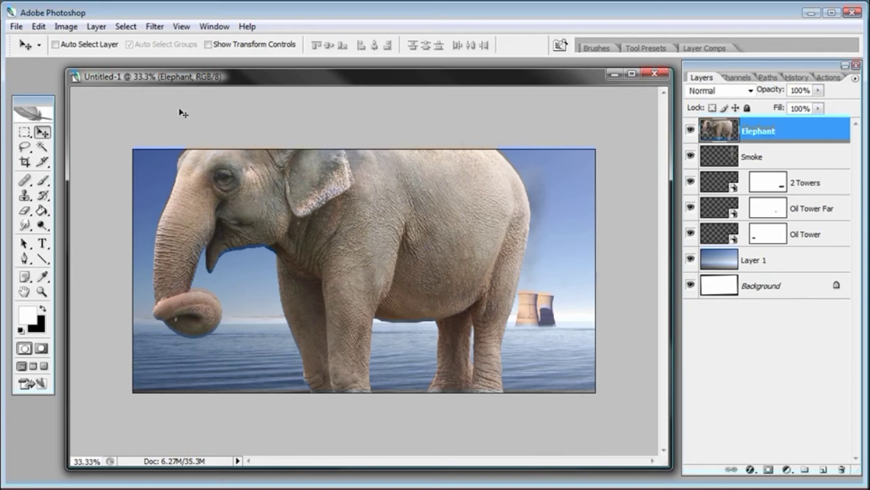
# Step: Group the Elephant layer into a new Smart Object
pyautogui.click(96, 27)
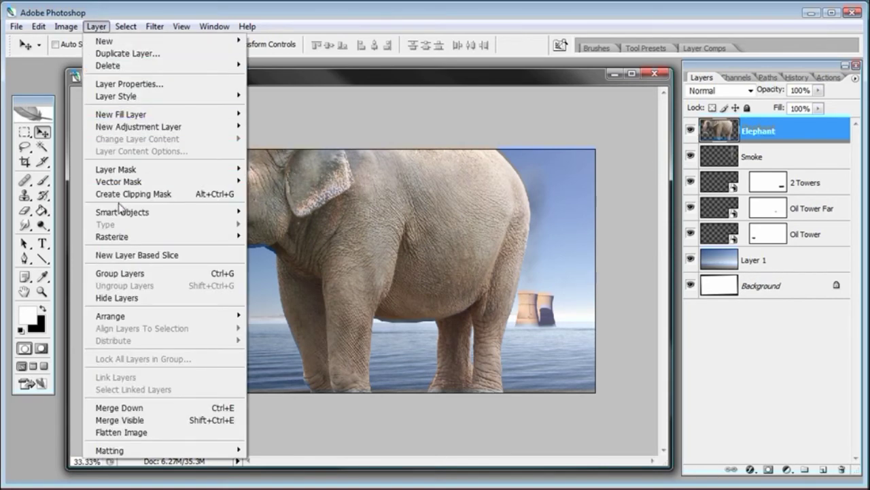
pyautogui.moveTo(158, 212)
pyautogui.click(265, 212)
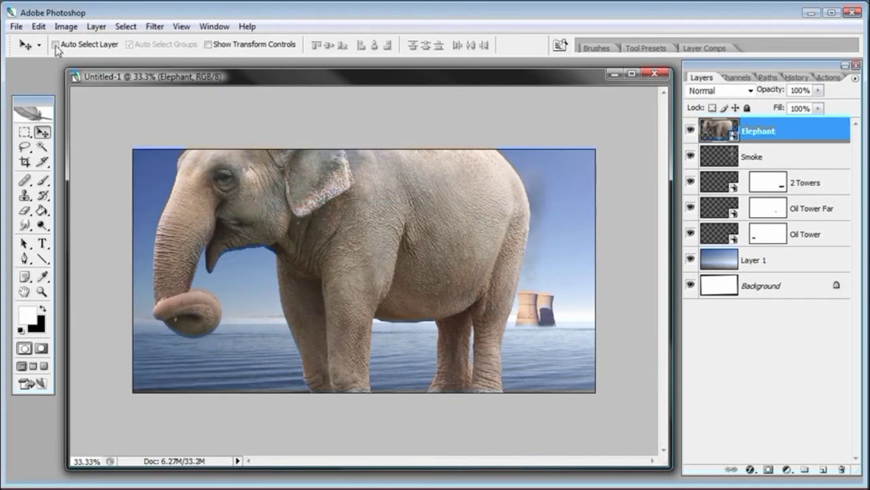
# Step: Free-transform the elephant proportionally to 31.7% and place it standing in the water between the two oil towers
pyautogui.click(38, 25)
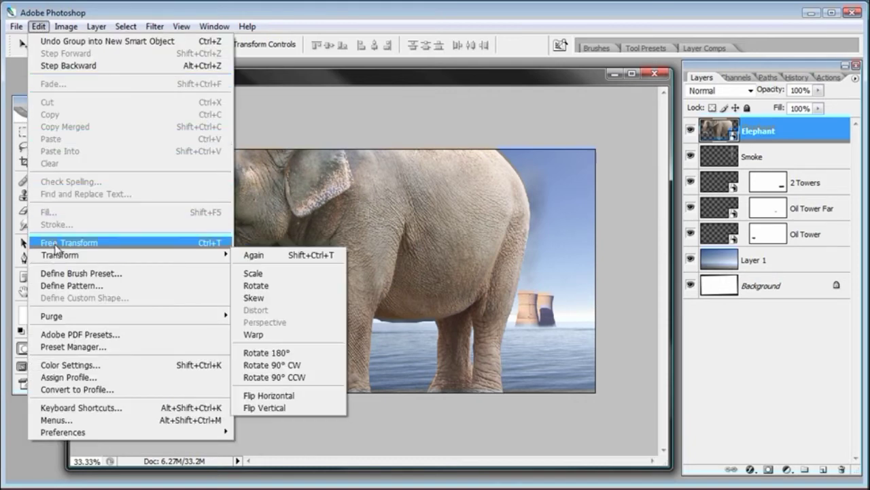
pyautogui.click(64, 242)
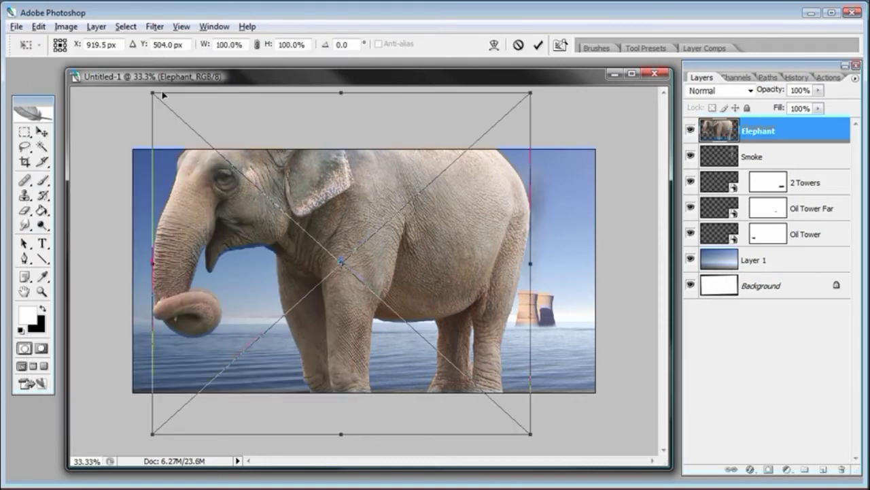
pyautogui.moveTo(153, 93); pyautogui.dragTo(273, 198)
pyautogui.moveTo(344, 240); pyautogui.dragTo(354, 279)
pyautogui.moveTo(279, 245); pyautogui.dragTo(299, 250)
pyautogui.moveTo(362, 275); pyautogui.dragTo(360, 271)
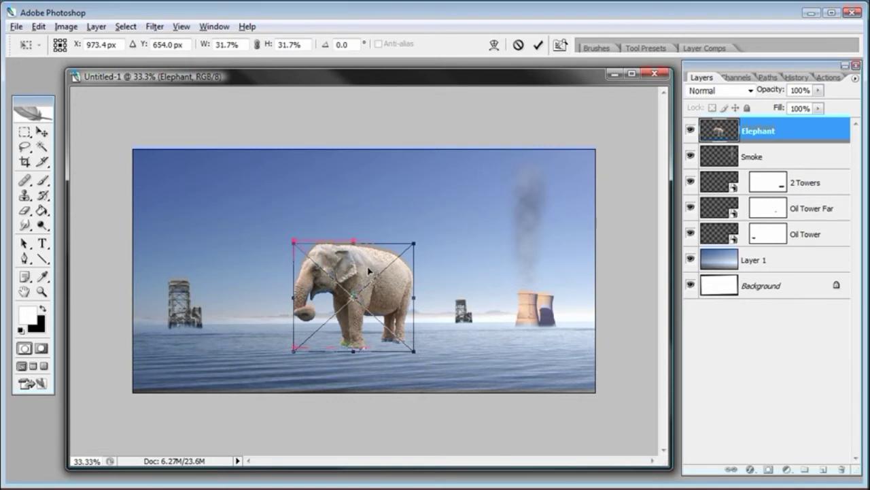
pyautogui.moveTo(368, 271); pyautogui.dragTo(366, 278)
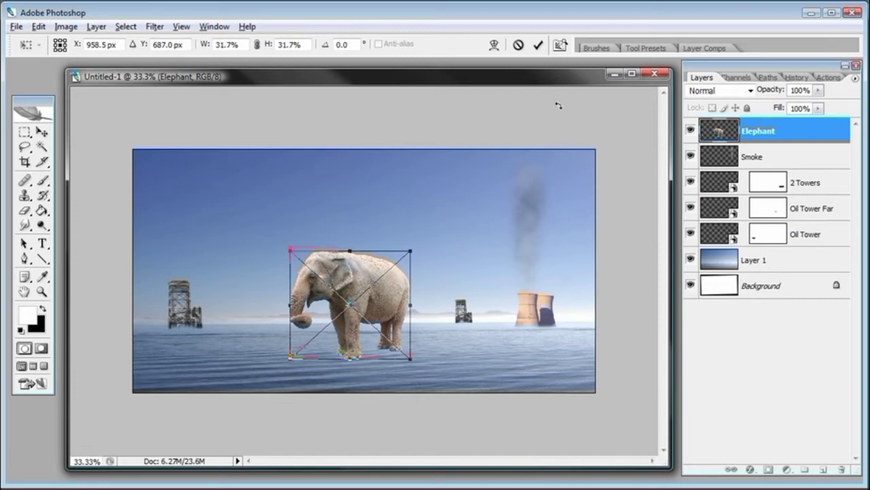
pyautogui.click(538, 45)
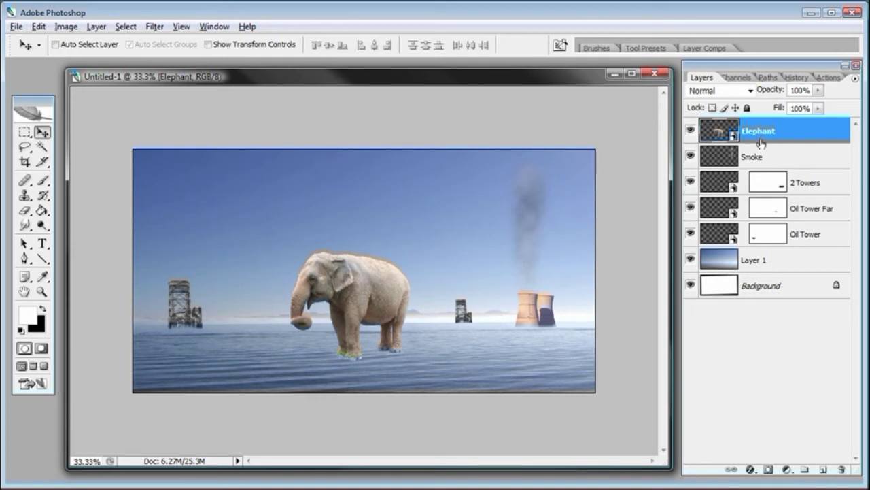
# Step: Add a layer mask to the Elephant layer and hide the hind feet with a soft 93 px black brush
pyautogui.click(768, 469)
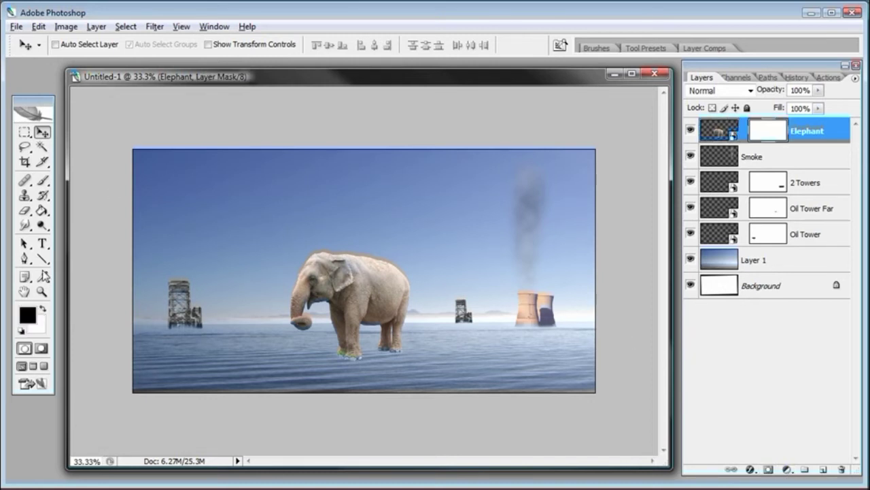
pyautogui.click(42, 291)
pyautogui.click(387, 317)
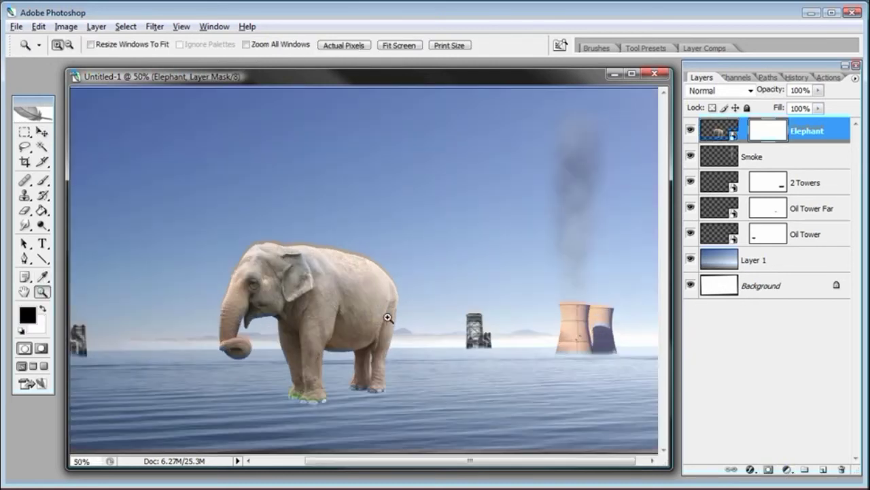
pyautogui.click(312, 376)
pyautogui.click(42, 180)
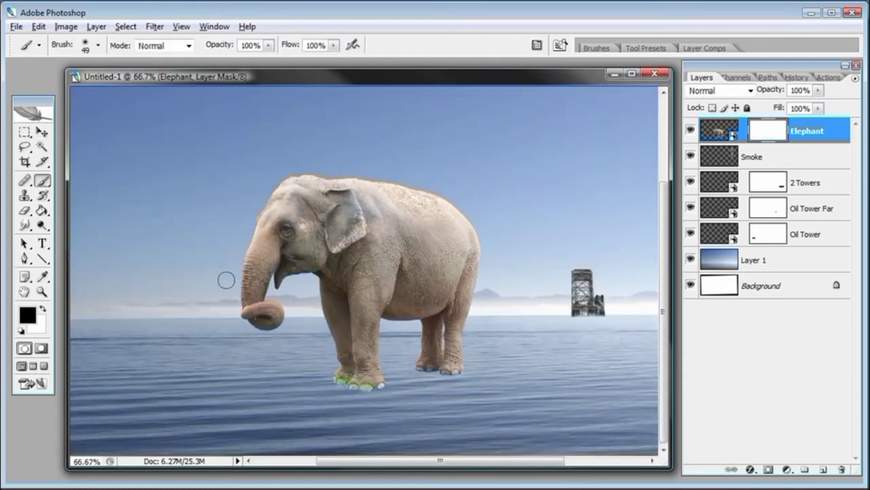
pyautogui.rightClick(471, 380)
pyautogui.moveTo(522, 408); pyautogui.dragTo(537, 411)
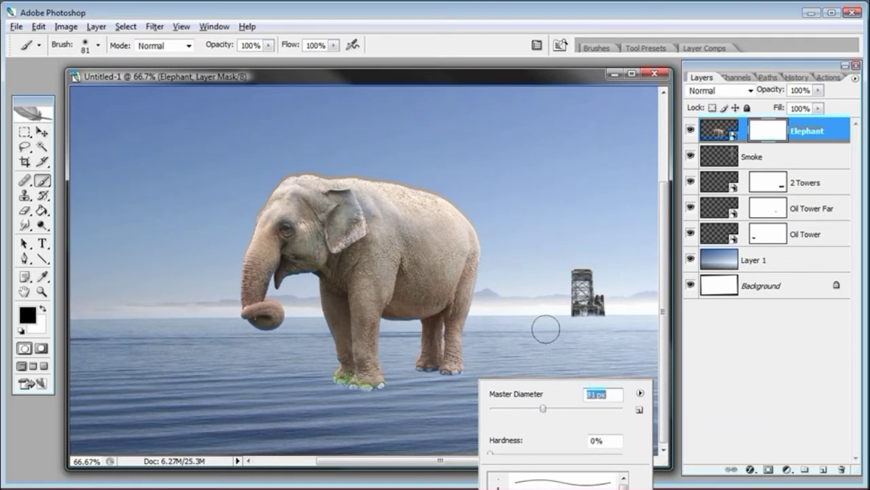
pyautogui.moveTo(546, 409); pyautogui.dragTo(551, 408)
pyautogui.click(550, 87)
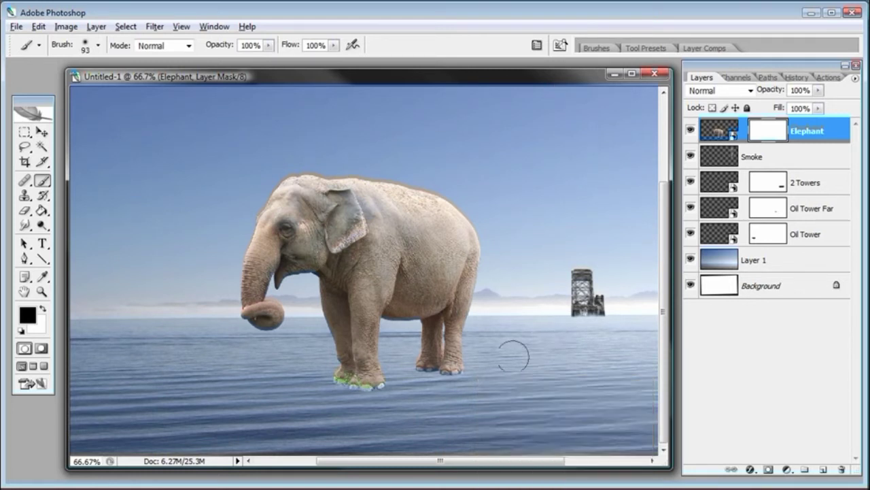
pyautogui.moveTo(476, 381)
pyautogui.mouseDown()
pyautogui.moveTo(429, 388)
pyautogui.moveTo(430, 379)
pyautogui.moveTo(412, 375)
pyautogui.moveTo(447, 387)
pyautogui.mouseUp()
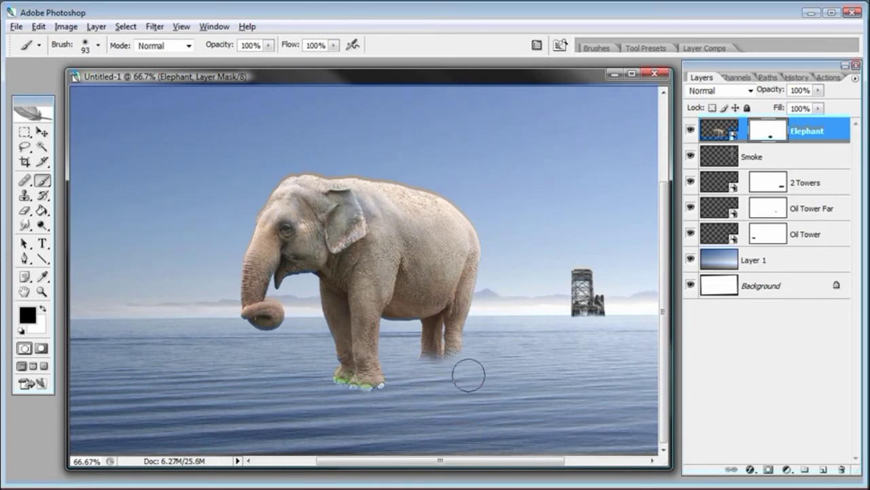
pyautogui.moveTo(420, 367)
pyautogui.mouseDown()
pyautogui.moveTo(435, 361)
pyautogui.moveTo(445, 370)
pyautogui.moveTo(424, 363)
pyautogui.moveTo(459, 371)
pyautogui.mouseUp()
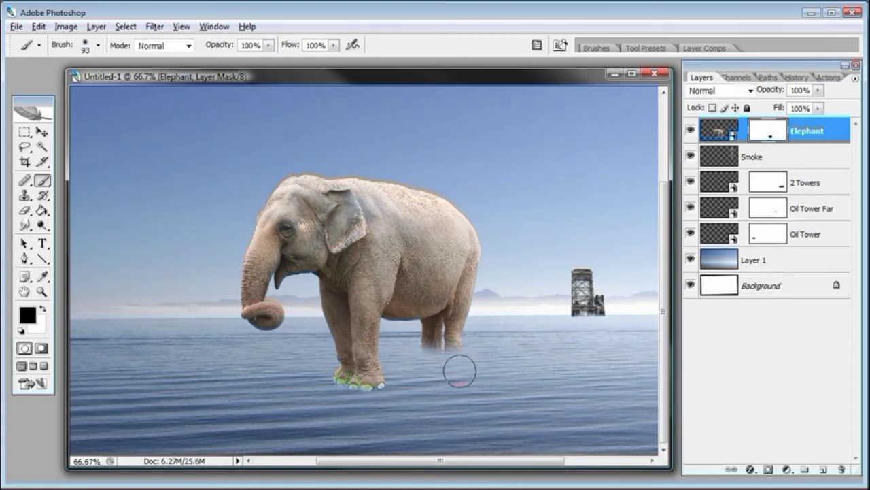
# Step: Increase the brush hardness slightly and paint black on the Elephant mask to hide the front feet below the waterline
pyautogui.moveTo(404, 398)
pyautogui.mouseDown()
pyautogui.moveTo(340, 387)
pyautogui.moveTo(371, 386)
pyautogui.moveTo(344, 377)
pyautogui.moveTo(375, 373)
pyautogui.moveTo(351, 372)
pyautogui.moveTo(376, 363)
pyautogui.moveTo(346, 362)
pyautogui.moveTo(404, 383)
pyautogui.moveTo(397, 385)
pyautogui.mouseUp()
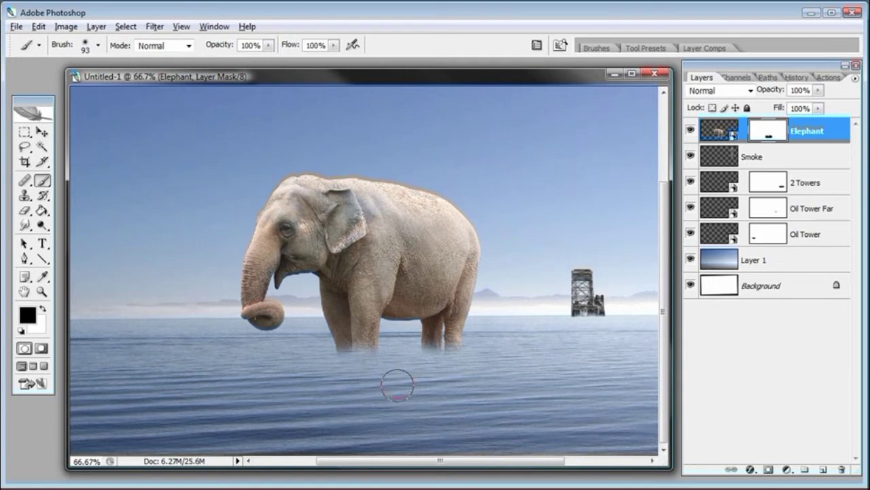
pyautogui.hotkey('ctrl', 'z')
pyautogui.rightClick(399, 385)
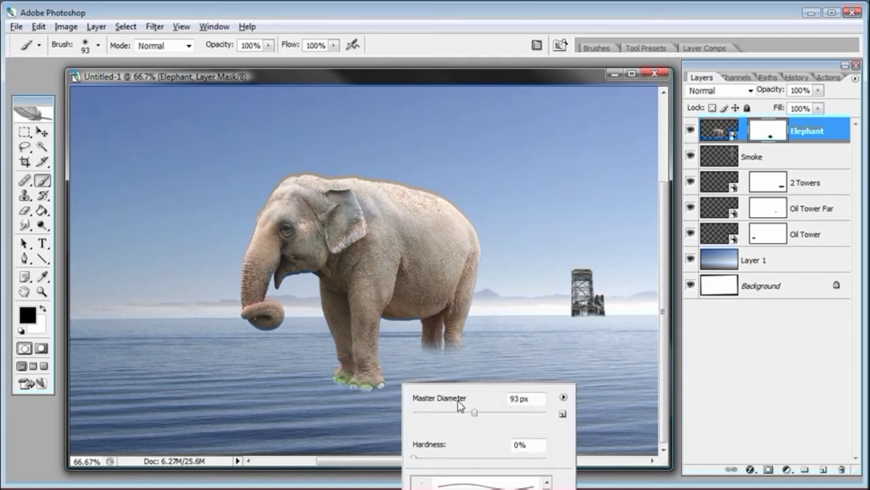
pyautogui.moveTo(436, 463); pyautogui.dragTo(442, 460)
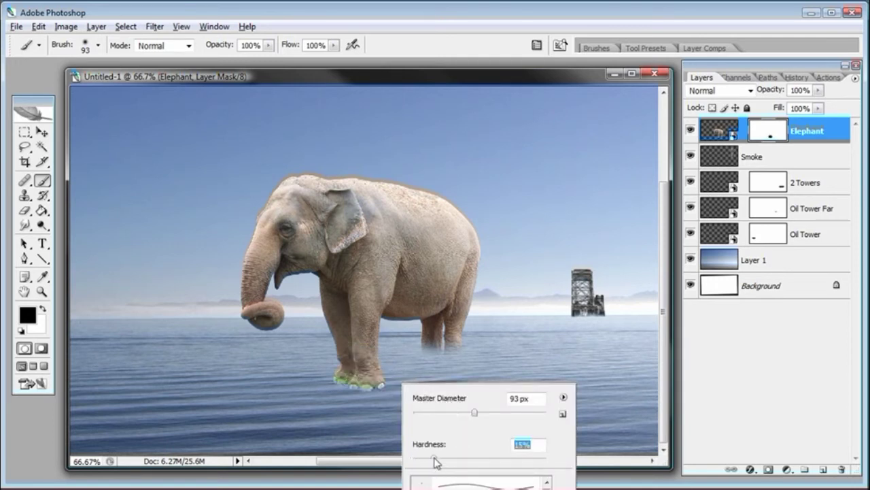
pyautogui.click(462, 90)
pyautogui.moveTo(384, 389)
pyautogui.mouseDown()
pyautogui.moveTo(326, 385)
pyautogui.moveTo(373, 388)
pyautogui.moveTo(383, 380)
pyautogui.moveTo(334, 384)
pyautogui.moveTo(372, 386)
pyautogui.moveTo(341, 373)
pyautogui.moveTo(367, 378)
pyautogui.moveTo(380, 369)
pyautogui.moveTo(344, 380)
pyautogui.moveTo(333, 376)
pyautogui.moveTo(361, 376)
pyautogui.moveTo(320, 370)
pyautogui.moveTo(377, 376)
pyautogui.moveTo(472, 369)
pyautogui.mouseUp()
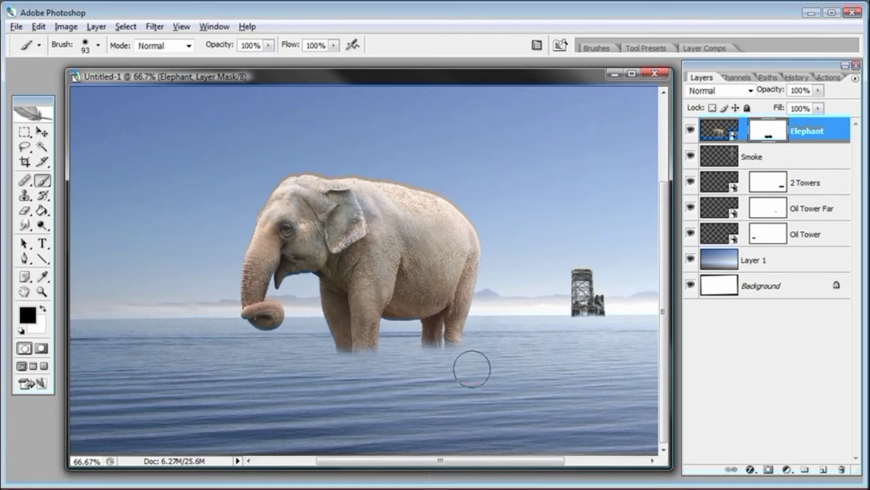
# Step: Raise the brush hardness to about 42% and refine the Elephant mask where the legs meet the water
pyautogui.rightClick(472, 368)
pyautogui.click(541, 443)
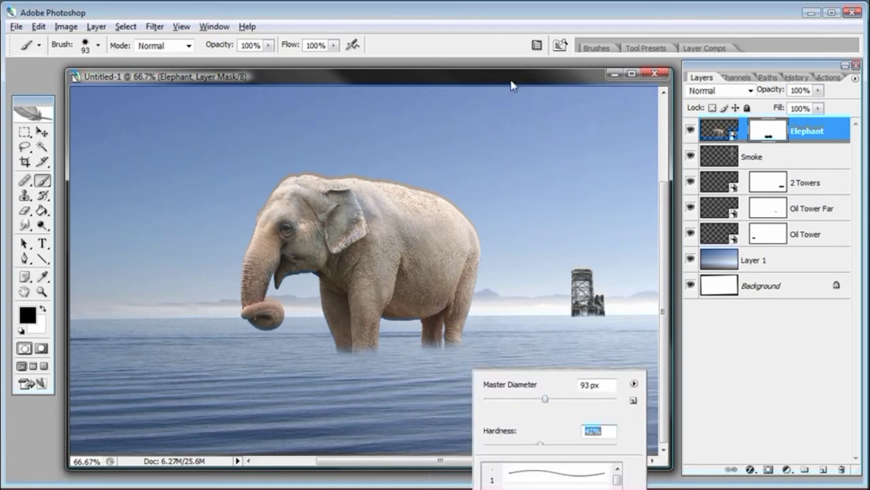
pyautogui.press('Return')
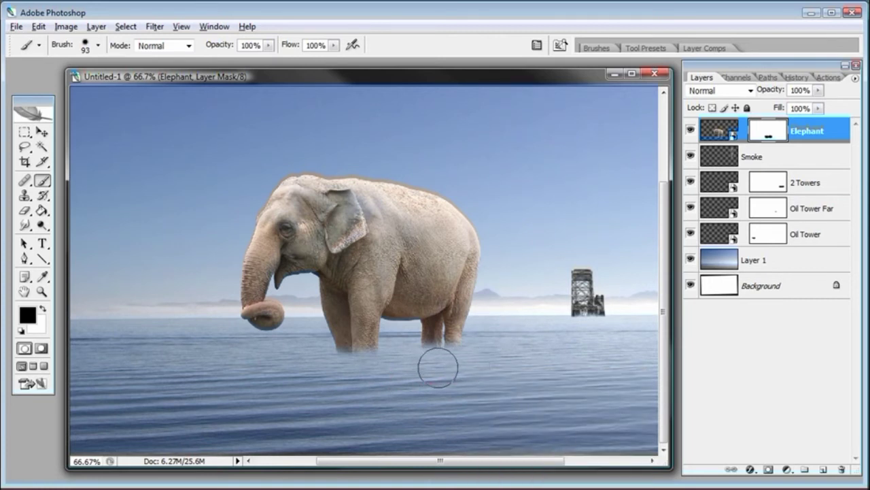
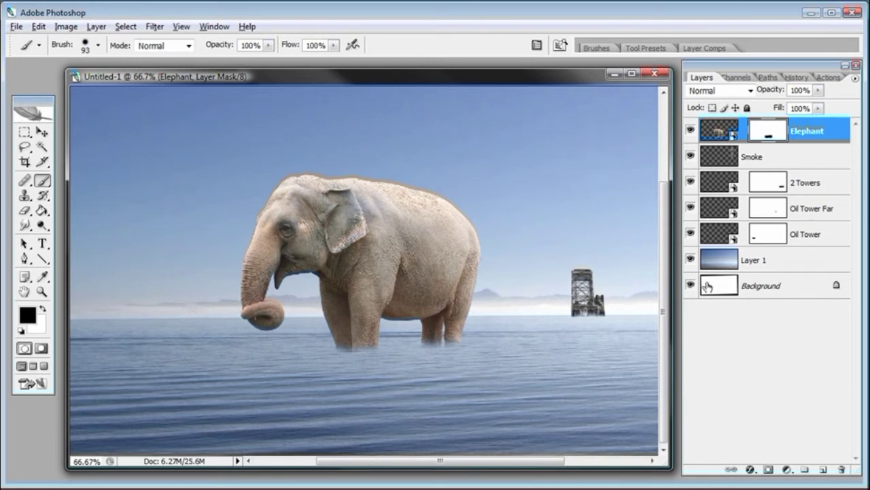
# Step: Rename Layer 1 as Water
pyautogui.doubleClick(760, 260)
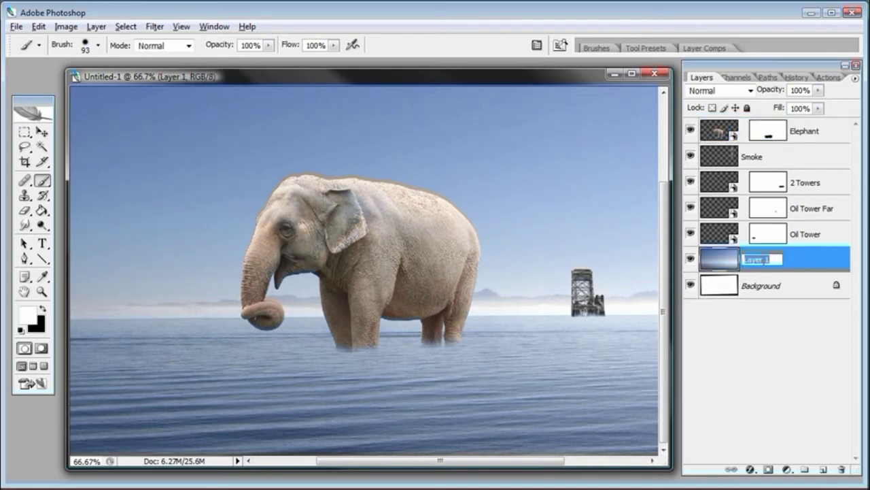
pyautogui.write('Water')
pyautogui.press('Return')
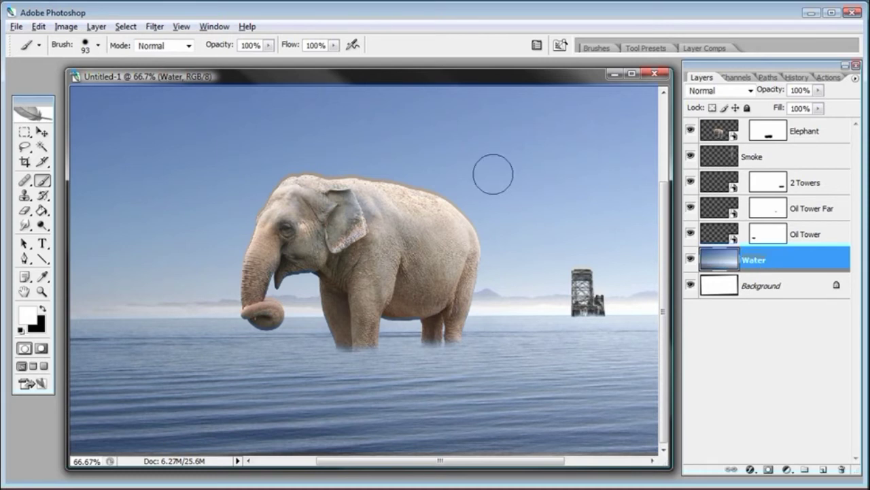
# Step: Draw a wide, flat elliptical selection on the water around the elephant's legs with the Elliptical Marquee tool
pyautogui.click(24, 132)
pyautogui.click(24, 133)
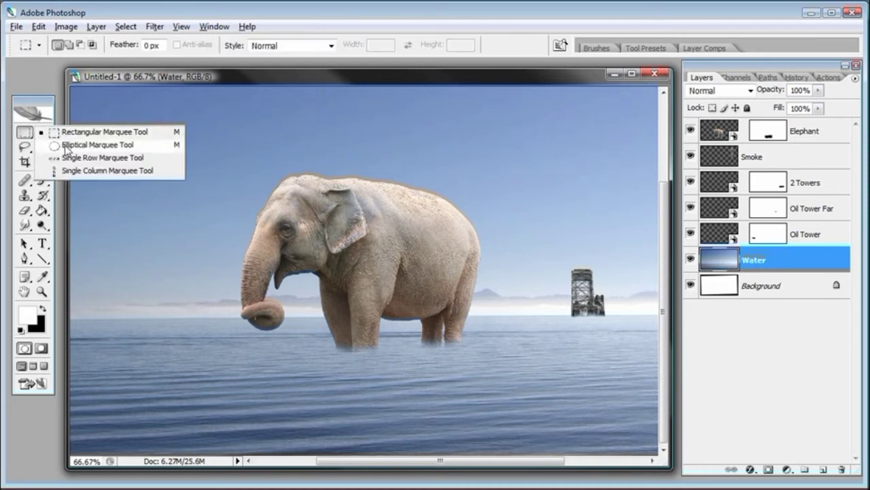
pyautogui.click(95, 145)
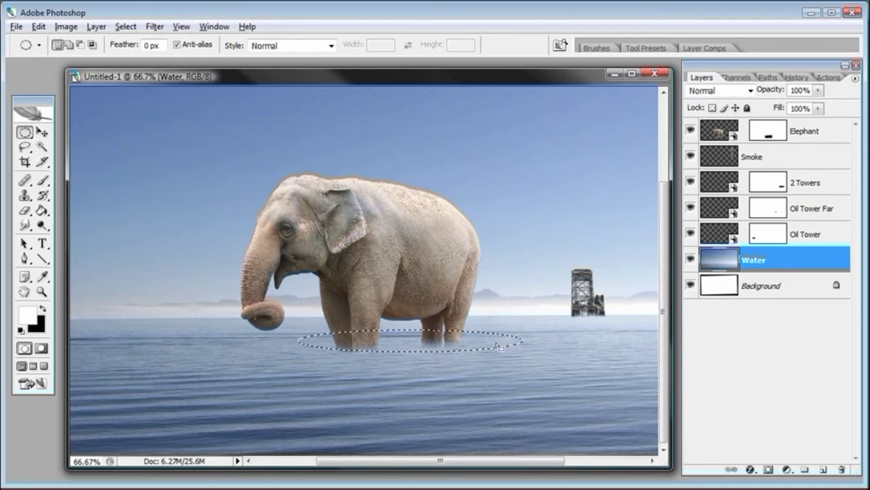
# Step: Move the elliptical selection slightly to centre it around the elephant's legs and feather it by 25 pixels
pyautogui.moveTo(484, 345); pyautogui.dragTo(476, 351)
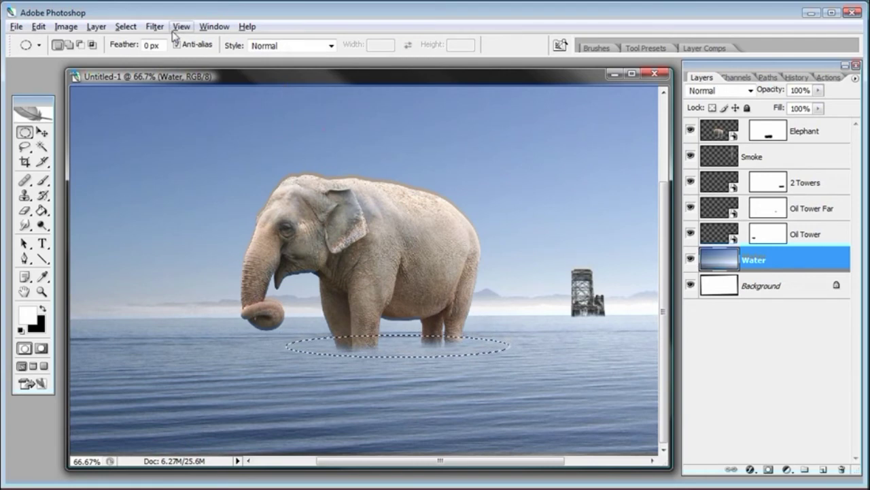
pyautogui.click(126, 26)
pyautogui.click(129, 159)
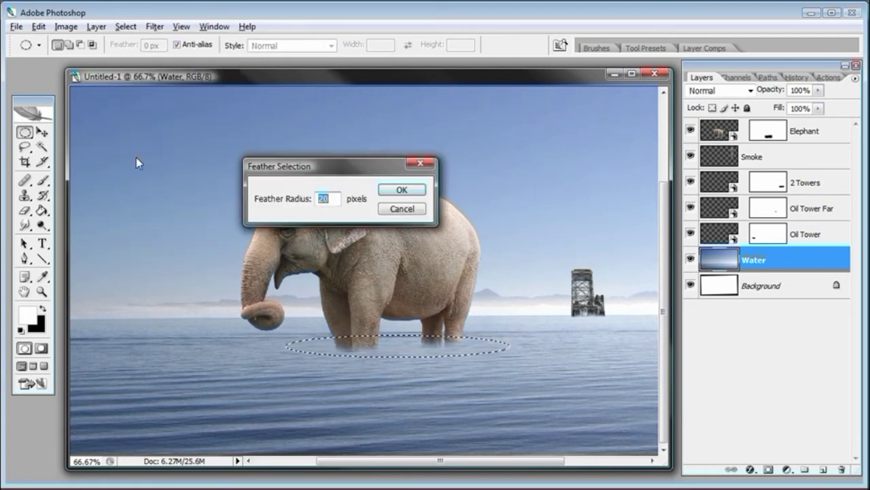
pyautogui.write('20')
pyautogui.press('BackSpace')
pyautogui.press('BackSpace')
pyautogui.write('25')
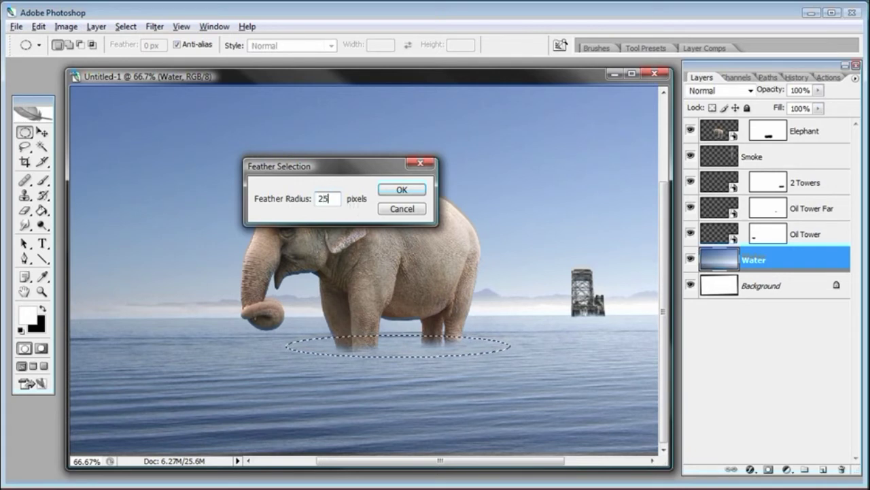
pyautogui.click(411, 192)
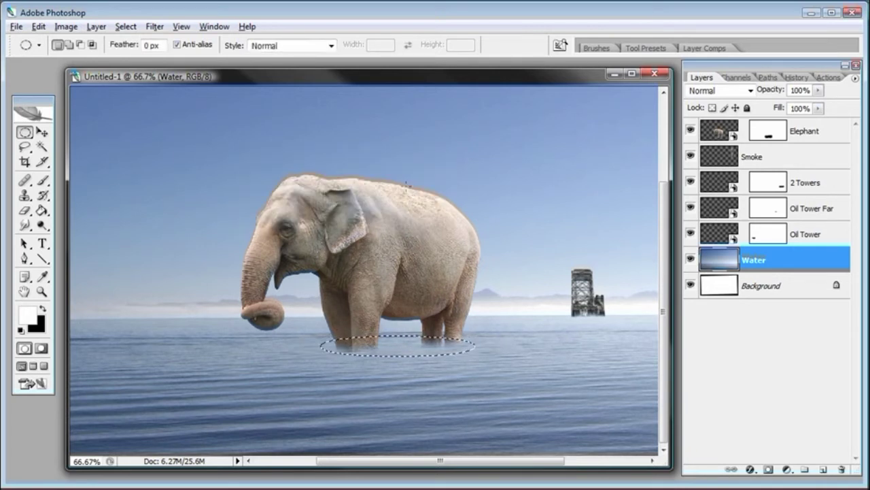
# Step: Open the Distort filters for the feathered water selection on the Water layer
pyautogui.click(155, 26)
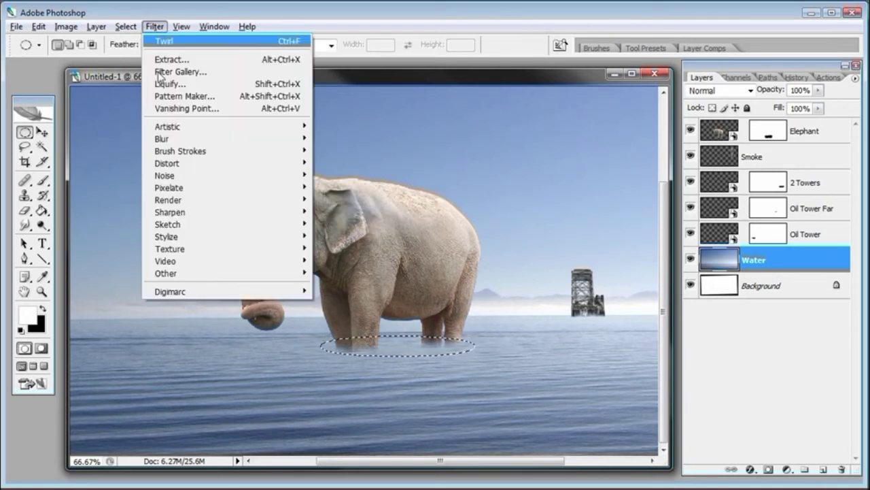
pyautogui.moveTo(174, 167)
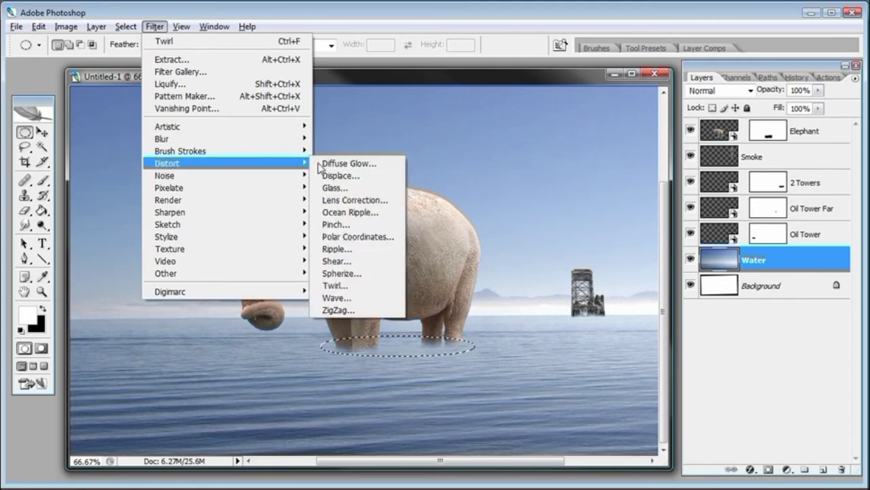
# Step: Apply a Twirl distortion with an angle of 336° to the selected water around the elephant's legs, and deselect
pyautogui.click(332, 286)
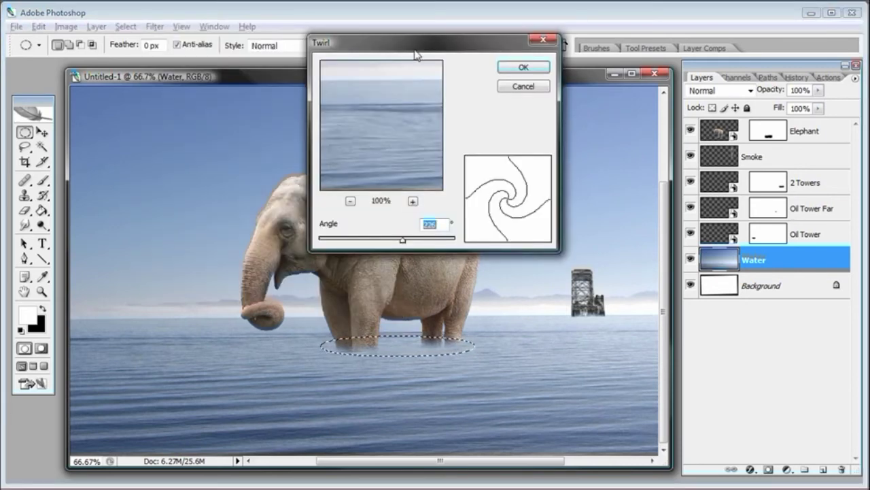
pyautogui.moveTo(414, 56); pyautogui.dragTo(482, 61)
pyautogui.click(419, 218)
pyautogui.moveTo(472, 257)
pyautogui.mouseDown()
pyautogui.moveTo(501, 259)
pyautogui.moveTo(439, 257)
pyautogui.moveTo(478, 260)
pyautogui.mouseUp()
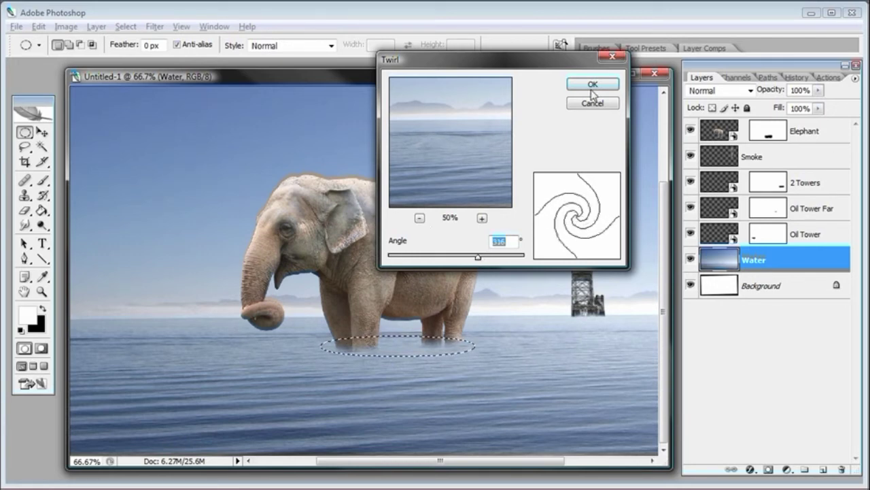
pyautogui.click(591, 87)
pyautogui.hotkey('ctrl', 'd')
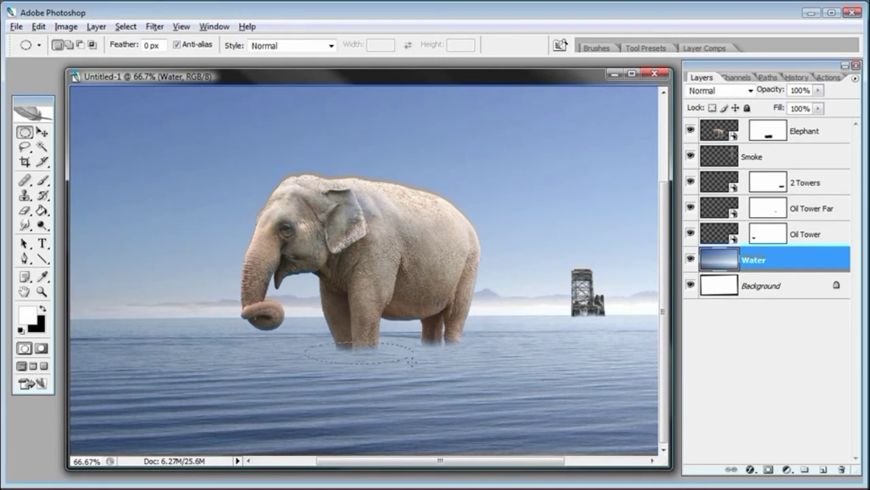
# Step: Draw an elliptical selection on the water around the elephant's front legs and feather it by 20 pixels
pyautogui.moveTo(413, 360); pyautogui.dragTo(410, 359)
pyautogui.click(125, 26)
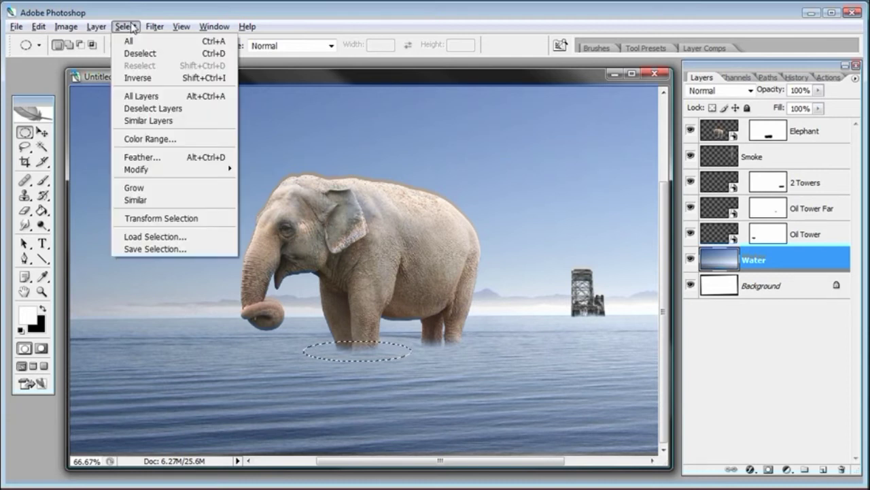
pyautogui.click(139, 158)
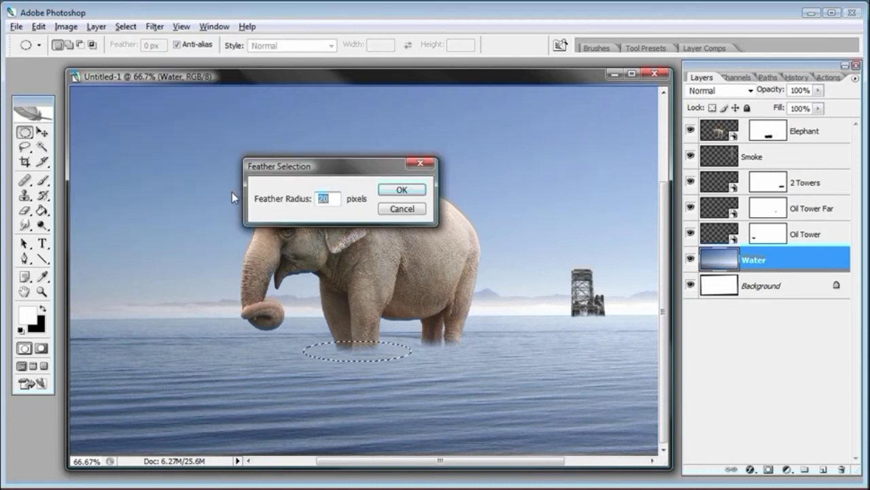
pyautogui.click(401, 191)
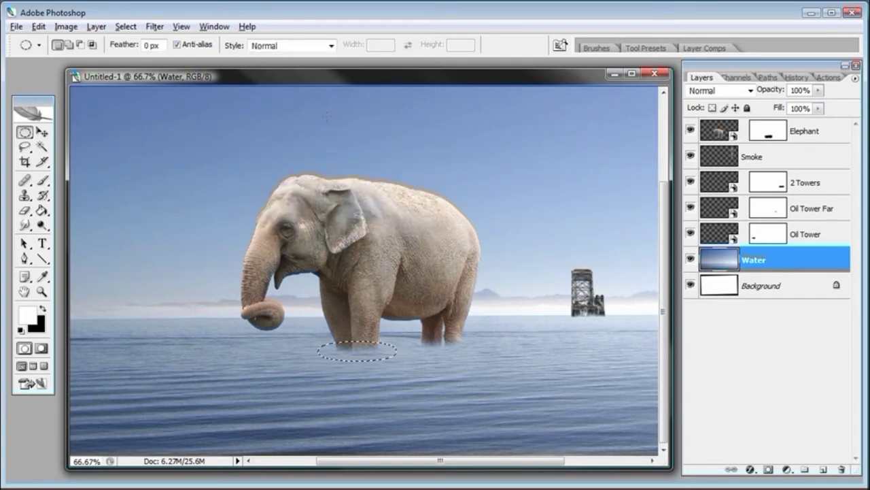
# Step: Start a ZigZag distortion on the selected water, compare the Around center and Out from center styles, and choose Pond ripples
pyautogui.click(155, 27)
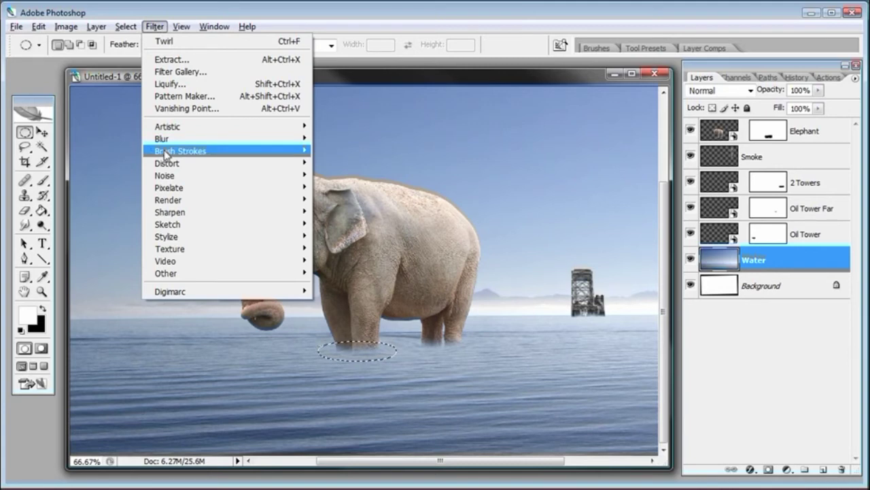
pyautogui.moveTo(166, 163)
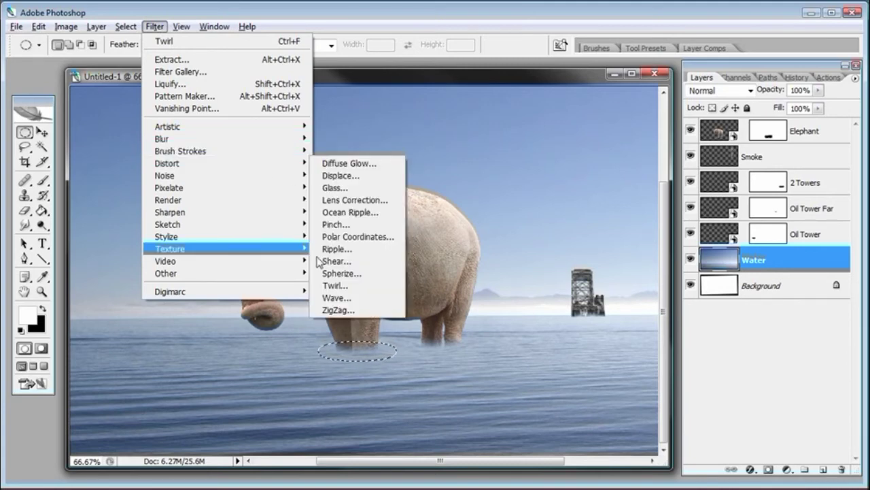
pyautogui.click(340, 309)
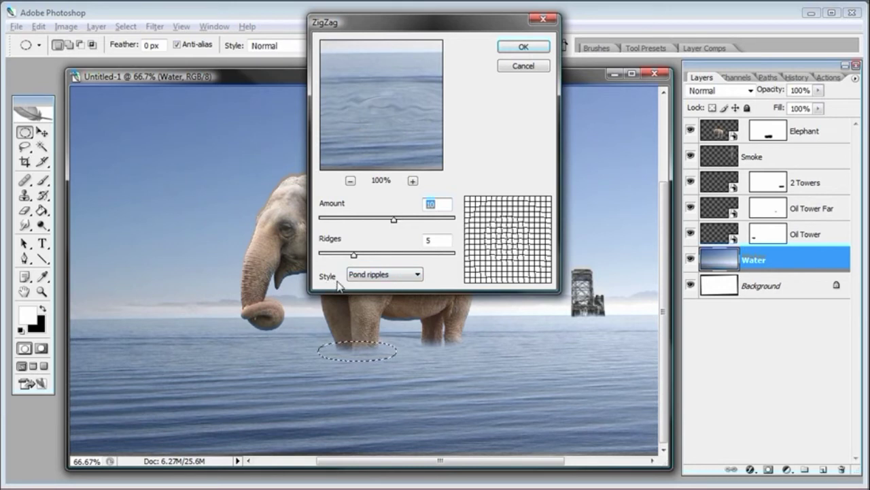
pyautogui.click(394, 279)
pyautogui.click(401, 285)
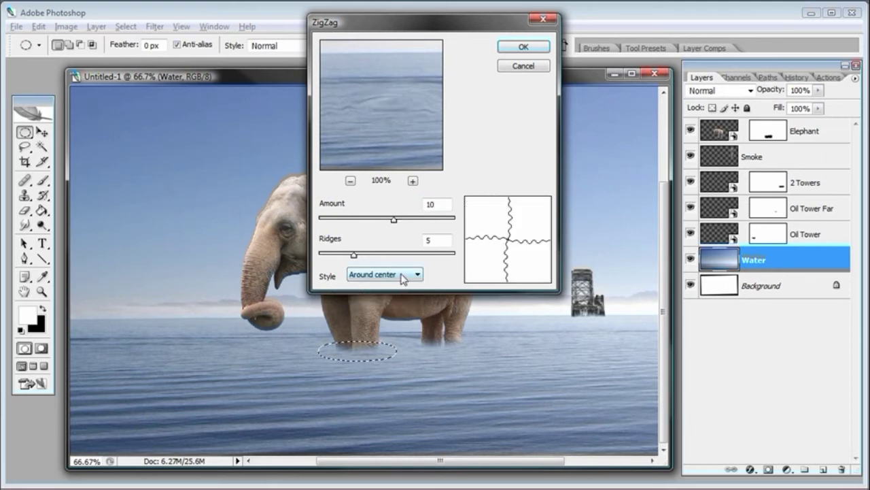
pyautogui.click(403, 278)
pyautogui.click(398, 292)
pyautogui.click(393, 278)
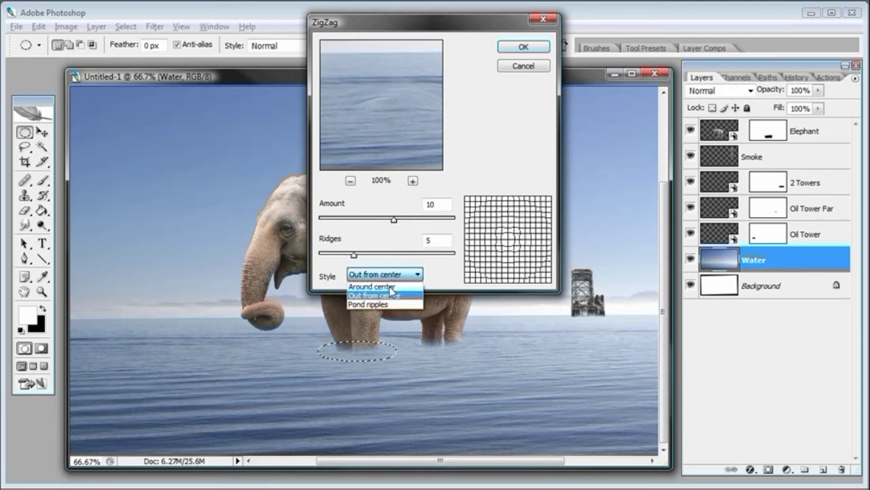
pyautogui.click(391, 302)
# Step: Apply the ZigZag ripples with amount 11 and ridges 5, and deselect the water around the front legs
pyautogui.moveTo(395, 226); pyautogui.dragTo(396, 226)
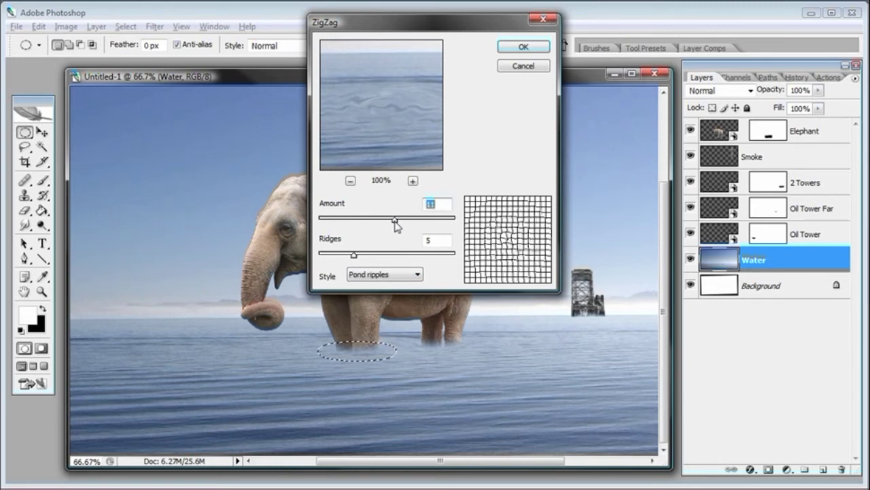
pyautogui.moveTo(354, 255)
pyautogui.mouseDown()
pyautogui.moveTo(365, 256)
pyautogui.moveTo(336, 257)
pyautogui.moveTo(349, 257)
pyautogui.mouseUp()
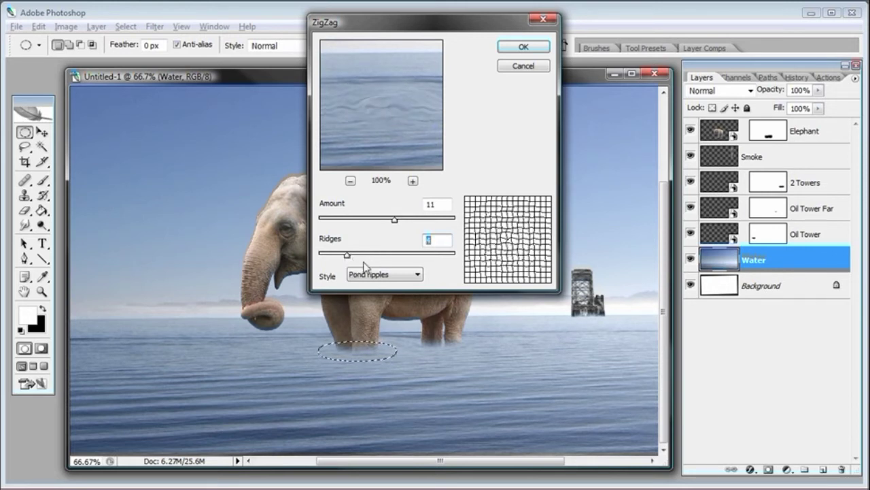
pyautogui.click(366, 254)
pyautogui.moveTo(356, 259); pyautogui.dragTo(354, 255)
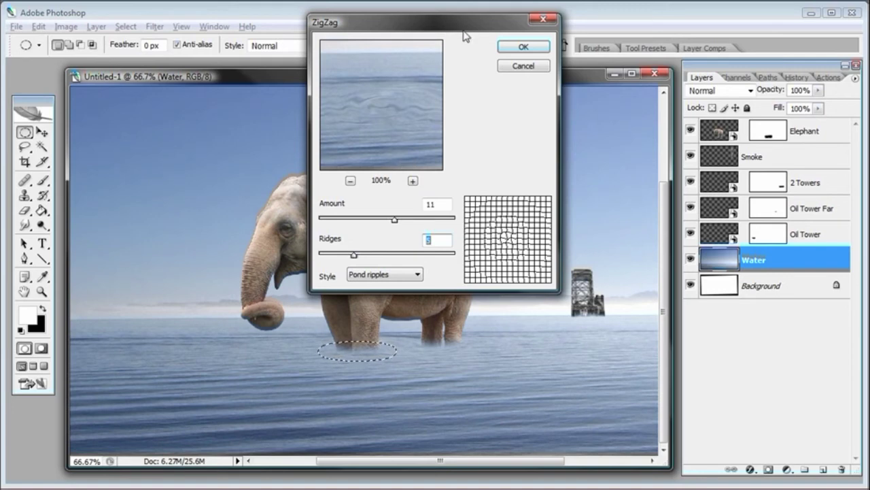
pyautogui.click(517, 47)
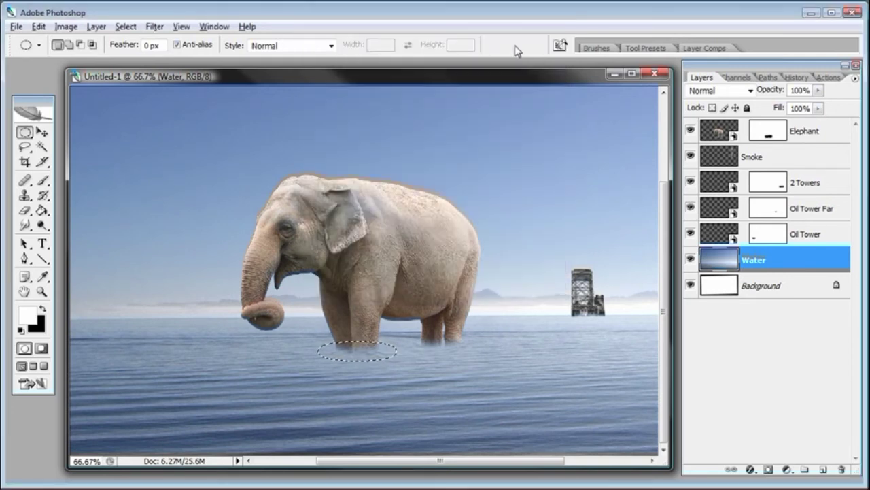
pyautogui.hotkey('ctrl', 'd')
# Step: Draw an elliptical selection on the water around the elephant's hind legs and feather it by 20 pixels
pyautogui.click(43, 292)
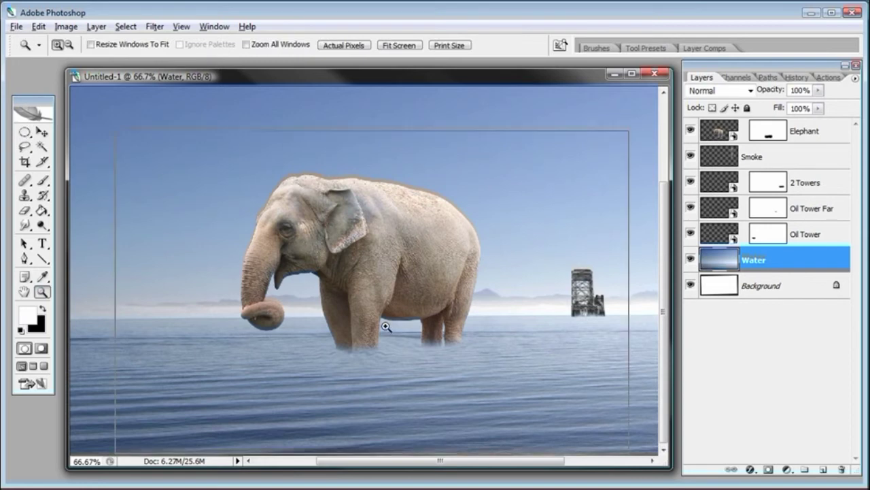
pyautogui.click(386, 328)
pyautogui.click(380, 289)
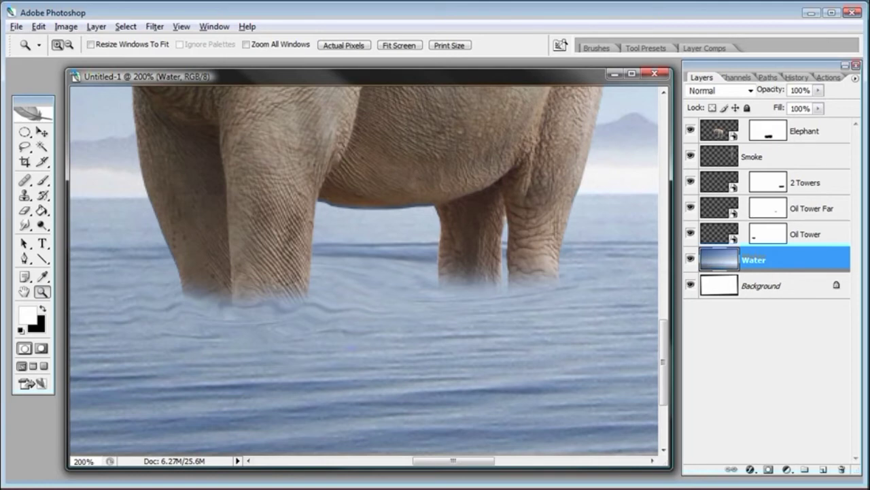
pyautogui.hotkey('ctrl', '-')
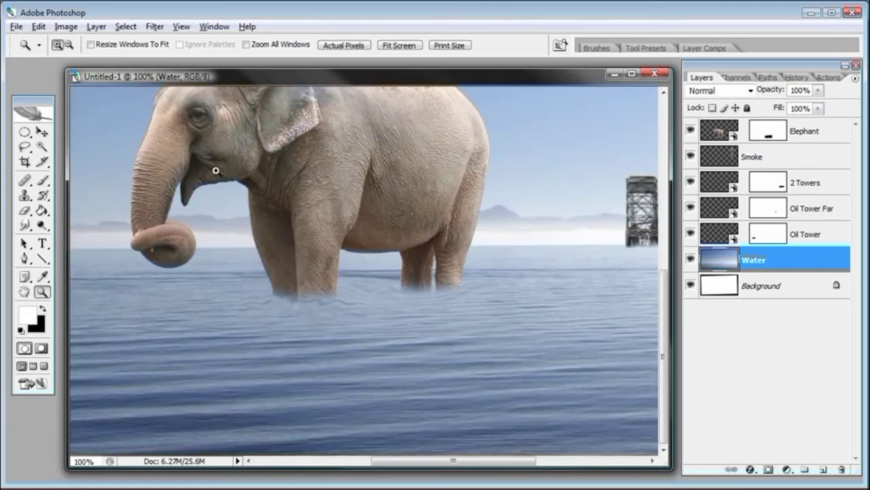
pyautogui.click(24, 132)
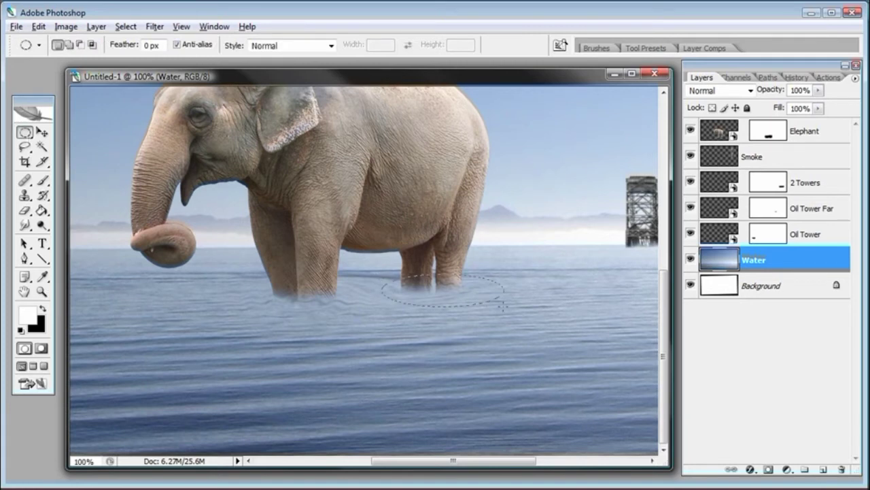
pyautogui.moveTo(515, 304)
pyautogui.mouseDown()
pyautogui.moveTo(479, 299)
pyautogui.moveTo(499, 304)
pyautogui.mouseUp()
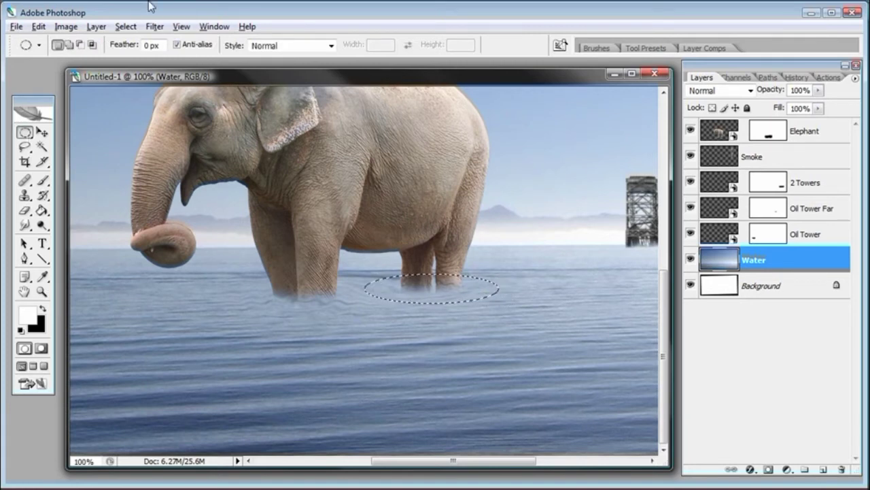
pyautogui.click(126, 26)
pyautogui.click(143, 157)
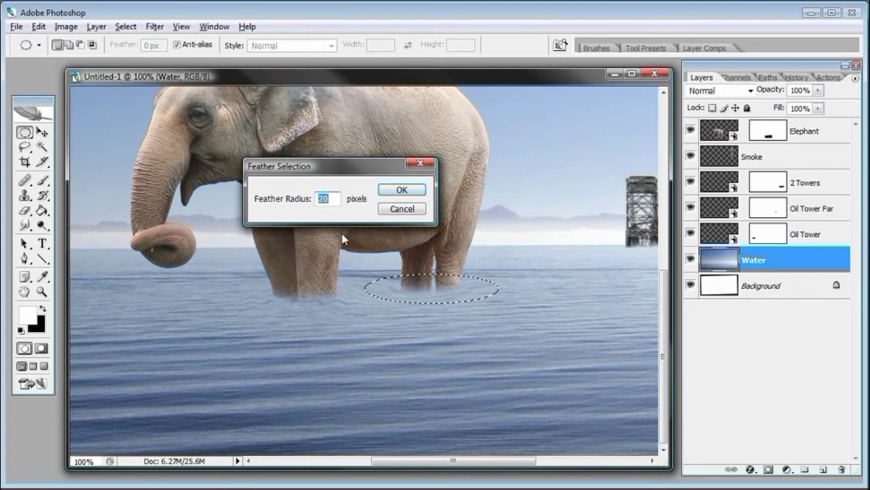
pyautogui.click(402, 190)
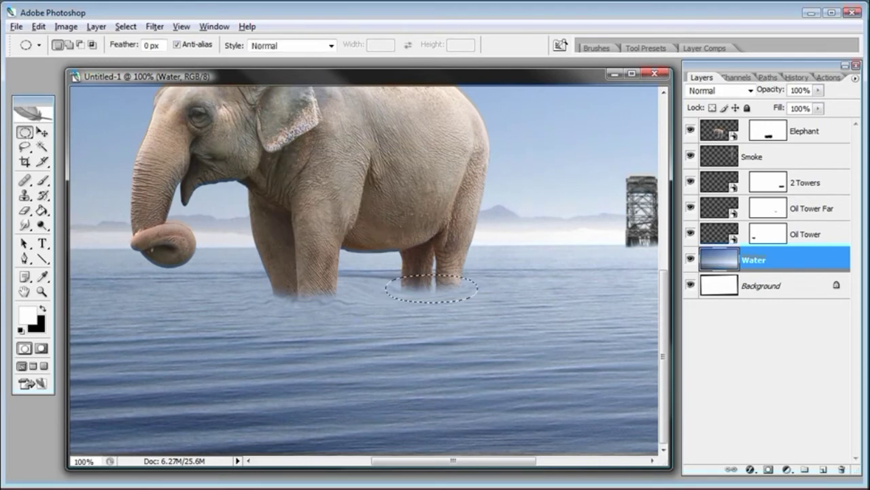
# Step: Reapply the last ZigZag filter to the water around the hind legs and deselect
pyautogui.click(157, 27)
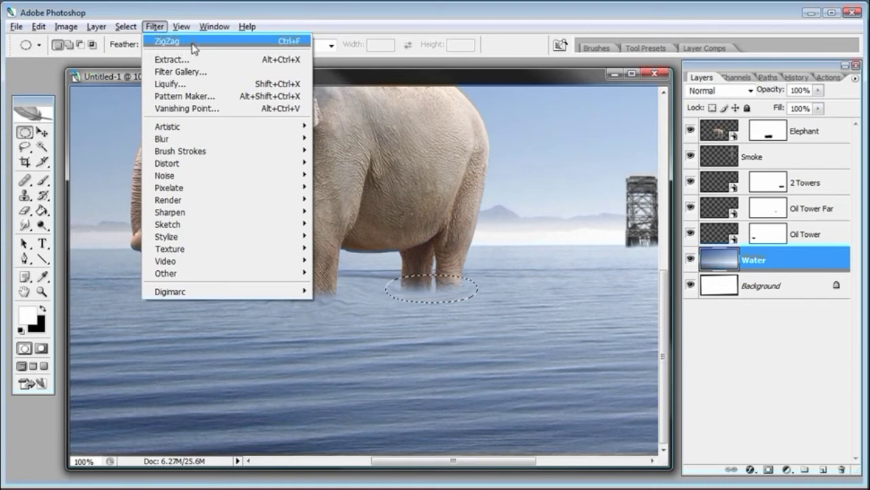
pyautogui.press('Escape')
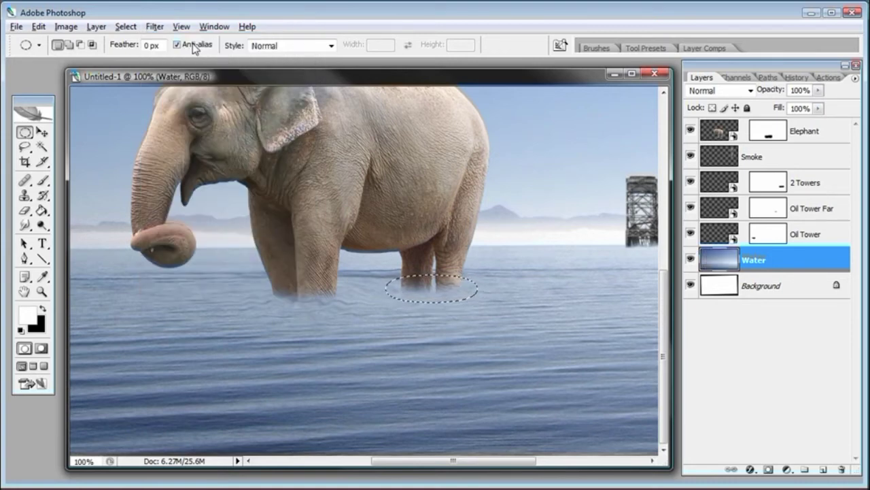
pyautogui.hotkey('ctrl', 'd')
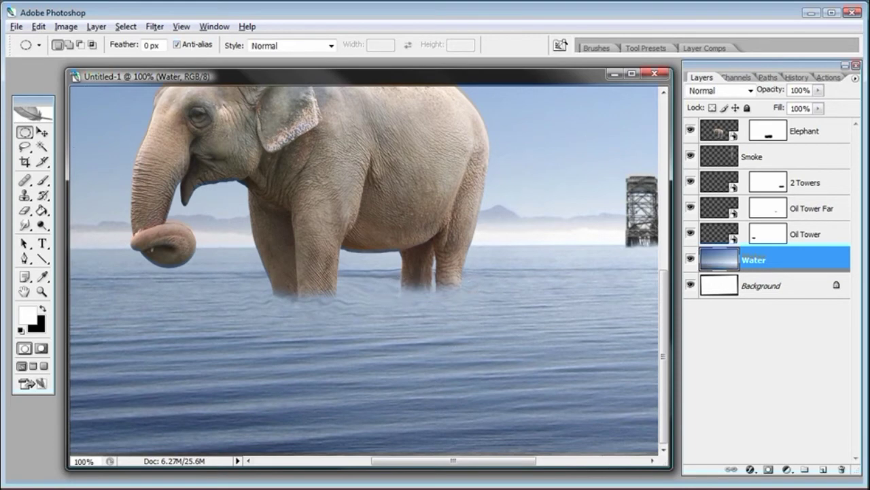
# Step: Reapply the ZigZag filter within a wide elliptical selection around all of the elephant's legs, feathered by 20 pixels
pyautogui.hotkey('ctrl', '-')
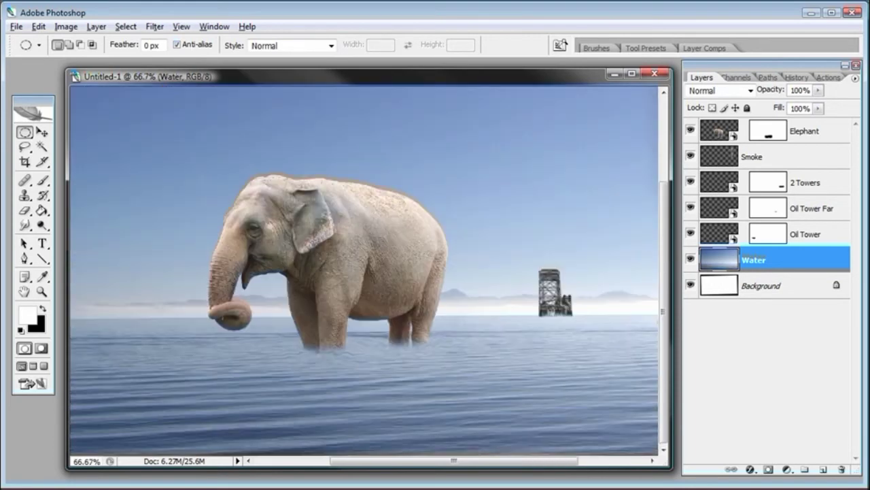
pyautogui.hotkey('ctrl', '-')
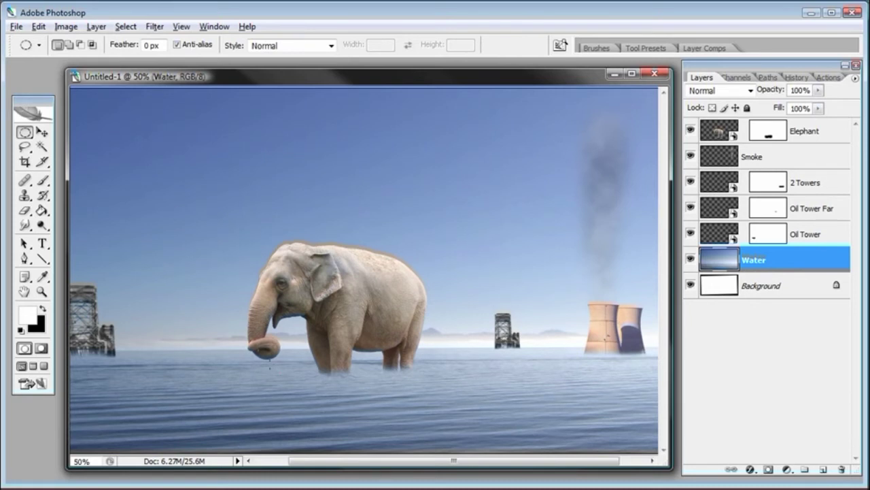
pyautogui.moveTo(495, 385); pyautogui.dragTo(419, 369)
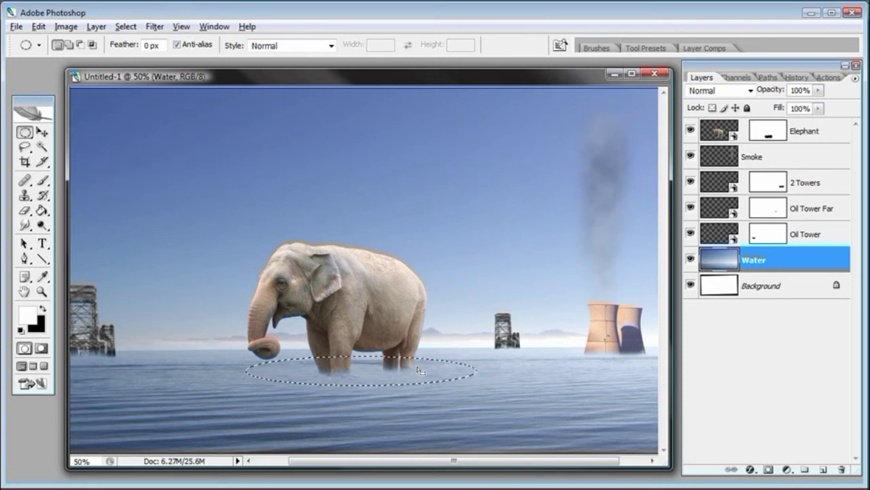
pyautogui.click(127, 26)
pyautogui.click(143, 157)
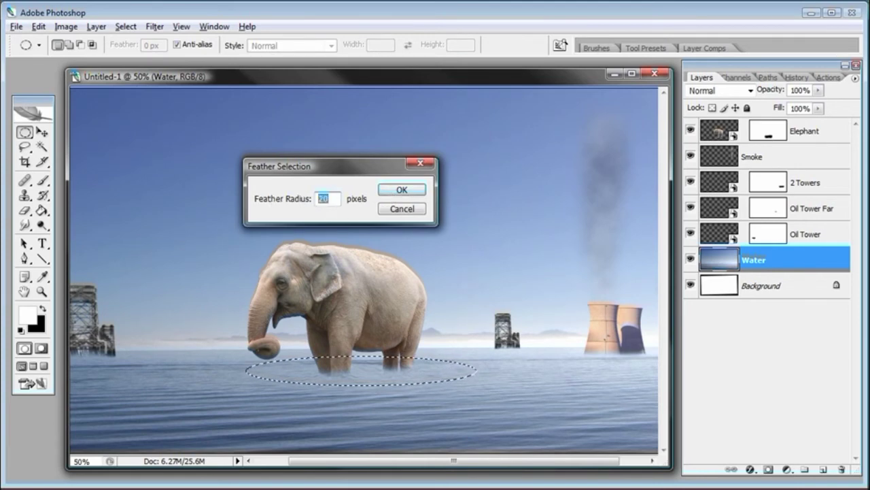
pyautogui.press('Return')
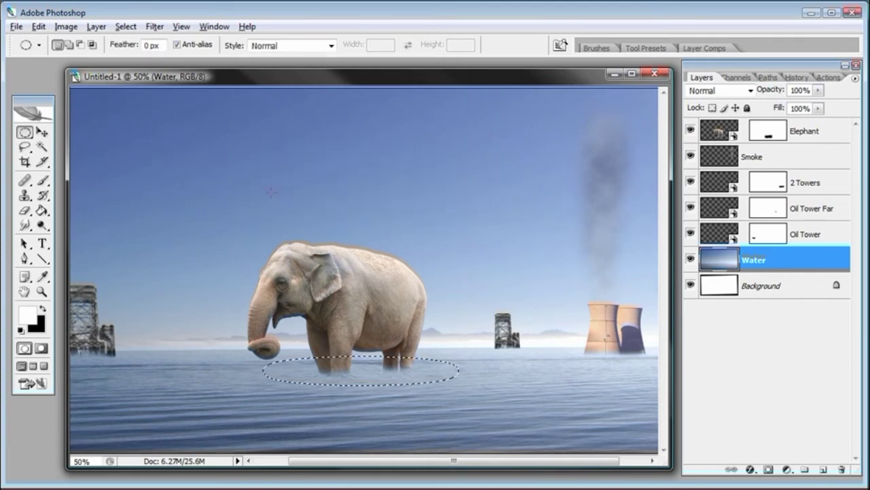
pyautogui.click(156, 27)
pyautogui.click(165, 39)
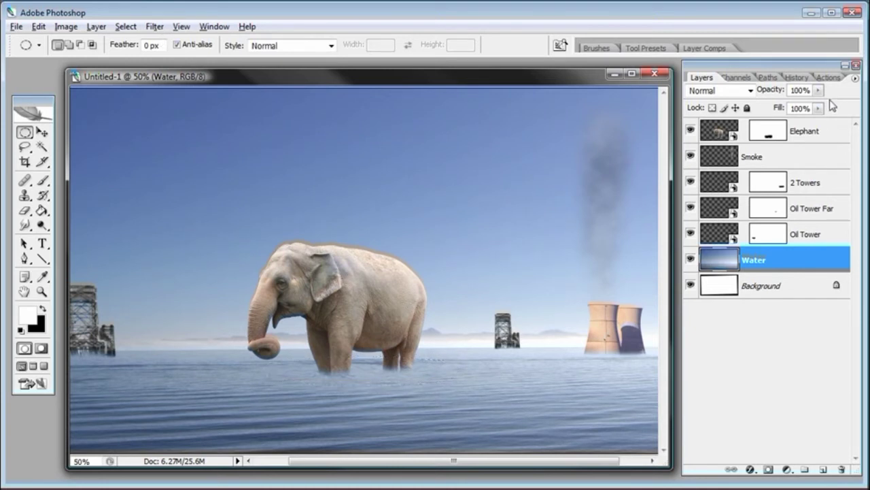
# Step: Compare the water around the elephant's legs in the history state before the ripples with the final deselect state
pyautogui.click(797, 77)
pyautogui.scroll(-15, 782, 427)
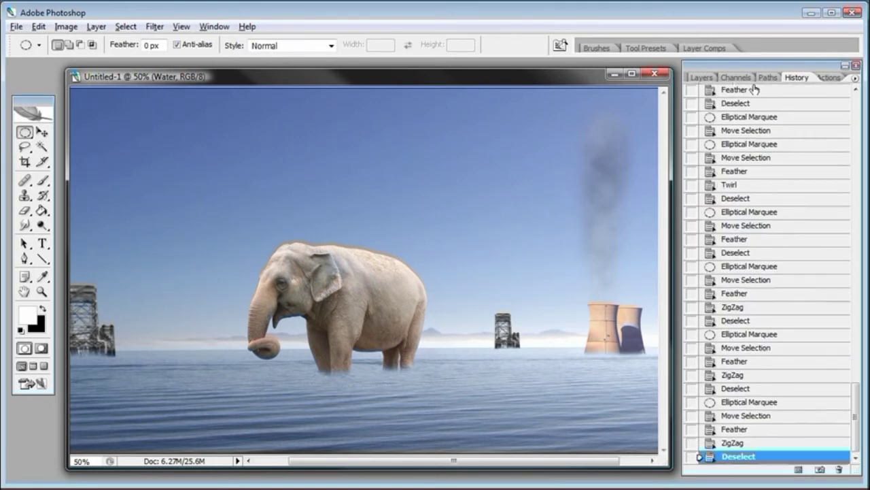
pyautogui.scroll(7, 775, 340)
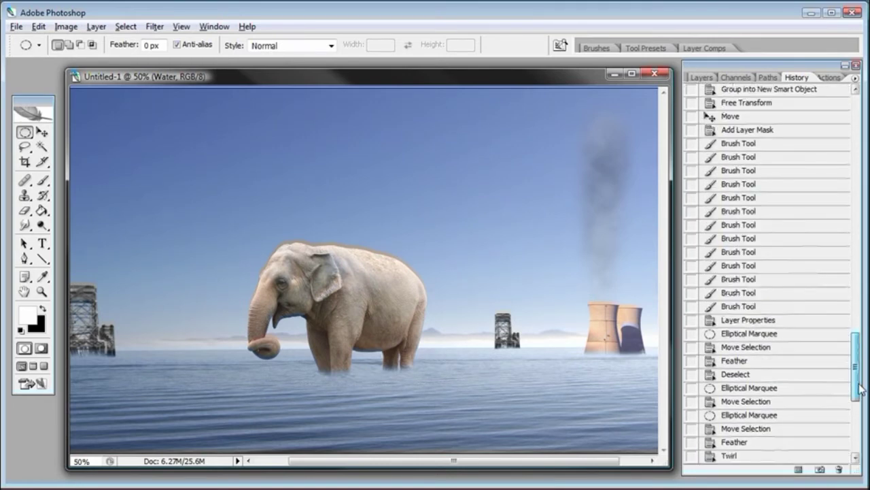
pyautogui.click(748, 306)
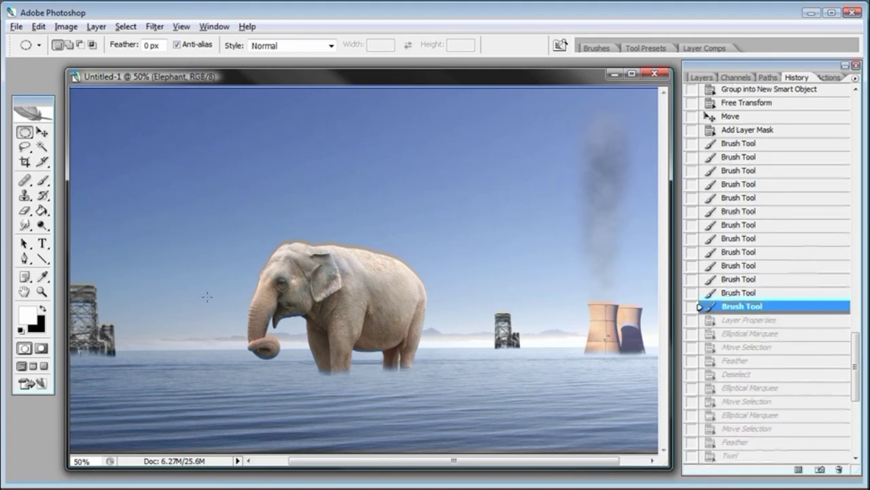
pyautogui.click(41, 291)
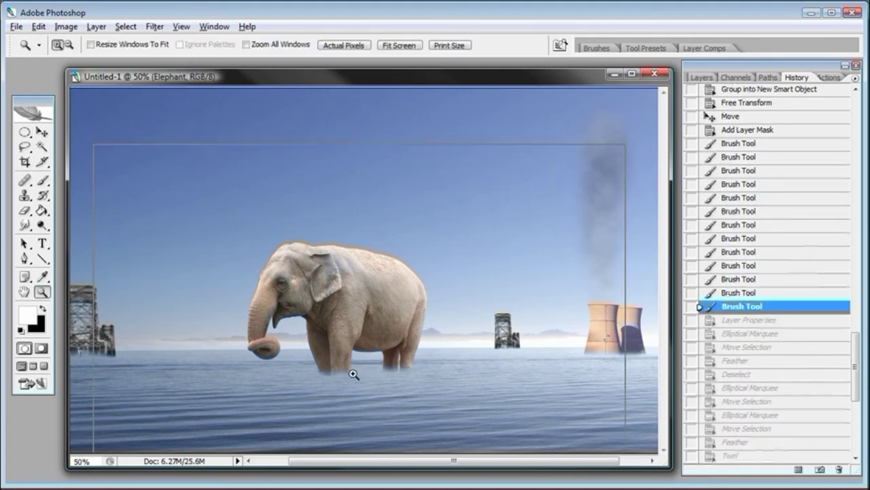
pyautogui.click(356, 375)
pyautogui.click(398, 346)
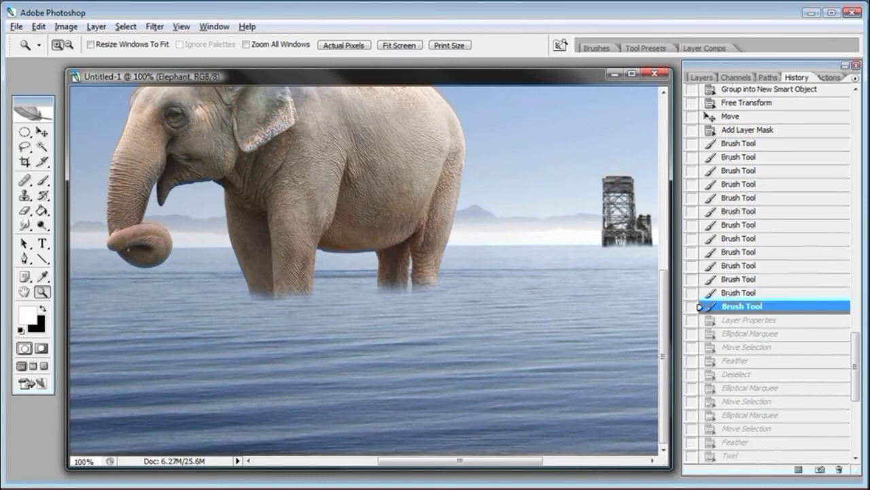
pyautogui.hotkey('ctrl', '-')
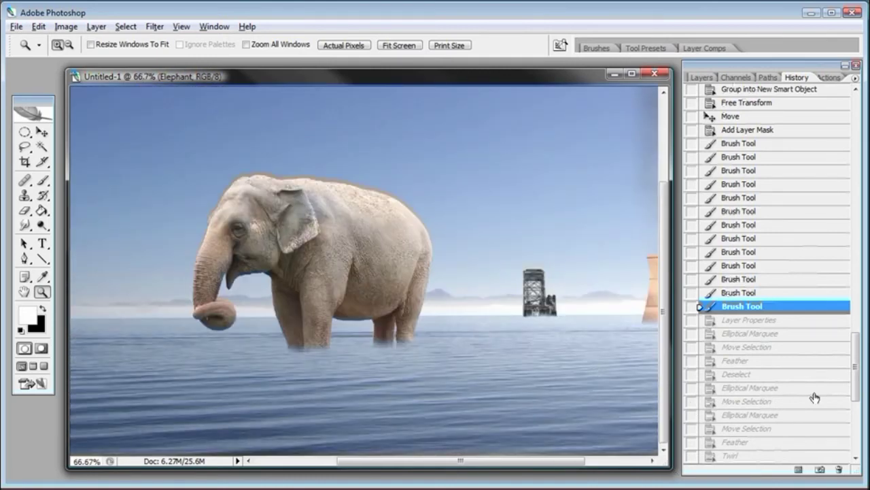
pyautogui.moveTo(858, 347); pyautogui.dragTo(860, 460)
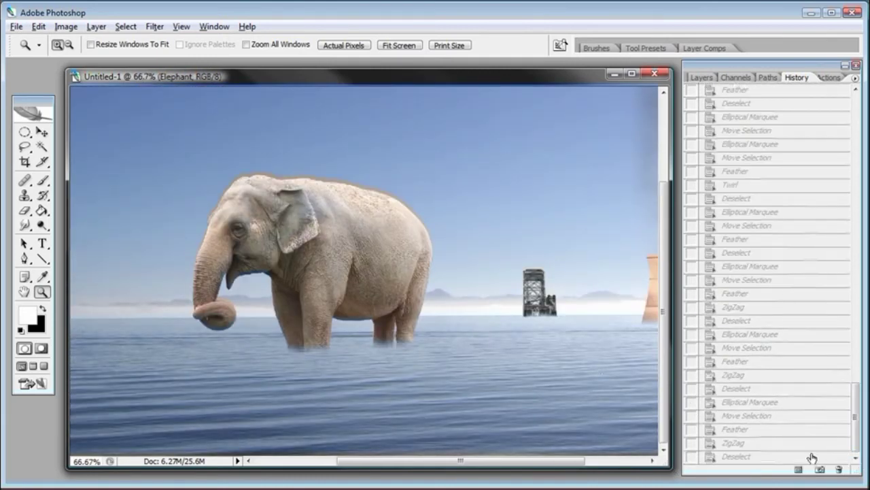
pyautogui.click(802, 457)
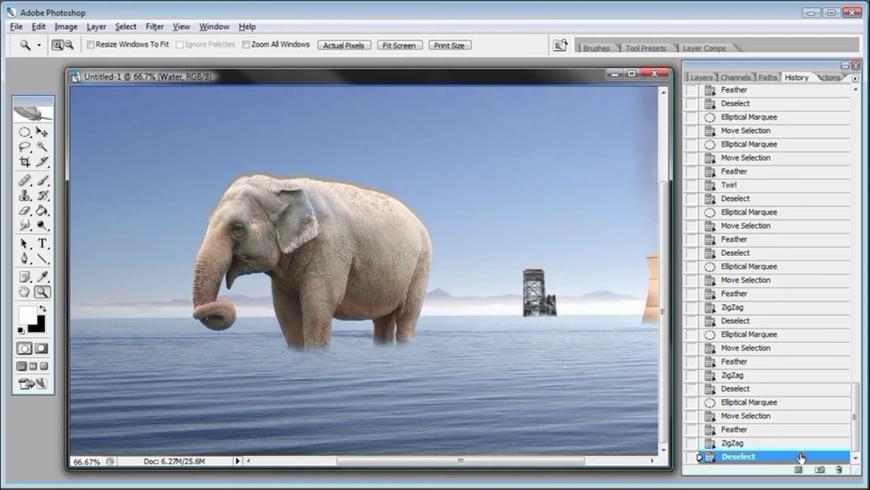
pyautogui.hotkey('ctrl', '-')
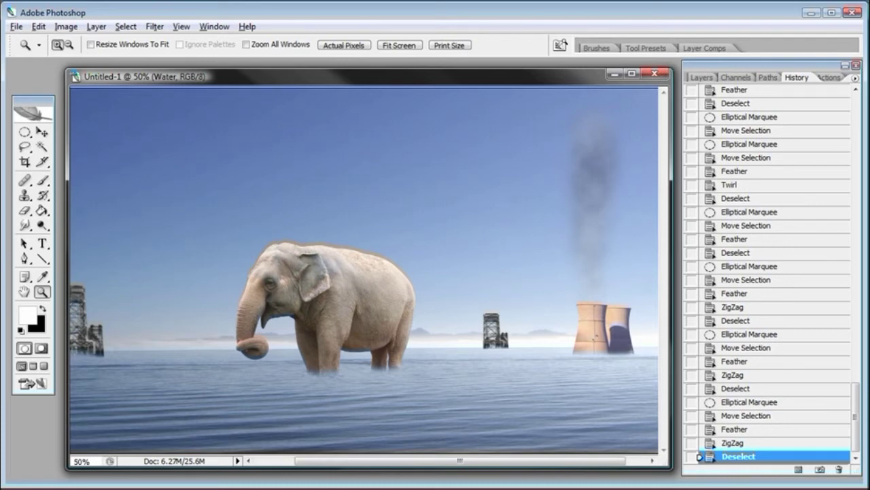
# Step: Switch to Adobe Bridge and open Wings_Cropped.psd from the Dream Scene Montage folder
pyautogui.hotkey('ctrl', '-')
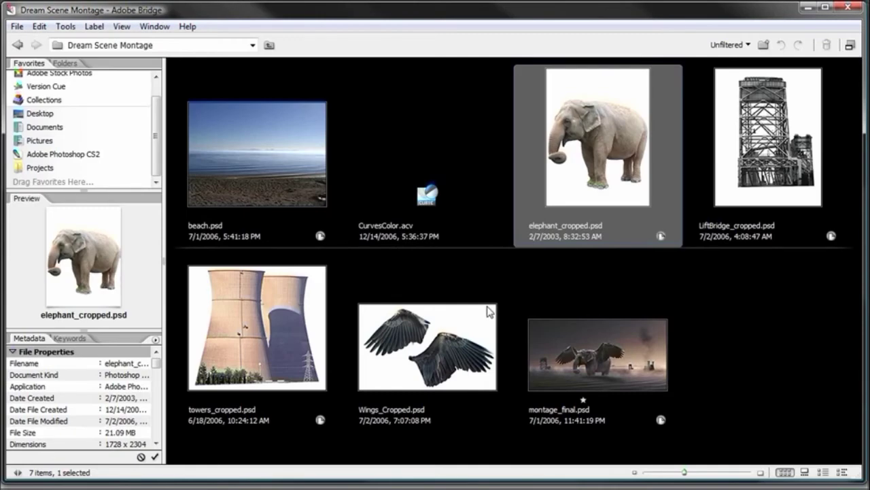
pyautogui.moveTo(686, 472); pyautogui.dragTo(717, 474)
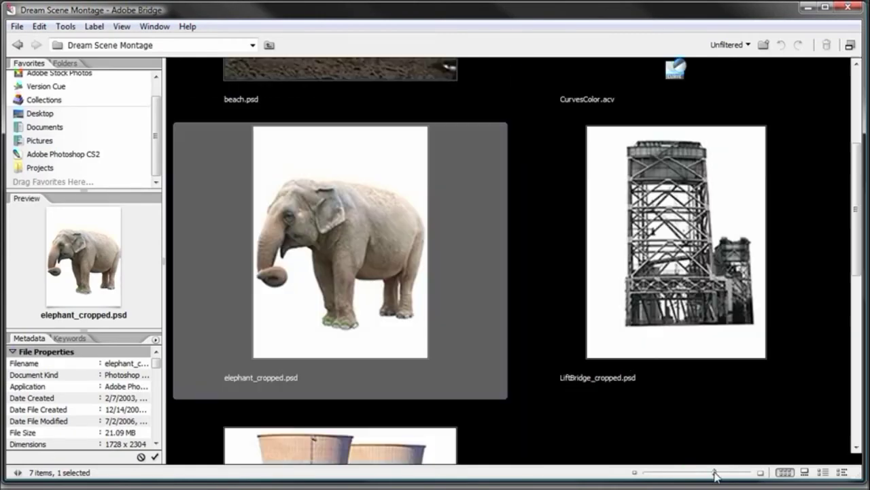
pyautogui.scroll(-3, 831, 229)
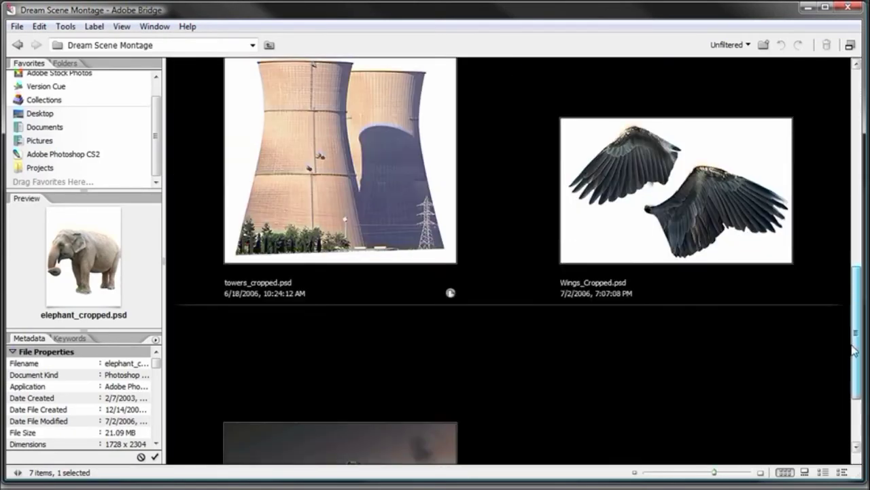
pyautogui.moveTo(745, 183)
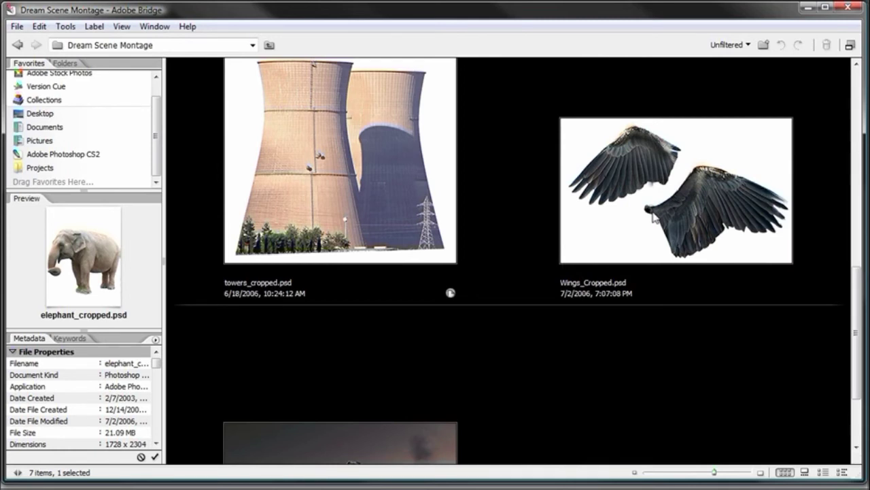
pyautogui.doubleClick(696, 210)
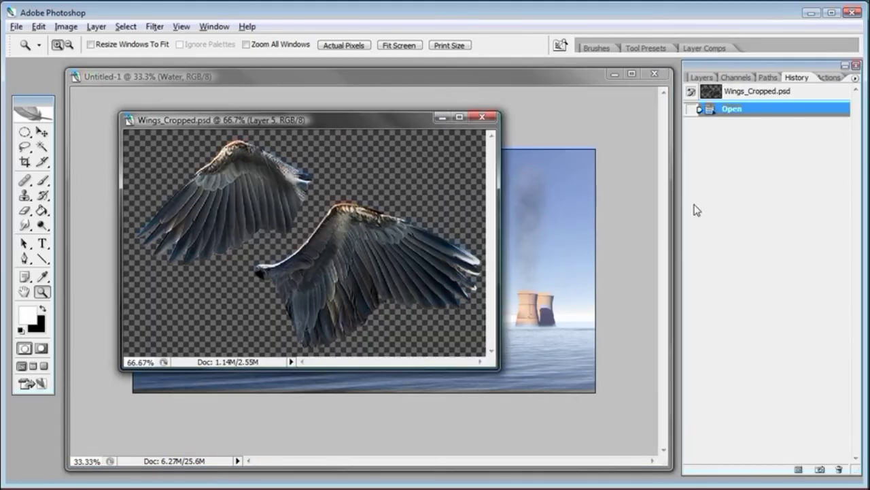
pyautogui.moveTo(269, 123); pyautogui.dragTo(272, 140)
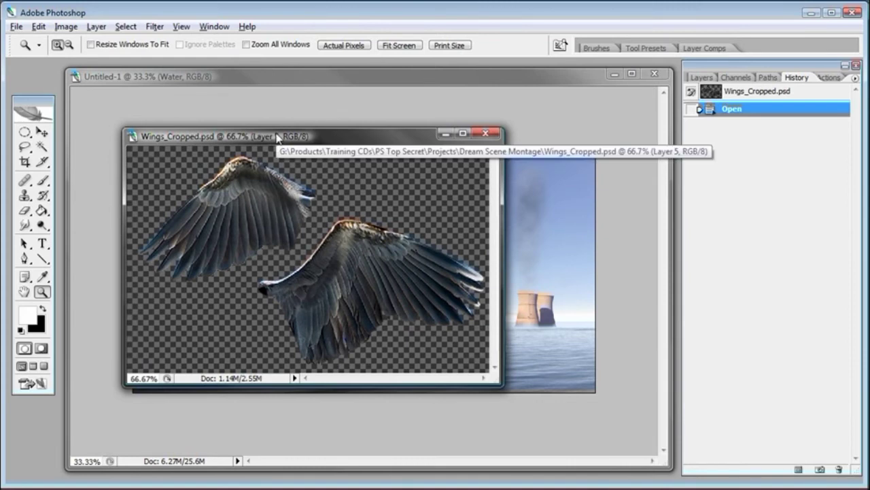
pyautogui.moveTo(277, 138); pyautogui.dragTo(779, 146)
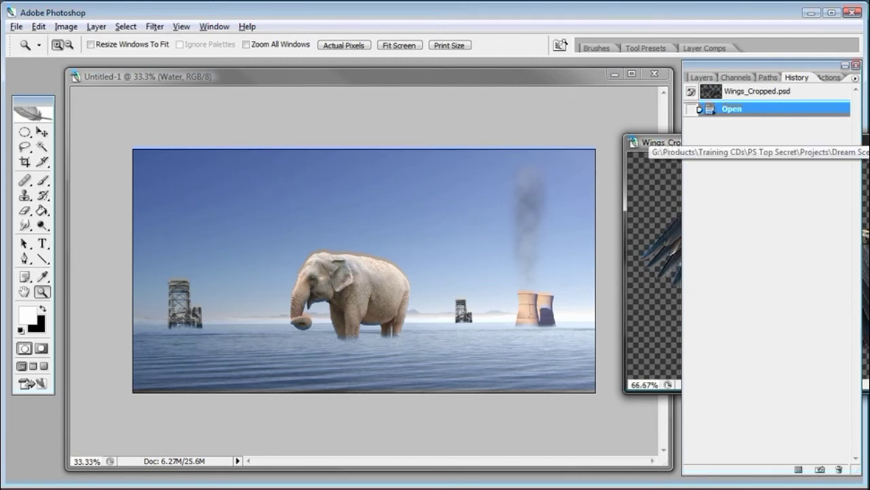
pyautogui.moveTo(647, 141); pyautogui.dragTo(264, 147)
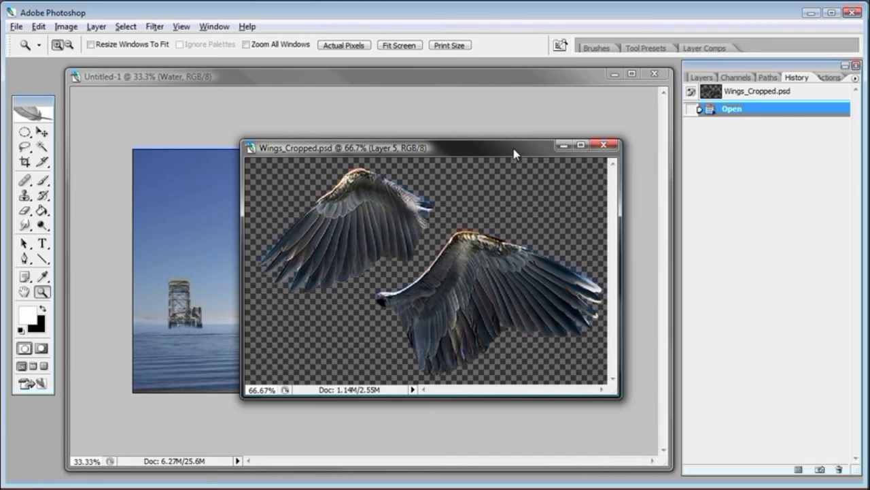
pyautogui.moveTo(471, 154); pyautogui.dragTo(632, 153)
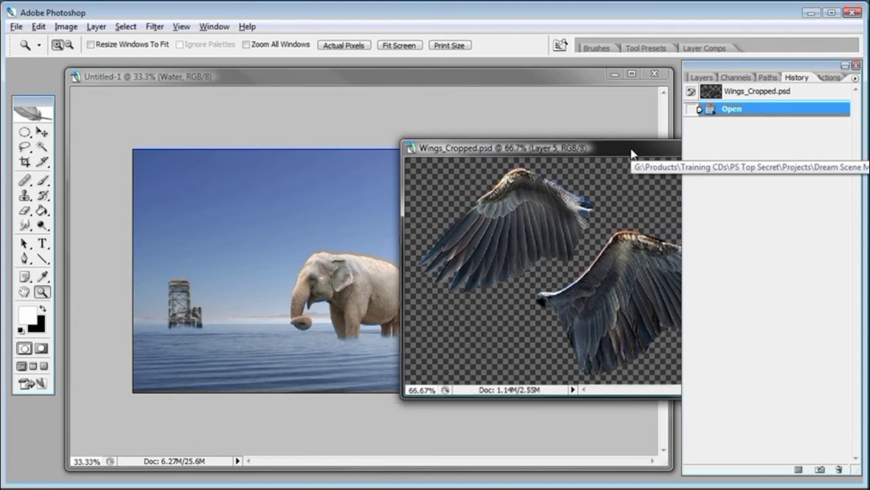
pyautogui.moveTo(632, 154); pyautogui.dragTo(472, 141)
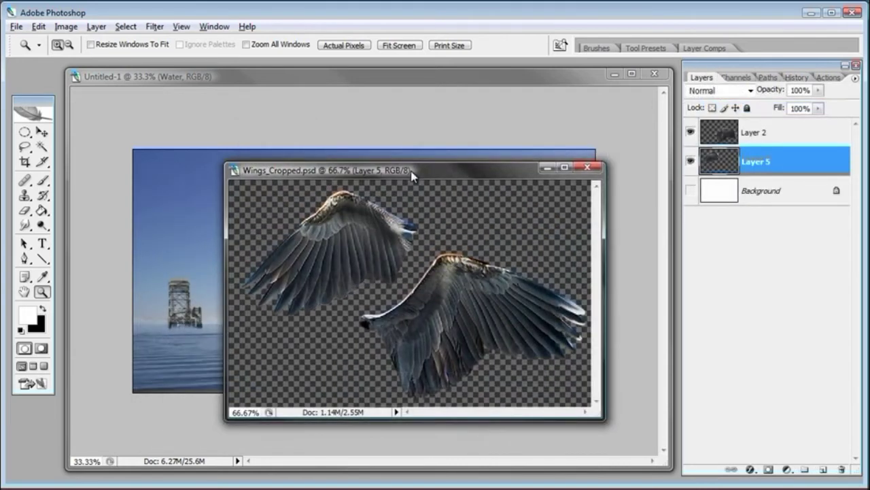
# Step: Copy the smaller wing from Wings_Cropped.psd into the montage, placing it behind the elephant's head and shoulder
pyautogui.moveTo(411, 171); pyautogui.dragTo(463, 171)
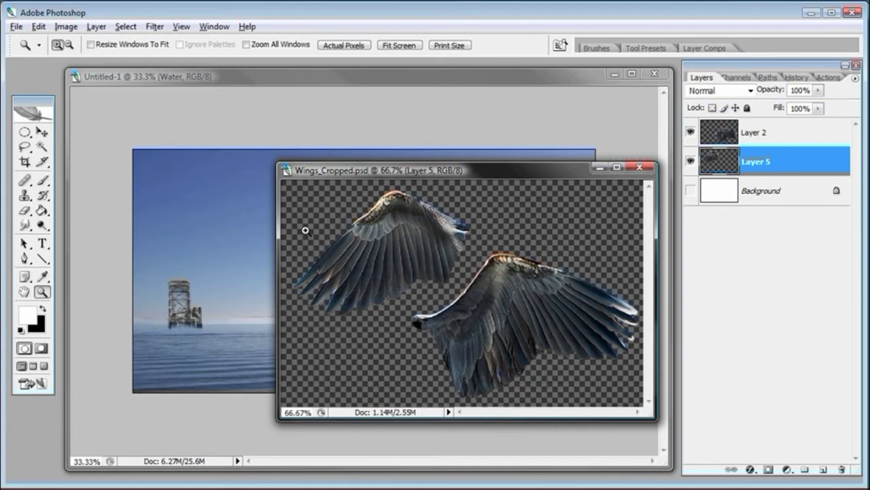
pyautogui.rightClick(399, 215)
pyautogui.click(41, 134)
pyautogui.rightClick(389, 210)
pyautogui.click(402, 221)
pyautogui.moveTo(411, 171); pyautogui.dragTo(429, 171)
pyautogui.moveTo(415, 218); pyautogui.dragTo(288, 254)
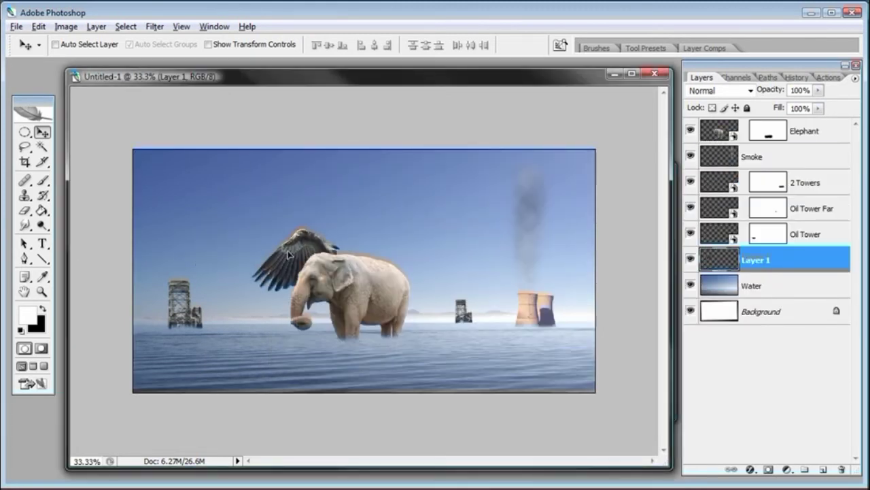
# Step: Rename the new wing layer as Left Wing
pyautogui.doubleClick(768, 263)
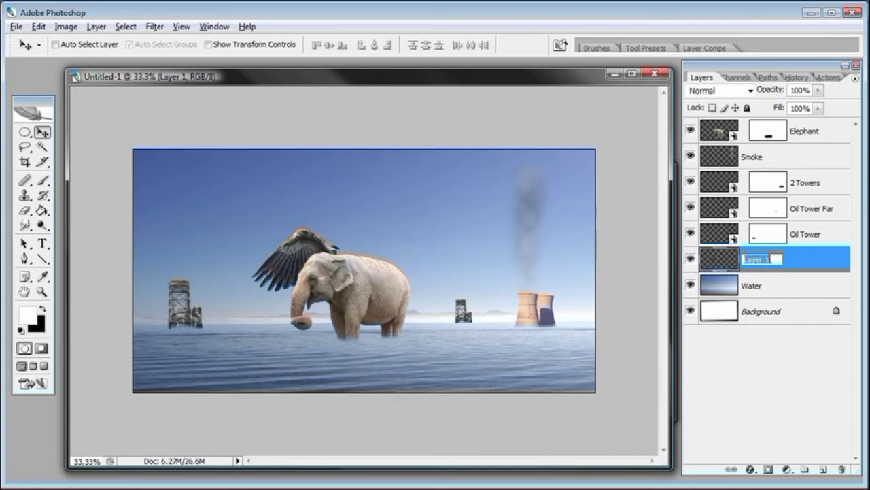
pyautogui.write('Left Wing')
pyautogui.press('Return')
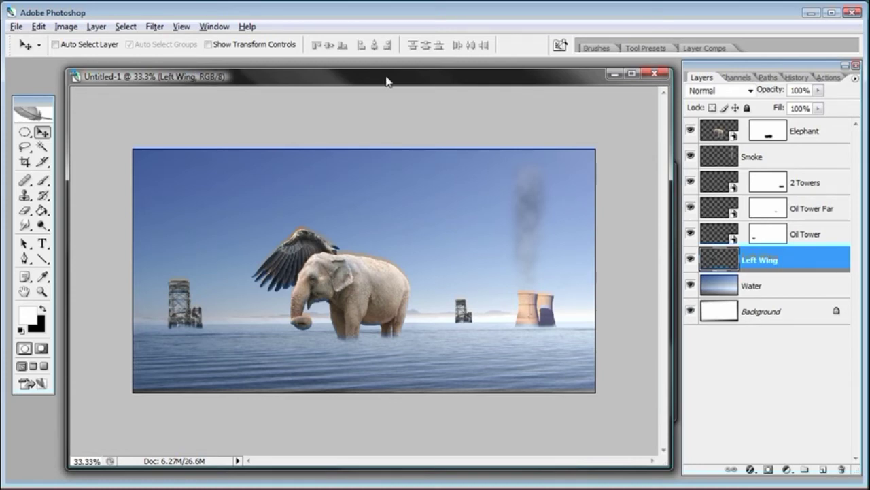
# Step: Bring Wings_Cropped.psd back beside the montage and copy its larger wing into the sky above the cooling towers
pyautogui.moveTo(388, 73); pyautogui.dragTo(388, 89)
pyautogui.moveTo(294, 102); pyautogui.dragTo(292, 125)
pyautogui.moveTo(293, 161); pyautogui.dragTo(364, 200)
pyautogui.click(393, 174)
pyautogui.moveTo(452, 176); pyautogui.dragTo(371, 168)
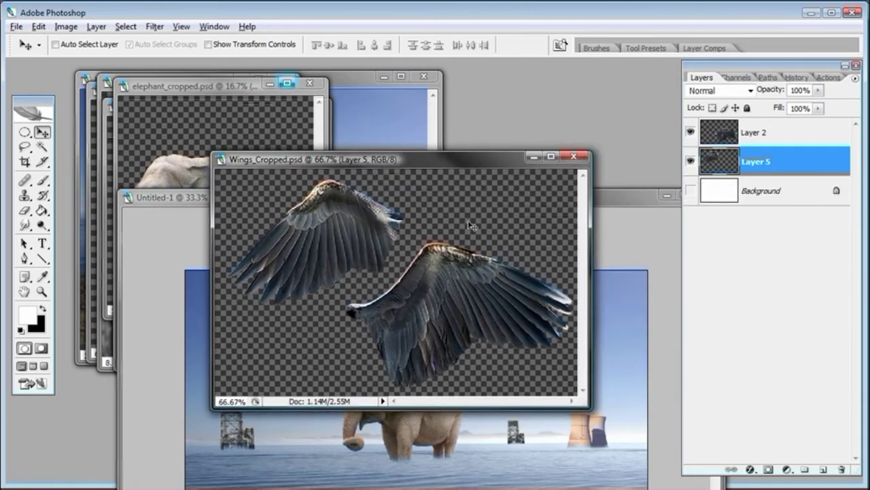
pyautogui.rightClick(450, 259)
pyautogui.click(476, 266)
pyautogui.moveTo(407, 267); pyautogui.dragTo(574, 318)
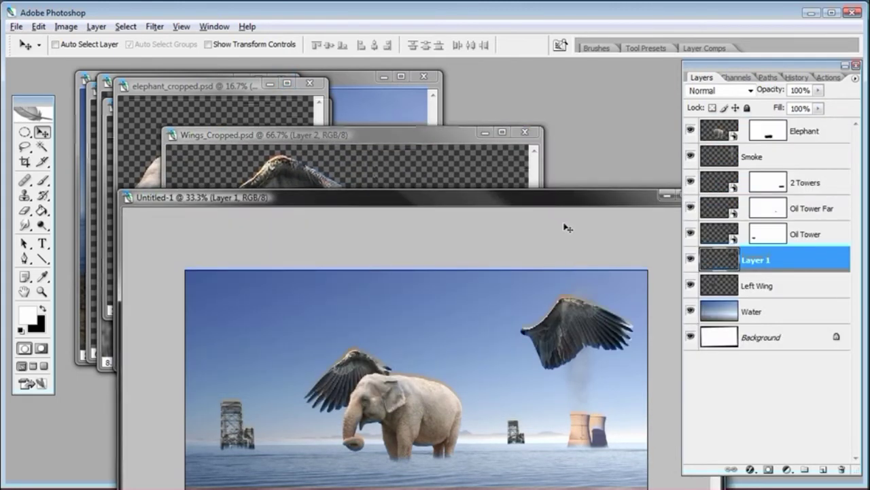
# Step: Rename the second wing layer as Right Wing
pyautogui.doubleClick(762, 261)
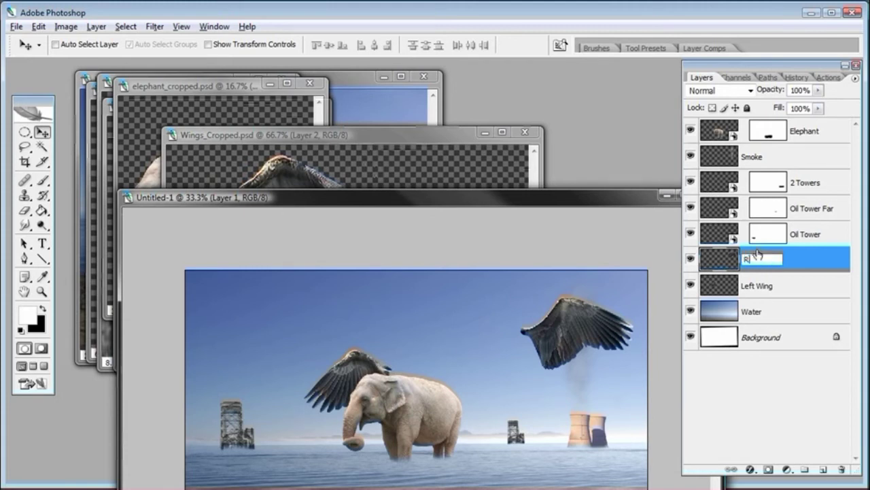
pyautogui.write('Right Wing')
pyautogui.press('Return')
# Step: Save the montage as montage_video.psd in the Dream Scene Montage folder
pyautogui.moveTo(535, 206); pyautogui.dragTo(487, 86)
pyautogui.click(15, 26)
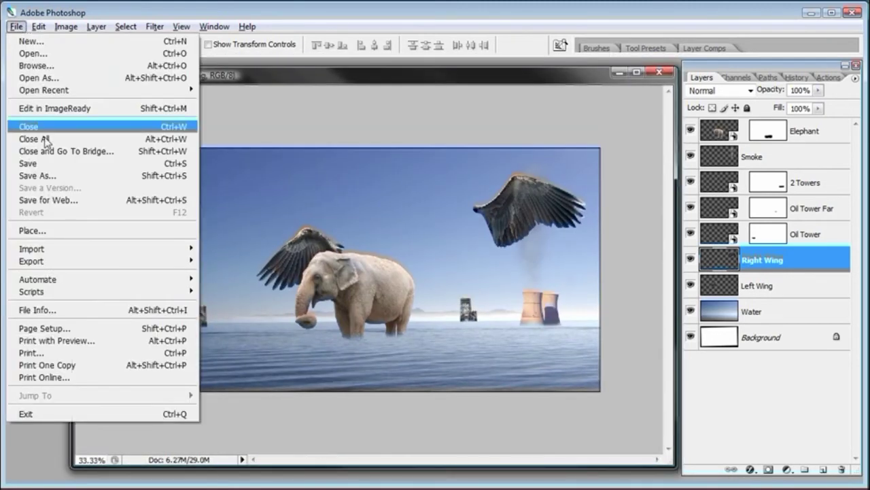
pyautogui.click(41, 177)
pyautogui.click(412, 136)
pyautogui.click(349, 304)
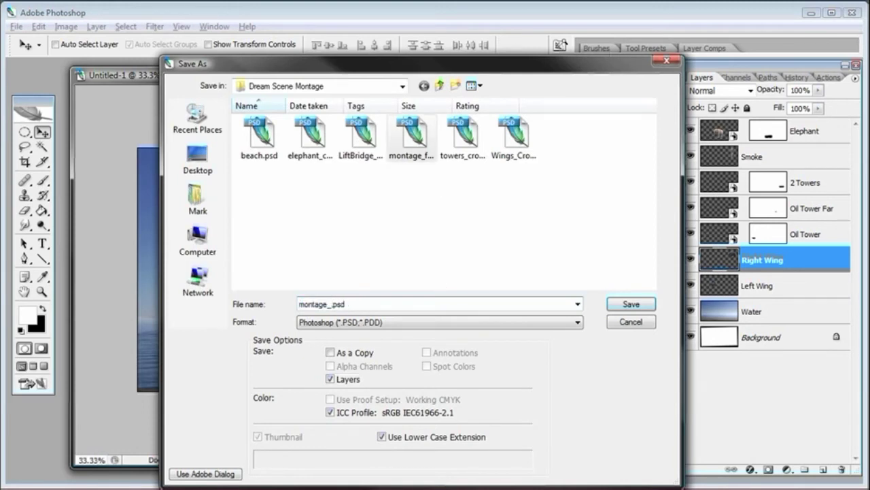
pyautogui.write('video')
pyautogui.press('Return')
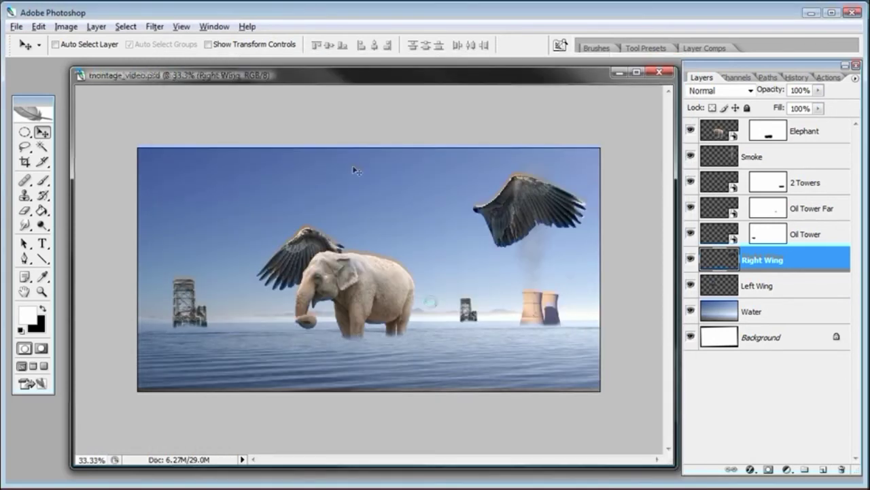
# Step: Move the montage aside and close Wings_Cropped.psd without saving its changes
pyautogui.moveTo(134, 77); pyautogui.dragTo(561, 112)
pyautogui.click(455, 133)
pyautogui.moveTo(455, 134); pyautogui.dragTo(412, 134)
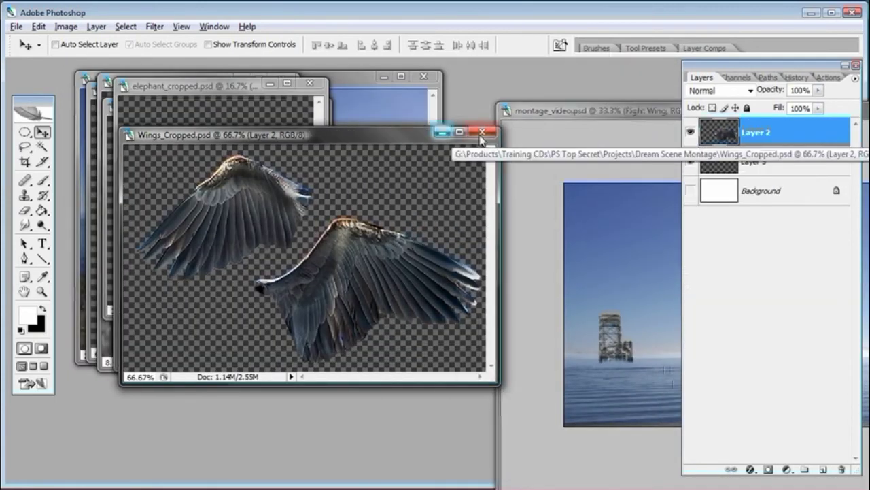
pyautogui.click(482, 132)
pyautogui.click(437, 252)
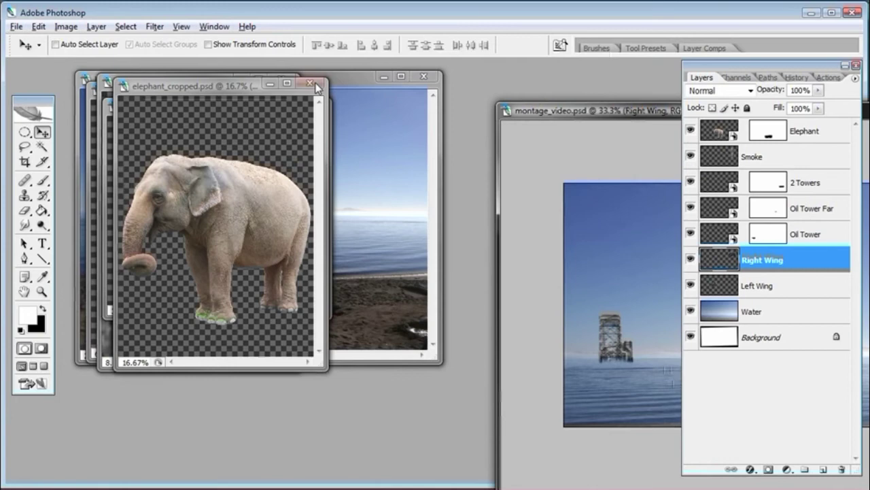
# Step: Close all remaining source documents, discarding the changes to LiftBridge_cropped.psd, and bring the montage window back into full view
pyautogui.click(318, 85)
pyautogui.click(312, 103)
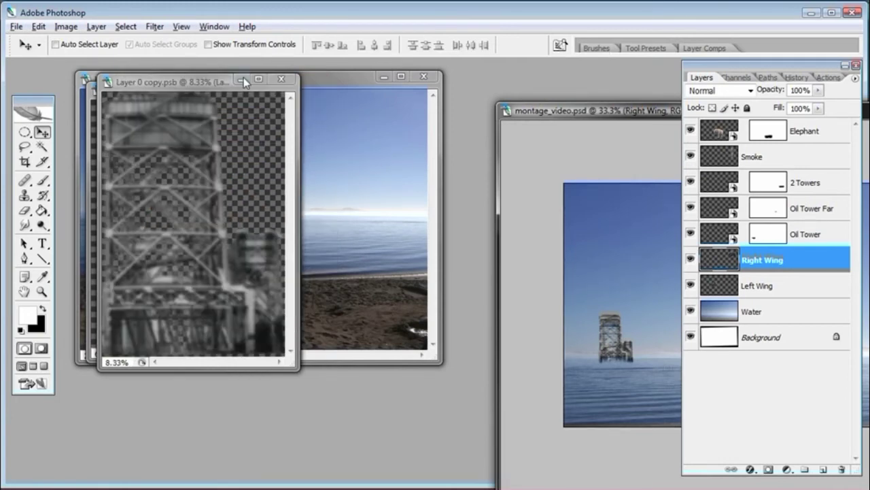
pyautogui.click(281, 79)
pyautogui.click(279, 87)
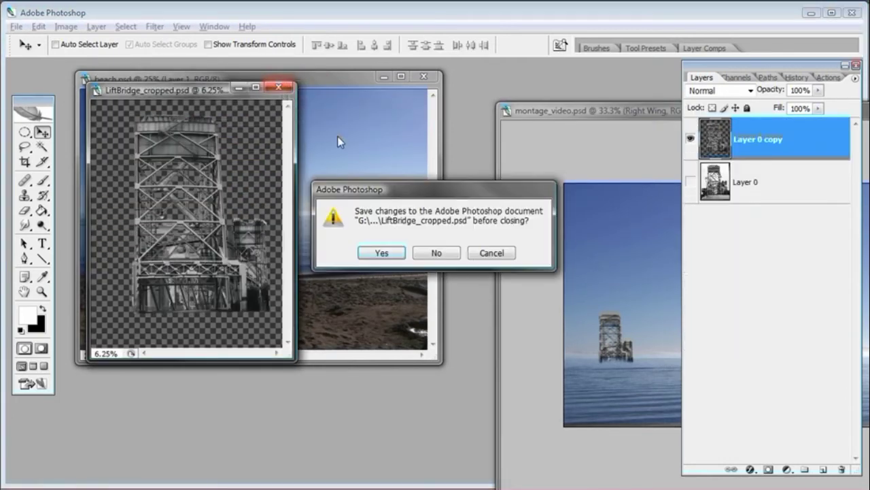
pyautogui.click(431, 248)
pyautogui.click(250, 82)
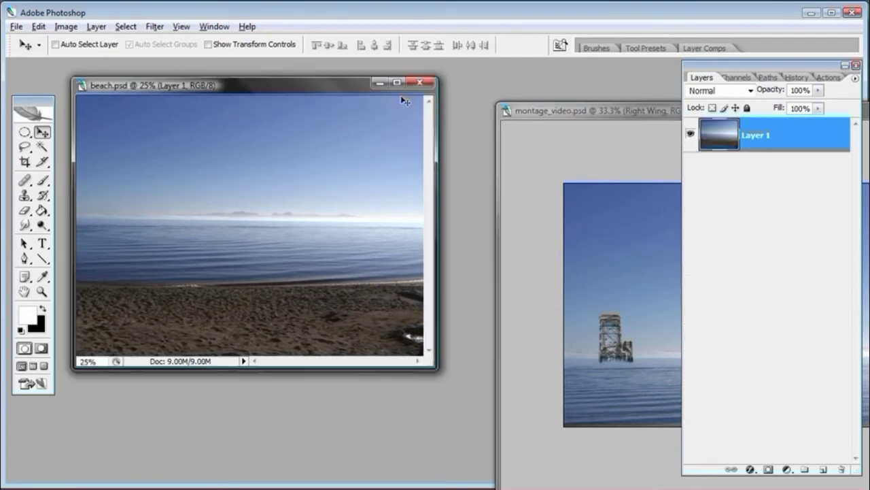
pyautogui.click(424, 76)
pyautogui.moveTo(615, 115); pyautogui.dragTo(202, 82)
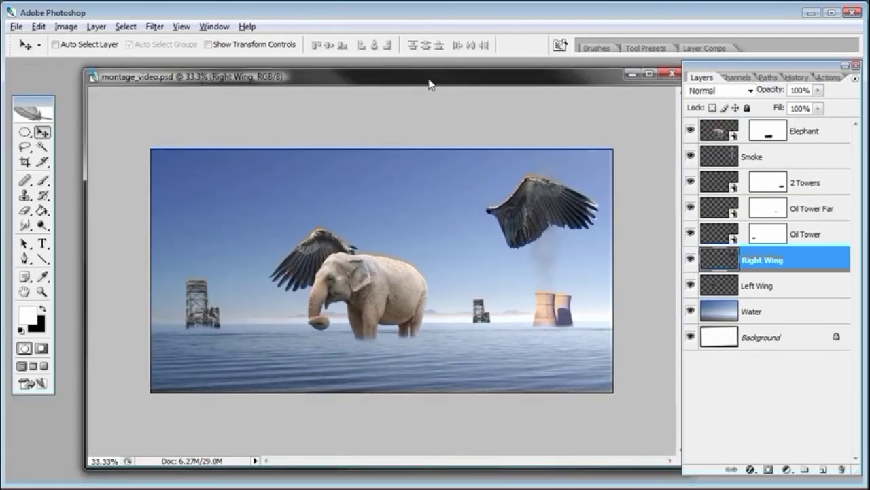
# Step: Hide the Left Wing layer and move the right wing onto the elephant's back
pyautogui.moveTo(424, 90); pyautogui.dragTo(415, 81)
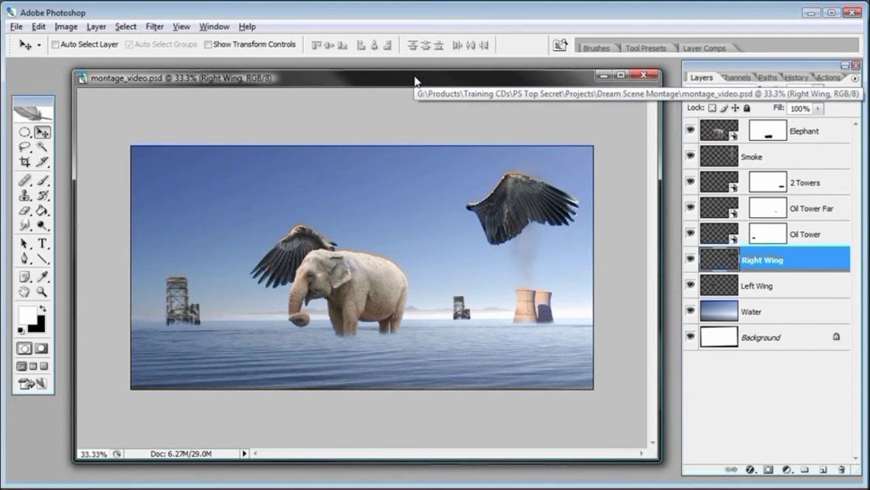
pyautogui.click(691, 287)
pyautogui.click(41, 291)
pyautogui.moveTo(207, 133); pyautogui.dragTo(572, 370)
pyautogui.click(288, 311)
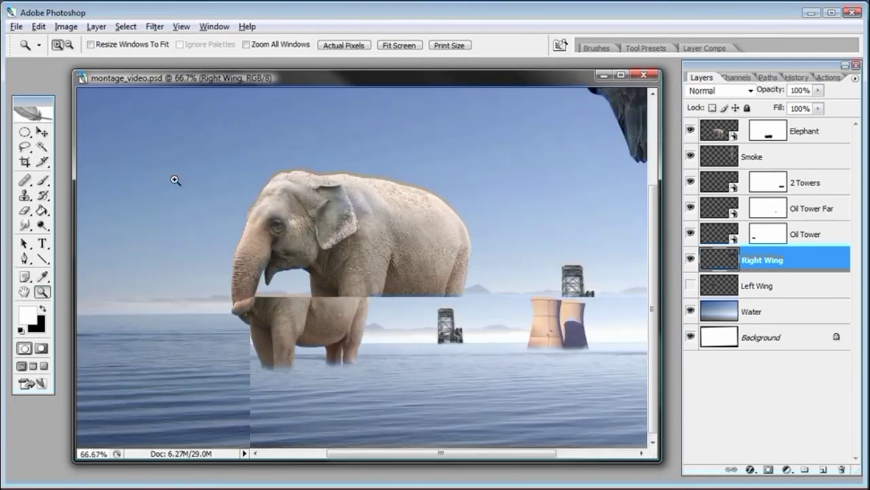
pyautogui.click(41, 132)
pyautogui.moveTo(624, 118); pyautogui.dragTo(419, 210)
pyautogui.moveTo(500, 165); pyautogui.dragTo(385, 213)
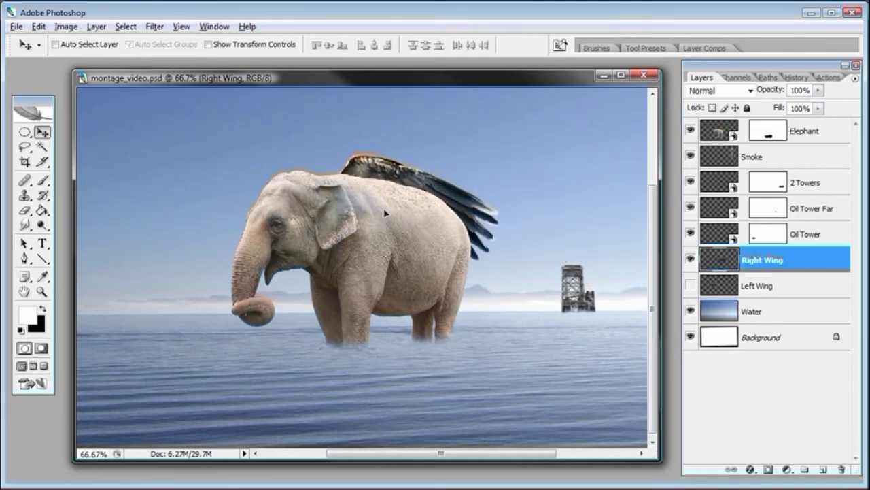
# Step: Place the Right Wing layer above the Elephant layer and position the wing's base just behind the elephant's ear
pyautogui.moveTo(724, 262); pyautogui.dragTo(725, 128)
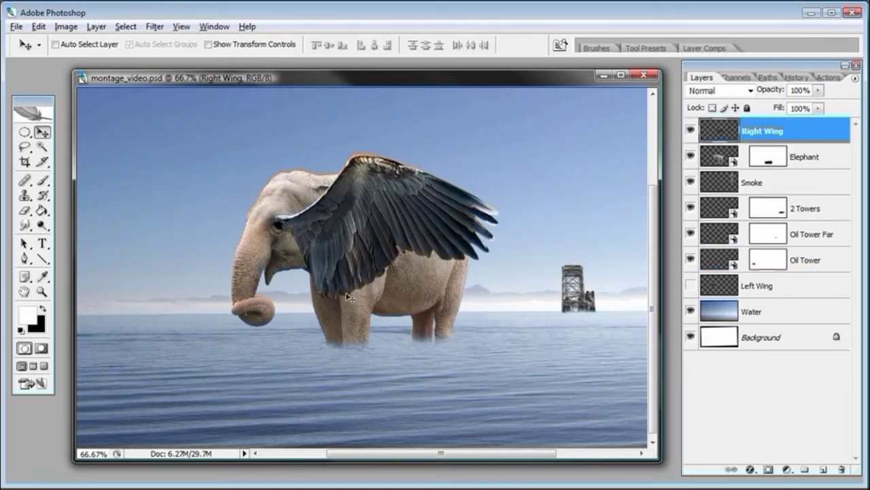
pyautogui.moveTo(338, 297); pyautogui.dragTo(411, 264)
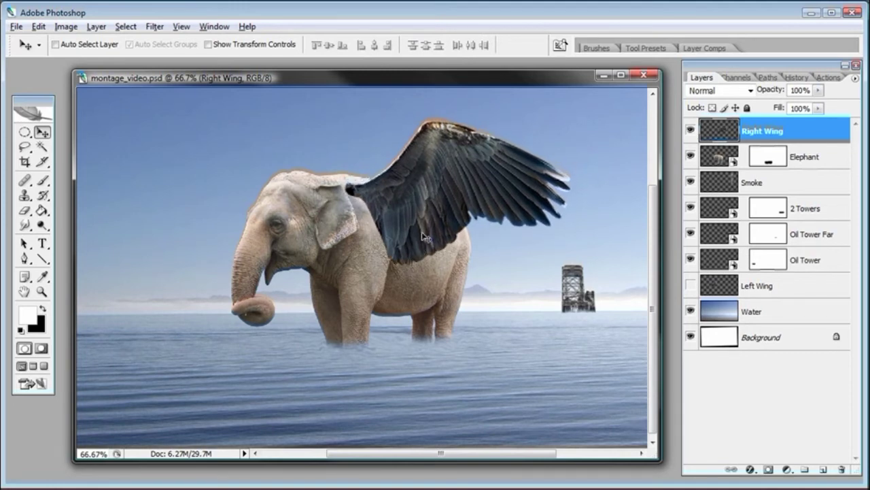
pyautogui.moveTo(426, 230); pyautogui.dragTo(424, 229)
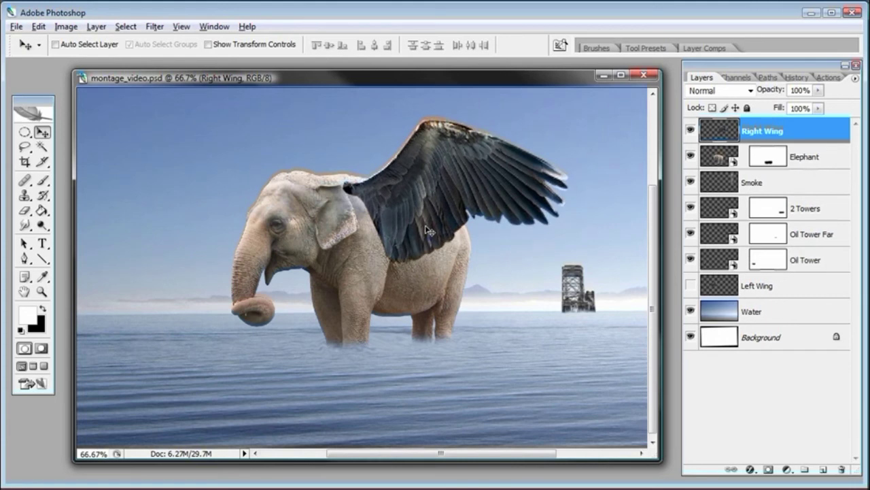
pyautogui.press('Down')
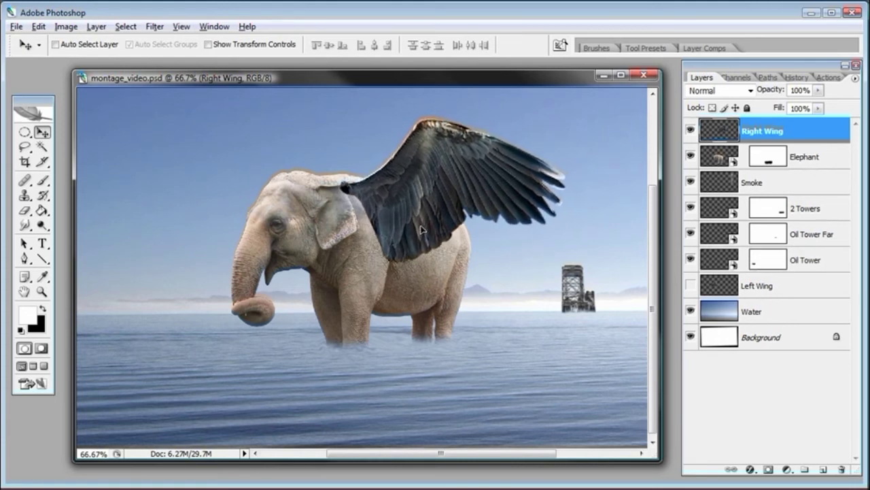
pyautogui.press('Left')
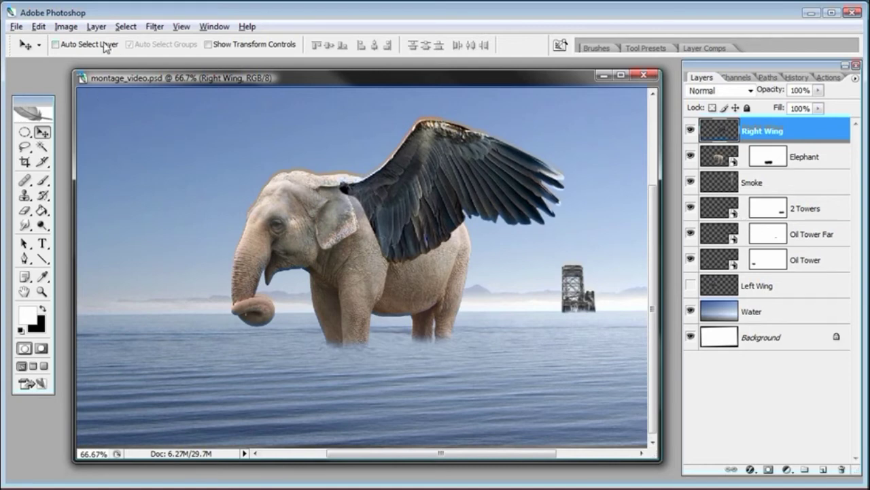
# Step: Convert the Right Wing layer to a smart object and add a layer mask to it
pyautogui.click(96, 29)
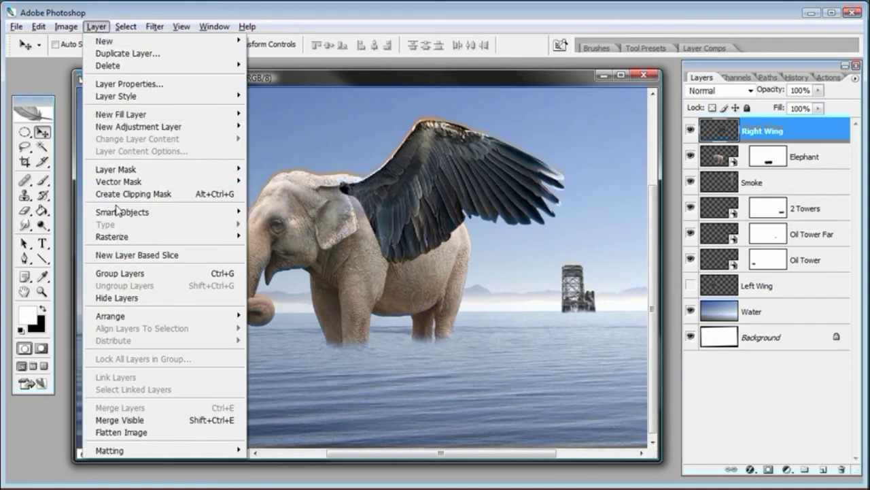
pyautogui.moveTo(123, 213)
pyautogui.click(274, 212)
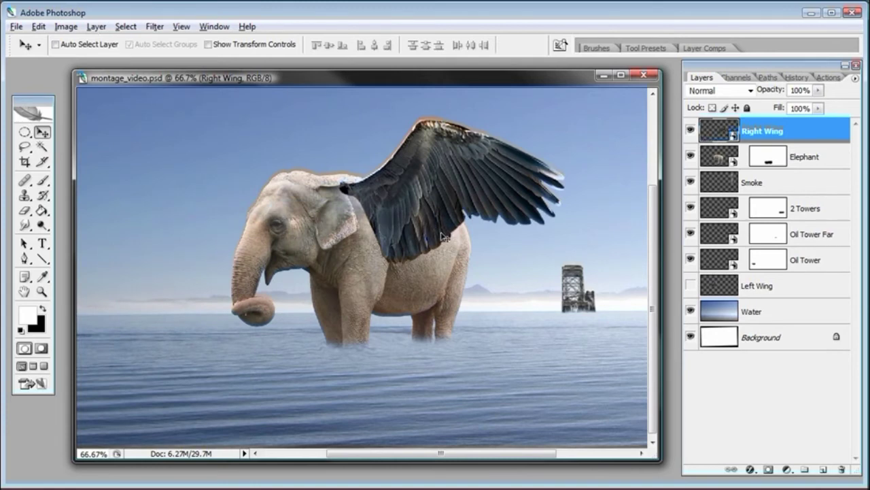
pyautogui.click(767, 469)
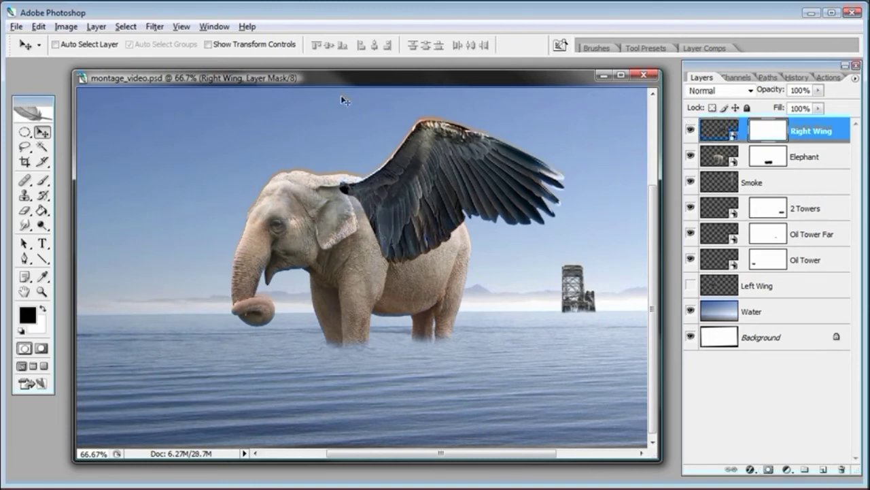
# Step: Set the Brush tool to a 63 px diameter for painting in black on the Right Wing mask
pyautogui.click(42, 180)
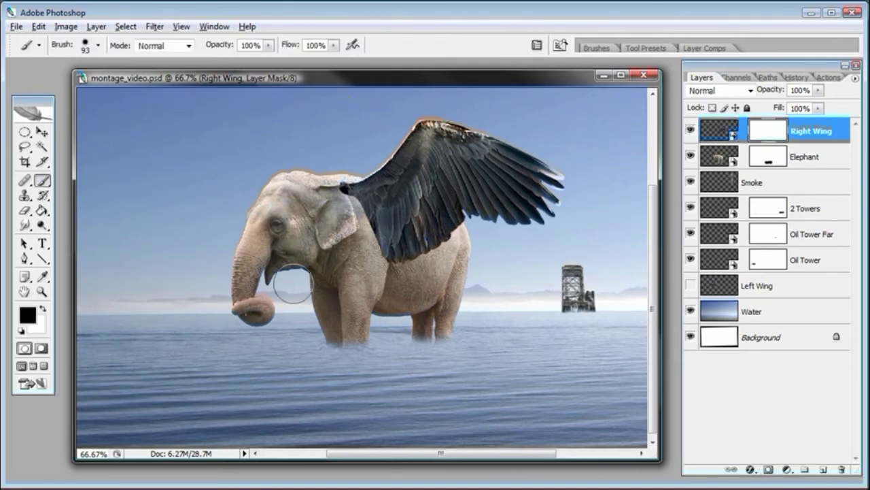
pyautogui.click(41, 291)
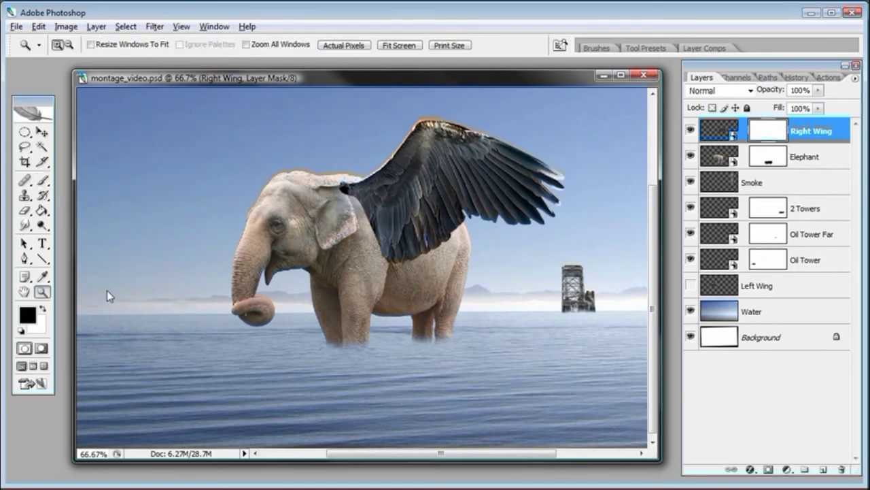
pyautogui.click(364, 209)
pyautogui.click(42, 180)
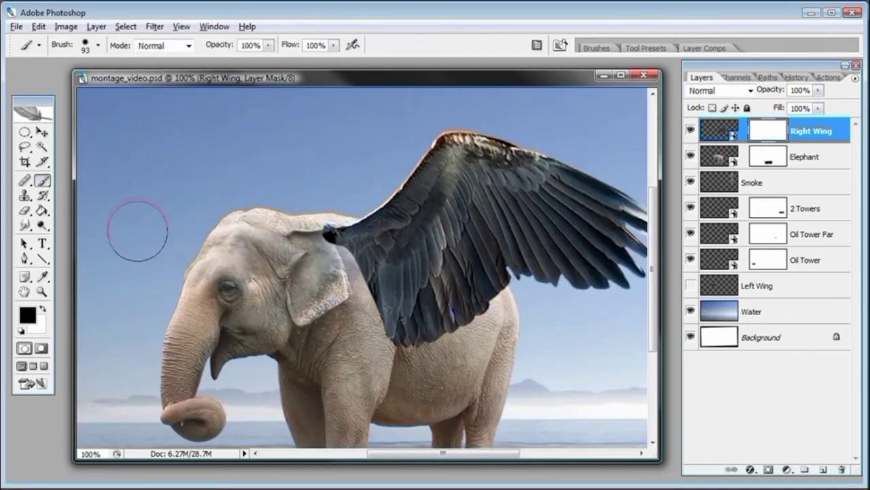
pyautogui.rightClick(309, 244)
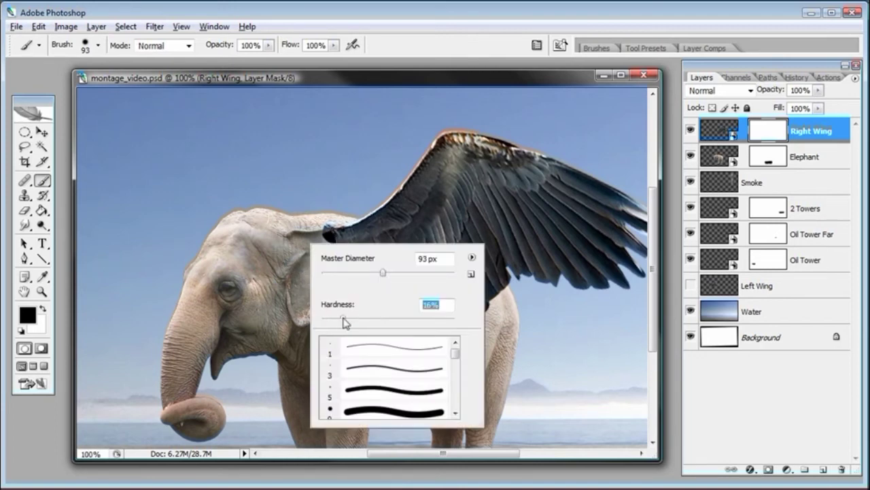
pyautogui.moveTo(350, 273); pyautogui.dragTo(365, 276)
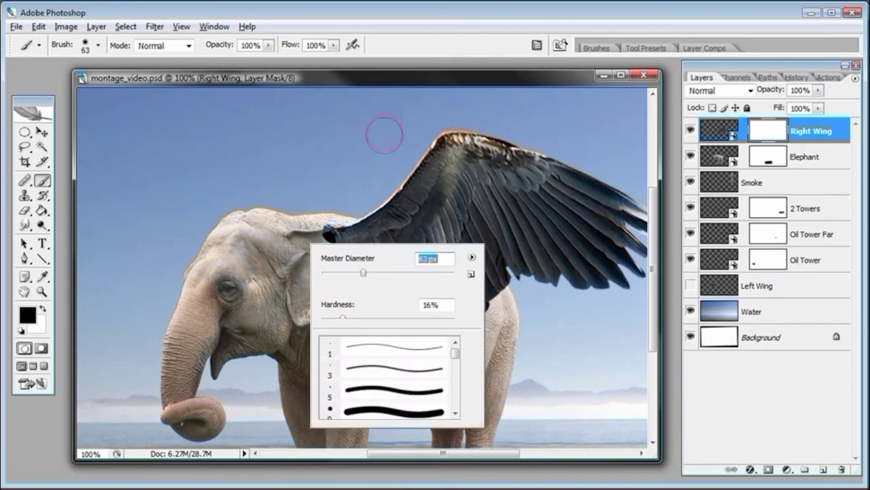
pyautogui.press('Return')
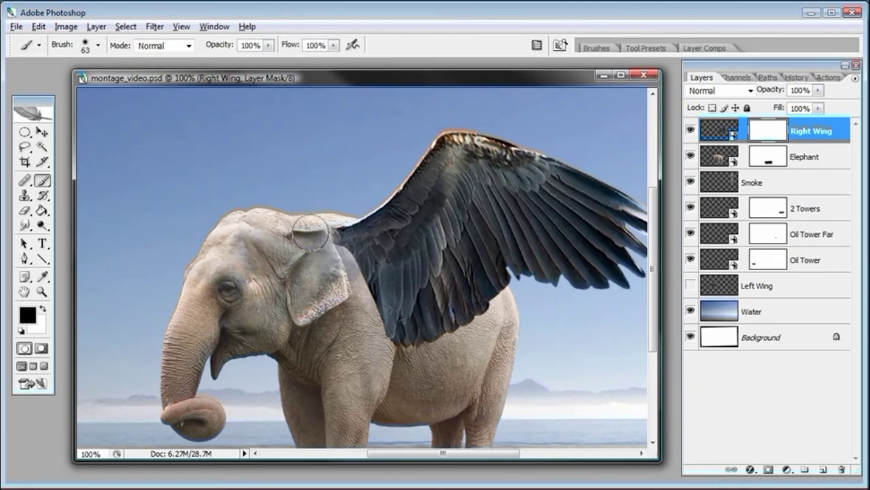
# Step: Paint on the Right Wing mask to hide the wing's dark base over the elephant's ear, undoing the first trial stroke
pyautogui.moveTo(320, 254)
pyautogui.mouseDown()
pyautogui.moveTo(341, 270)
pyautogui.moveTo(337, 263)
pyautogui.moveTo(352, 302)
pyautogui.moveTo(345, 282)
pyautogui.moveTo(347, 294)
pyautogui.moveTo(356, 291)
pyautogui.moveTo(351, 283)
pyautogui.moveTo(359, 315)
pyautogui.moveTo(311, 270)
pyautogui.moveTo(311, 237)
pyautogui.moveTo(322, 258)
pyautogui.mouseUp()
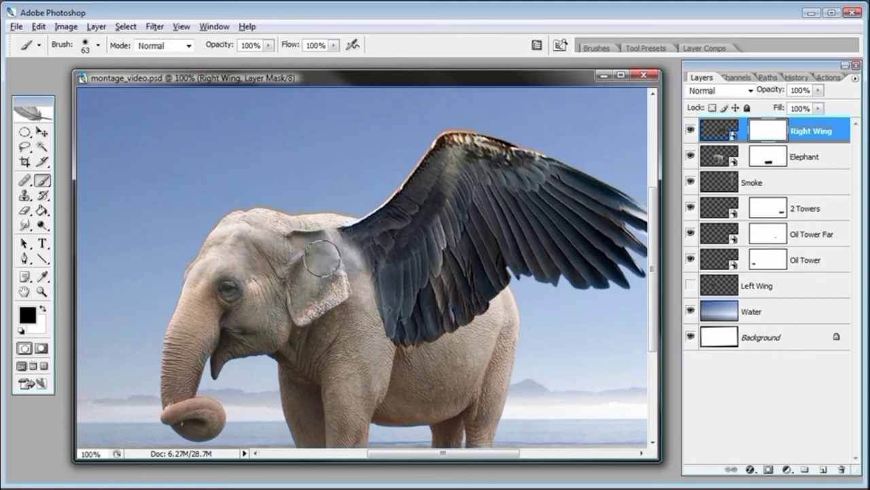
pyautogui.hotkey('ctrl', 'z')
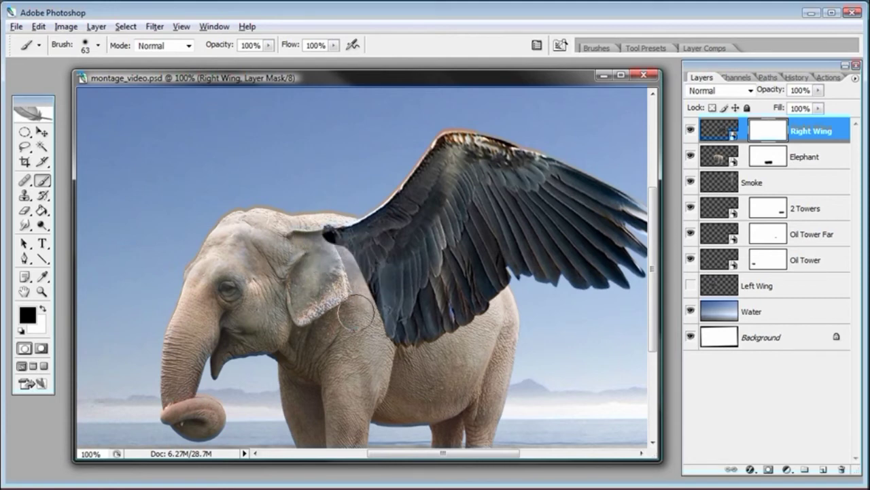
pyautogui.moveTo(352, 292)
pyautogui.mouseDown()
pyautogui.moveTo(360, 278)
pyautogui.moveTo(320, 256)
pyautogui.moveTo(304, 223)
pyautogui.moveTo(297, 242)
pyautogui.moveTo(312, 263)
pyautogui.moveTo(314, 255)
pyautogui.moveTo(329, 260)
pyautogui.mouseUp()
pyautogui.rightClick(329, 259)
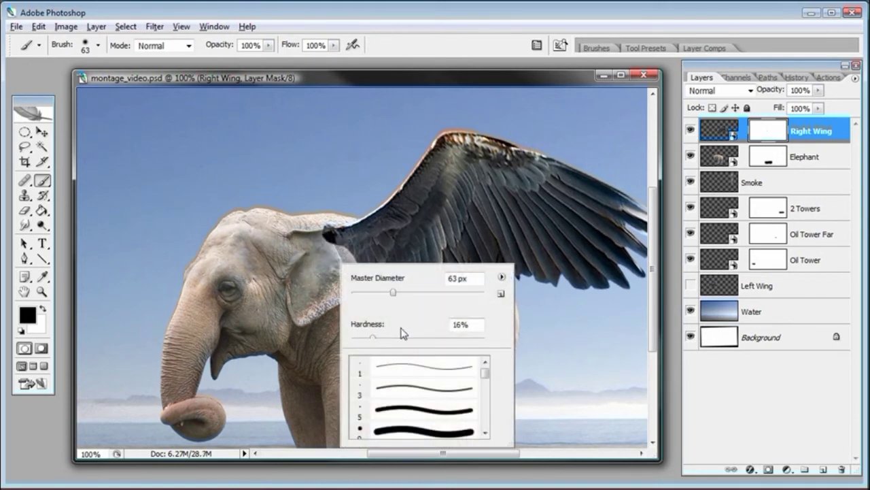
pyautogui.press('Return')
pyautogui.moveTo(354, 240)
pyautogui.mouseDown()
pyautogui.moveTo(336, 262)
pyautogui.moveTo(342, 273)
pyautogui.moveTo(328, 269)
pyautogui.moveTo(338, 264)
pyautogui.moveTo(329, 272)
pyautogui.moveTo(336, 272)
pyautogui.moveTo(346, 307)
pyautogui.moveTo(350, 288)
pyautogui.moveTo(343, 292)
pyautogui.moveTo(340, 281)
pyautogui.moveTo(347, 310)
pyautogui.moveTo(356, 302)
pyautogui.moveTo(346, 309)
pyautogui.moveTo(341, 271)
pyautogui.moveTo(331, 286)
pyautogui.moveTo(331, 260)
pyautogui.moveTo(299, 255)
pyautogui.moveTo(312, 200)
pyautogui.moveTo(300, 232)
pyautogui.moveTo(324, 268)
pyautogui.moveTo(310, 249)
pyautogui.moveTo(320, 272)
pyautogui.moveTo(299, 272)
pyautogui.moveTo(383, 346)
pyautogui.moveTo(379, 324)
pyautogui.moveTo(400, 313)
pyautogui.moveTo(383, 311)
pyautogui.moveTo(402, 394)
pyautogui.moveTo(408, 313)
pyautogui.moveTo(395, 297)
pyautogui.moveTo(398, 319)
pyautogui.moveTo(380, 272)
pyautogui.moveTo(333, 267)
pyautogui.moveTo(403, 271)
pyautogui.moveTo(354, 248)
pyautogui.moveTo(378, 255)
pyautogui.moveTo(351, 286)
pyautogui.moveTo(338, 271)
pyautogui.moveTo(336, 289)
pyautogui.moveTo(361, 309)
pyautogui.moveTo(317, 246)
pyautogui.mouseUp()
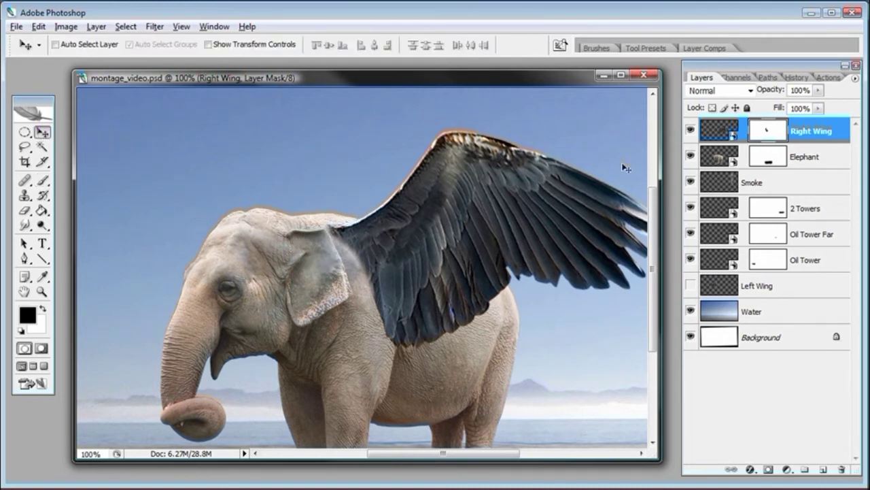
# Step: With the Right Wing mask active, set the brush to 77 px diameter and 11% hardness
pyautogui.click(714, 136)
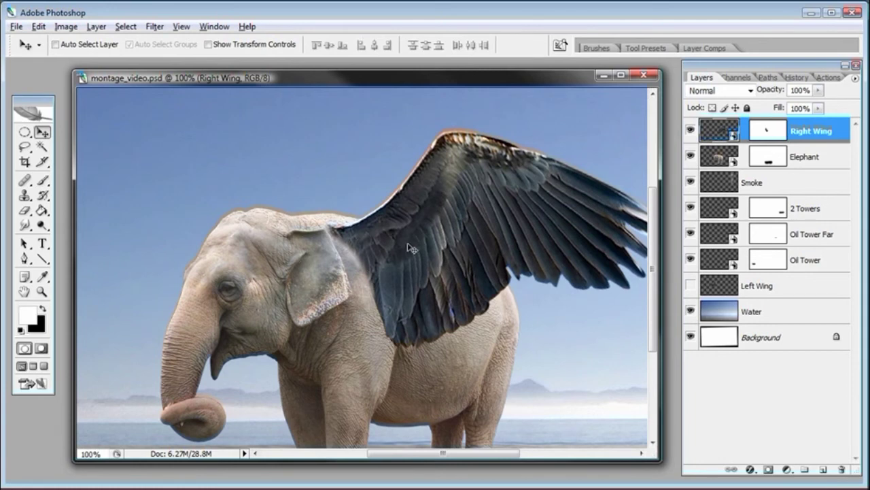
pyautogui.hotkey('ctrl', '\\')
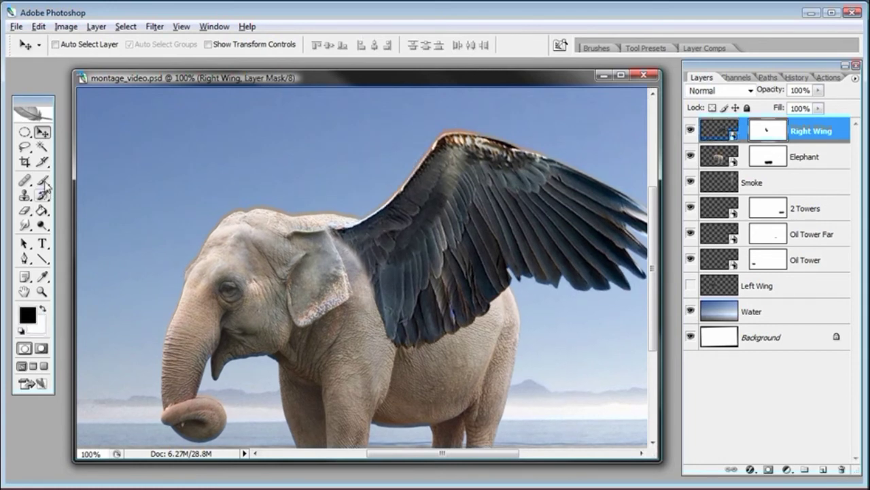
pyautogui.click(43, 180)
pyautogui.rightClick(350, 262)
pyautogui.moveTo(426, 347); pyautogui.dragTo(392, 350)
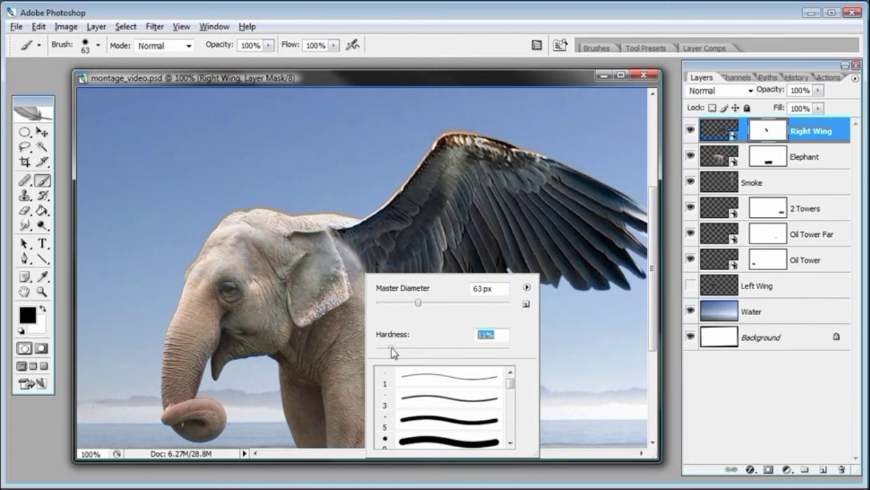
pyautogui.moveTo(419, 302)
pyautogui.mouseDown()
pyautogui.moveTo(433, 306)
pyautogui.moveTo(424, 306)
pyautogui.mouseUp()
pyautogui.press('Return')
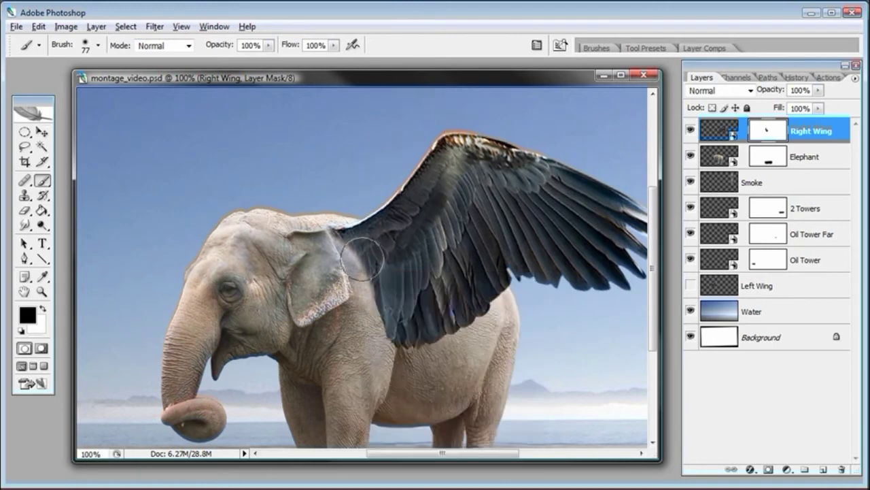
# Step: Fade the wing's base into the elephant's shoulder on the mask at 50% brush opacity, and reselect the Right Wing layer's image with the Move tool
pyautogui.doubleClick(253, 45)
pyautogui.write('50')
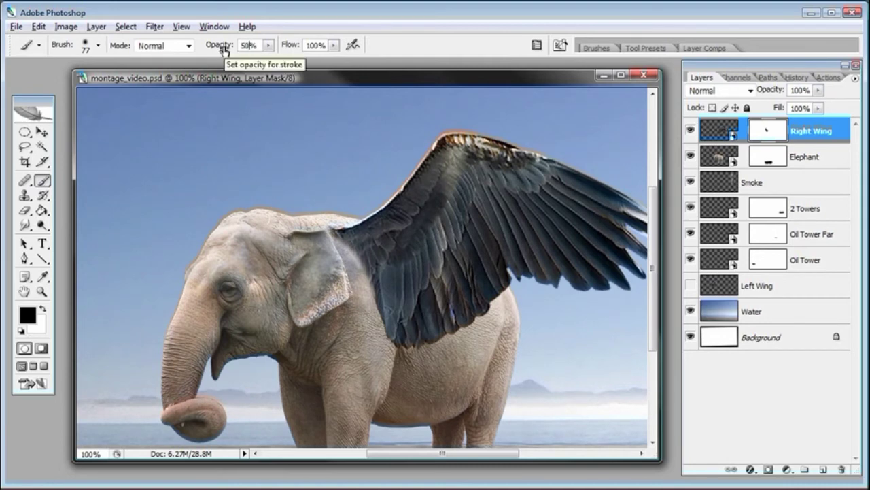
pyautogui.moveTo(347, 257)
pyautogui.mouseDown()
pyautogui.moveTo(368, 264)
pyautogui.moveTo(337, 262)
pyautogui.mouseUp()
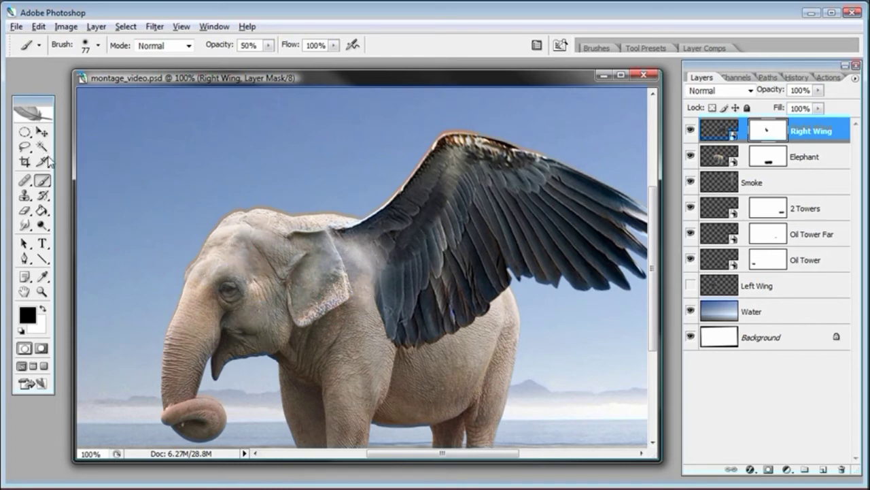
pyautogui.click(42, 132)
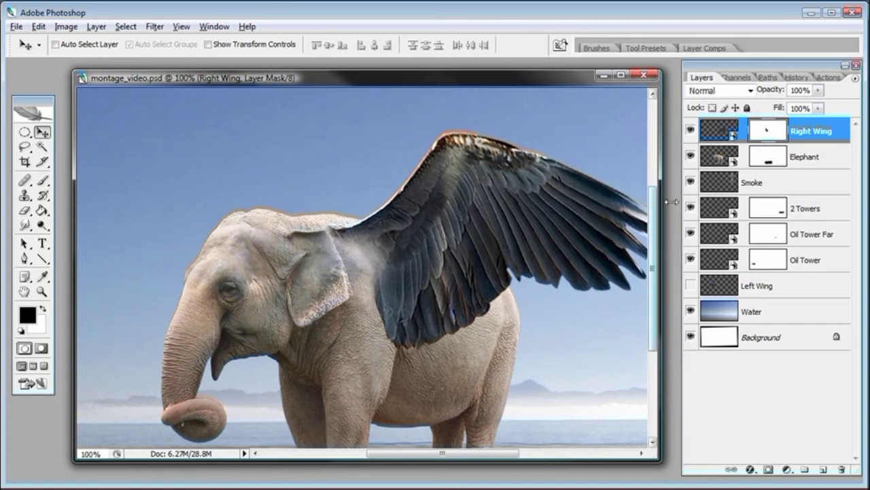
pyautogui.click(714, 135)
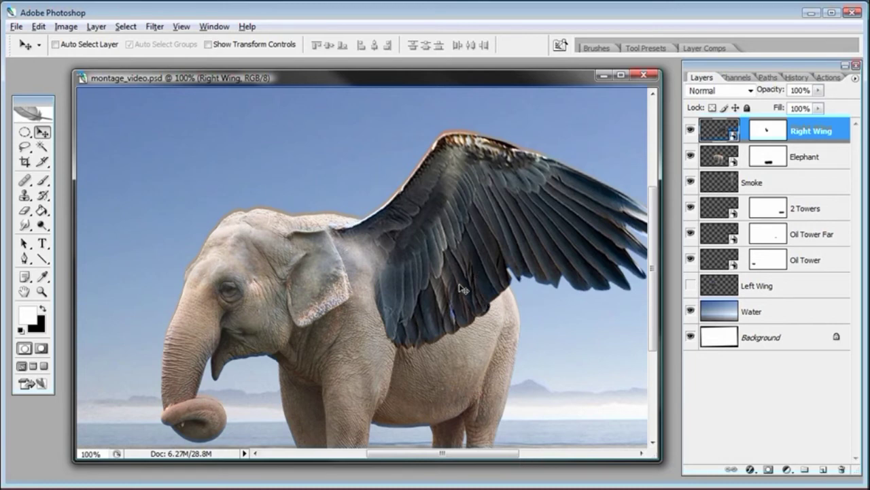
# Step: Show the Left Wing layer and place it directly beneath the Elephant layer
pyautogui.click(716, 285)
pyautogui.click(691, 286)
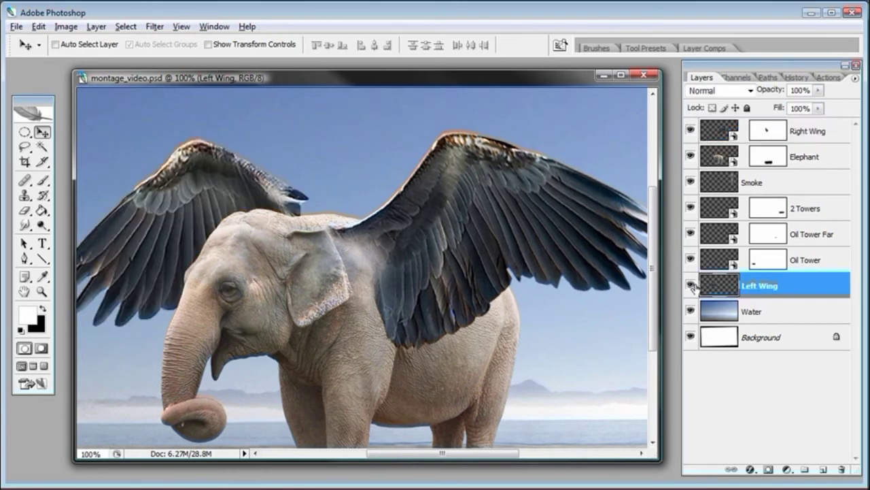
pyautogui.moveTo(726, 286); pyautogui.dragTo(717, 199)
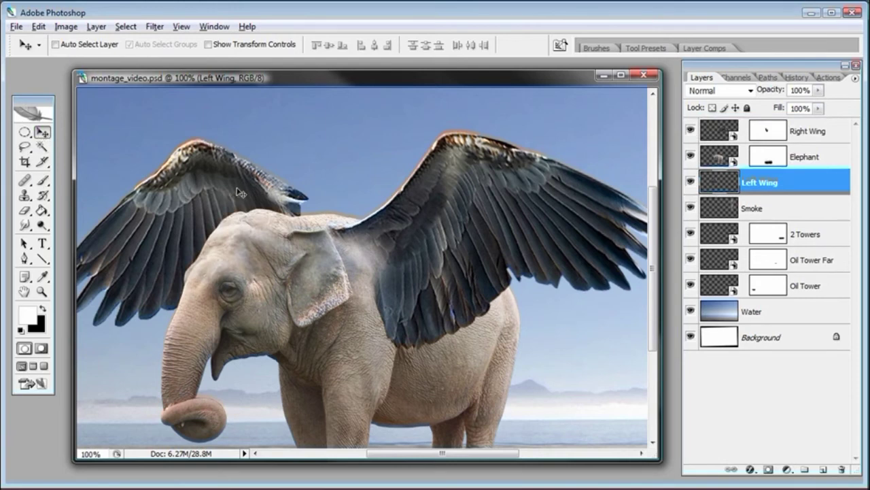
# Step: Move the left wing down and slightly outward so its base tucks behind the elephant's head
pyautogui.moveTo(235, 198); pyautogui.dragTo(229, 216)
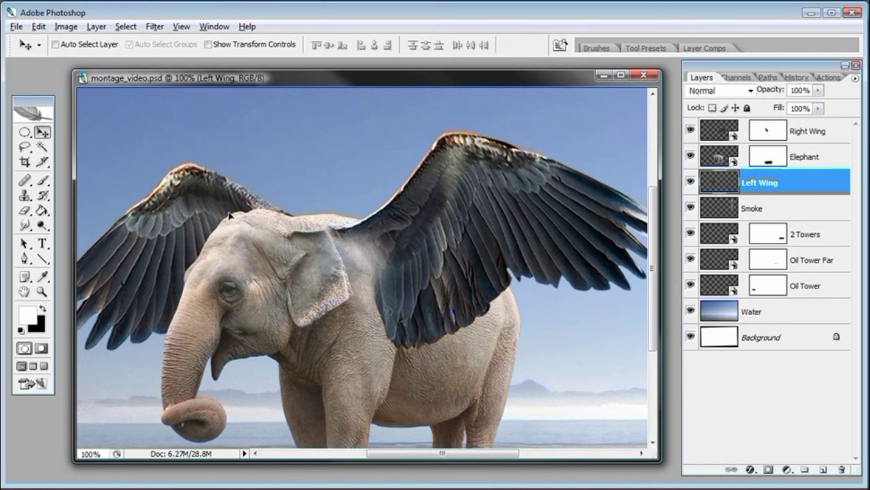
pyautogui.moveTo(229, 215); pyautogui.dragTo(227, 215)
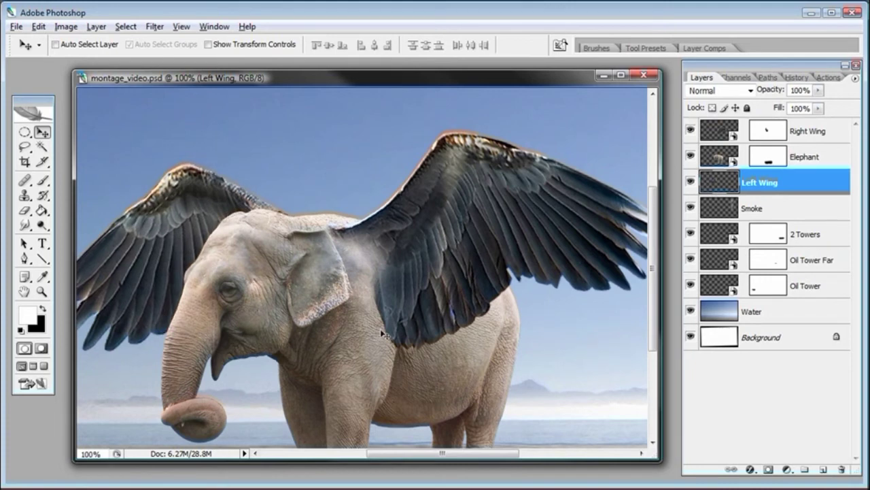
pyautogui.hotkey('ctrl', '-')
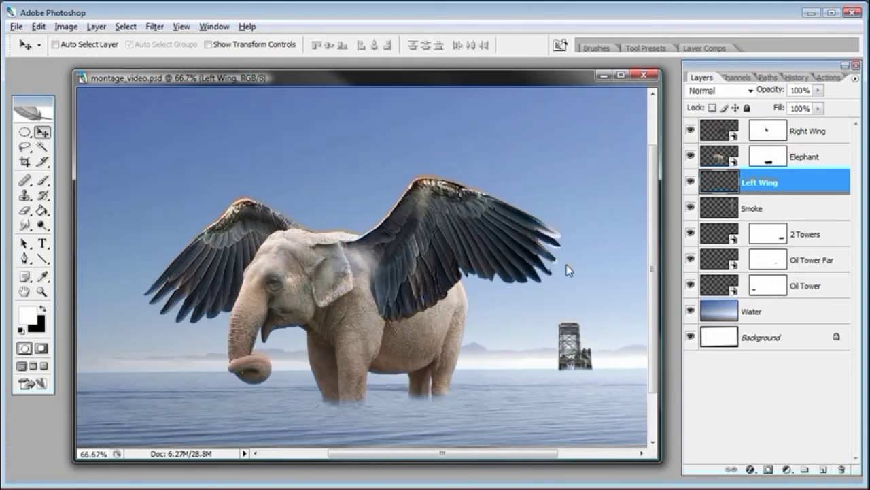
pyautogui.moveTo(441, 241); pyautogui.dragTo(433, 240)
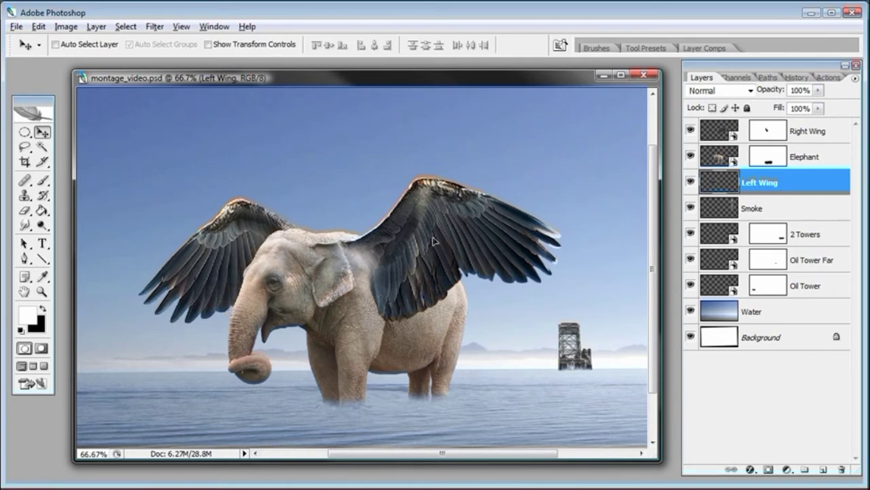
# Step: Move the left wing slightly further outward from the elephant's head
pyautogui.moveTo(433, 241); pyautogui.dragTo(413, 244)
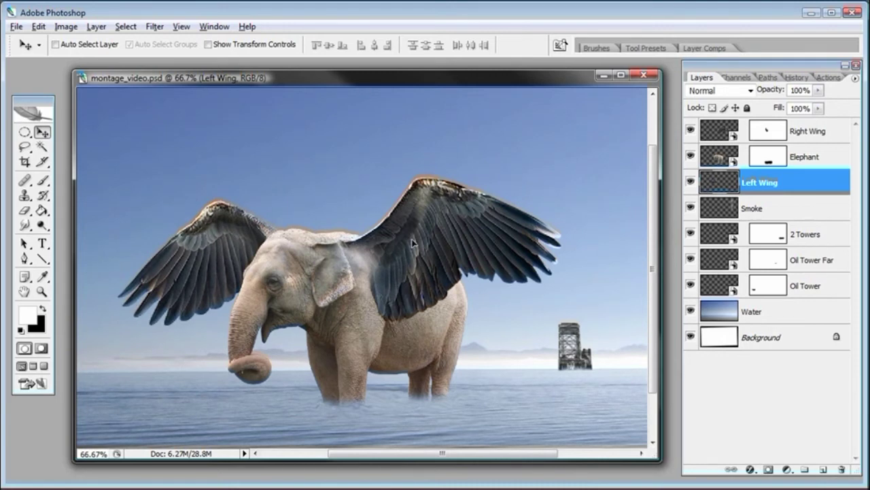
pyautogui.moveTo(413, 242); pyautogui.dragTo(411, 244)
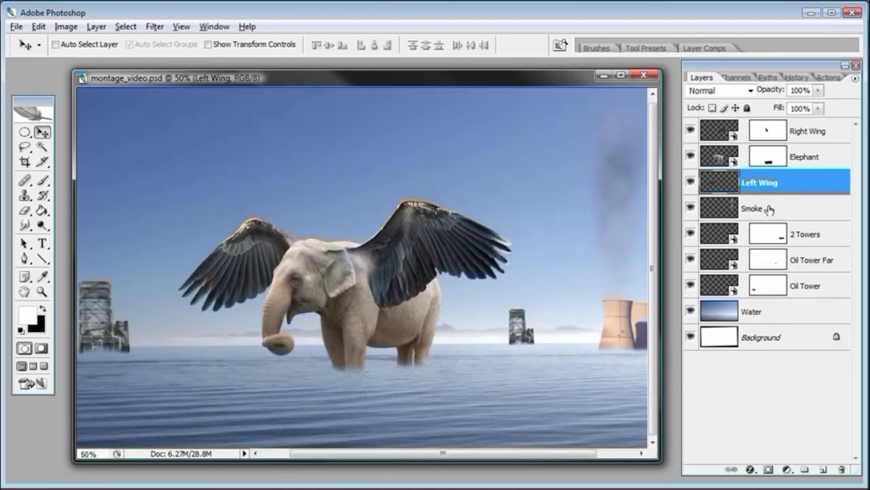
# Step: Add a new layer directly above the Water layer and name it Elephant Shadow
pyautogui.click(767, 316)
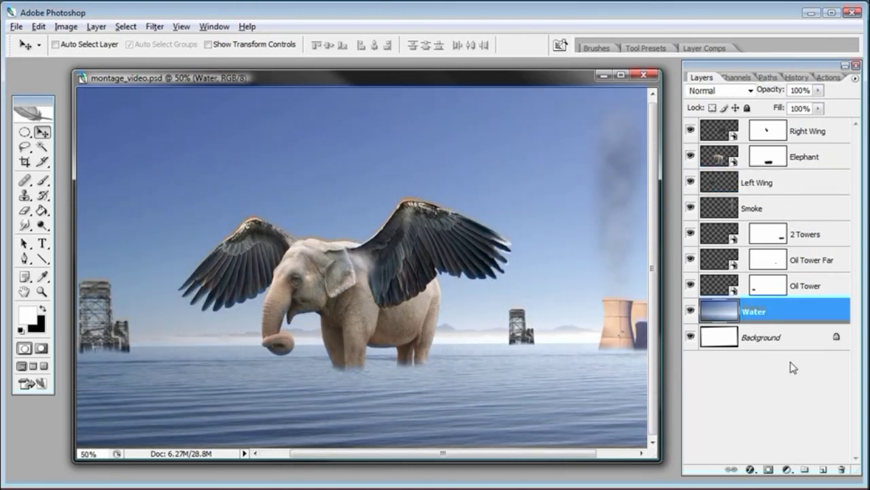
pyautogui.click(826, 470)
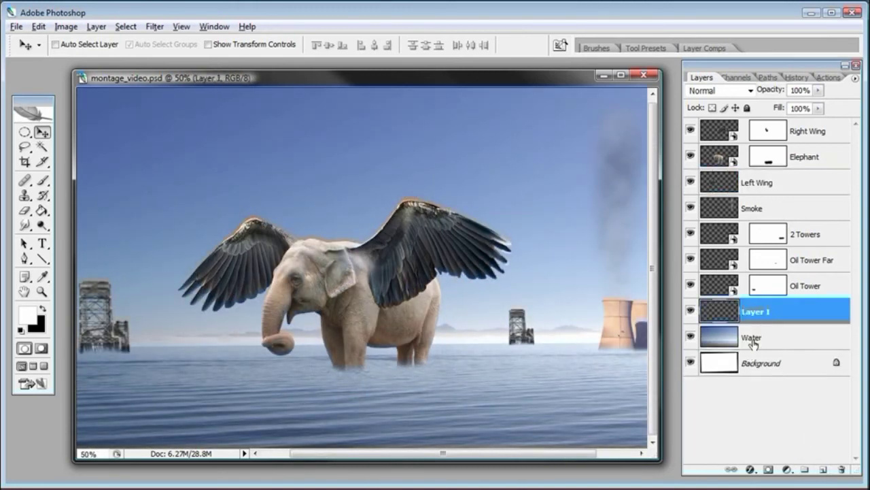
pyautogui.doubleClick(764, 312)
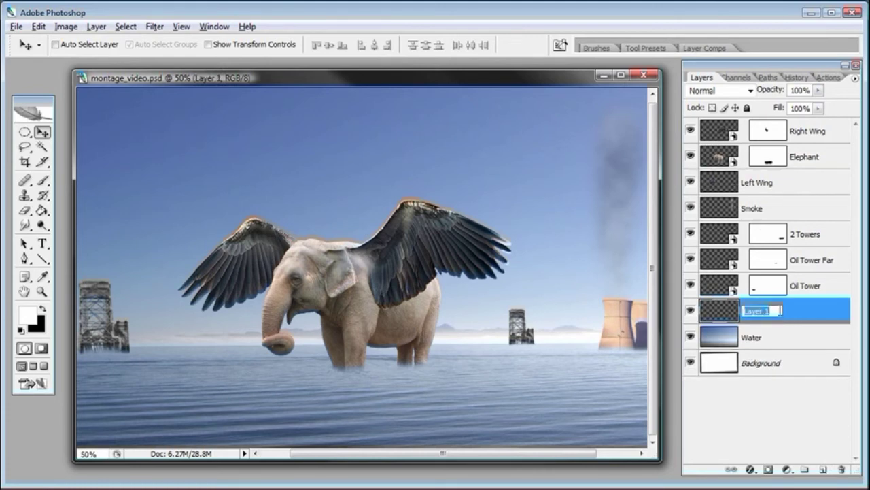
pyautogui.write('Elephant S')
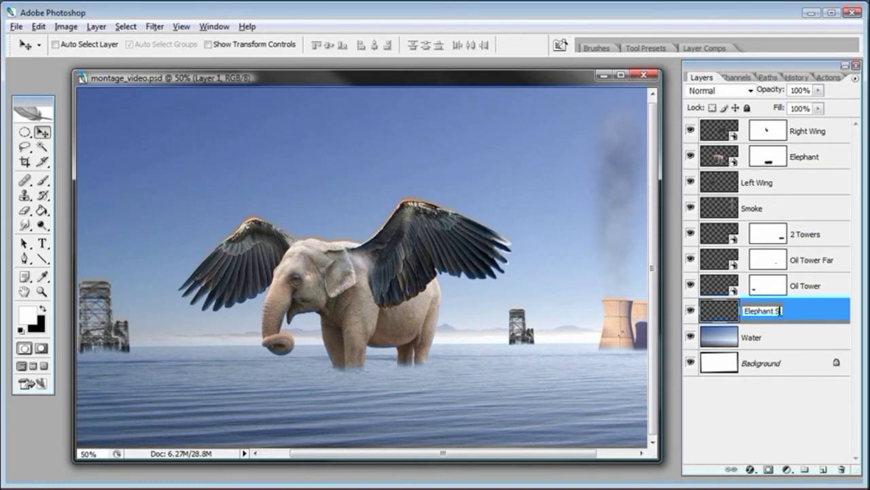
pyautogui.write('hadow')
pyautogui.press('Return')
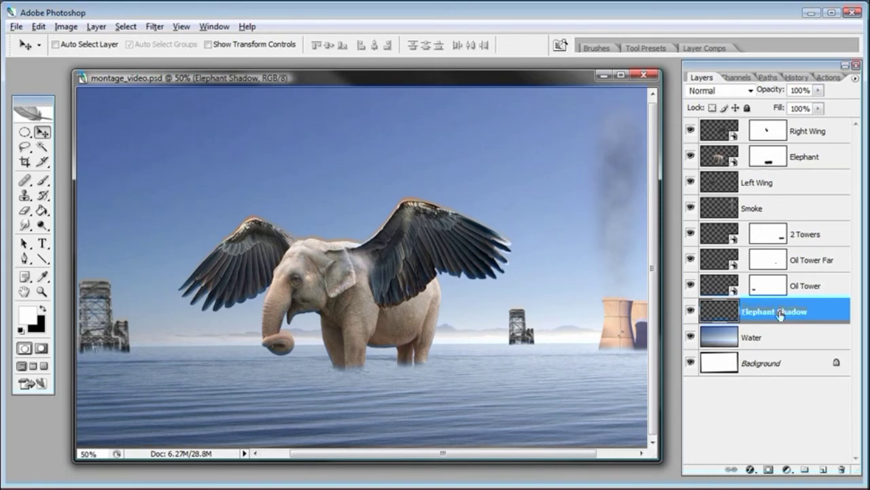
# Step: Paint a solid black shadow on the water from the elephant's feet out behind it, using a 97 px brush at 100% opacity
pyautogui.press('b')
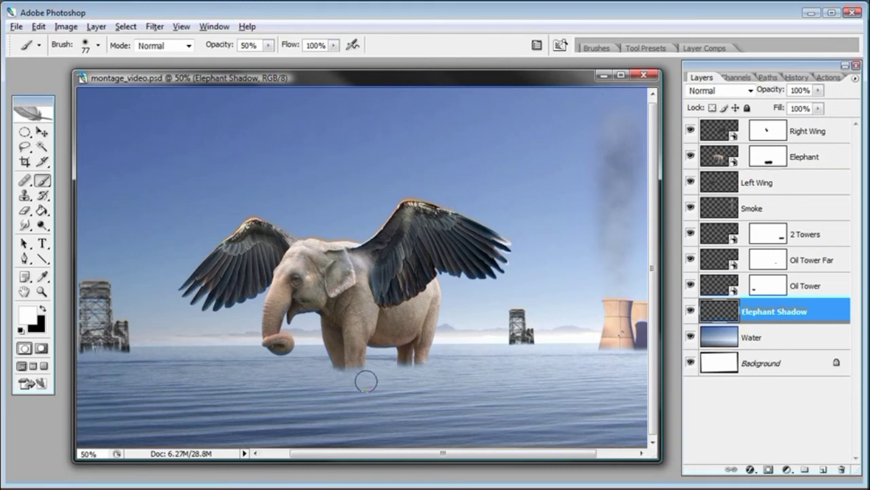
pyautogui.press('x')
pyautogui.press('0')
pyautogui.press(']')
pyautogui.press(']')
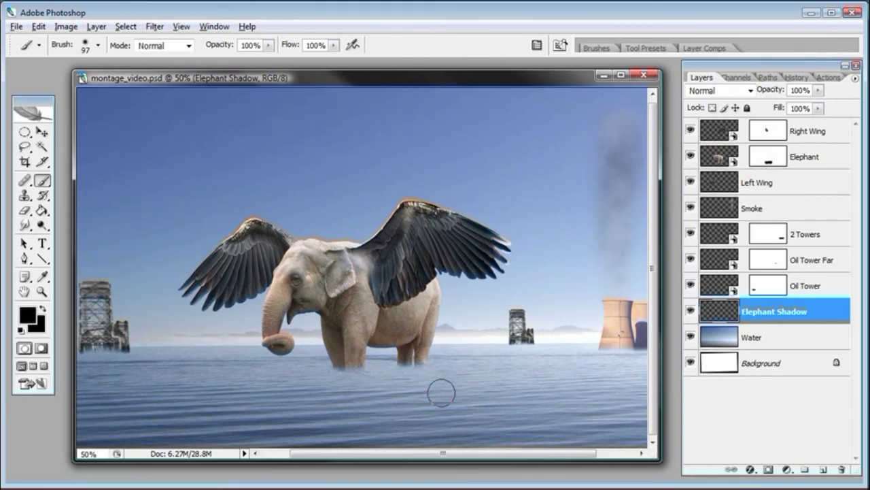
pyautogui.moveTo(445, 391); pyautogui.dragTo(351, 375)
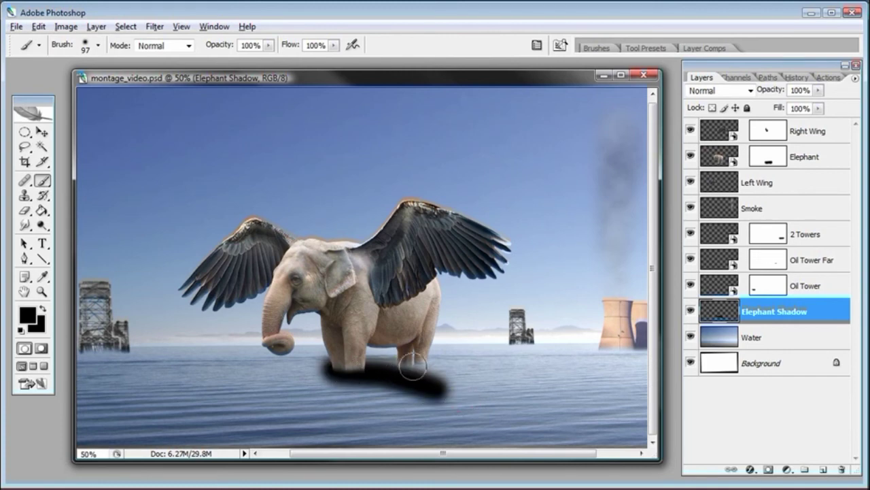
pyautogui.moveTo(408, 364); pyautogui.dragTo(392, 372)
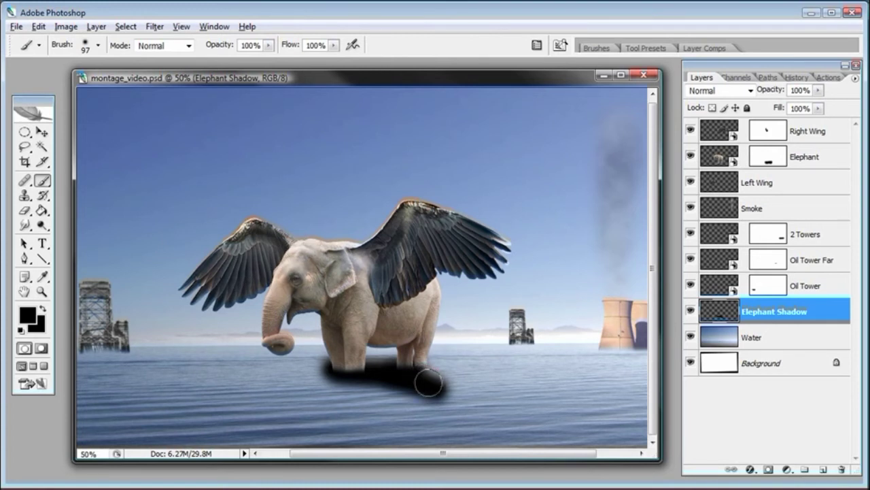
pyautogui.moveTo(425, 378); pyautogui.dragTo(505, 397)
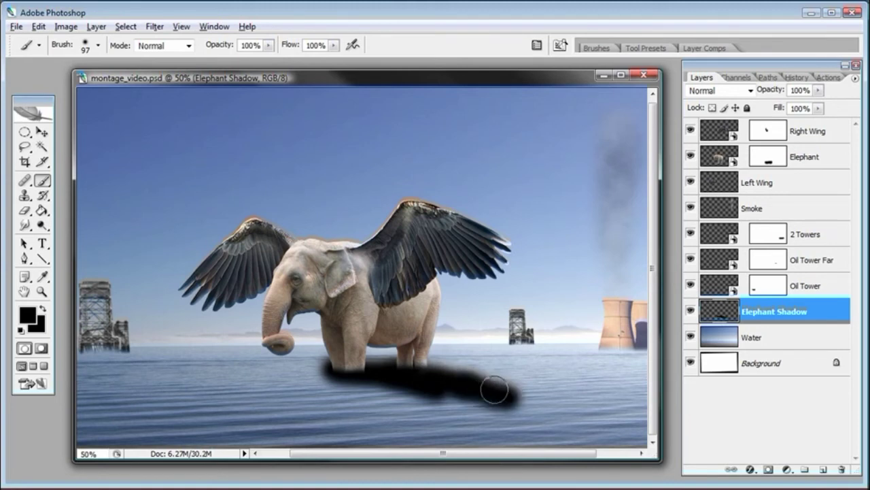
pyautogui.hotkey('ctrl', 'z')
pyautogui.moveTo(458, 388)
pyautogui.mouseDown()
pyautogui.moveTo(487, 392)
pyautogui.moveTo(383, 369)
pyautogui.moveTo(330, 369)
pyautogui.moveTo(344, 368)
pyautogui.mouseUp()
# Step: Trim the painted shadow around the elephant's feet with a soft eraser at 100% opacity
pyautogui.press('e')
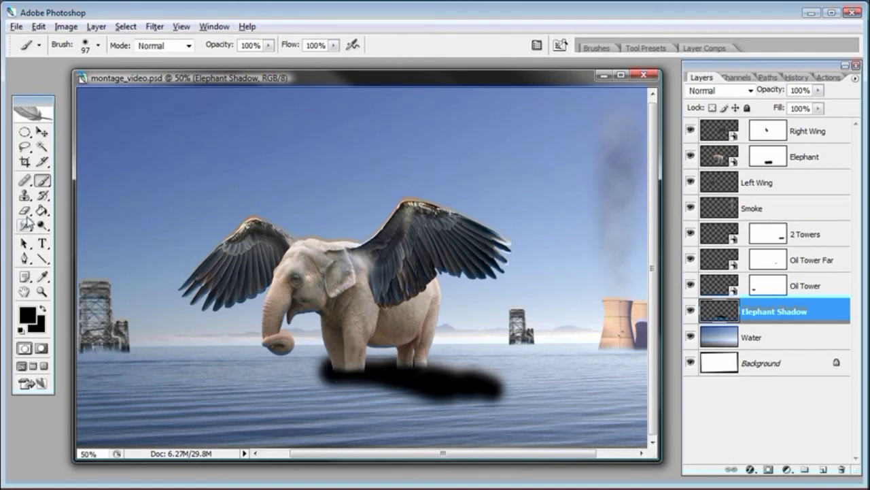
pyautogui.rightClick(386, 342)
pyautogui.click(439, 368)
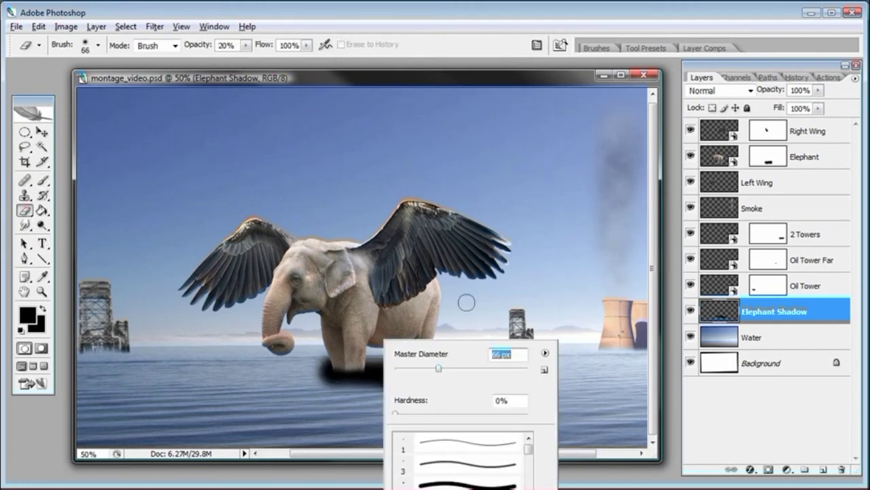
pyautogui.click(453, 368)
pyautogui.click(466, 78)
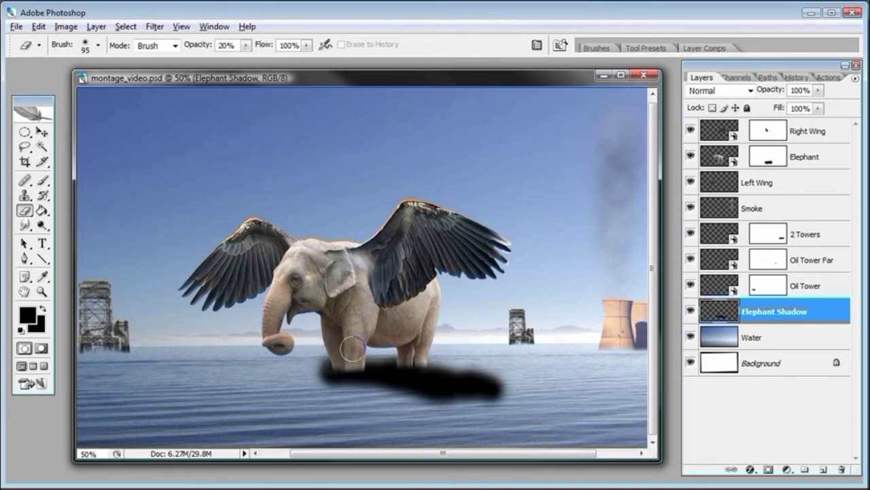
pyautogui.doubleClick(226, 44)
pyautogui.write('100')
pyautogui.moveTo(364, 347)
pyautogui.mouseDown()
pyautogui.moveTo(408, 347)
pyautogui.moveTo(326, 355)
pyautogui.mouseUp()
# Step: Lower the Elephant Shadow layer's opacity to 66%
pyautogui.click(816, 92)
pyautogui.moveTo(818, 104)
pyautogui.mouseDown()
pyautogui.moveTo(775, 109)
pyautogui.moveTo(794, 107)
pyautogui.mouseUp()
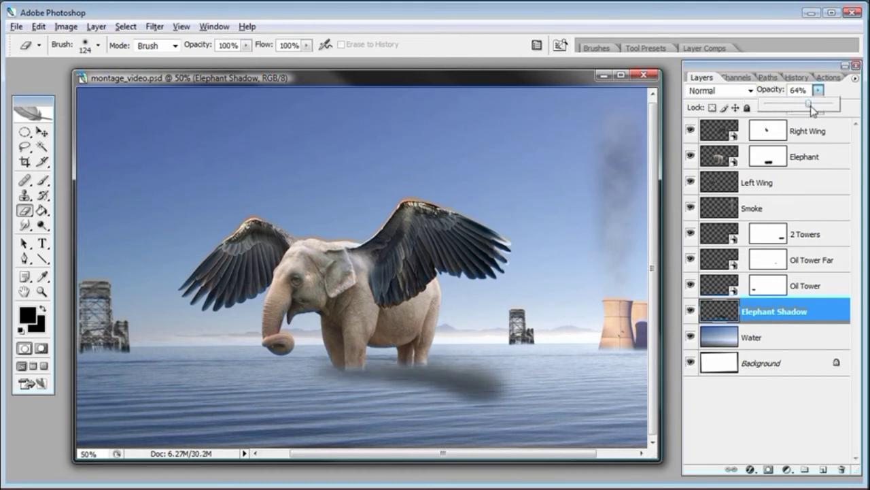
pyautogui.moveTo(813, 110); pyautogui.dragTo(812, 111)
pyautogui.click(472, 411)
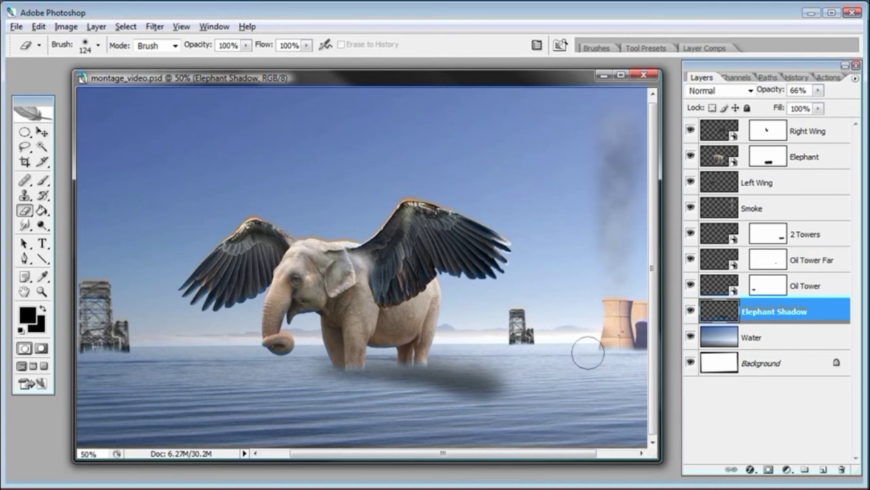
pyautogui.click(715, 347)
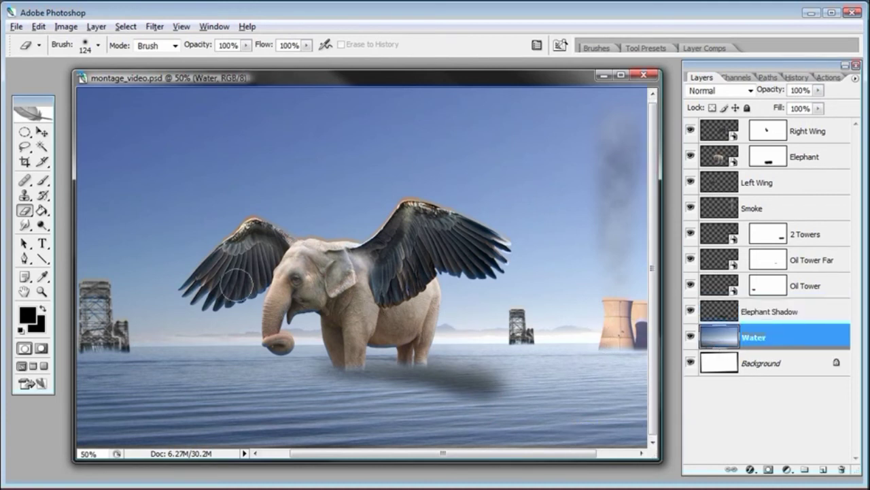
pyautogui.click(43, 181)
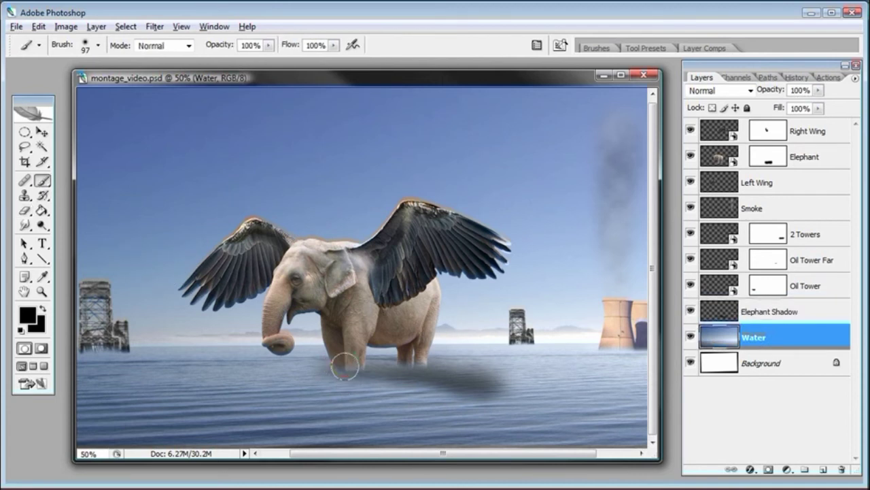
pyautogui.moveTo(345, 367); pyautogui.dragTo(418, 368)
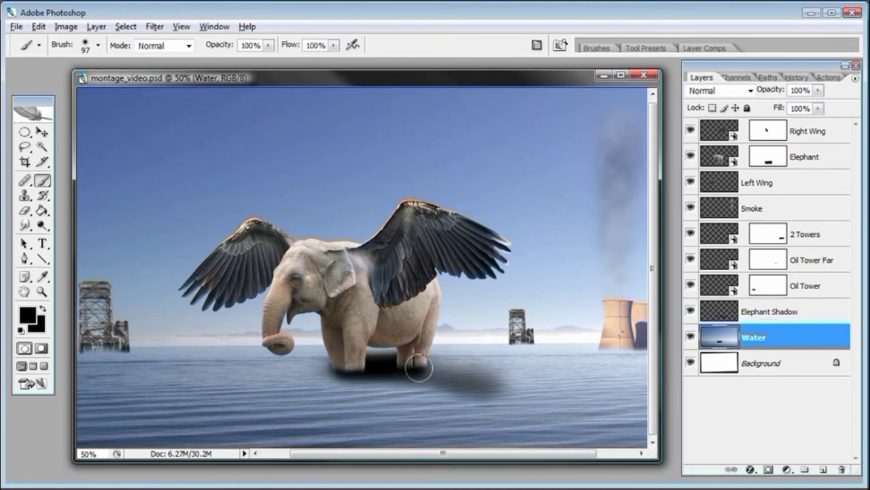
pyautogui.hotkey('ctrl', 'z')
pyautogui.hotkey('alt', ']')
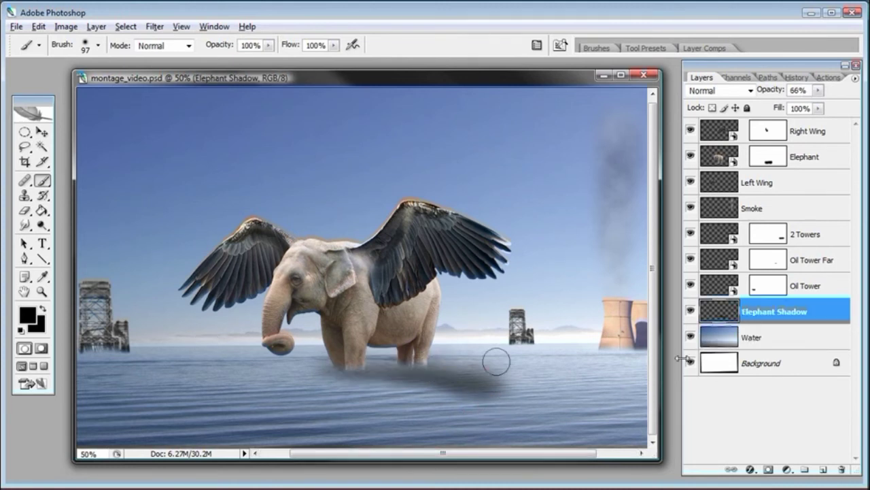
# Step: With the Water layer active, paint a quick mask over the water around the elephant's feet using a 54 px brush
pyautogui.click(755, 337)
pyautogui.click(41, 347)
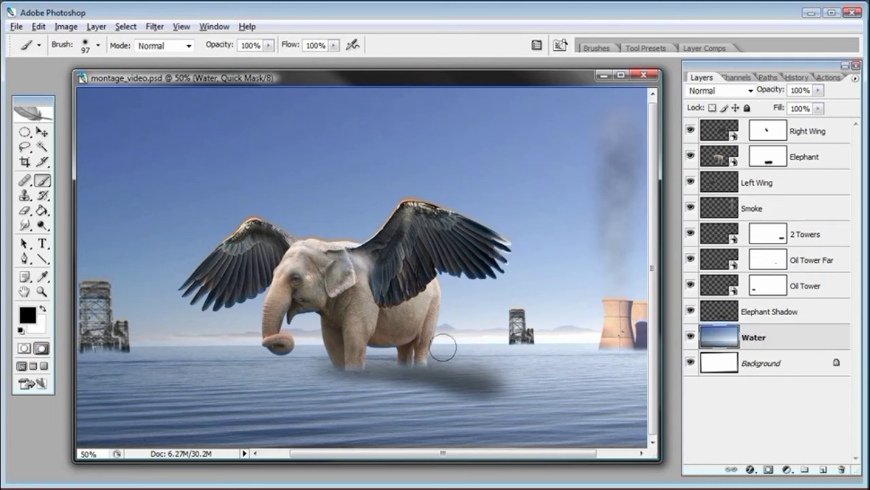
pyautogui.rightClick(420, 360)
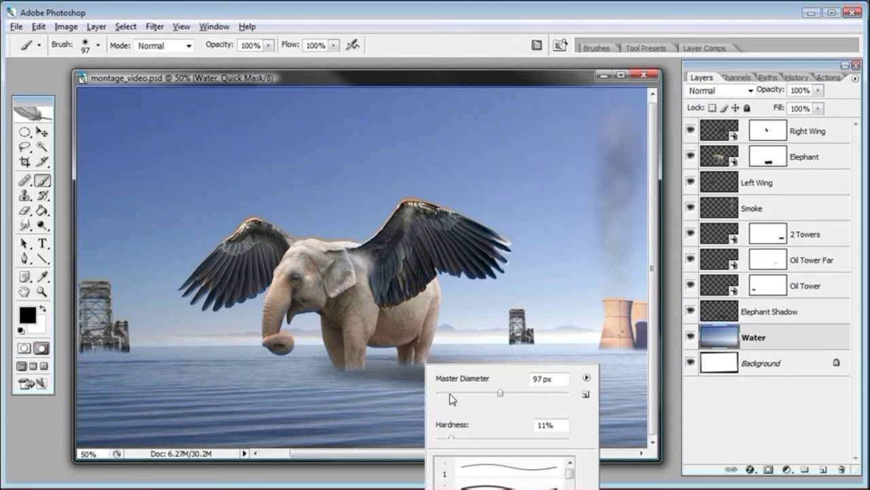
pyautogui.click(482, 394)
pyautogui.moveTo(481, 394); pyautogui.dragTo(472, 393)
pyautogui.click(486, 79)
pyautogui.moveTo(420, 359)
pyautogui.mouseDown()
pyautogui.moveTo(389, 370)
pyautogui.moveTo(344, 369)
pyautogui.moveTo(430, 365)
pyautogui.moveTo(355, 371)
pyautogui.mouseUp()
pyautogui.hotkey('ctrl', 'z')
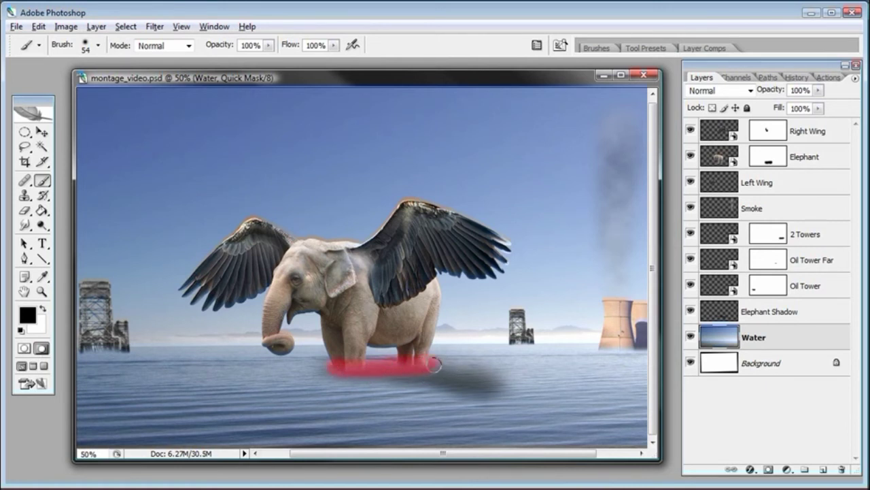
# Step: Trim the quick mask with the 124 px eraser, leaving only small soft patches at the elephant's feet
pyautogui.click(24, 211)
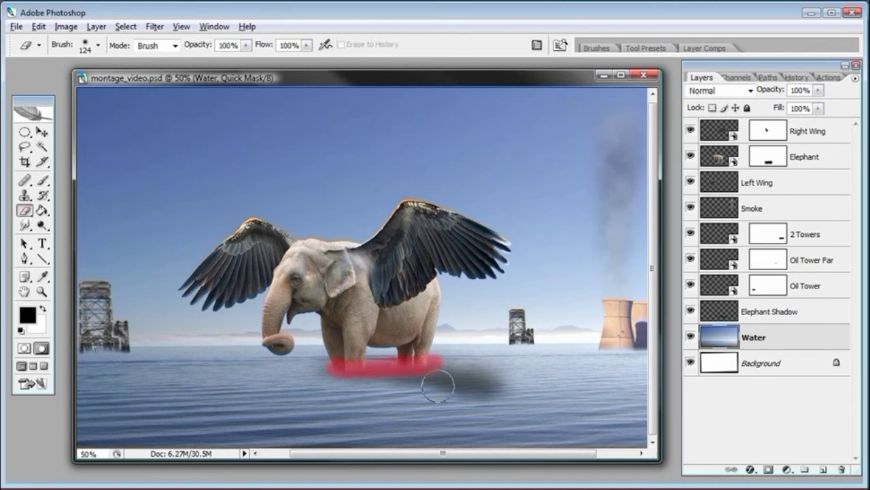
pyautogui.moveTo(460, 376)
pyautogui.mouseDown()
pyautogui.moveTo(447, 359)
pyautogui.moveTo(452, 349)
pyautogui.mouseUp()
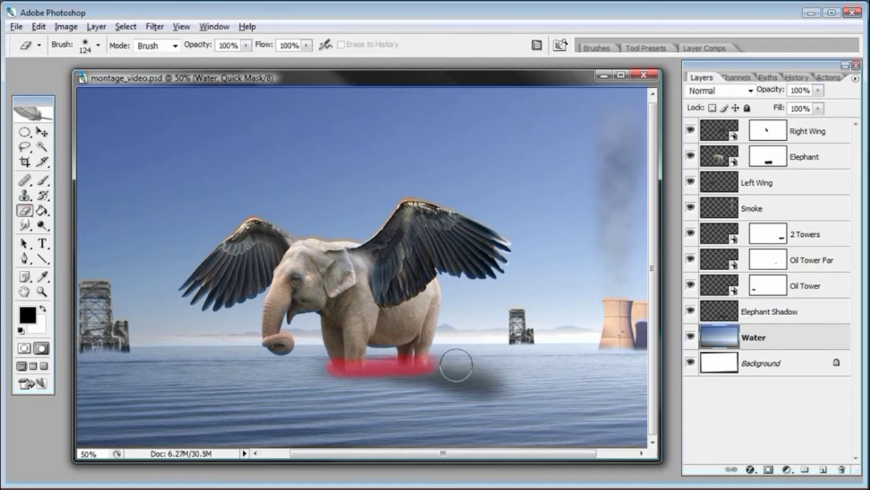
pyautogui.moveTo(424, 393)
pyautogui.mouseDown()
pyautogui.moveTo(457, 382)
pyautogui.moveTo(427, 361)
pyautogui.moveTo(381, 351)
pyautogui.moveTo(383, 343)
pyautogui.moveTo(383, 352)
pyautogui.moveTo(430, 348)
pyautogui.moveTo(331, 348)
pyautogui.moveTo(410, 333)
pyautogui.mouseUp()
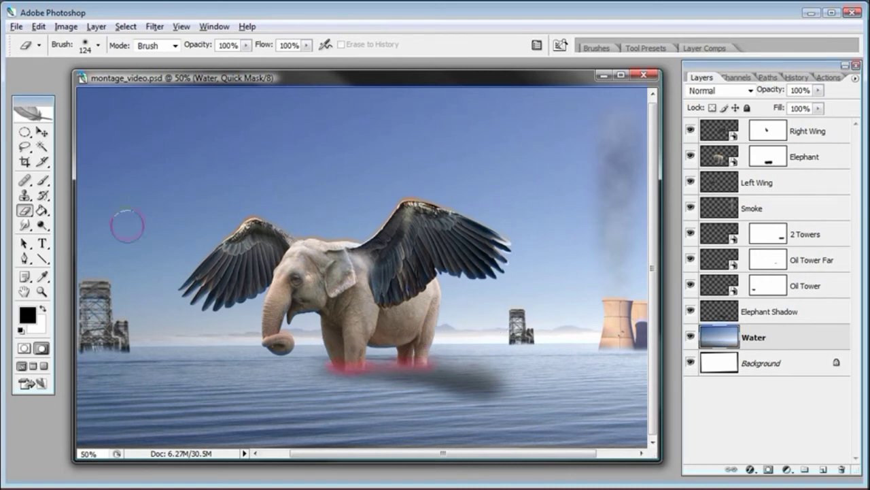
# Step: Convert the quick mask to a selection and invert it so only the patches at the feet are selected
pyautogui.click(23, 348)
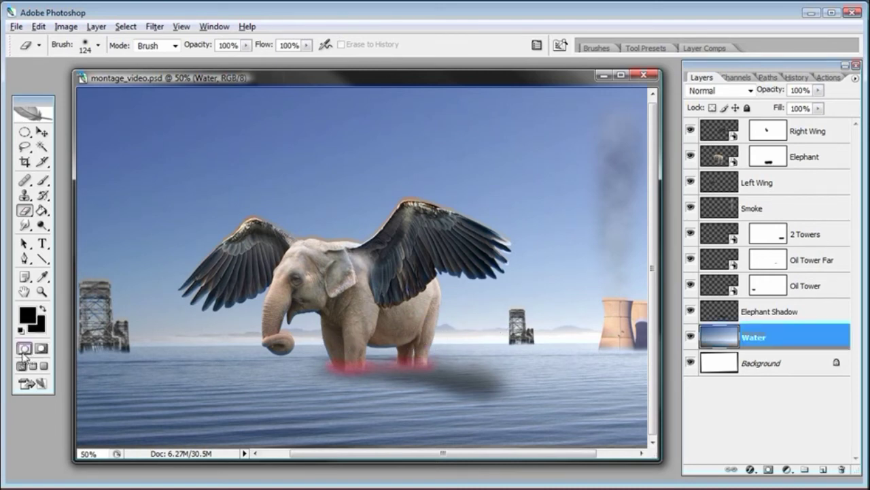
pyautogui.click(130, 26)
pyautogui.click(140, 77)
# Step: Add a Brightness/Contrast adjustment layer for the selected area, clipped to the Water layer
pyautogui.click(787, 470)
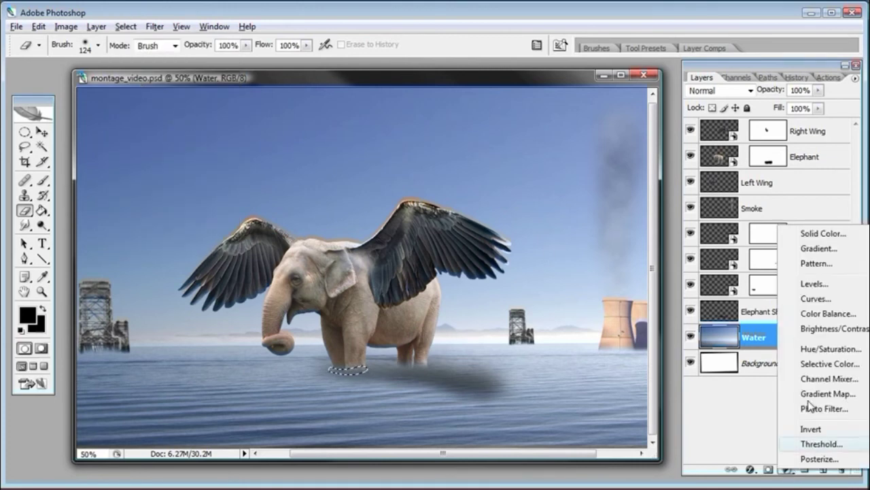
pyautogui.keyDown('alt'); pyautogui.click(812, 333); pyautogui.keyUp('alt')
pyautogui.click(481, 249)
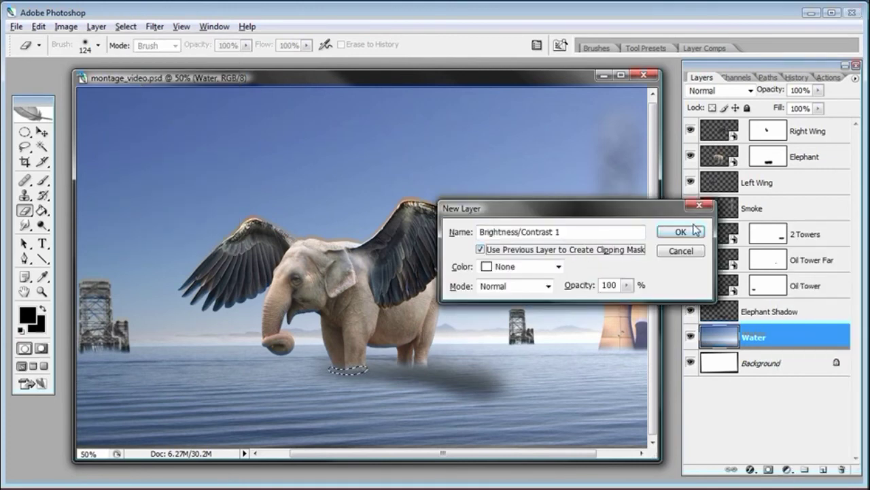
pyautogui.click(699, 235)
# Step: Darken the water around the feet by lowering the adjustment's brightness and slightly raising its contrast
pyautogui.moveTo(648, 327); pyautogui.dragTo(602, 329)
pyautogui.click(610, 364)
pyautogui.click(623, 364)
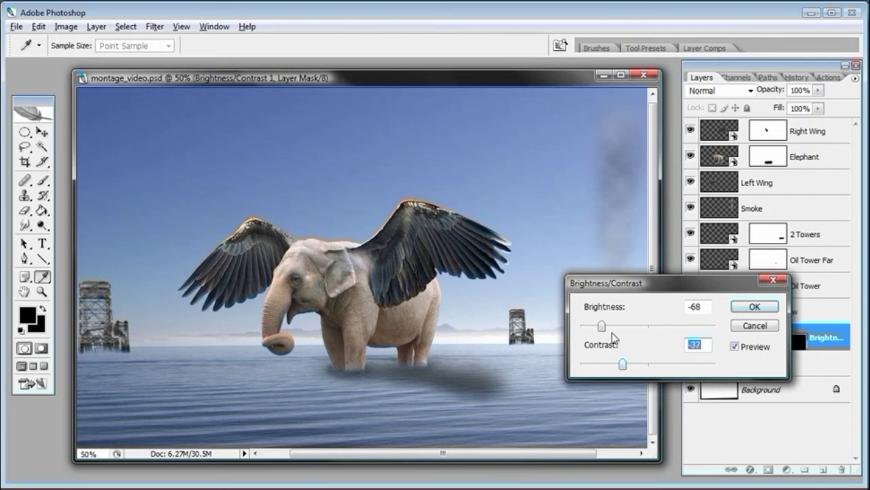
pyautogui.moveTo(603, 330)
pyautogui.mouseDown()
pyautogui.moveTo(624, 331)
pyautogui.moveTo(583, 327)
pyautogui.moveTo(609, 334)
pyautogui.mouseUp()
pyautogui.click(667, 365)
pyautogui.moveTo(695, 367); pyautogui.dragTo(663, 363)
pyautogui.moveTo(606, 327); pyautogui.dragTo(608, 327)
pyautogui.click(746, 307)
pyautogui.press('e')
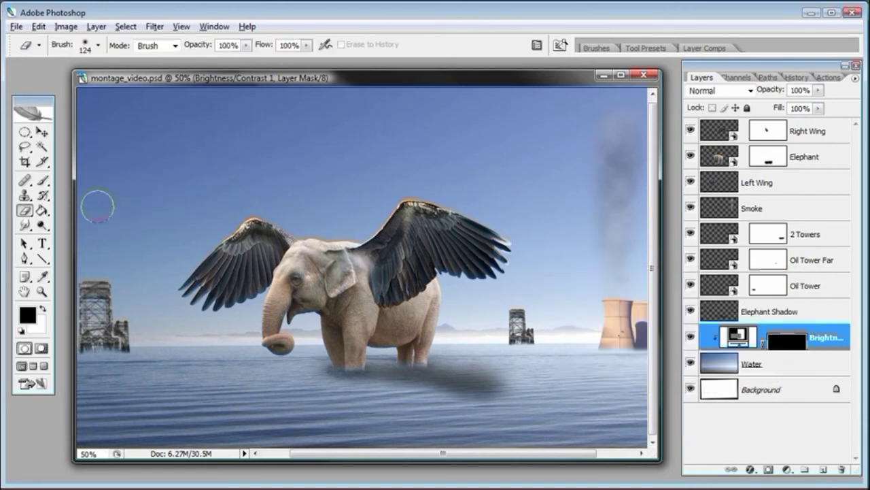
# Step: Reduce the Elephant Shadow layer's opacity to 59%
pyautogui.click(729, 317)
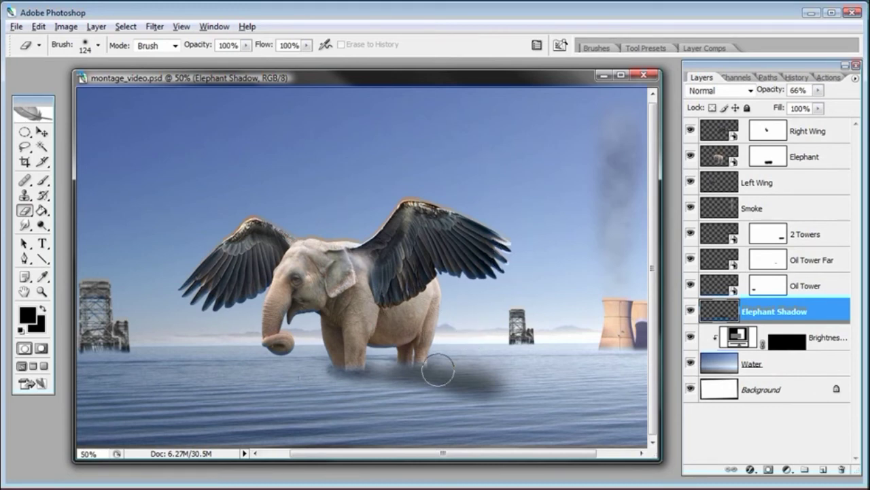
pyautogui.click(818, 90)
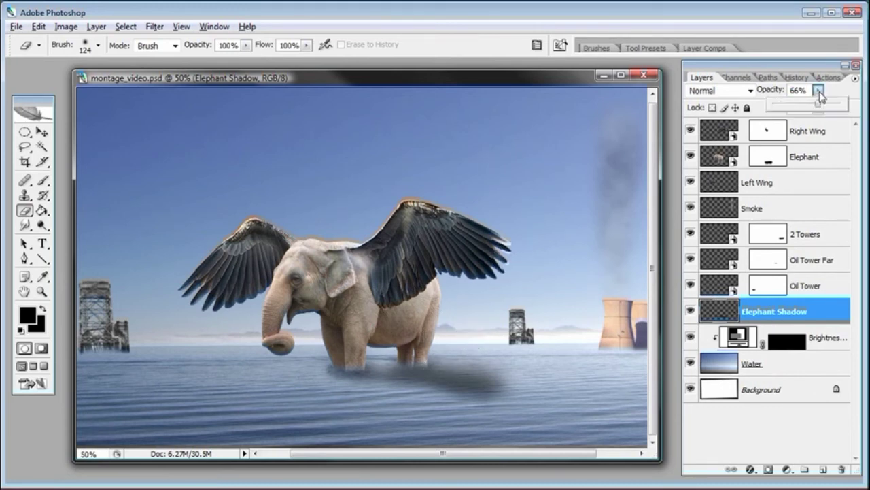
pyautogui.moveTo(819, 109); pyautogui.dragTo(815, 109)
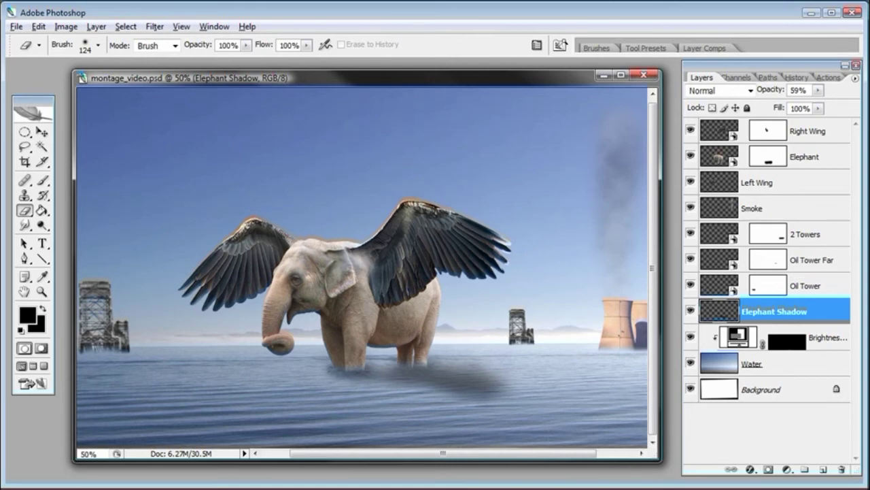
# Step: Add a new layer named Fog above the Right Wing layer and save the document
pyautogui.hotkey('ctrl', '-')
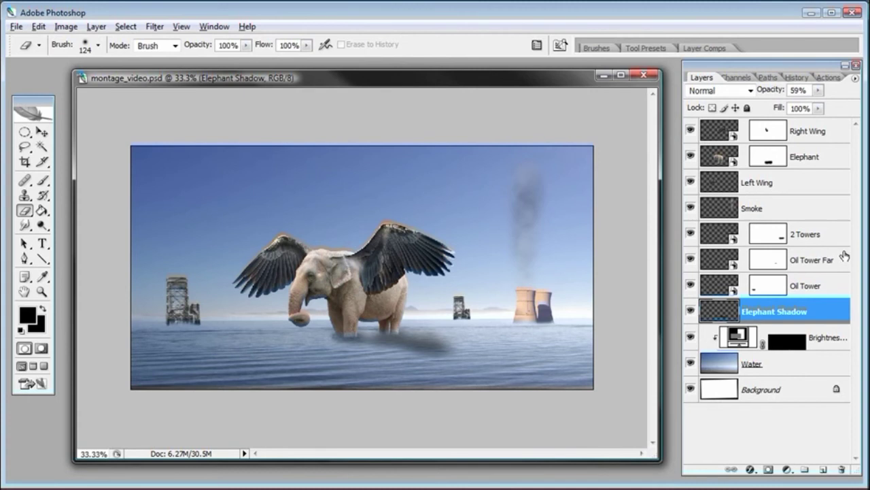
pyautogui.click(720, 131)
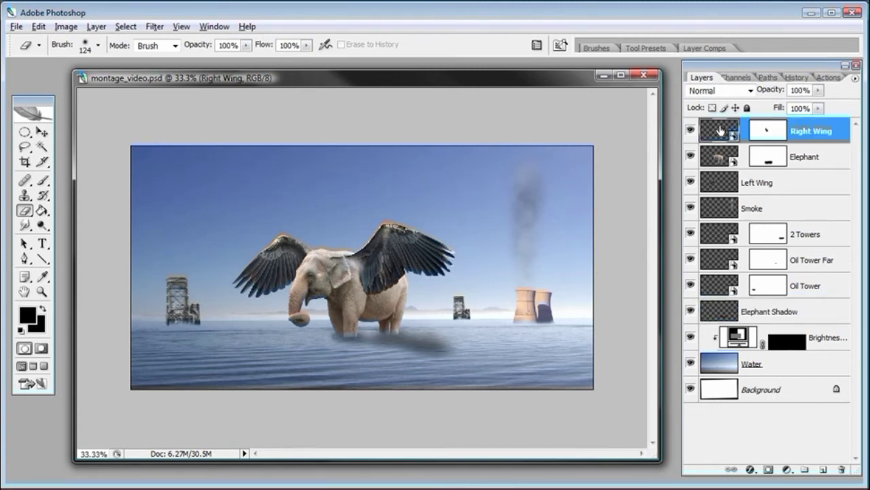
pyautogui.click(824, 470)
pyautogui.doubleClick(758, 130)
pyautogui.write('Fog')
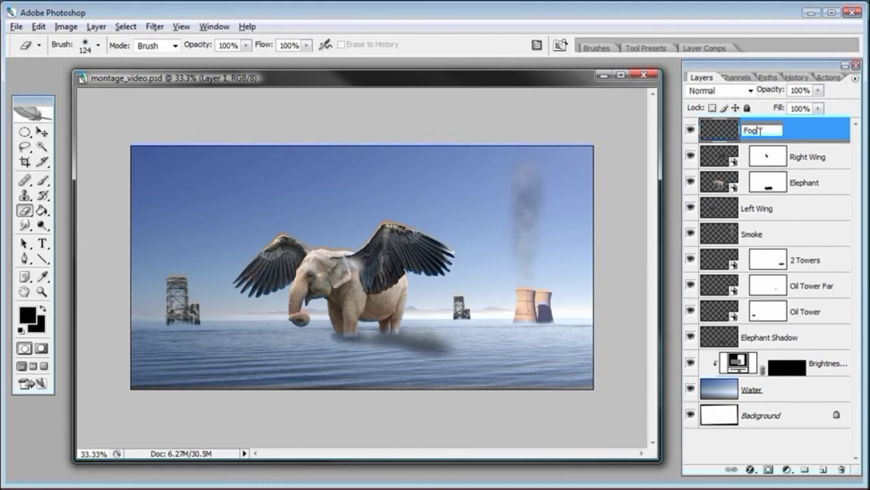
pyautogui.press('Return')
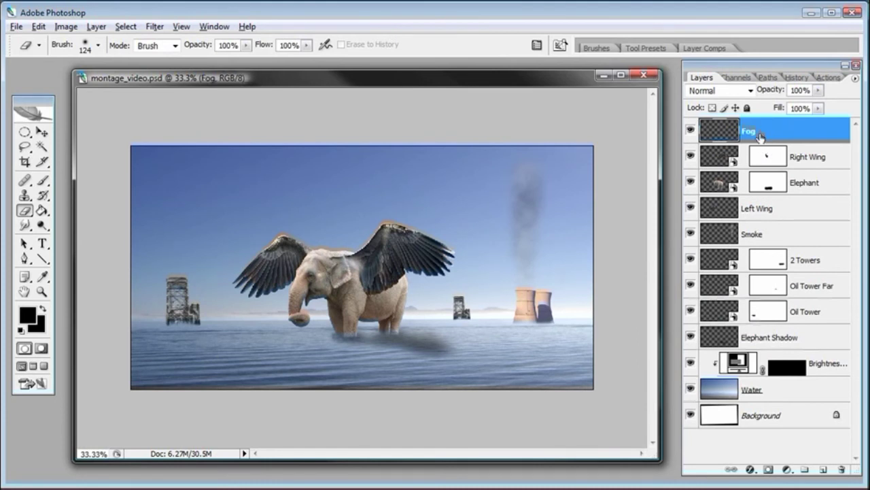
pyautogui.click(15, 26)
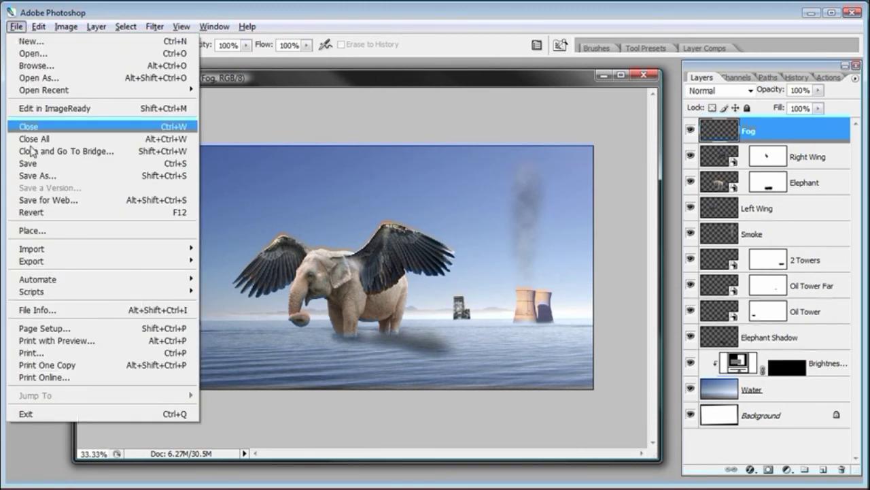
pyautogui.click(37, 163)
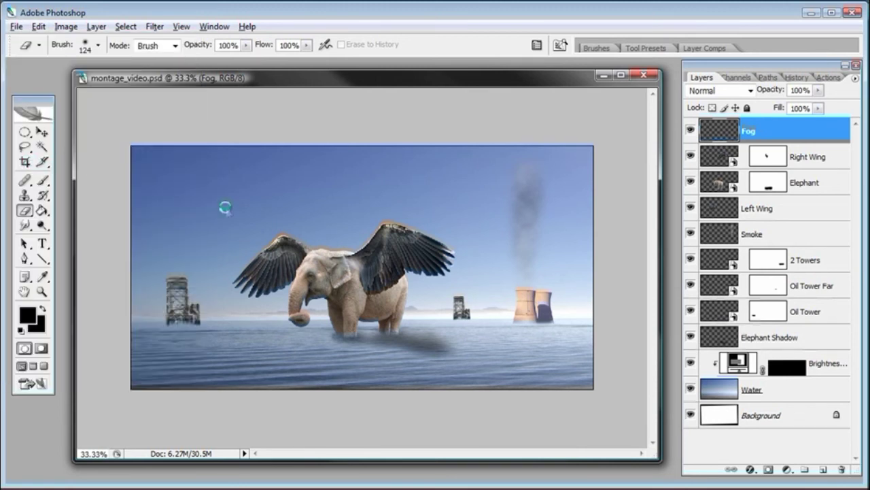
# Step: Make a rectangular selection along the horizon, spanning the full image width from the tower bases to just below the elephant's feet
pyautogui.click(24, 134)
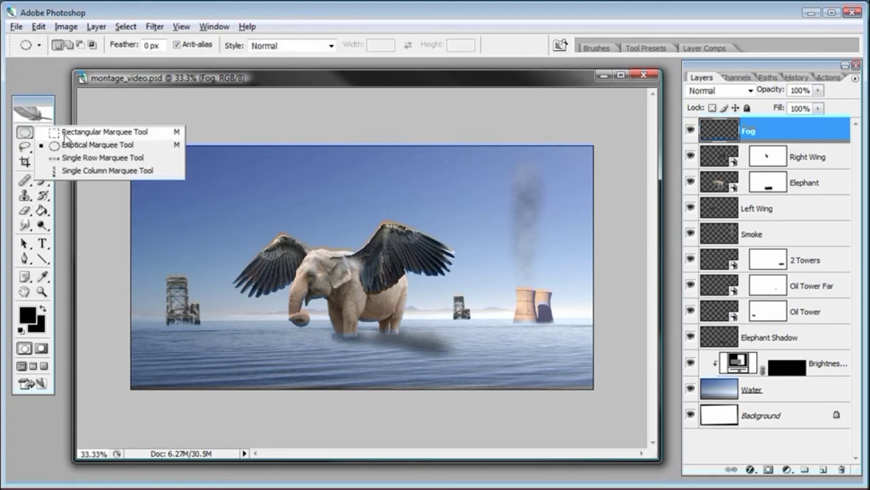
pyautogui.click(102, 131)
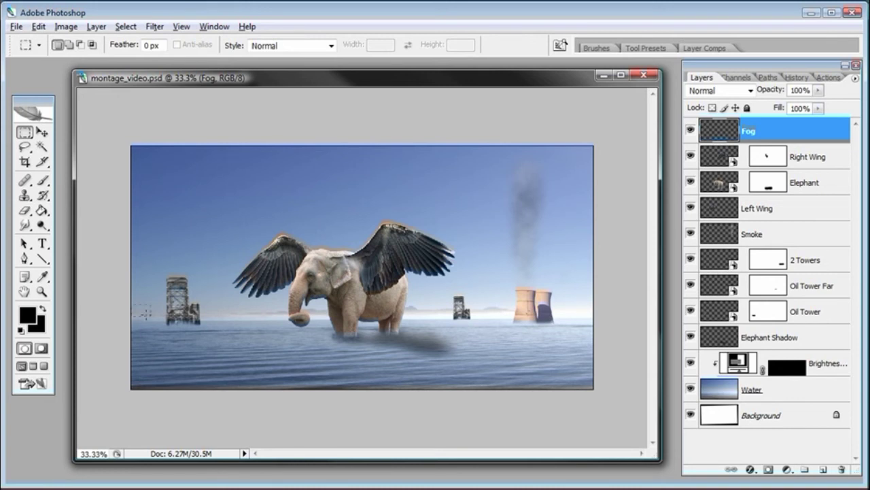
pyautogui.moveTo(330, 329); pyautogui.dragTo(631, 333)
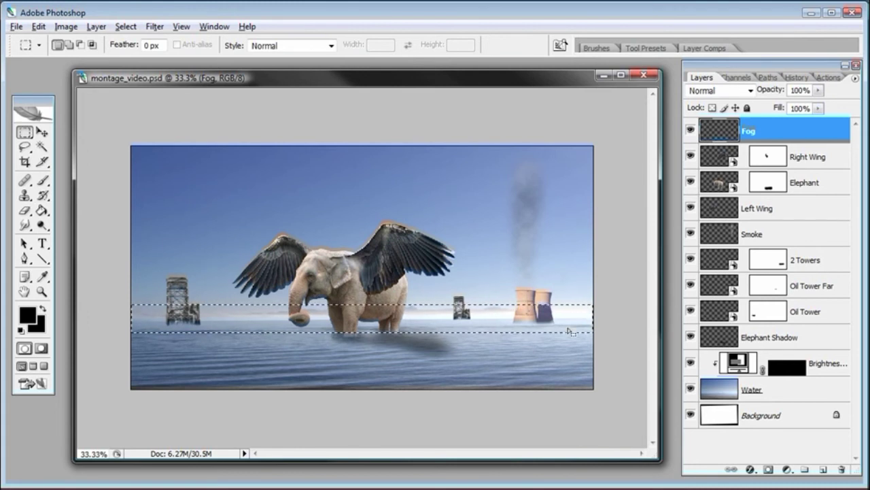
pyautogui.moveTo(556, 329); pyautogui.dragTo(555, 331)
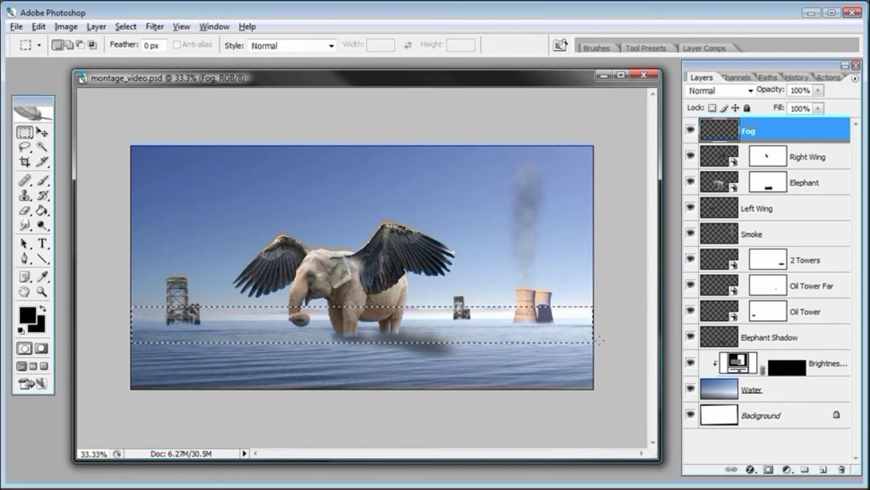
# Step: Feather the horizon selection by 30 pixels
pyautogui.click(126, 27)
pyautogui.click(139, 157)
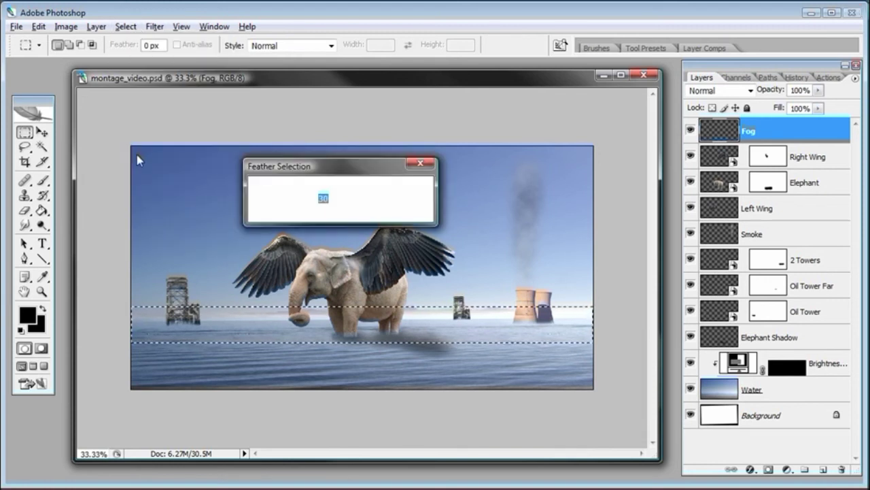
pyautogui.moveTo(269, 171); pyautogui.dragTo(278, 168)
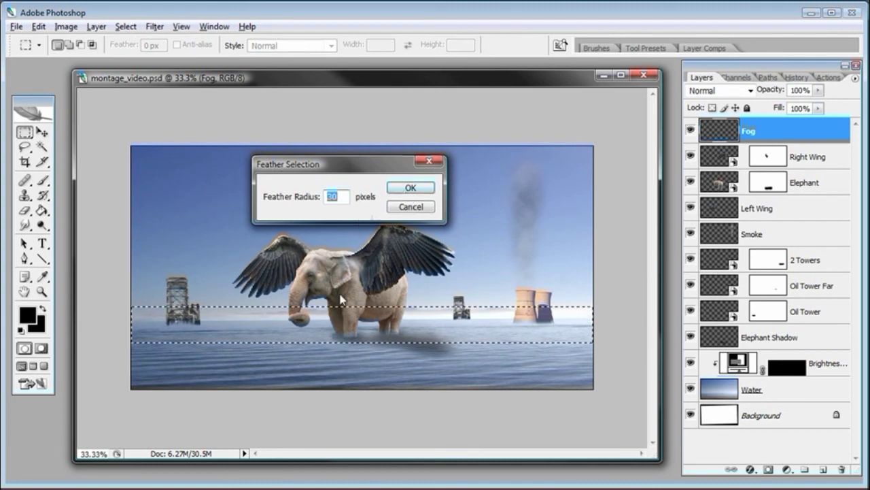
pyautogui.click(326, 196)
pyautogui.doubleClick(326, 195)
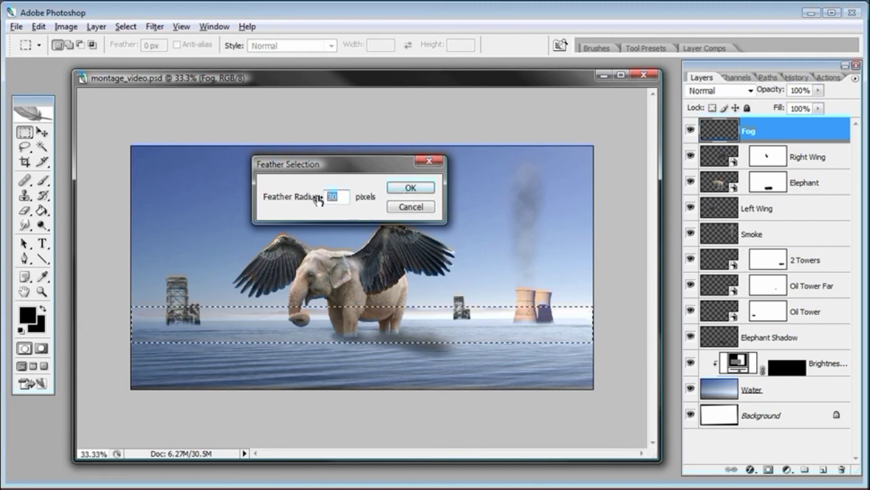
pyautogui.click(429, 187)
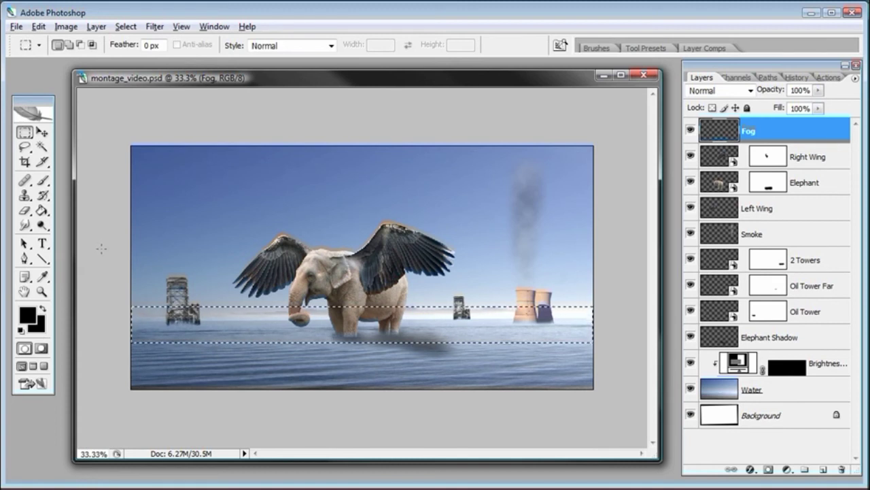
# Step: Render clouds into the selected band on the Fog layer with white as foreground and black as background colour
pyautogui.press('x')
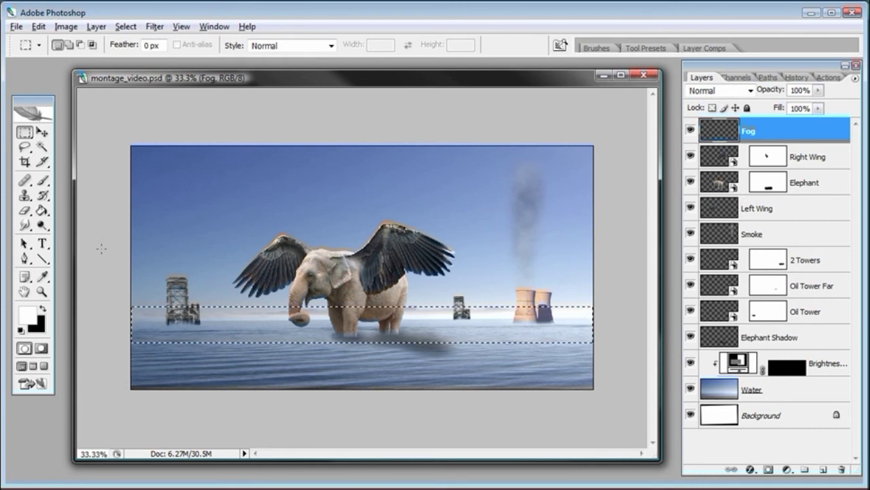
pyautogui.click(155, 27)
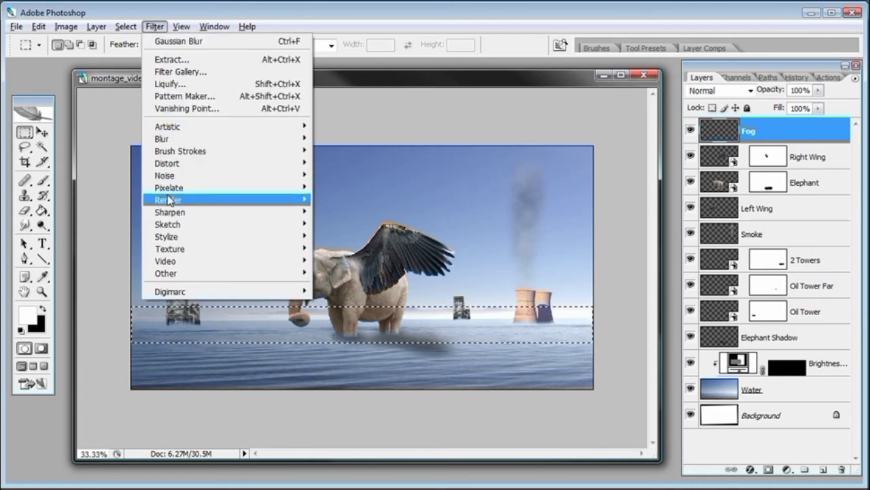
pyautogui.click(337, 197)
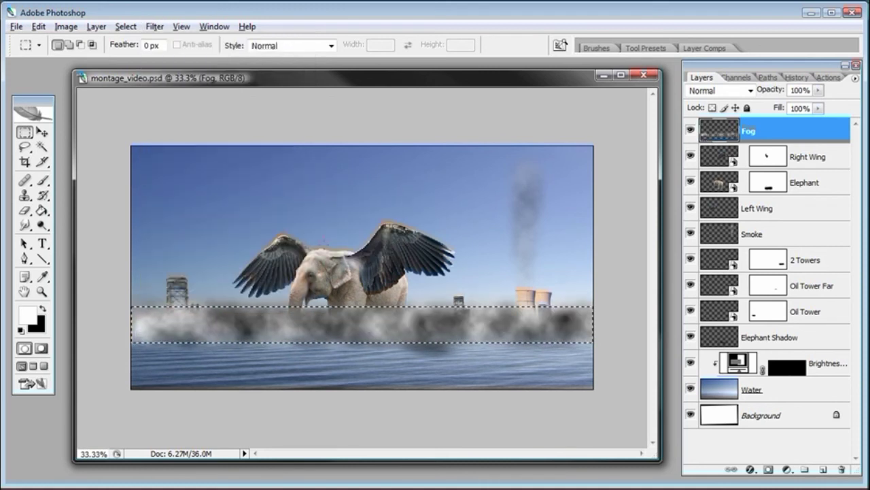
# Step: Remove the selection and shift the fog slightly upward along the horizon
pyautogui.click(126, 26)
pyautogui.click(136, 57)
pyautogui.click(43, 132)
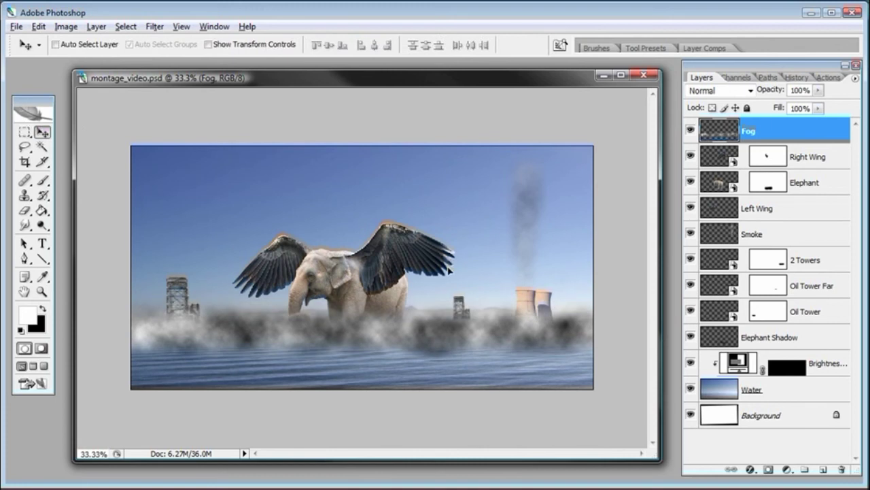
pyautogui.moveTo(449, 272); pyautogui.dragTo(452, 260)
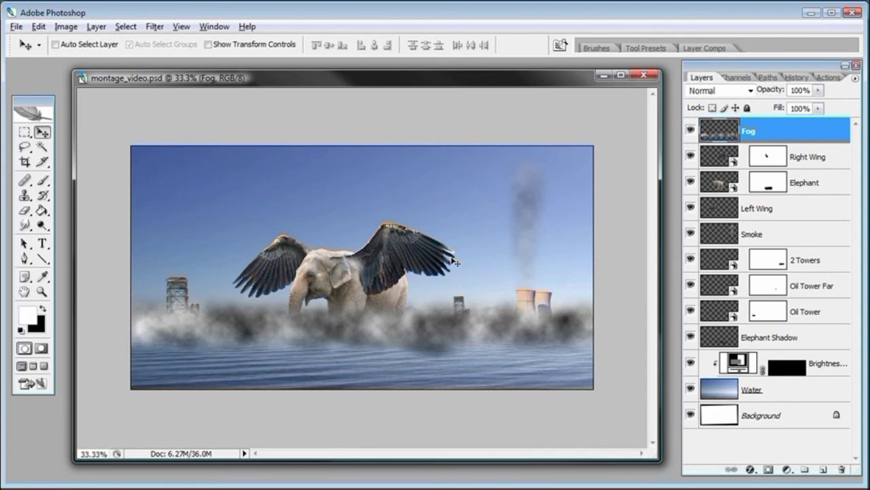
# Step: Try the Screen and Overlay blend modes on the Fog layer at full opacity, settling on Screen
pyautogui.click(818, 89)
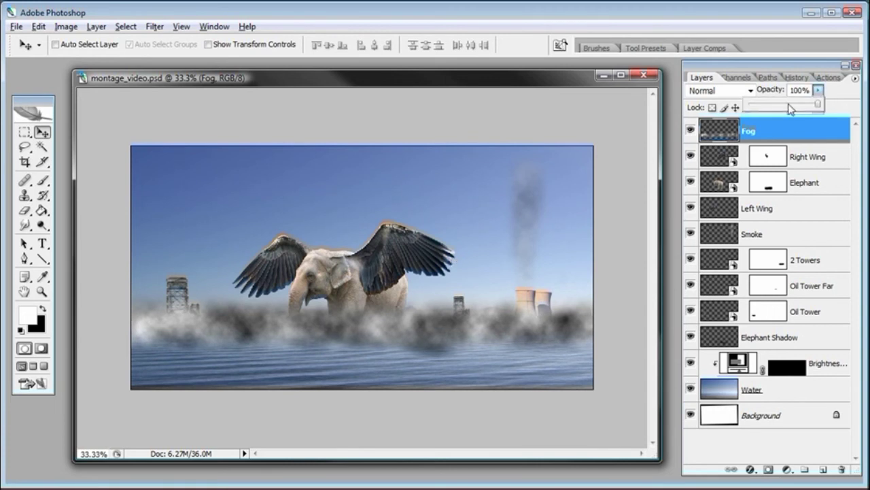
pyautogui.moveTo(767, 109); pyautogui.dragTo(821, 109)
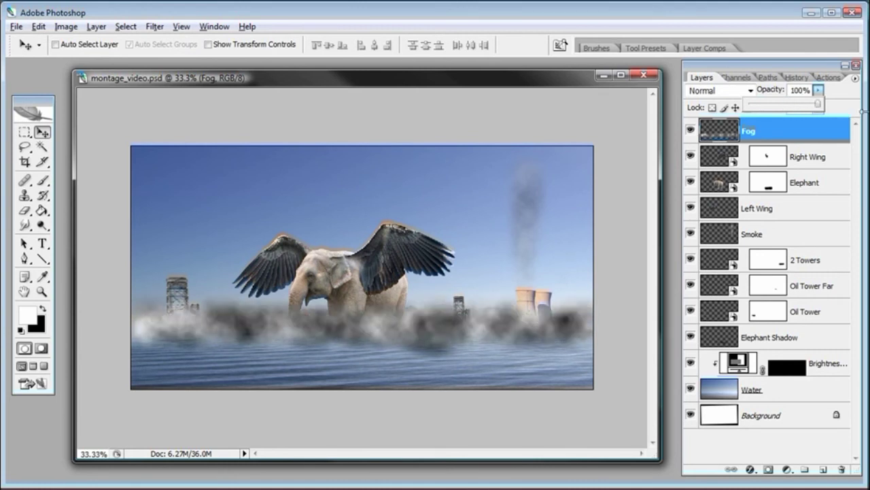
pyautogui.click(741, 91)
pyautogui.click(707, 202)
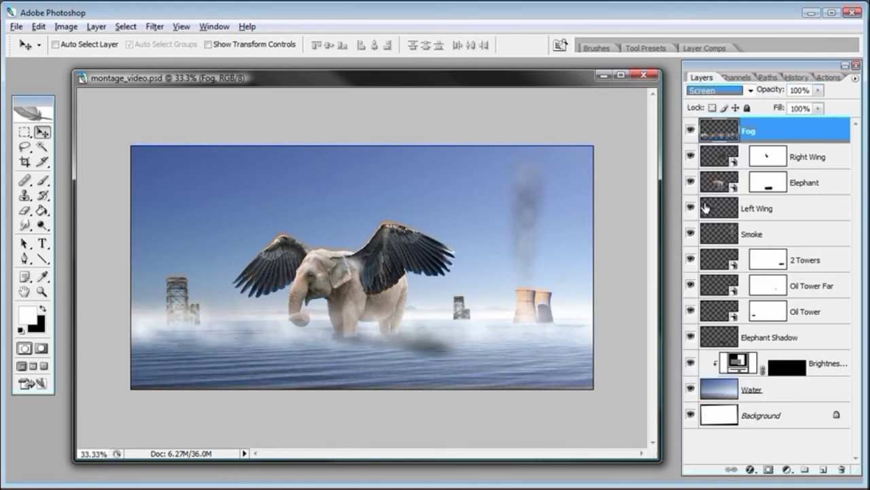
pyautogui.click(750, 91)
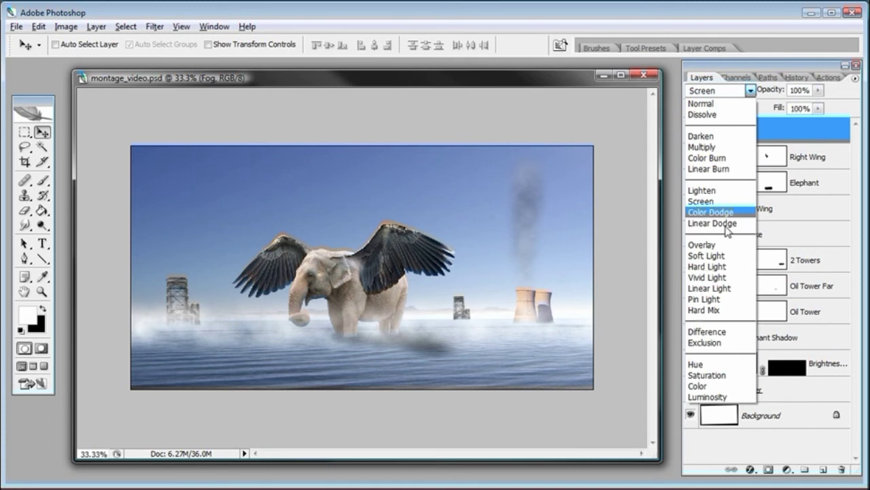
pyautogui.click(722, 246)
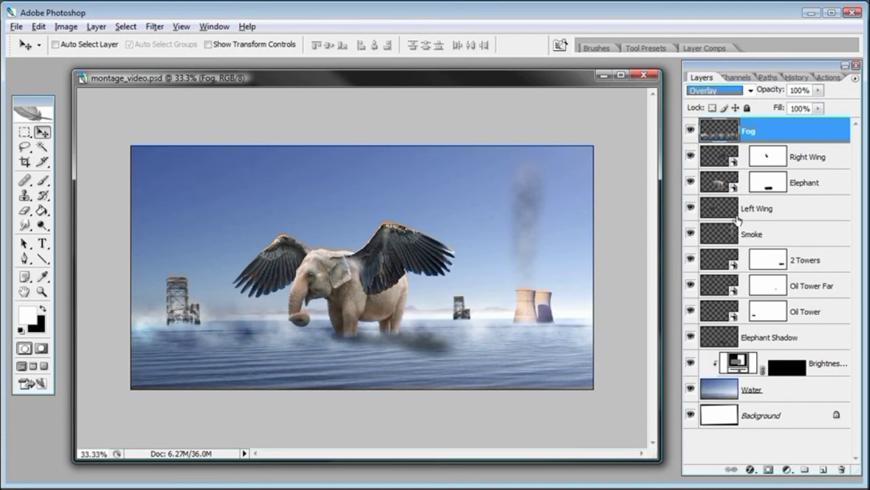
pyautogui.click(751, 91)
pyautogui.click(707, 201)
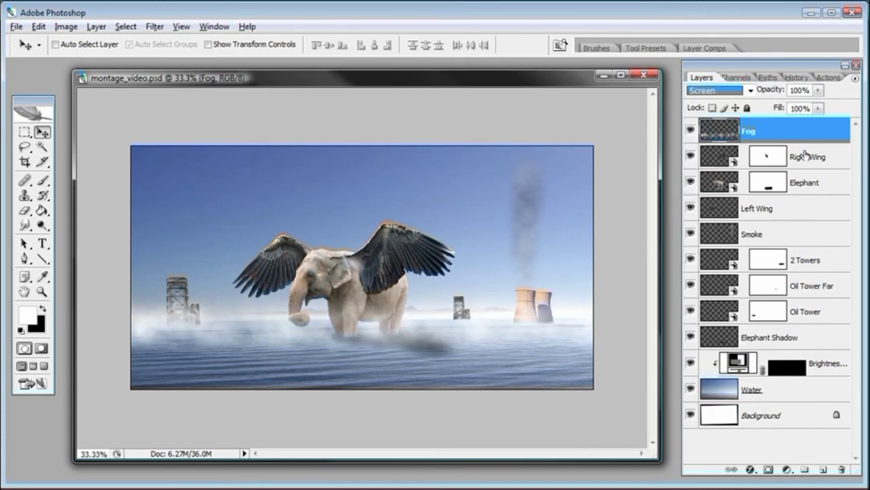
# Step: Reduce the Fog layer's opacity to 69%
pyautogui.click(819, 90)
pyautogui.moveTo(815, 107)
pyautogui.mouseDown()
pyautogui.moveTo(786, 109)
pyautogui.moveTo(806, 110)
pyautogui.moveTo(798, 107)
pyautogui.mouseUp()
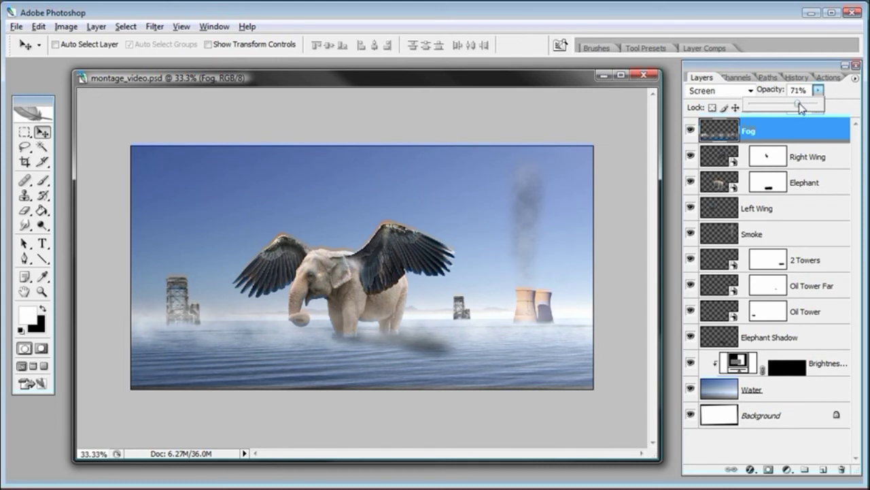
pyautogui.click(753, 91)
pyautogui.click(819, 90)
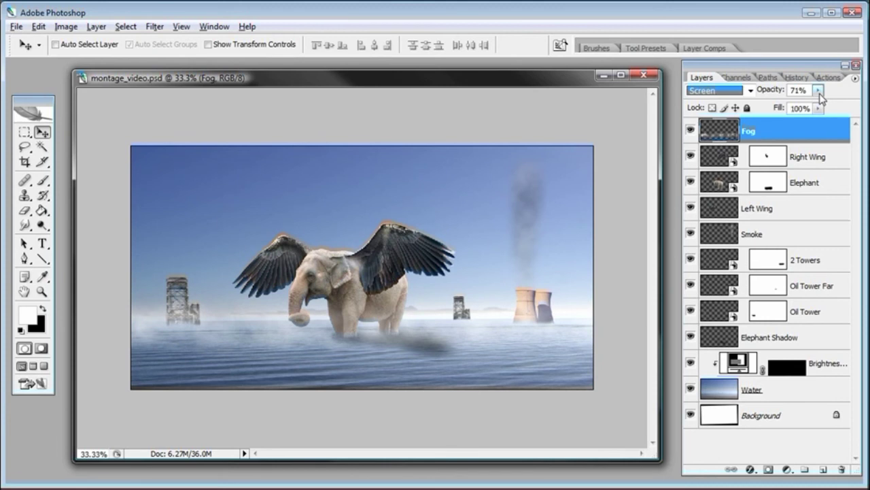
pyautogui.moveTo(825, 108)
pyautogui.mouseDown()
pyautogui.moveTo(837, 107)
pyautogui.moveTo(817, 106)
pyautogui.mouseUp()
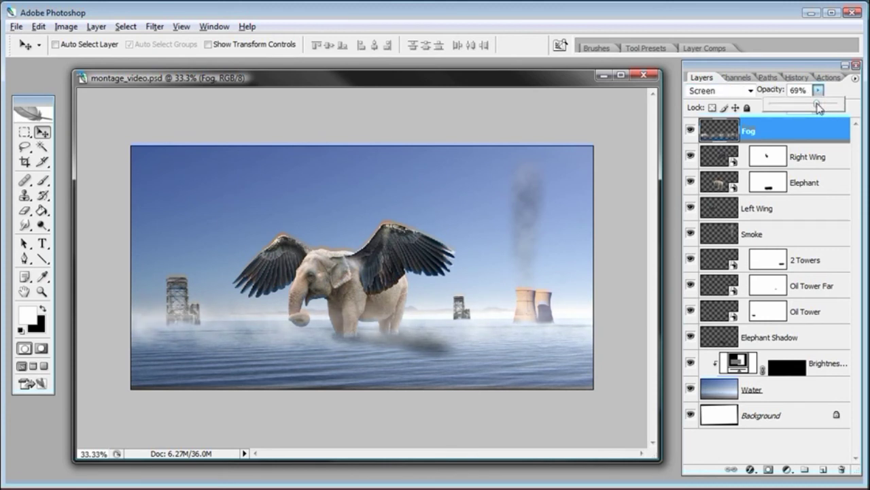
pyautogui.click(848, 100)
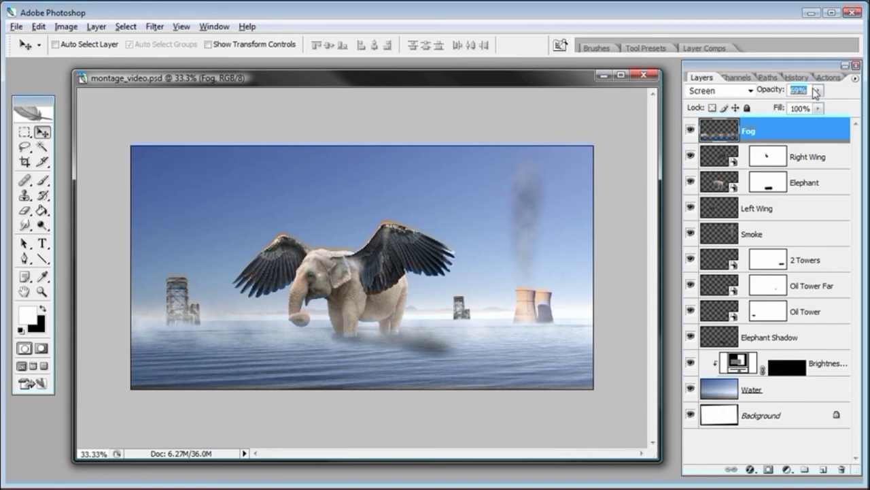
# Step: Try the Multiply and Normal blend modes on the Fog layer
pyautogui.click(749, 95)
pyautogui.click(749, 95)
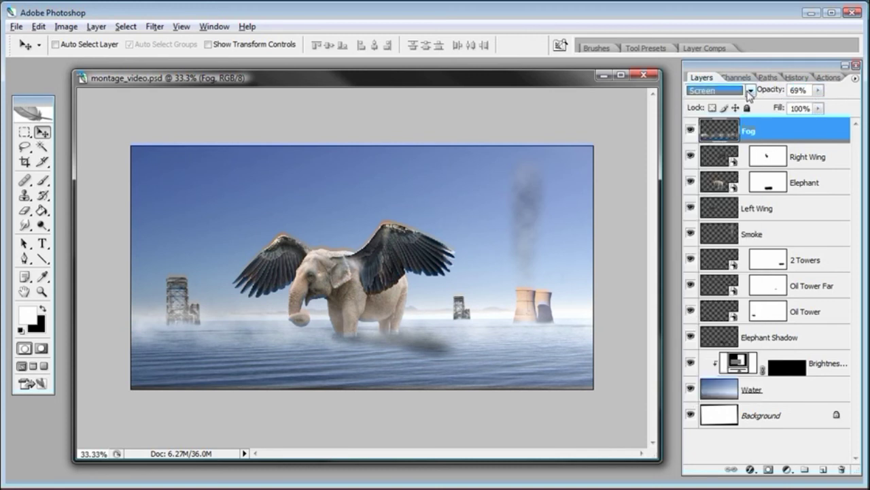
pyautogui.click(750, 92)
pyautogui.click(710, 144)
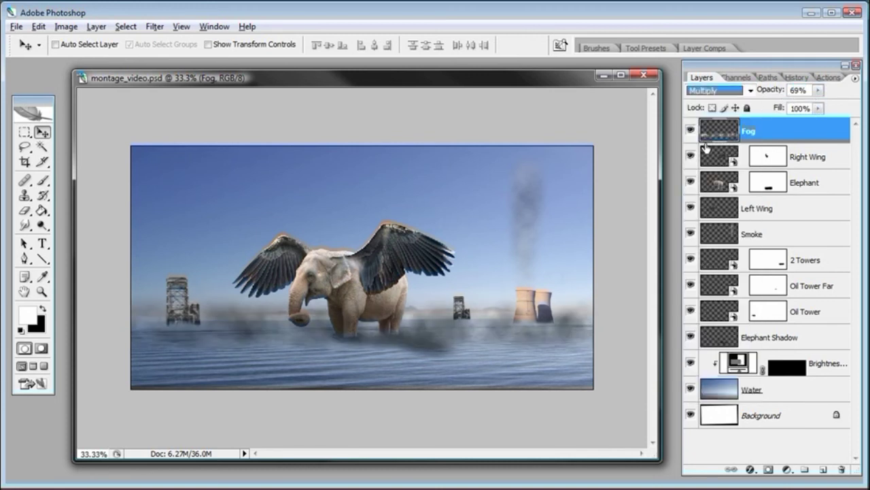
pyautogui.click(751, 92)
pyautogui.click(751, 92)
pyautogui.click(750, 91)
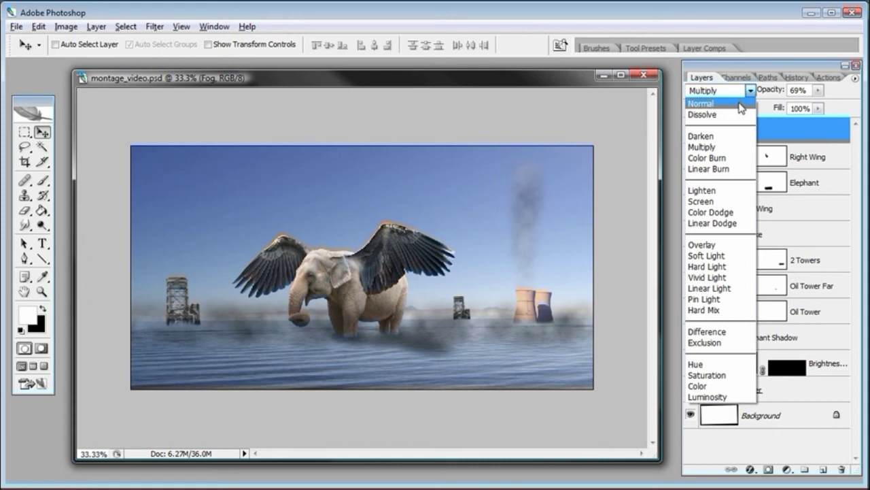
pyautogui.click(746, 104)
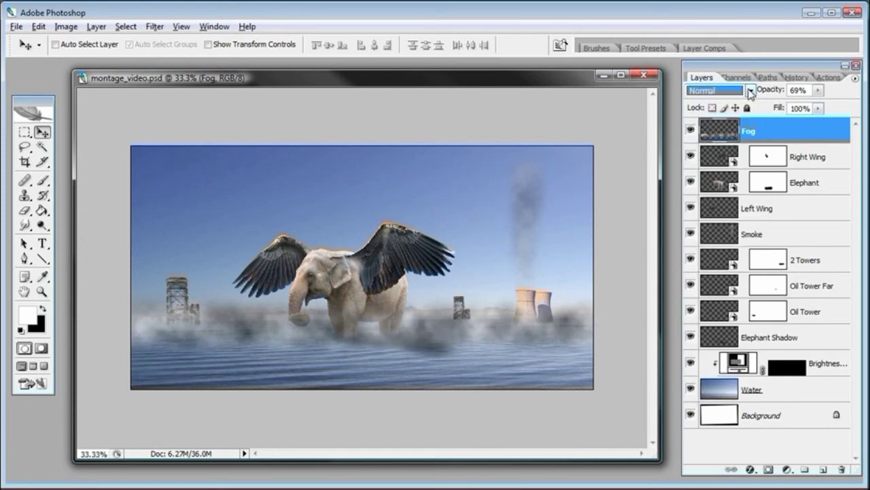
# Step: Set the Fog layer's blend mode to Luminosity and its opacity to 47%
pyautogui.hotkey('shift', 'alt', 'y')
pyautogui.moveTo(818, 90); pyautogui.dragTo(800, 107)
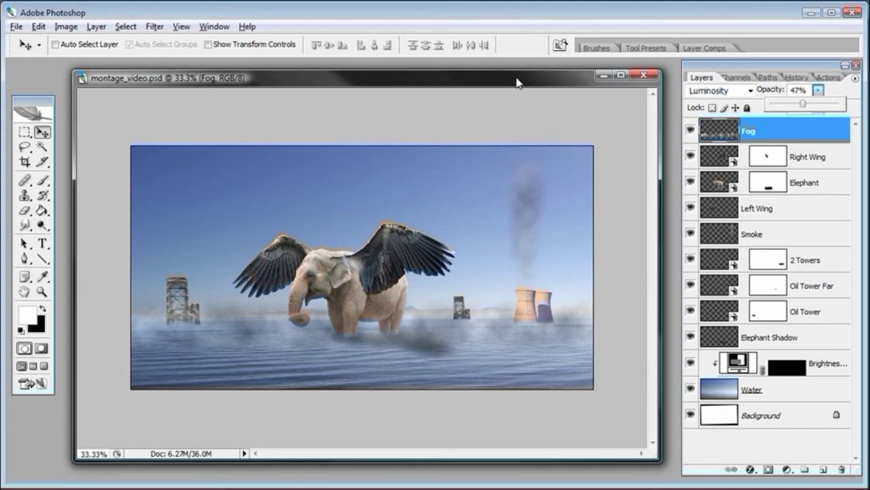
pyautogui.moveTo(516, 82); pyautogui.dragTo(515, 87)
pyautogui.press('i')
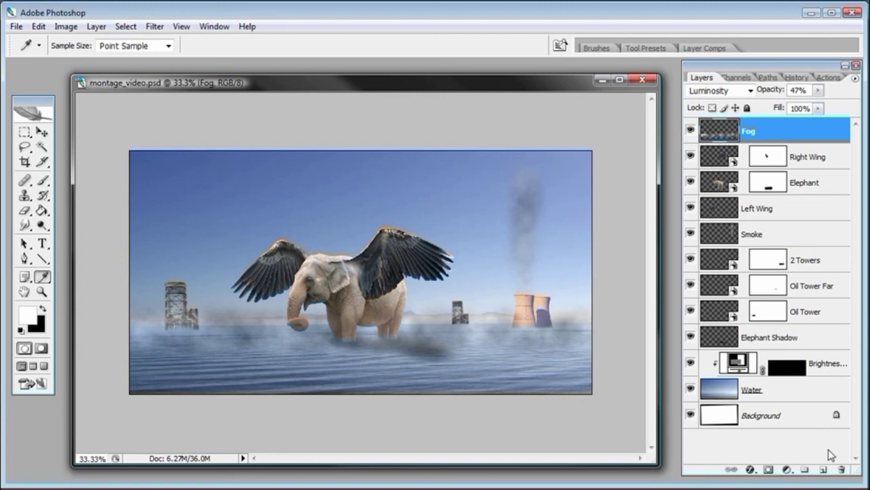
# Step: Add a new layer above the Fog layer and name it Brown
pyautogui.click(821, 470)
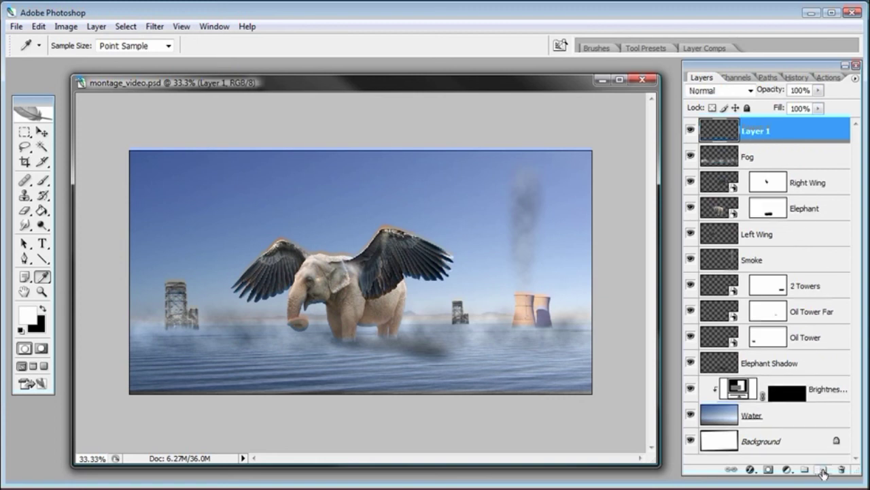
pyautogui.doubleClick(762, 133)
pyautogui.write('Brown')
pyautogui.press('Return')
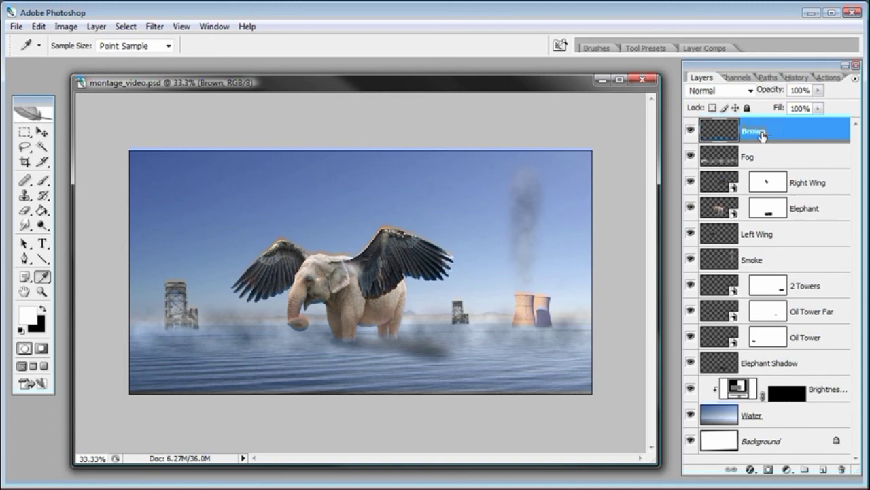
# Step: Set the foreground colour to the light brown with hex value b29a7c
pyautogui.click(25, 318)
pyautogui.moveTo(610, 242); pyautogui.dragTo(463, 201)
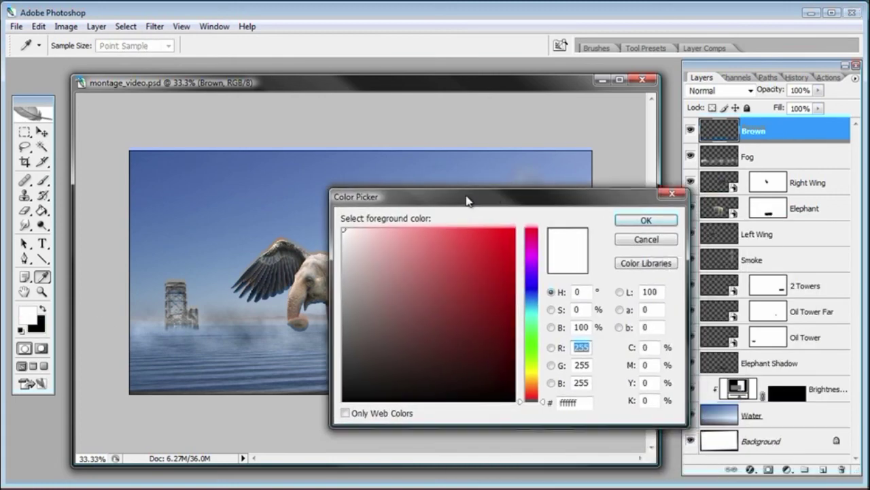
pyautogui.click(582, 401)
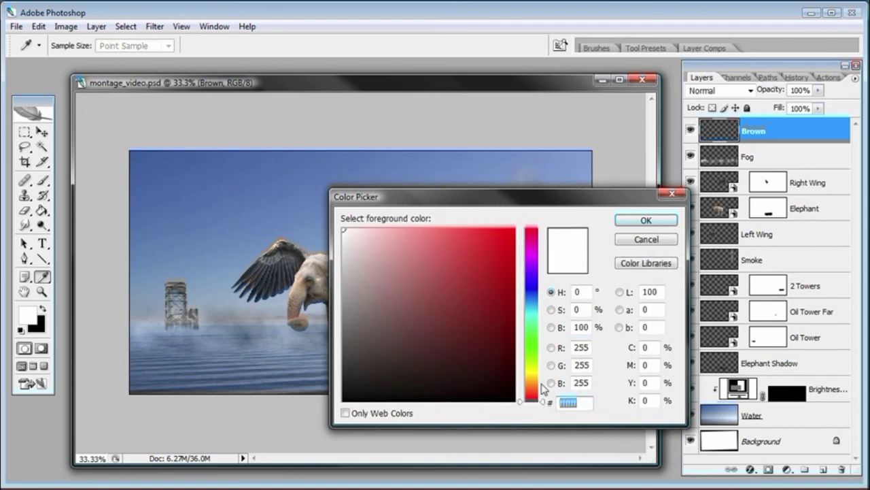
pyautogui.write('b2')
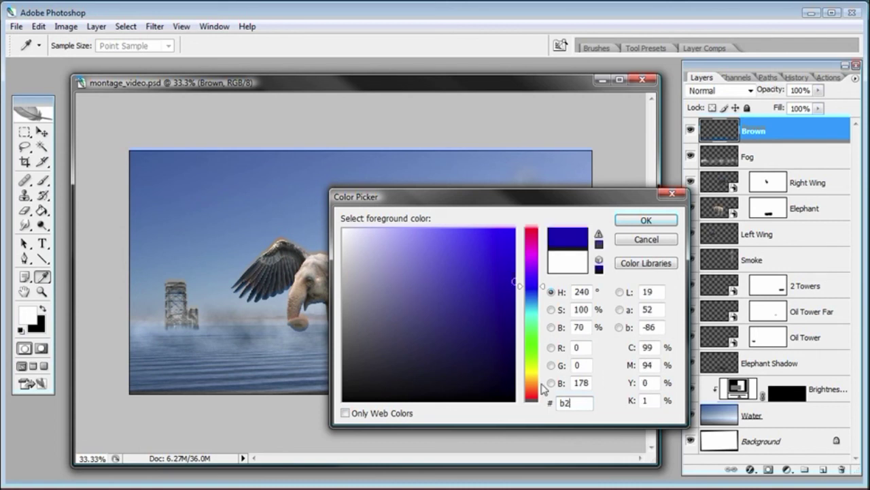
pyautogui.write('9')
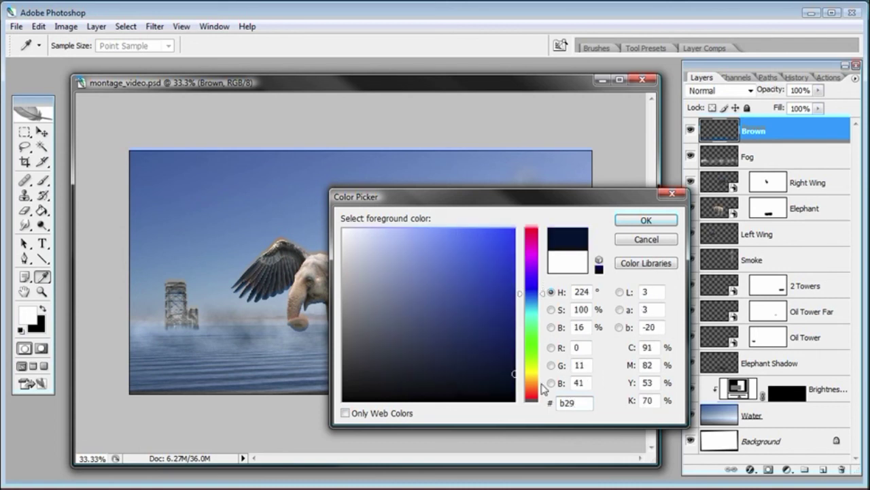
pyautogui.write('a7')
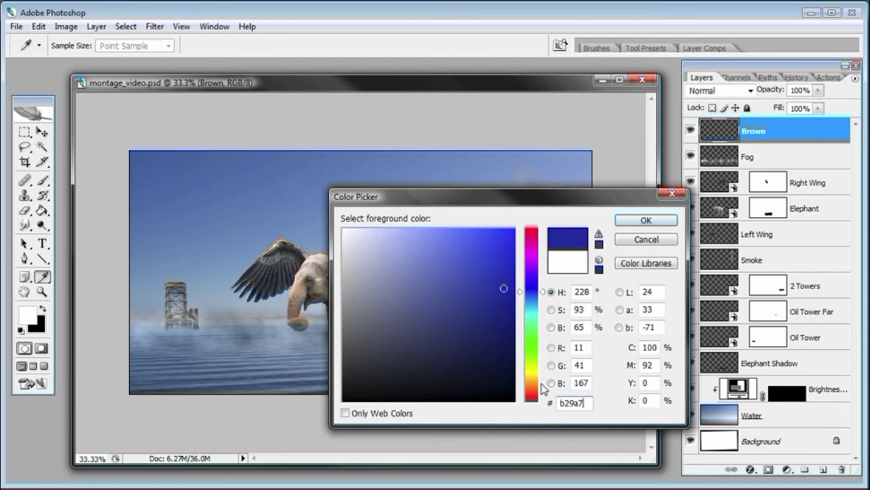
pyautogui.write('c')
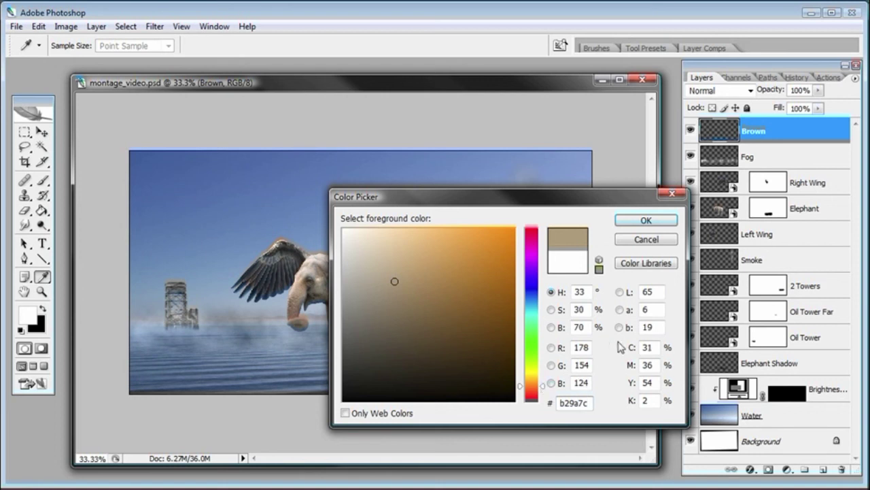
pyautogui.click(648, 220)
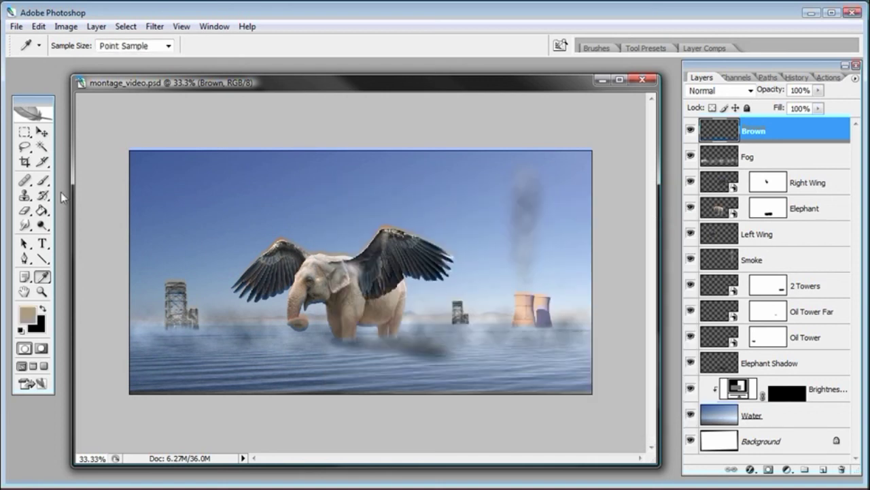
# Step: Fill the Brown layer with the foreground colour using the Paint Bucket and set its blend mode to Color
pyautogui.click(42, 211)
pyautogui.click(43, 212)
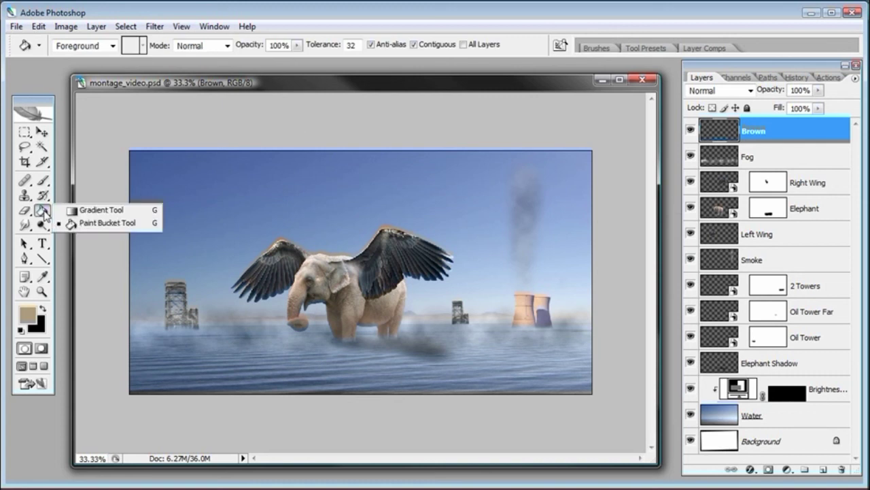
pyautogui.click(85, 226)
pyautogui.click(274, 216)
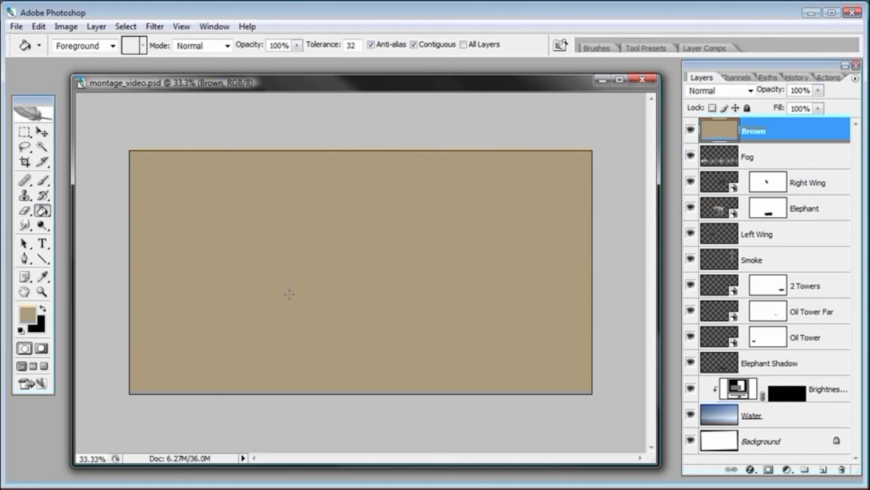
pyautogui.click(751, 90)
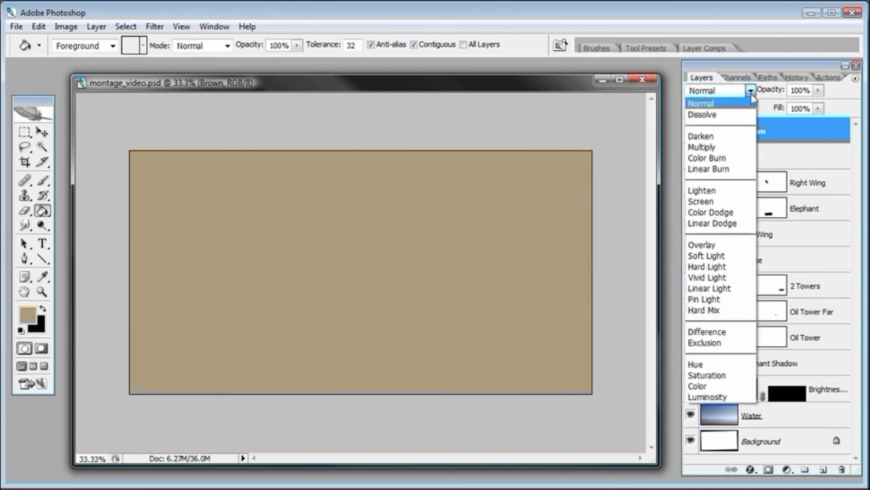
pyautogui.click(711, 386)
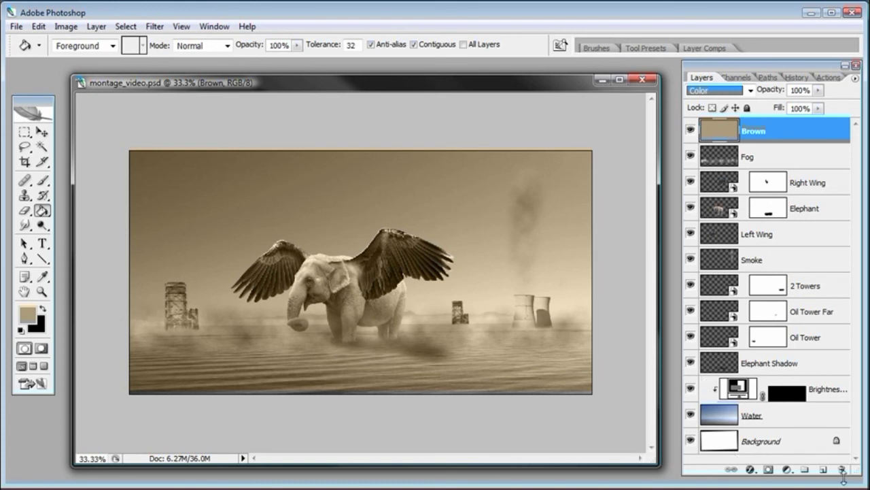
# Step: Add a new layer above the Brown layer and name it Blue
pyautogui.click(823, 469)
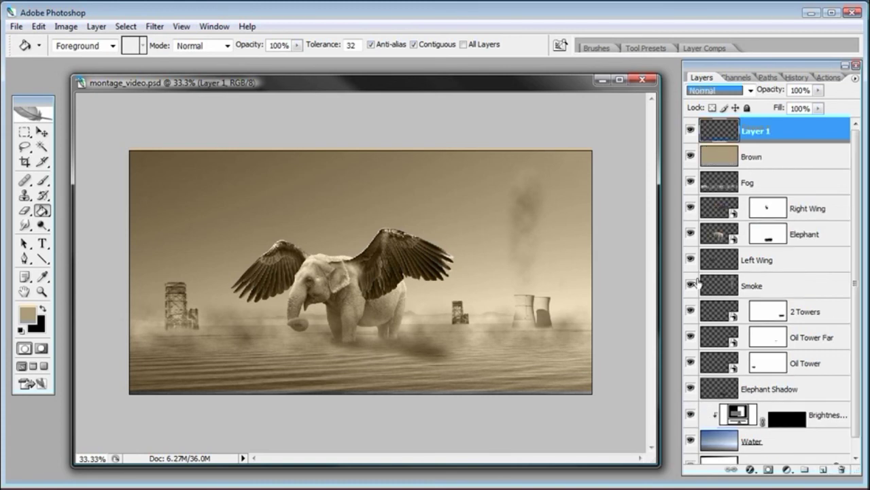
pyautogui.doubleClick(756, 130)
pyautogui.write('Blue')
pyautogui.press('Return')
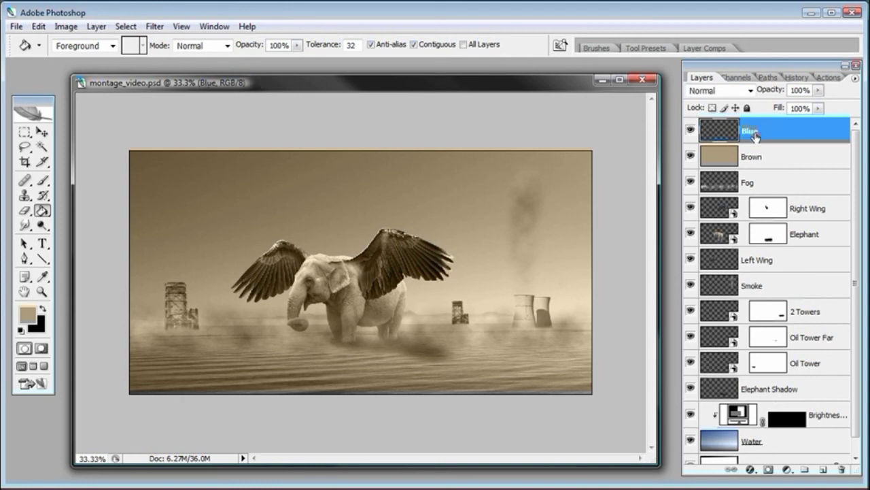
# Step: Set the foreground colour to the greyish blue with hex value 475368
pyautogui.click(26, 314)
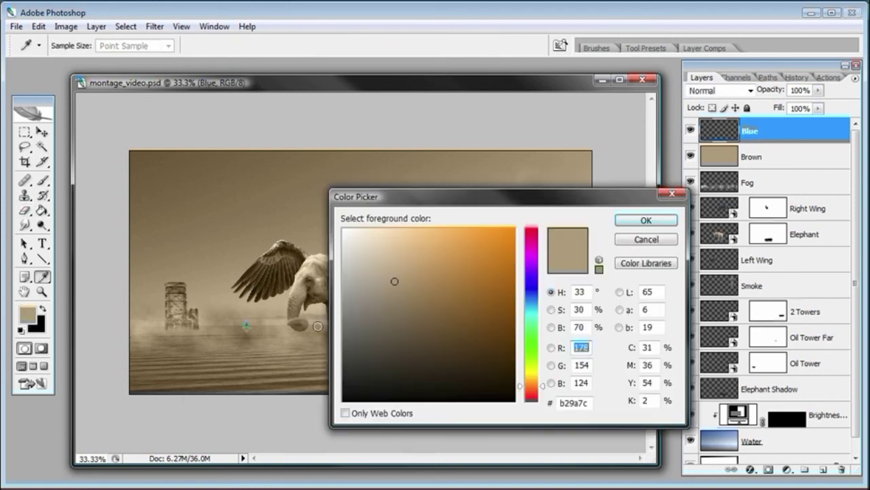
pyautogui.click(587, 402)
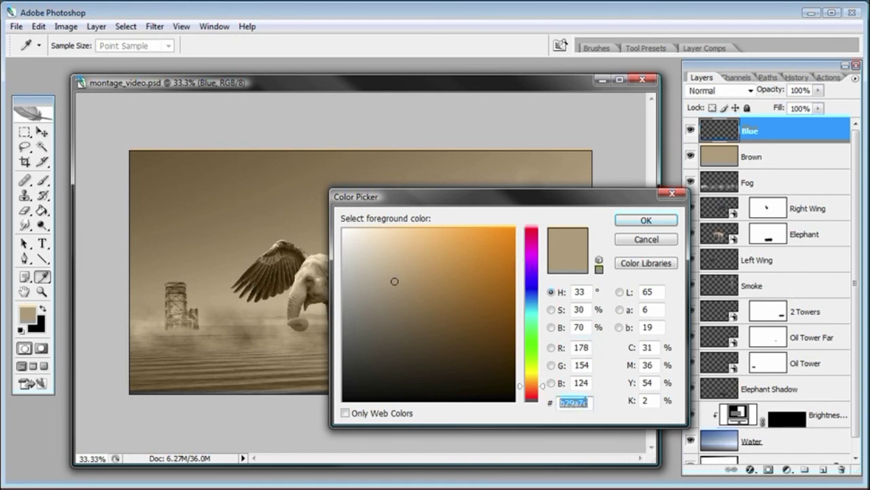
pyautogui.write('4')
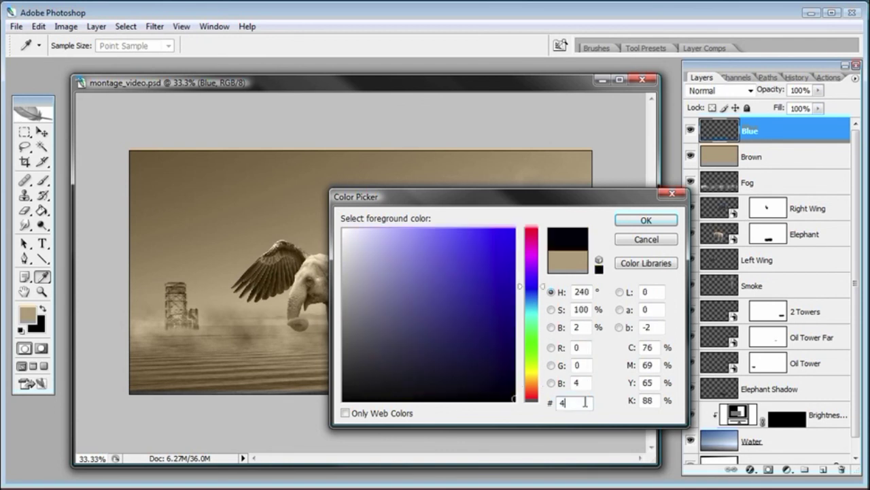
pyautogui.write('75')
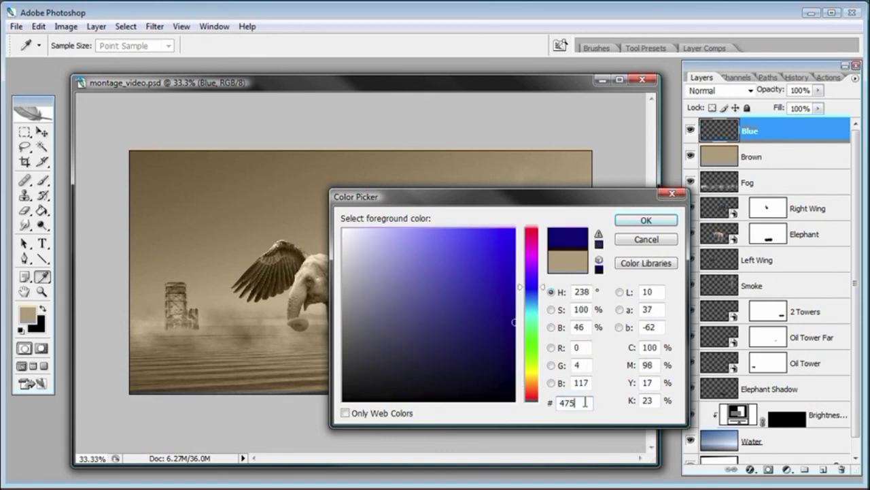
pyautogui.write('368')
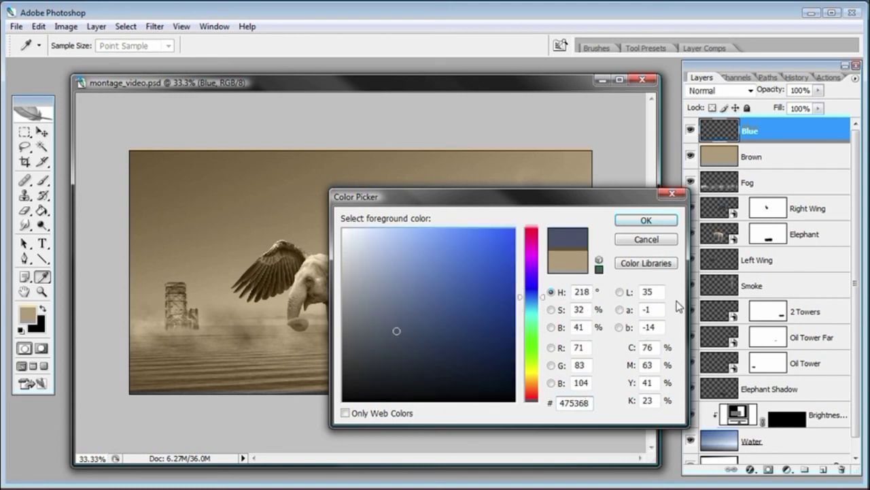
pyautogui.click(648, 221)
# Step: Fill the Blue layer with the foreground colour using the Paint Bucket and set its blend mode to Overlay
pyautogui.press('g')
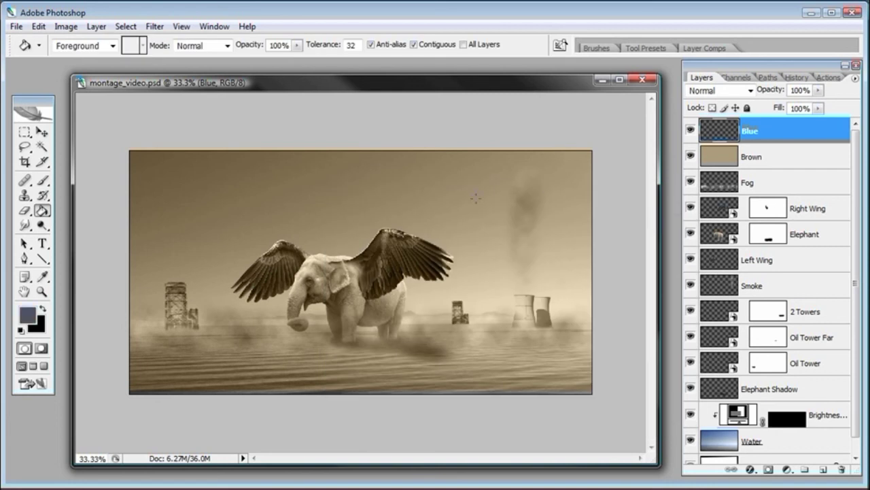
pyautogui.click(256, 200)
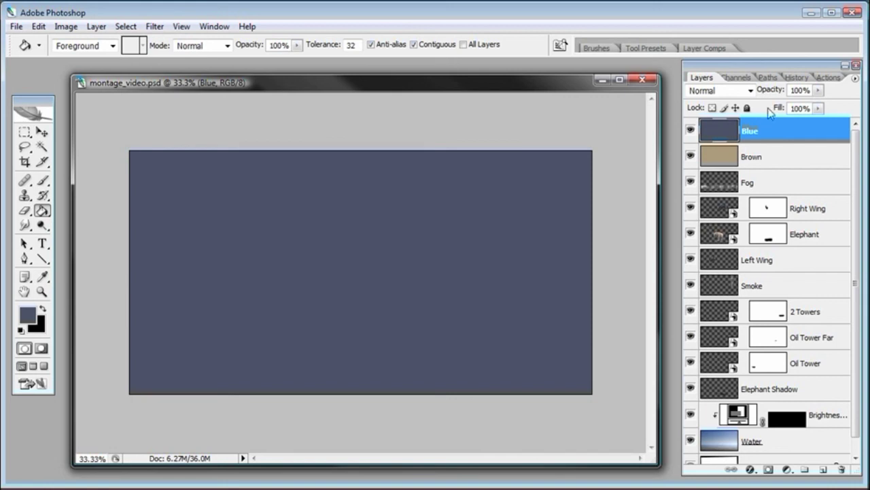
pyautogui.click(750, 90)
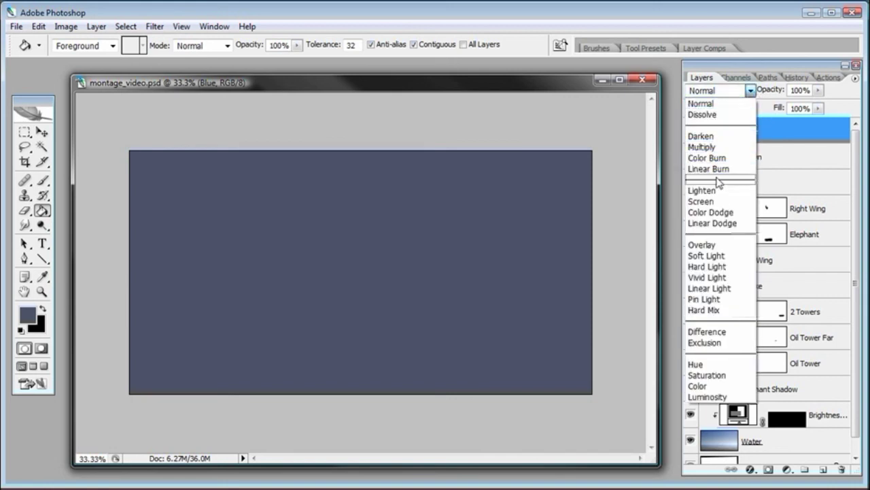
pyautogui.click(710, 246)
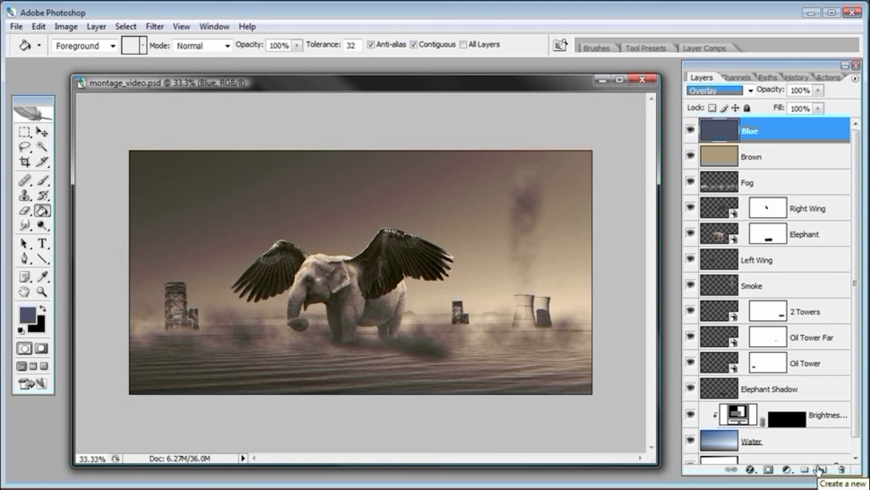
# Step: Add a layer named Blue 2 above the Blue layer and fill it with the same greyish blue
pyautogui.click(821, 470)
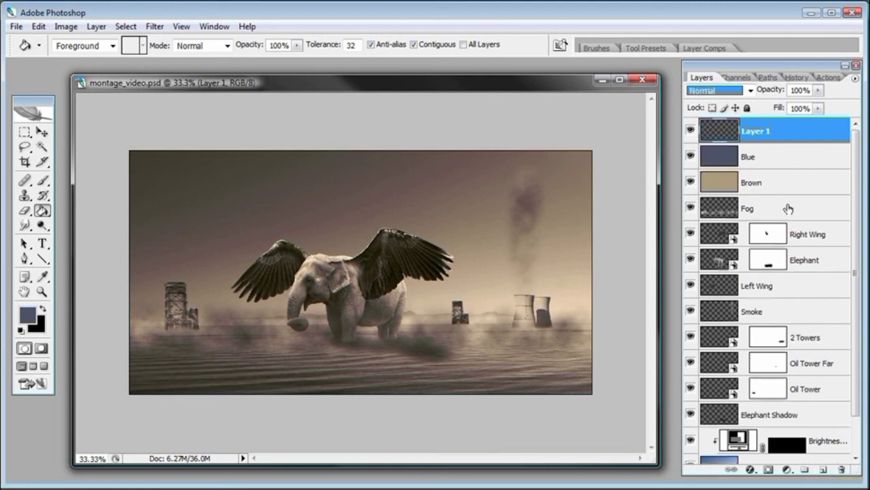
pyautogui.doubleClick(765, 131)
pyautogui.write('Blue 2')
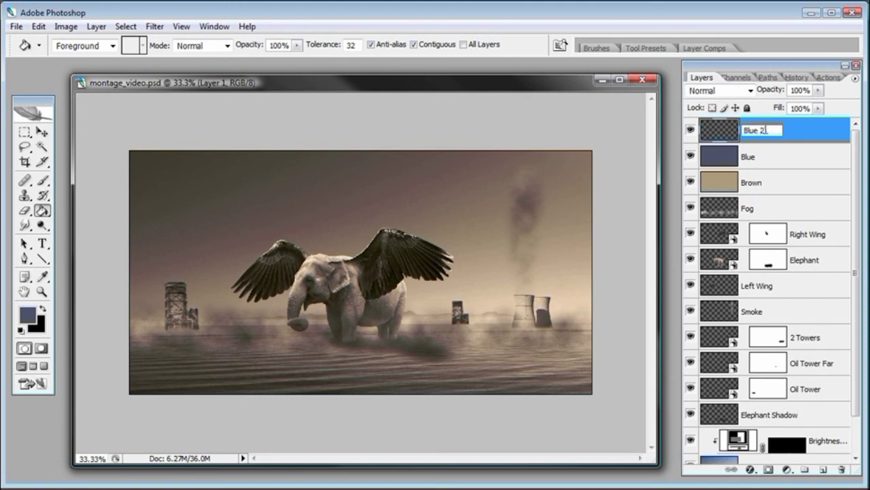
pyautogui.press('Return')
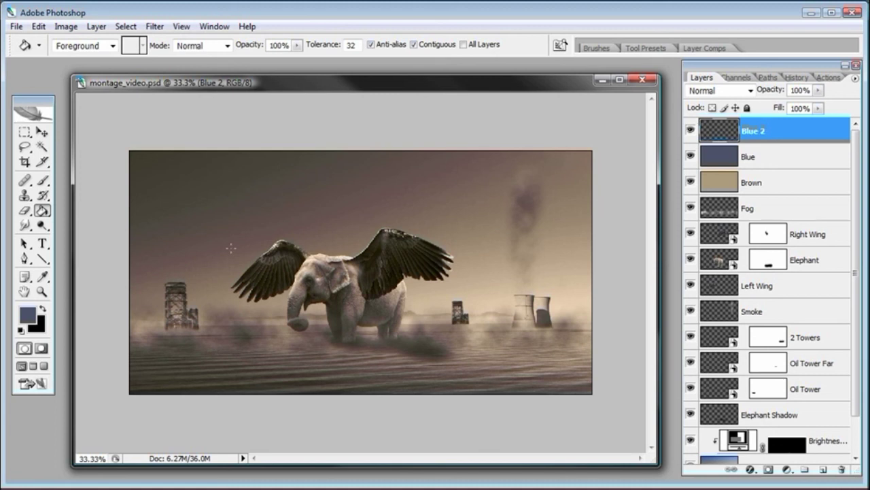
pyautogui.click(235, 244)
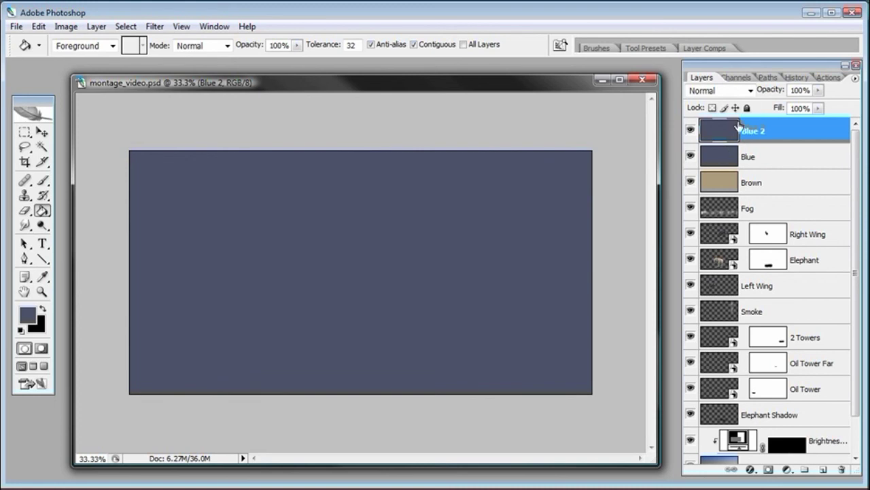
# Step: Set the Blue 2 layer's blend mode to Overlay and its opacity to 61%
pyautogui.click(749, 93)
pyautogui.click(703, 245)
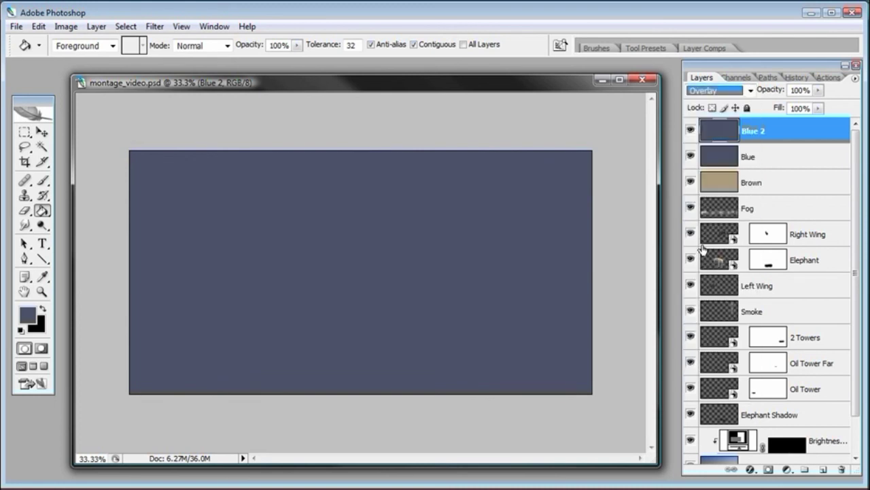
pyautogui.click(819, 92)
pyautogui.moveTo(805, 106)
pyautogui.mouseDown()
pyautogui.moveTo(772, 109)
pyautogui.moveTo(800, 111)
pyautogui.mouseUp()
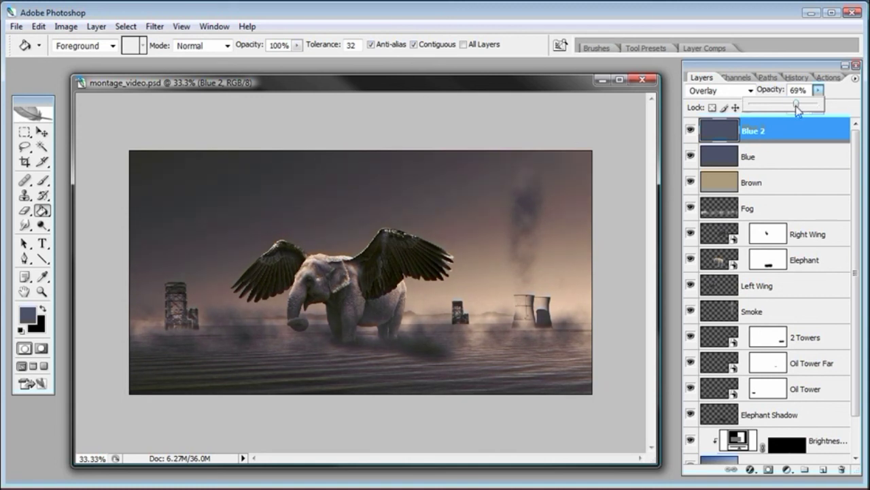
pyautogui.click(461, 86)
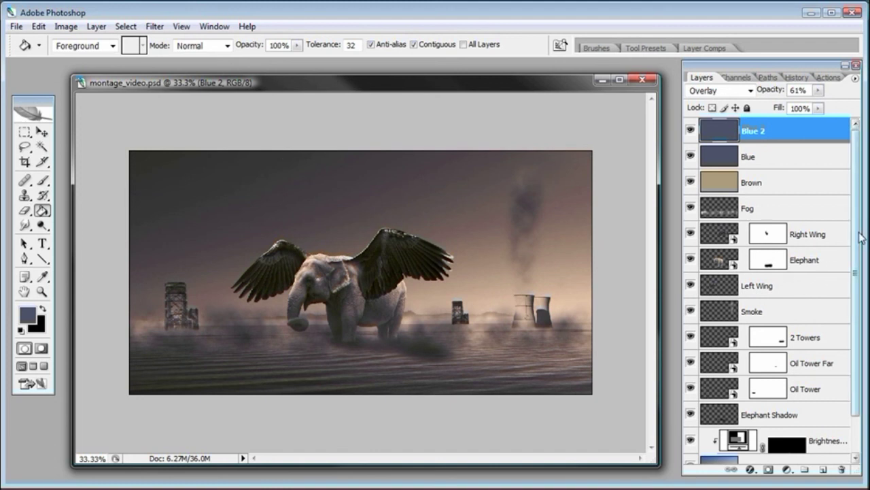
# Step: Add a Brightness/Contrast adjustment layer above the Right Wing layer, using the previous layer as its clipping mask
pyautogui.moveTo(861, 237); pyautogui.dragTo(855, 270)
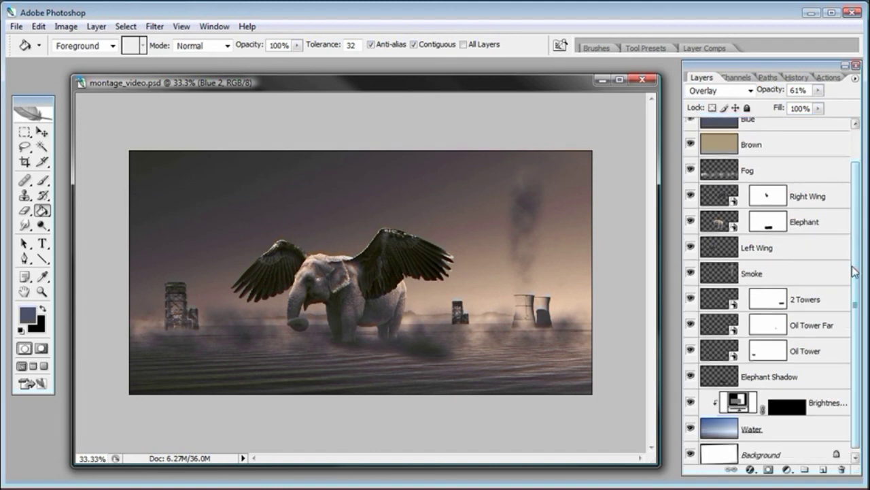
pyautogui.click(762, 251)
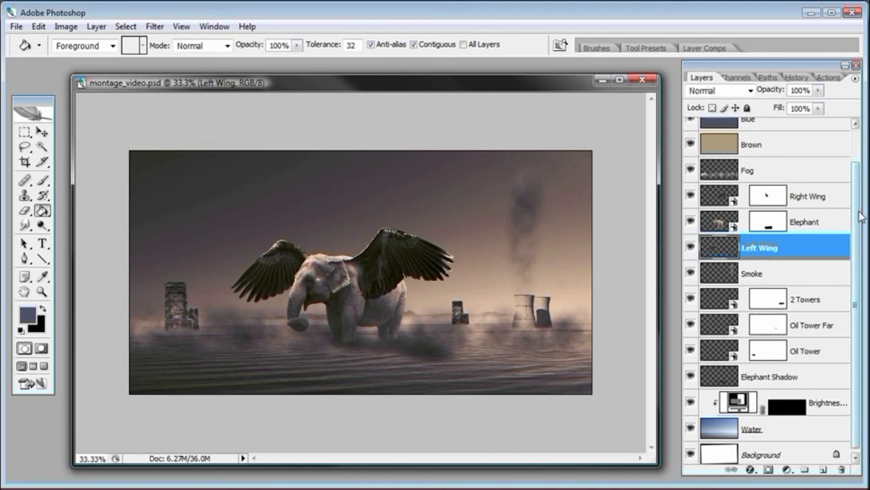
pyautogui.scroll(1, 861, 216)
pyautogui.moveTo(722, 225)
pyautogui.mouseDown()
pyautogui.moveTo(554, 189)
pyautogui.moveTo(167, 36)
pyautogui.moveTo(790, 363)
pyautogui.moveTo(793, 346)
pyautogui.moveTo(737, 232)
pyautogui.moveTo(722, 226)
pyautogui.mouseUp()
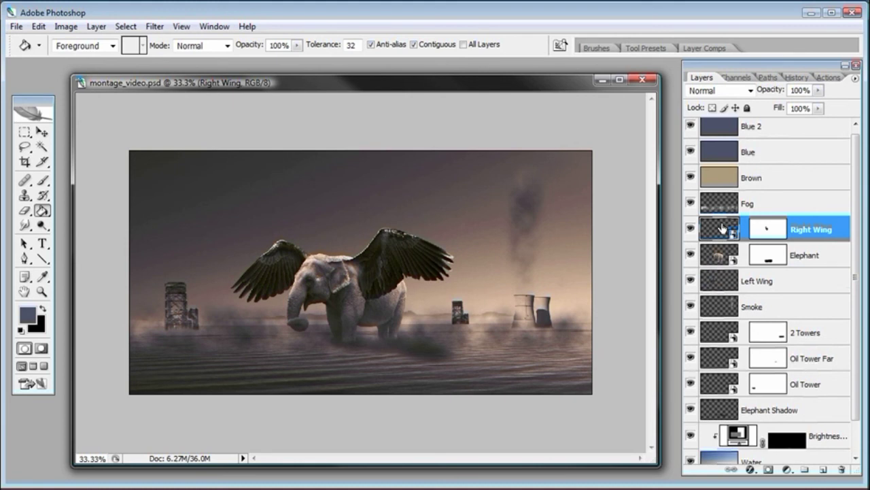
pyautogui.click(788, 469)
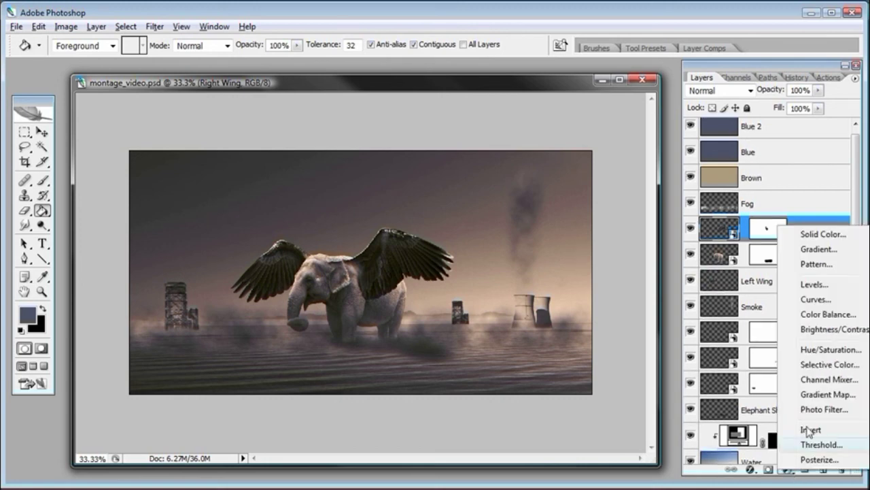
pyautogui.click(811, 331)
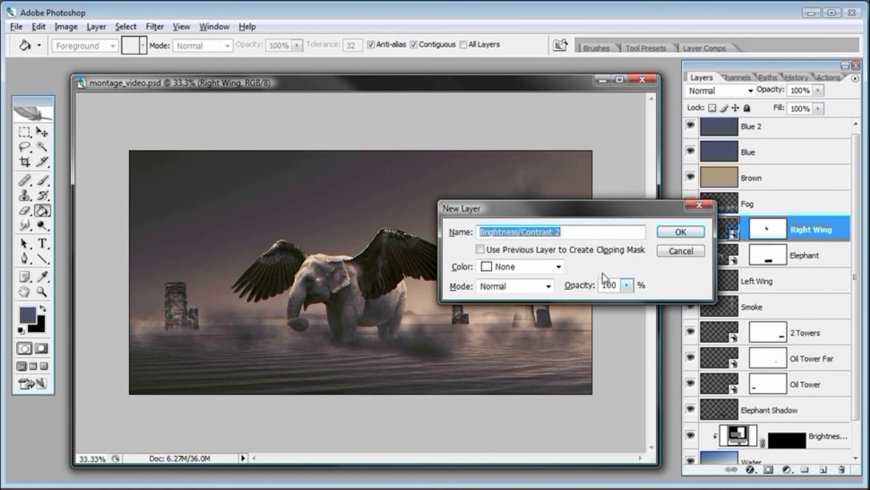
pyautogui.click(495, 252)
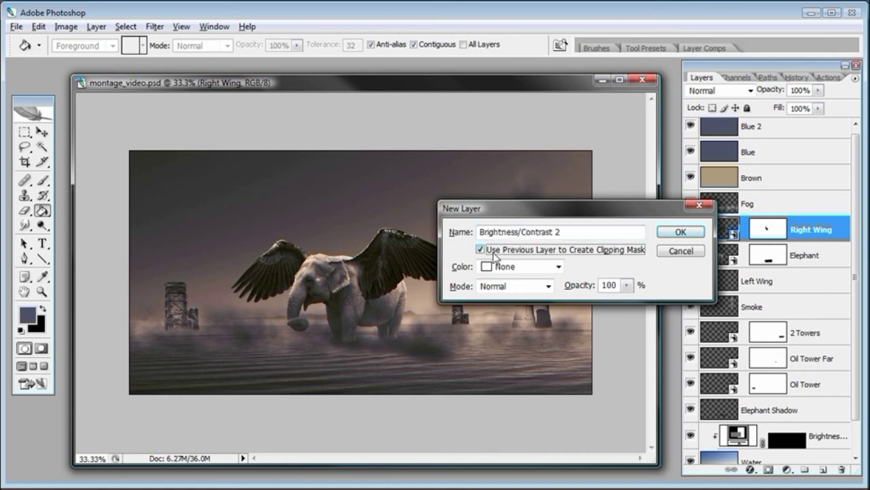
pyautogui.click(681, 232)
# Step: Try brightness +38 and contrast -1 on the right wing, comparing the image with the preview off and on
pyautogui.moveTo(648, 284); pyautogui.dragTo(647, 311)
pyautogui.moveTo(646, 350); pyautogui.dragTo(679, 354)
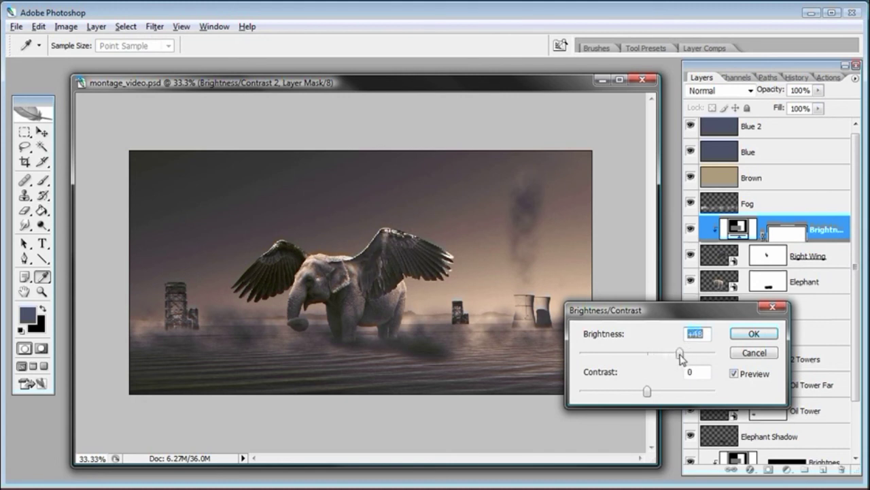
pyautogui.moveTo(647, 392); pyautogui.dragTo(643, 395)
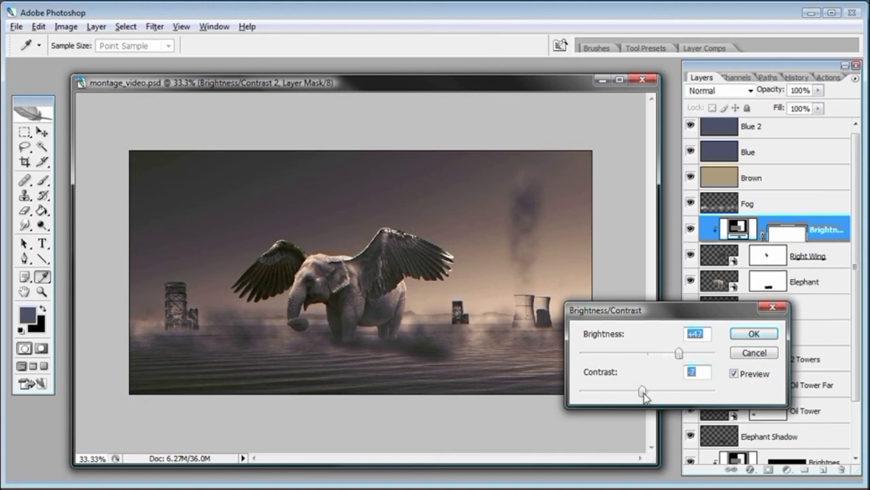
pyautogui.moveTo(678, 355); pyautogui.dragTo(674, 356)
pyautogui.moveTo(644, 392)
pyautogui.mouseDown()
pyautogui.moveTo(655, 391)
pyautogui.moveTo(645, 395)
pyautogui.mouseUp()
pyautogui.moveTo(694, 310); pyautogui.dragTo(511, 331)
pyautogui.click(552, 395)
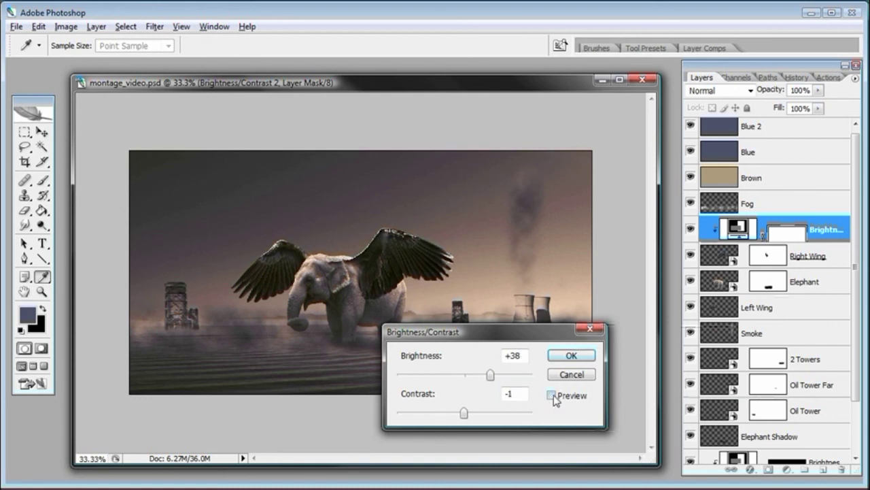
pyautogui.click(553, 395)
pyautogui.moveTo(525, 338); pyautogui.dragTo(688, 336)
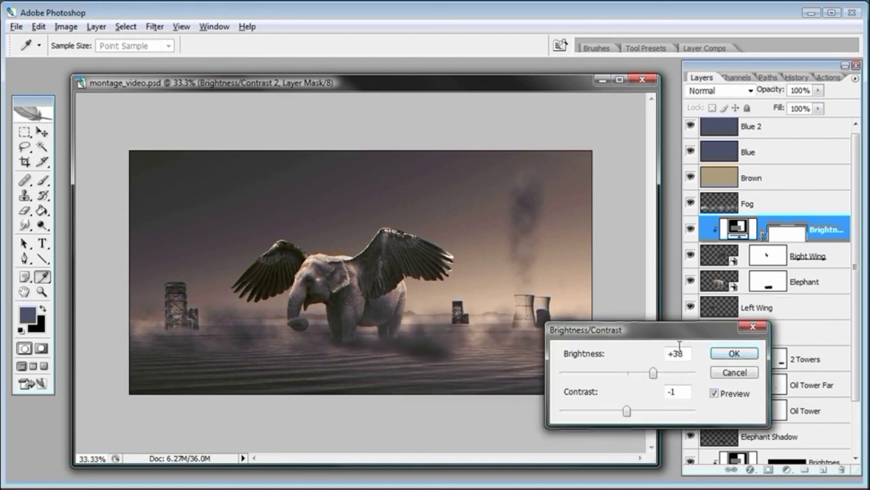
# Step: Set the right wing adjustment's brightness to +34 and contrast to -7, and apply it
pyautogui.moveTo(654, 374); pyautogui.dragTo(657, 376)
pyautogui.moveTo(625, 412); pyautogui.dragTo(624, 414)
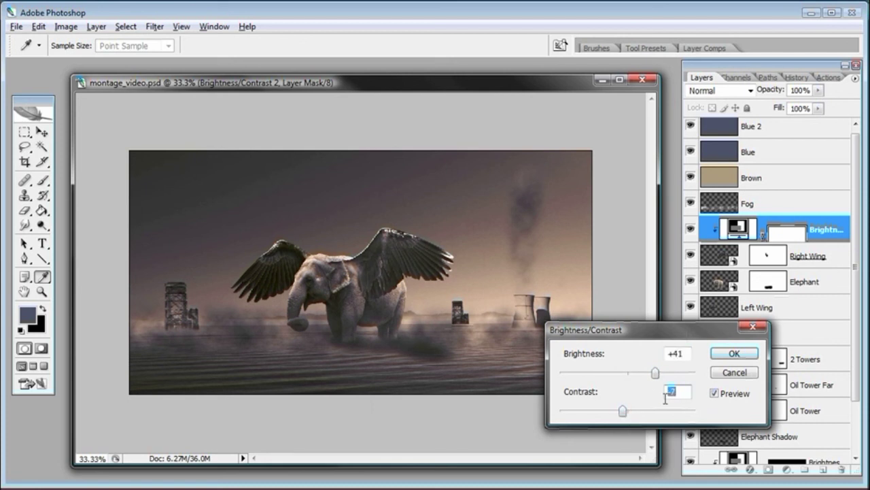
pyautogui.moveTo(655, 374); pyautogui.dragTo(660, 375)
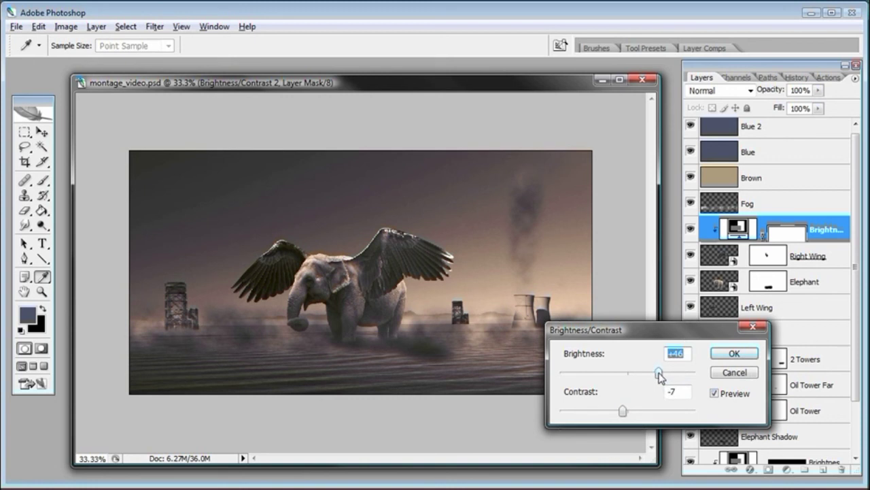
pyautogui.moveTo(660, 375); pyautogui.dragTo(652, 379)
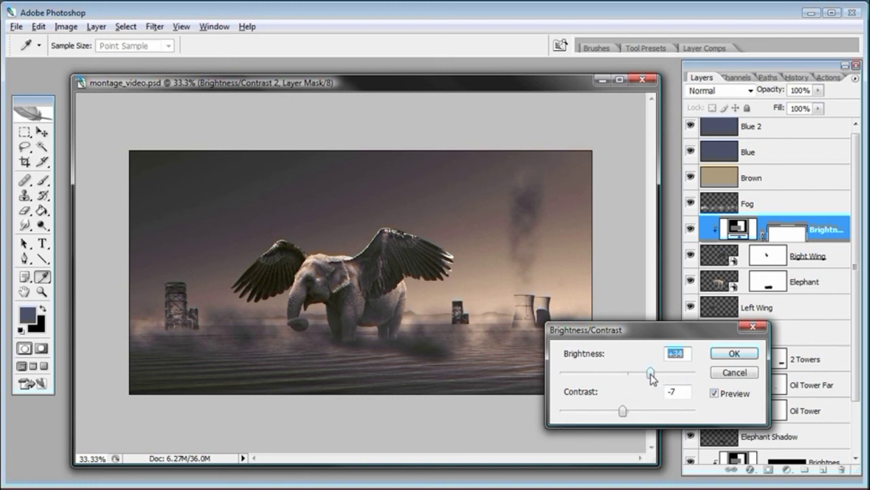
pyautogui.click(734, 353)
pyautogui.press('d')
pyautogui.press('g')
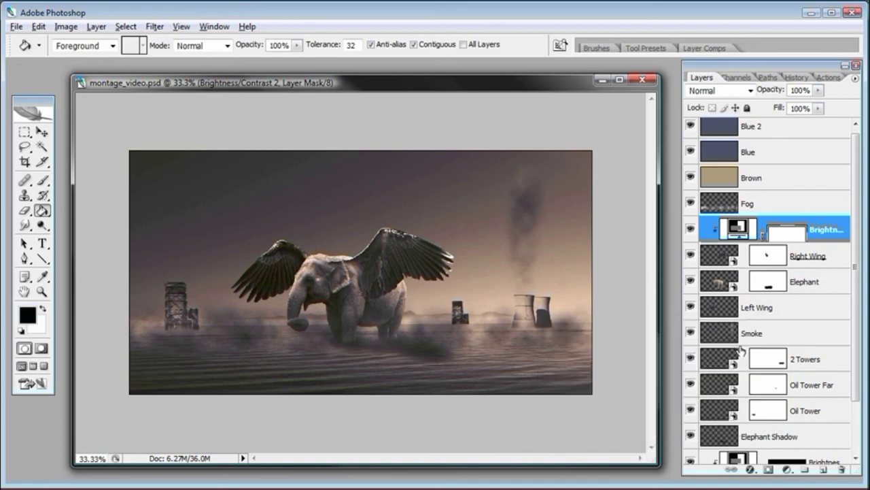
# Step: Add a Brightness/Contrast adjustment layer clipped to the Left Wing layer
pyautogui.click(788, 306)
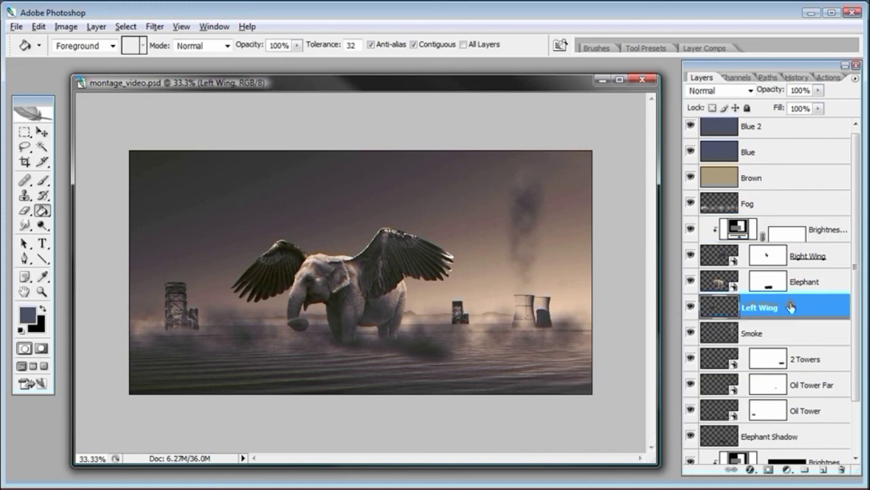
pyautogui.click(787, 469)
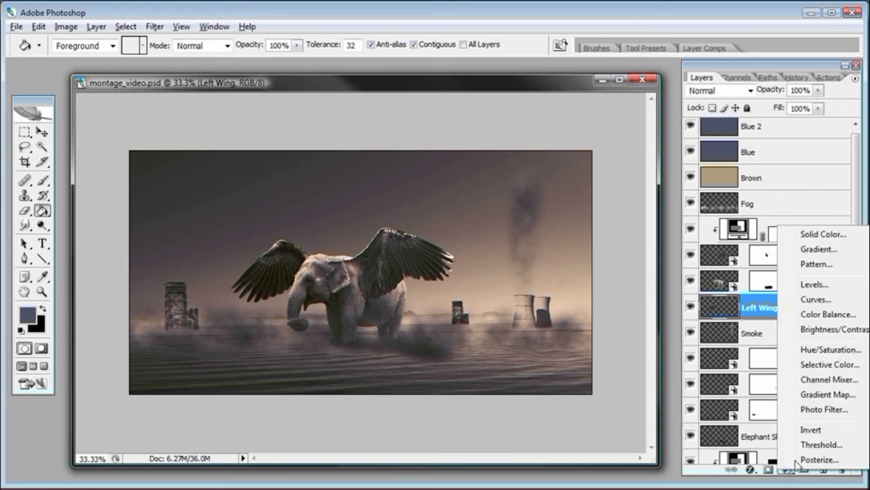
pyautogui.click(812, 332)
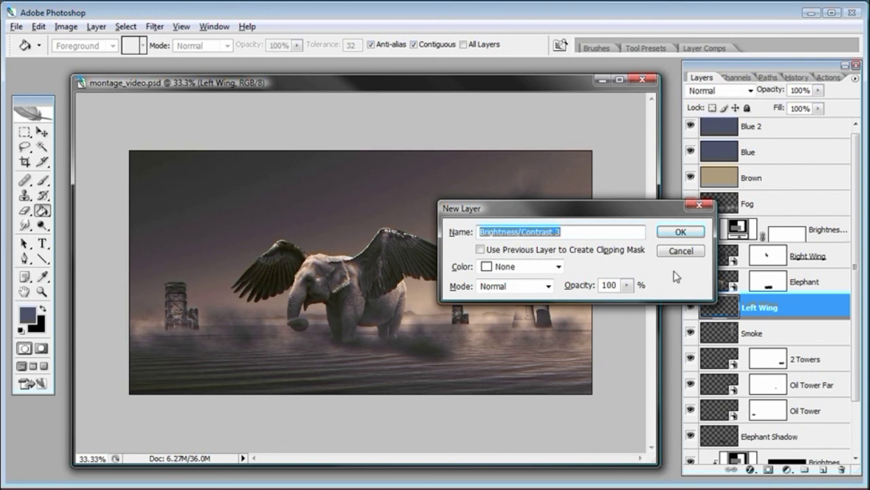
pyautogui.click(518, 250)
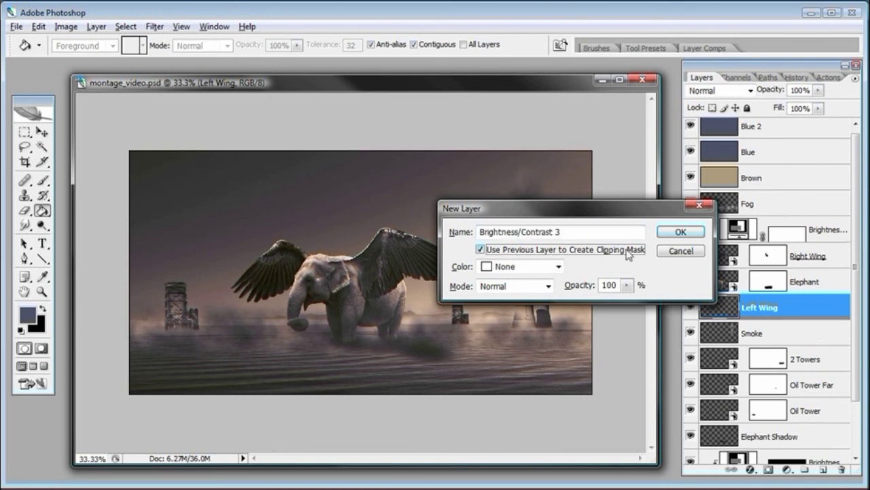
pyautogui.click(681, 232)
# Step: Set the left wing adjustment's brightness to about +23 and contrast to -14, and apply it
pyautogui.moveTo(627, 373); pyautogui.dragTo(646, 376)
pyautogui.moveTo(627, 411); pyautogui.dragTo(622, 417)
pyautogui.moveTo(647, 373); pyautogui.dragTo(650, 378)
pyautogui.moveTo(627, 329); pyautogui.dragTo(627, 322)
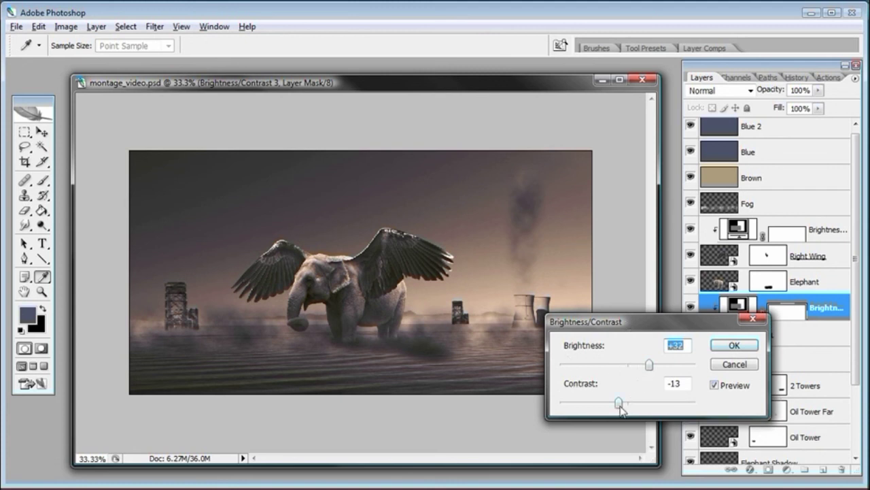
pyautogui.moveTo(620, 408)
pyautogui.mouseDown()
pyautogui.moveTo(667, 408)
pyautogui.moveTo(610, 403)
pyautogui.moveTo(632, 405)
pyautogui.moveTo(621, 405)
pyautogui.mouseUp()
pyautogui.moveTo(650, 366); pyautogui.dragTo(643, 368)
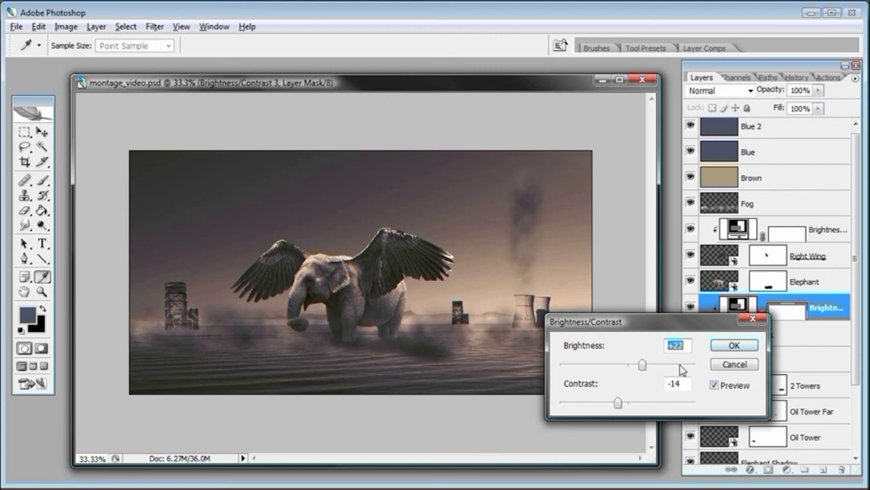
pyautogui.click(734, 345)
pyautogui.press('g')
pyautogui.press('d')
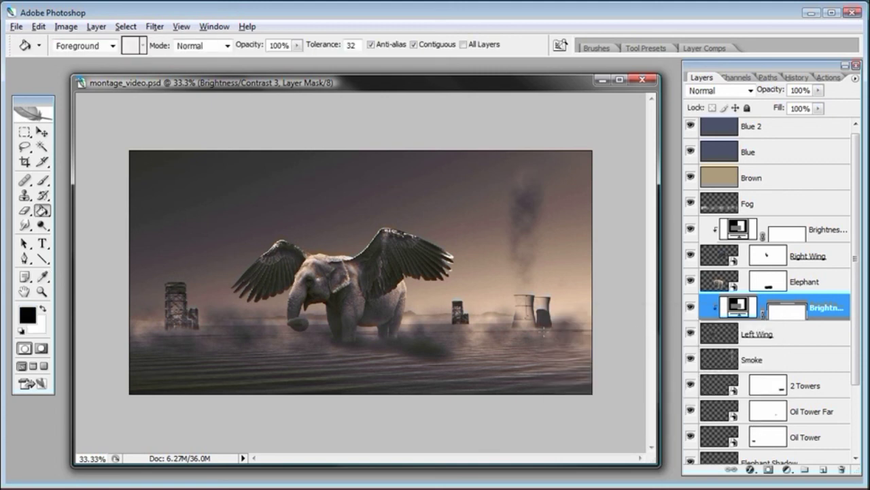
# Step: Set the Fog layer's blend mode to Screen and its opacity to 38%
pyautogui.click(796, 204)
pyautogui.click(819, 90)
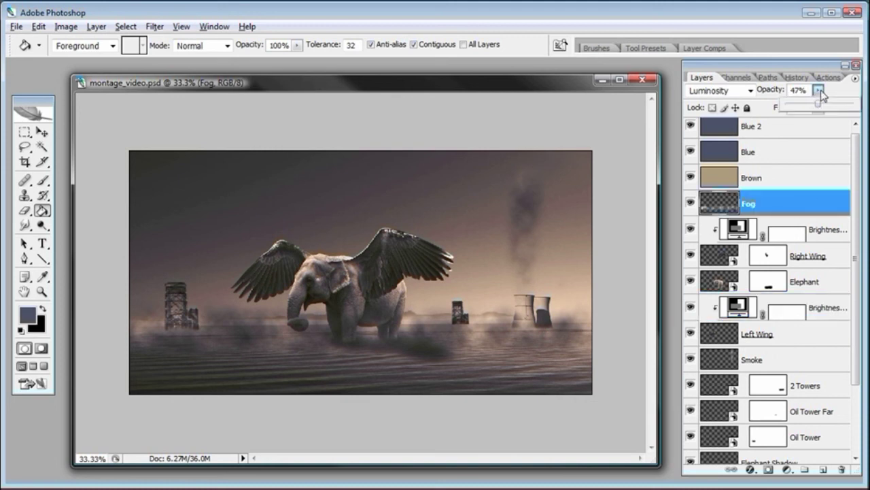
pyautogui.moveTo(813, 111); pyautogui.dragTo(807, 110)
pyautogui.click(749, 92)
pyautogui.click(701, 201)
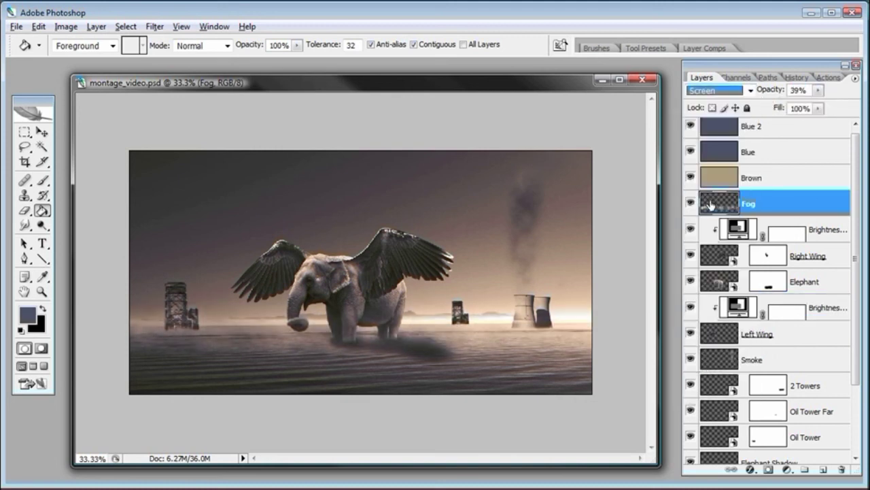
pyautogui.moveTo(757, 97); pyautogui.dragTo(755, 96)
# Step: Try the Overlay and Soft Light blend modes on the Fog layer
pyautogui.click(750, 91)
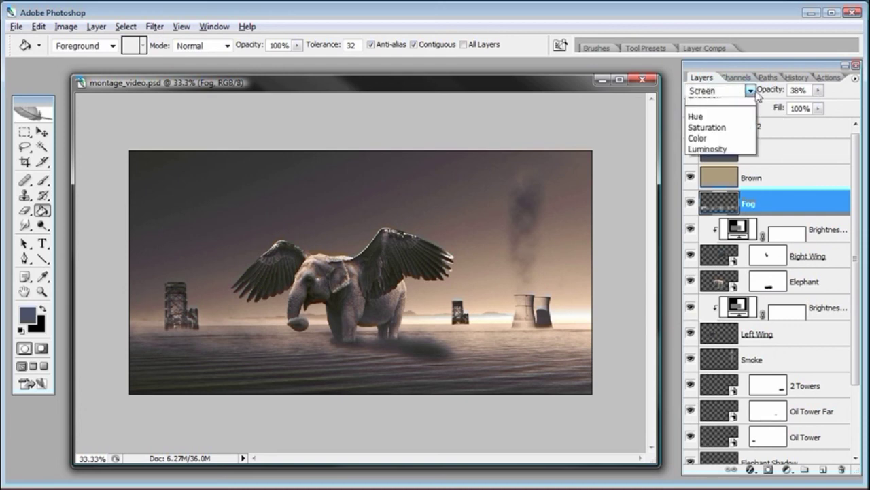
pyautogui.click(716, 245)
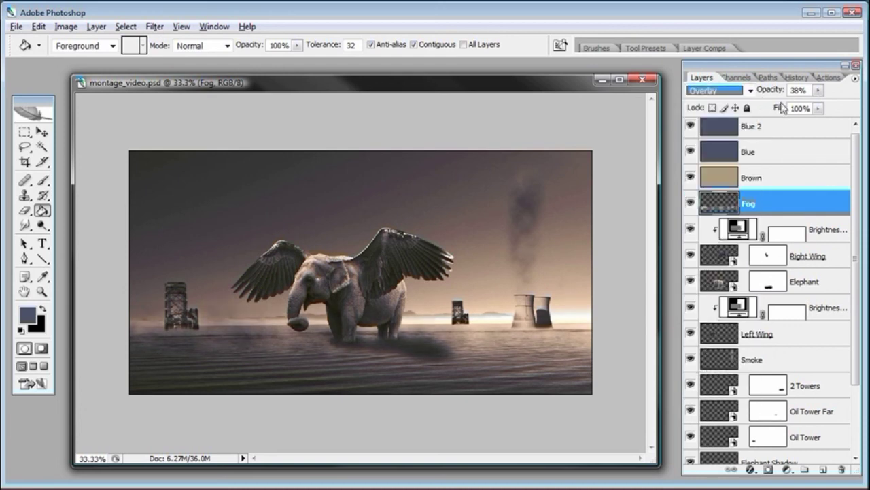
pyautogui.click(750, 91)
pyautogui.click(709, 255)
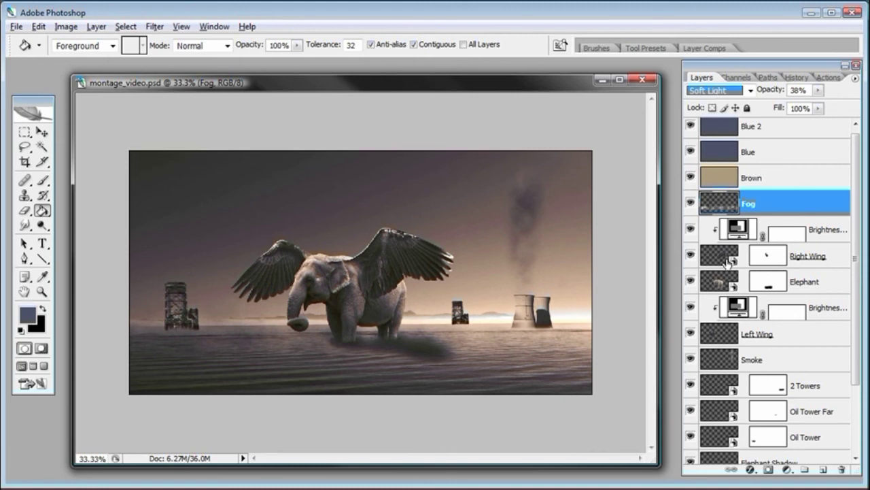
# Step: Return the Fog layer to the Screen blend mode and set its opacity to 76%
pyautogui.click(750, 91)
pyautogui.click(750, 91)
pyautogui.scroll(5, 750, 91)
pyautogui.moveTo(819, 89); pyautogui.dragTo(823, 109)
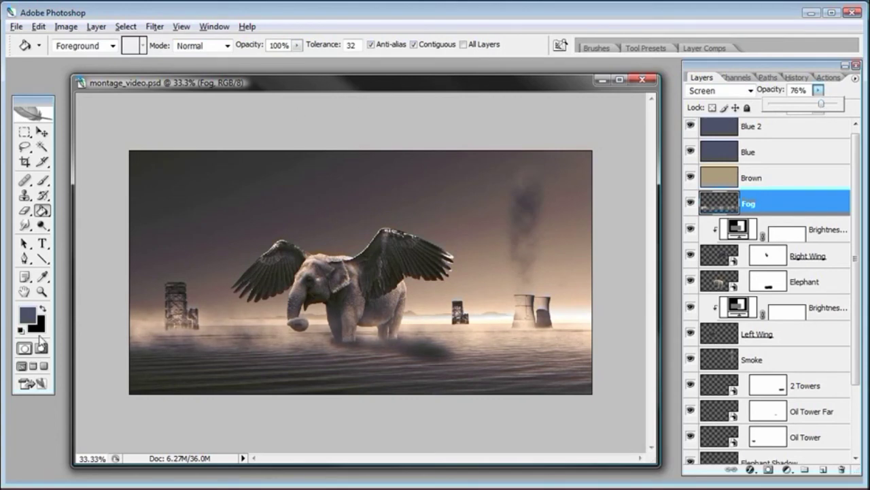
# Step: Open the Unsharp Mask filter for the Fog layer with amount 357% and radius 3.2 pixels
pyautogui.click(41, 291)
pyautogui.click(272, 324)
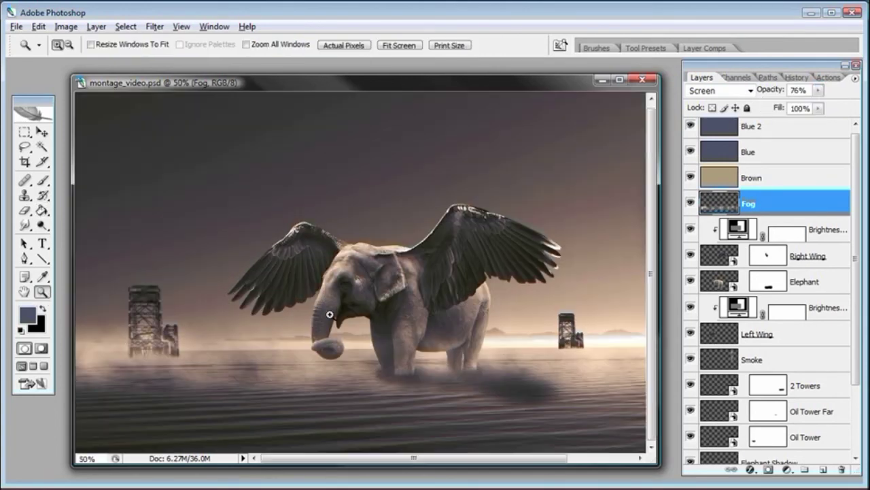
pyautogui.click(155, 26)
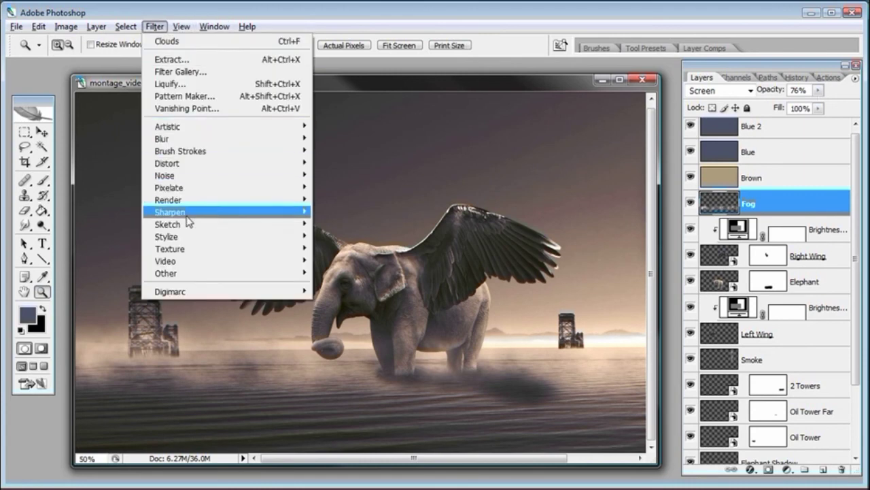
pyautogui.moveTo(185, 213)
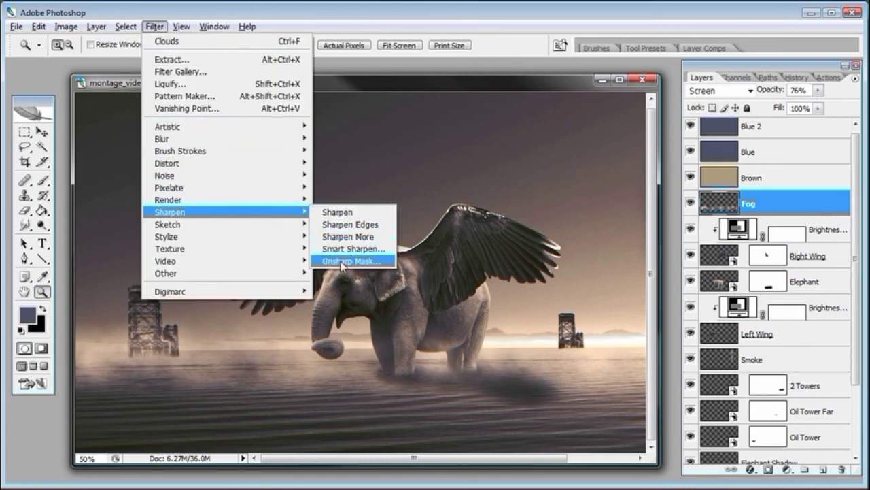
pyautogui.click(367, 261)
pyautogui.moveTo(705, 213); pyautogui.dragTo(624, 201)
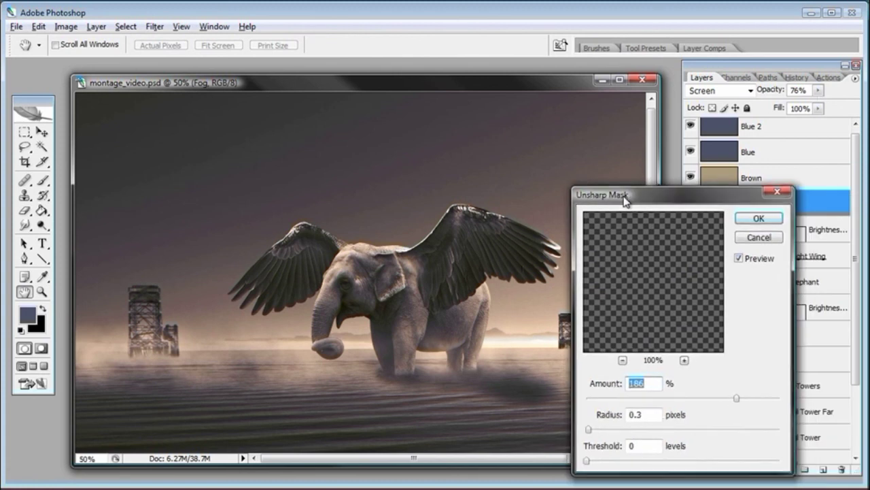
pyautogui.click(619, 430)
pyautogui.click(764, 399)
pyautogui.moveTo(765, 400)
pyautogui.mouseDown()
pyautogui.moveTo(776, 400)
pyautogui.moveTo(769, 404)
pyautogui.mouseUp()
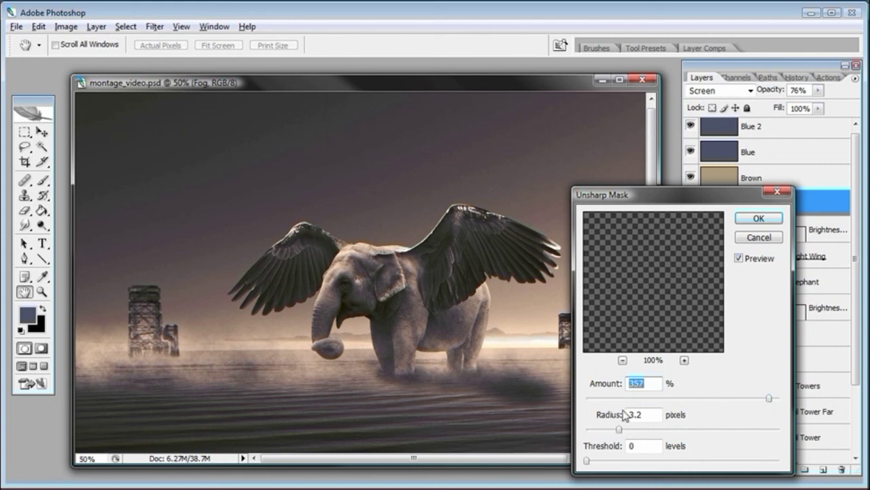
# Step: Set the Unsharp Mask to amount 132% and radius 19.5 pixels, compare its preview, and apply it to the Fog layer
pyautogui.moveTo(629, 195); pyautogui.dragTo(705, 187)
pyautogui.click(749, 419)
pyautogui.moveTo(750, 423)
pyautogui.mouseDown()
pyautogui.moveTo(714, 423)
pyautogui.moveTo(794, 422)
pyautogui.moveTo(739, 422)
pyautogui.moveTo(765, 423)
pyautogui.mouseUp()
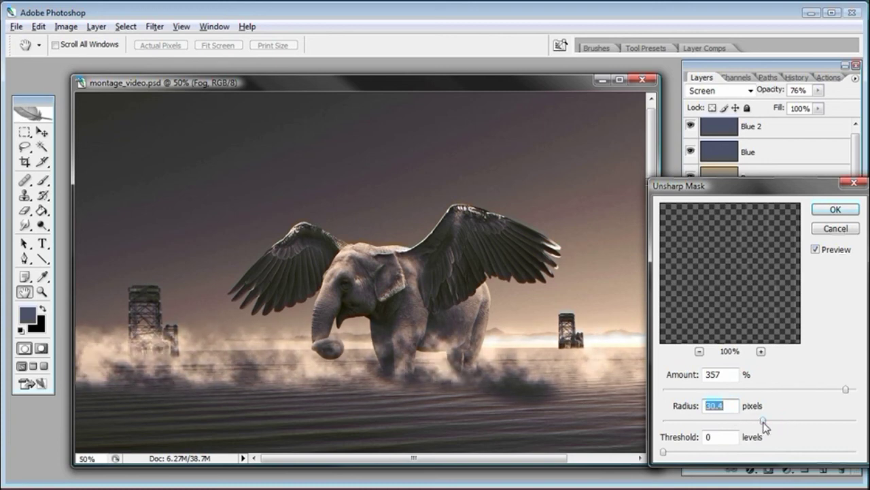
pyautogui.moveTo(813, 391); pyautogui.dragTo(786, 391)
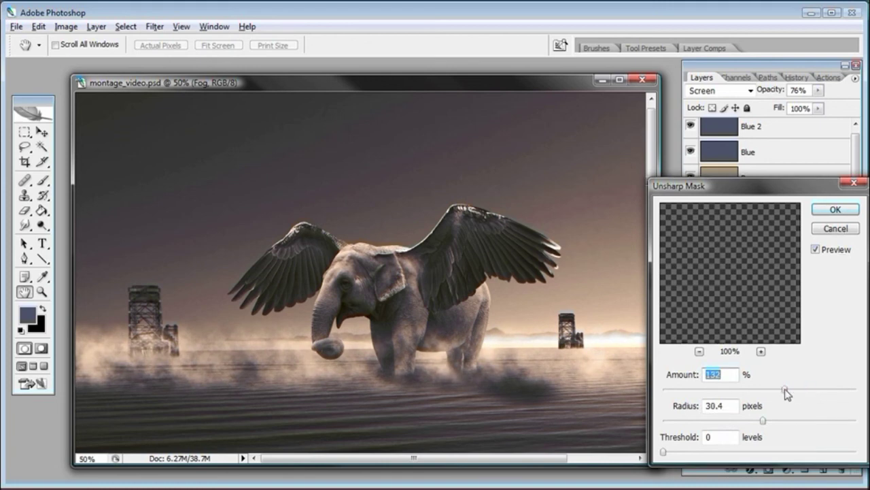
pyautogui.click(755, 422)
pyautogui.moveTo(755, 423); pyautogui.dragTo(752, 420)
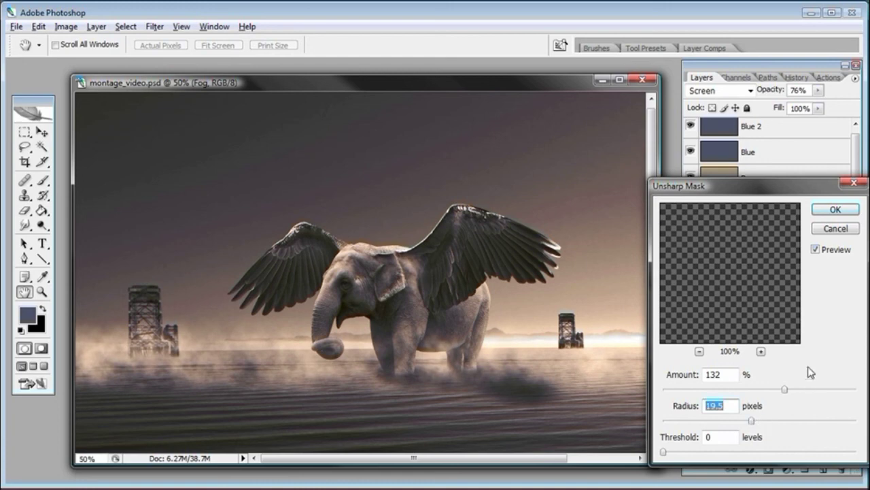
pyautogui.click(816, 249)
pyautogui.click(835, 209)
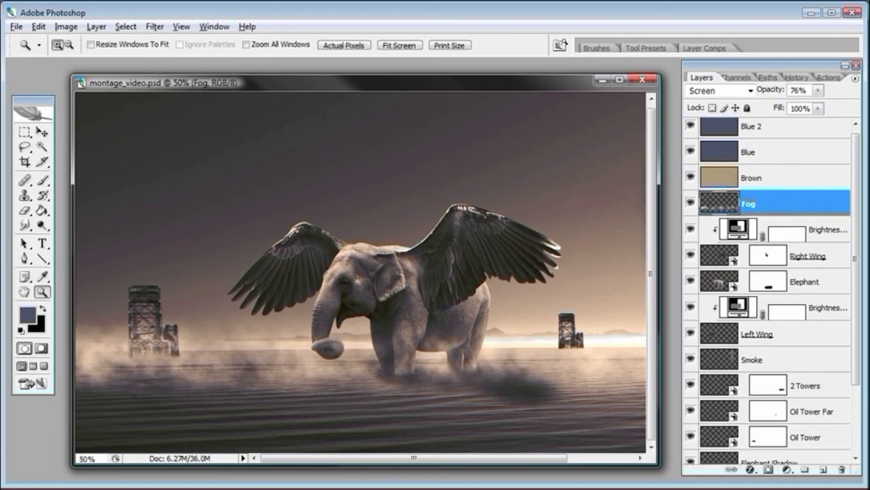
# Step: Reduce the Fog layer's opacity to 64%
pyautogui.hotkey('ctrl', '-')
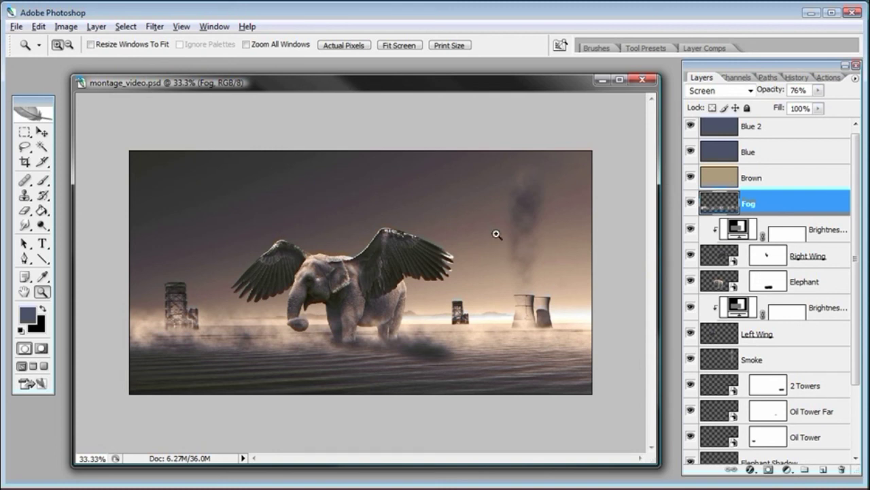
pyautogui.click(818, 90)
pyautogui.moveTo(820, 106); pyautogui.dragTo(809, 108)
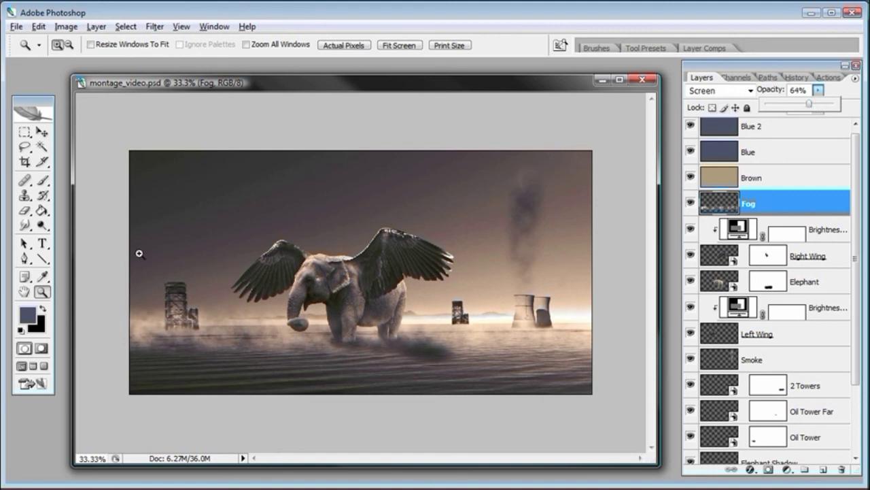
pyautogui.click(362, 283)
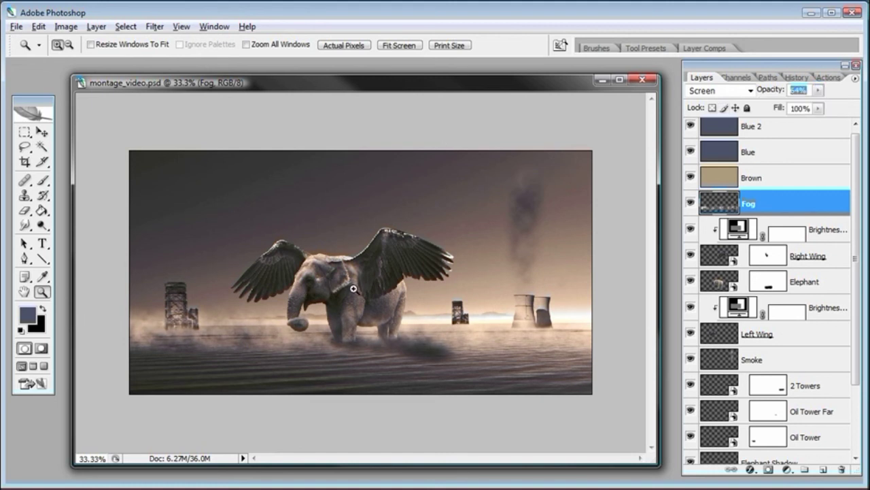
# Step: Display the montage at 50% in full screen mode on a black background with all palettes hidden
pyautogui.click(363, 282)
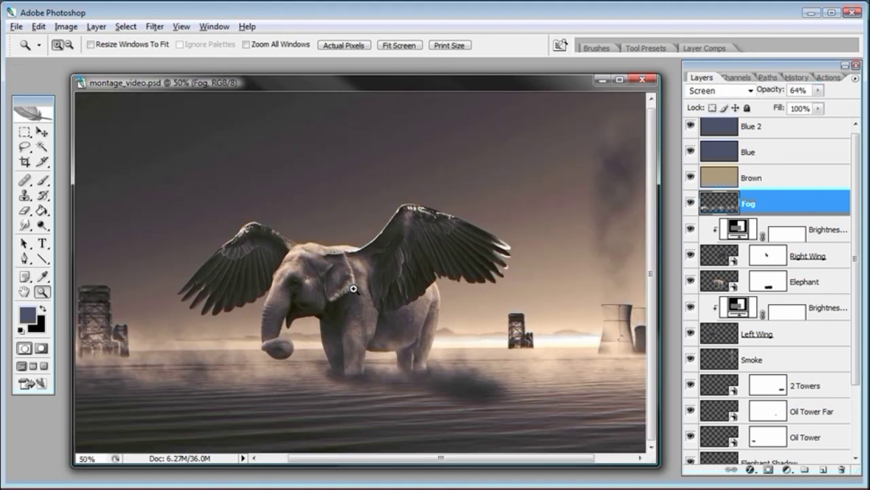
pyautogui.click(38, 367)
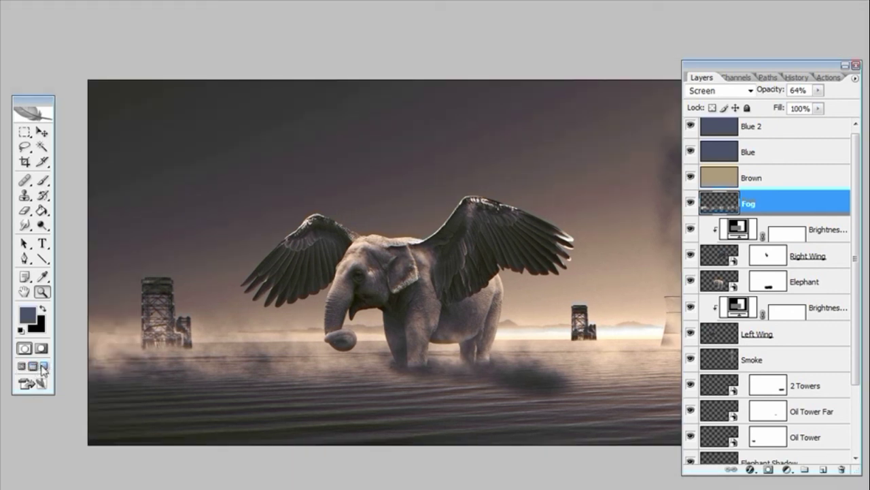
pyautogui.click(44, 368)
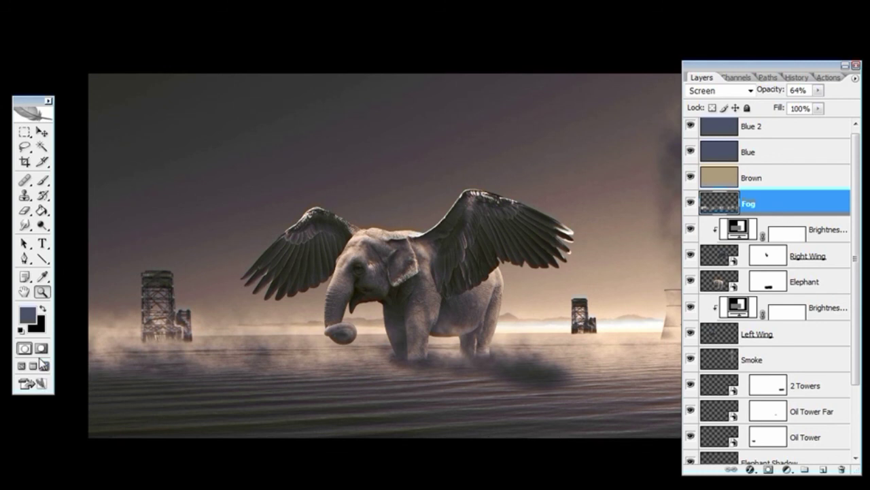
pyautogui.press('Tab')
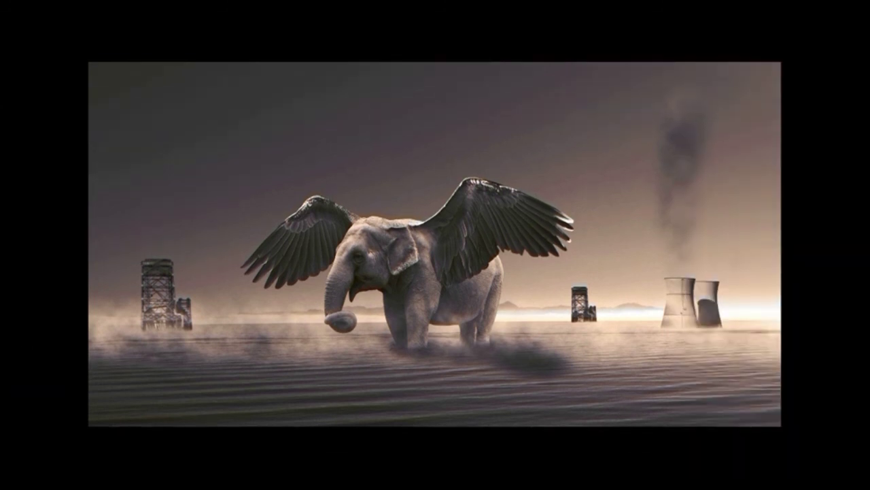